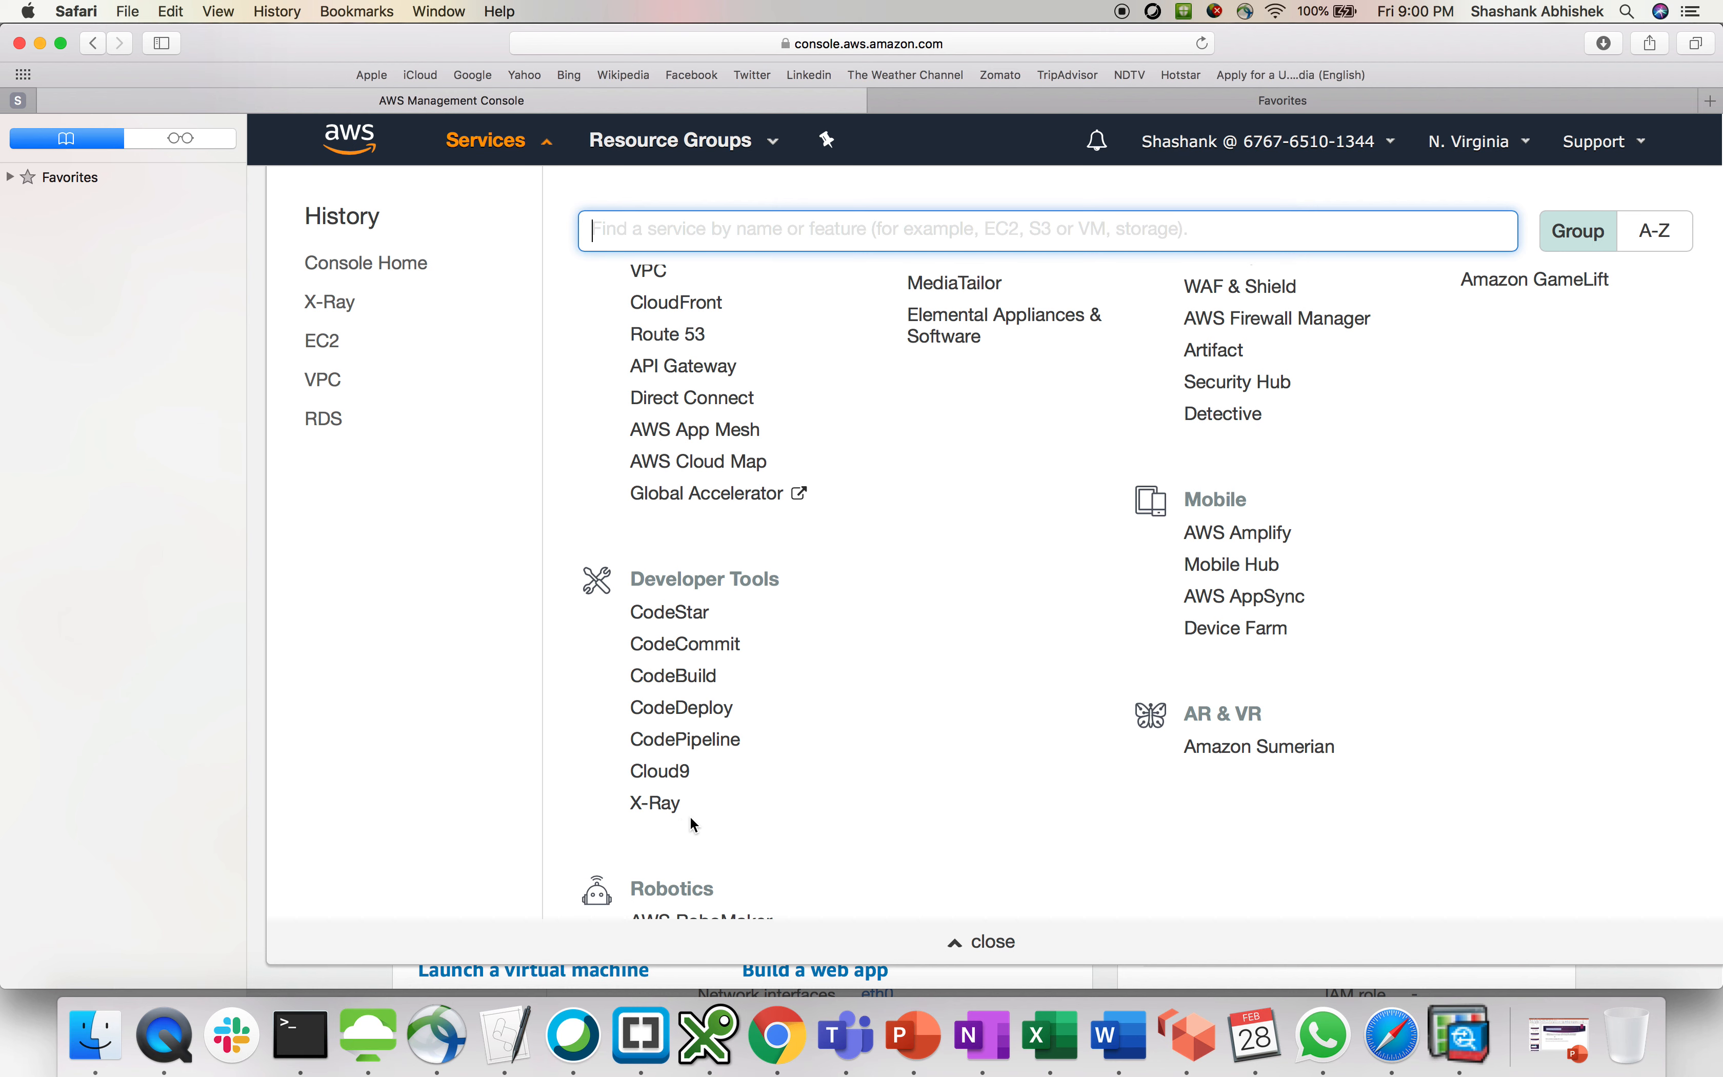
# Open the X-Ray service and start its Getting started wizard.
pyautogui.click(662, 807)
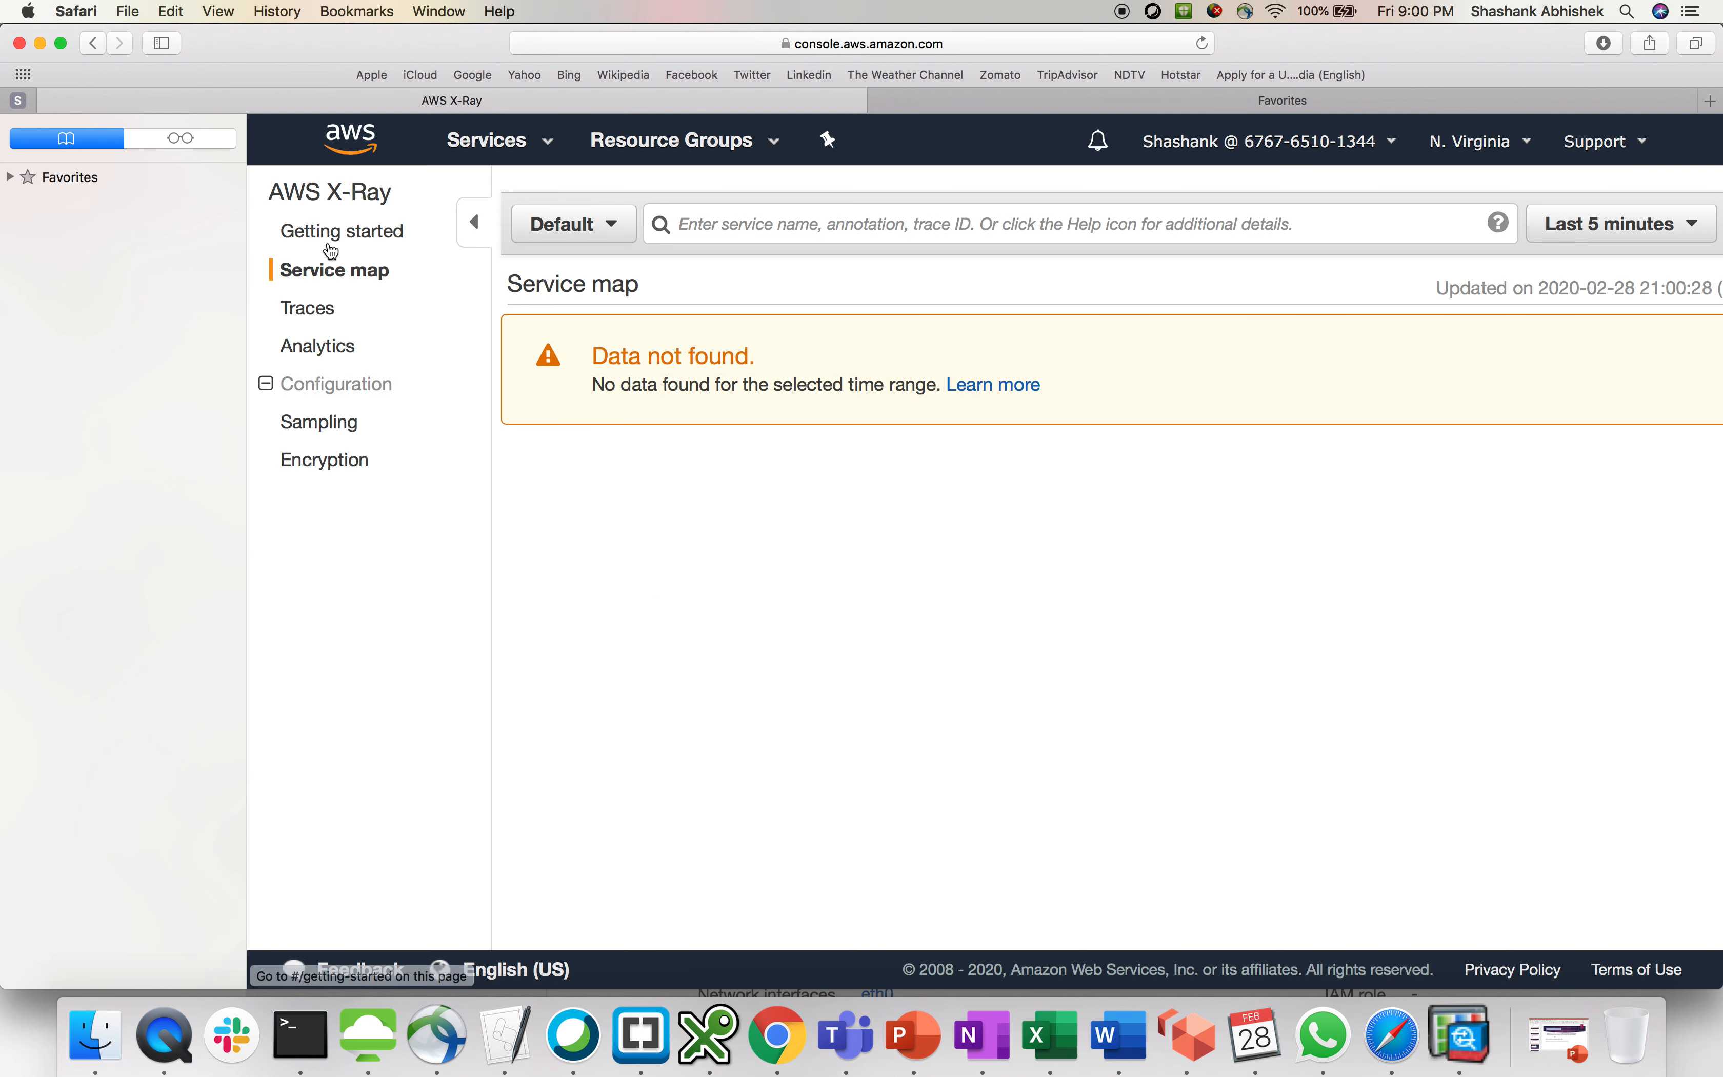
pyautogui.click(336, 230)
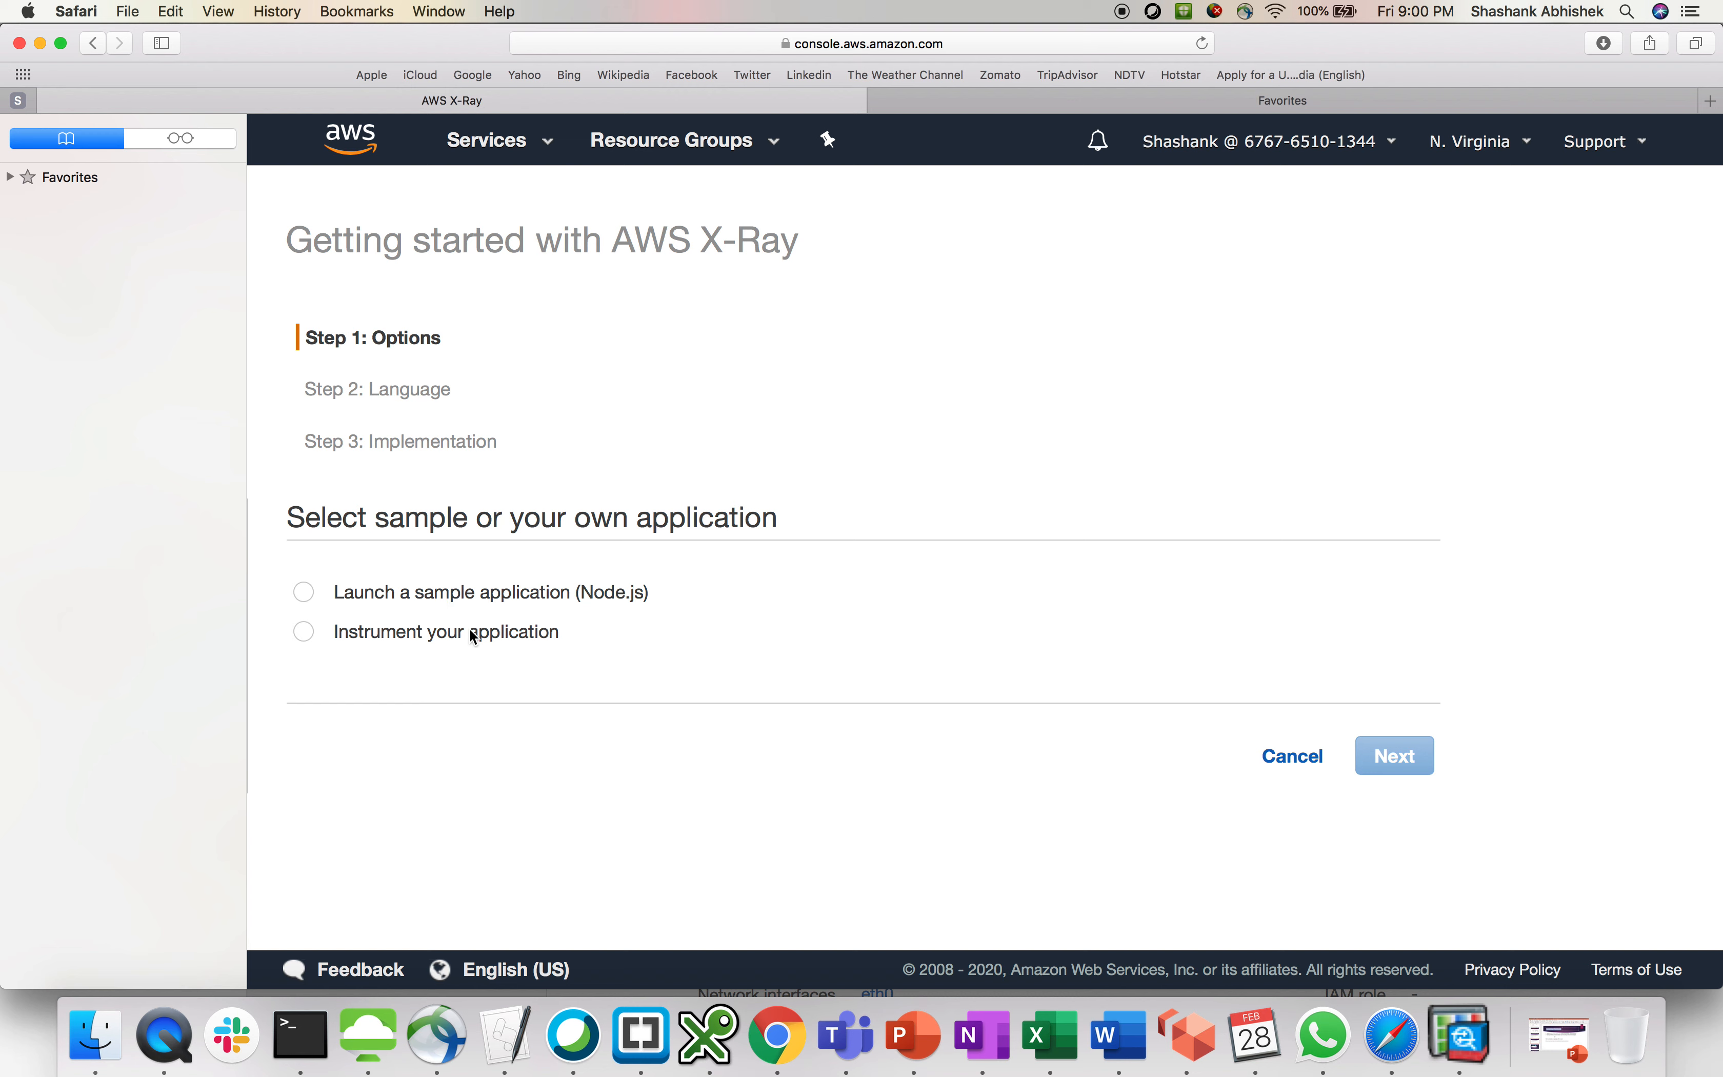
# Choose to instrument your own application with Go as the programming language, and proceed to the implementation instructions.
pyautogui.click(556, 639)
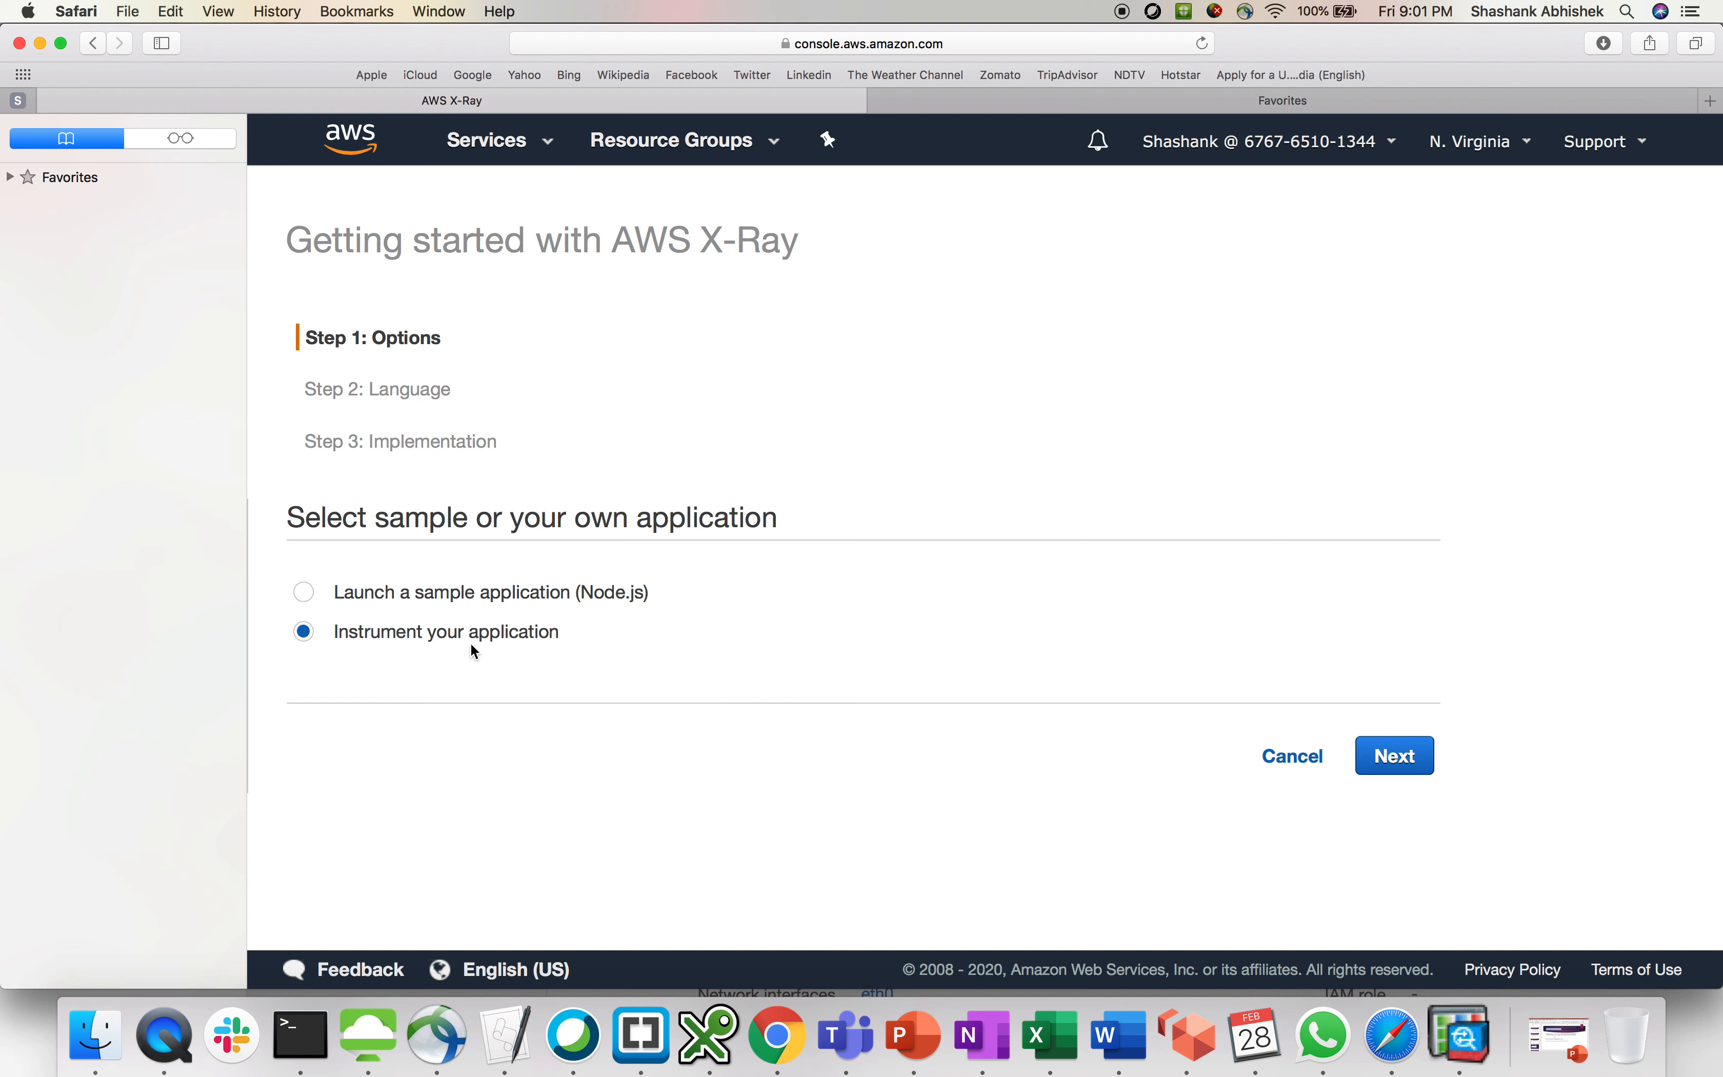
pyautogui.click(1395, 756)
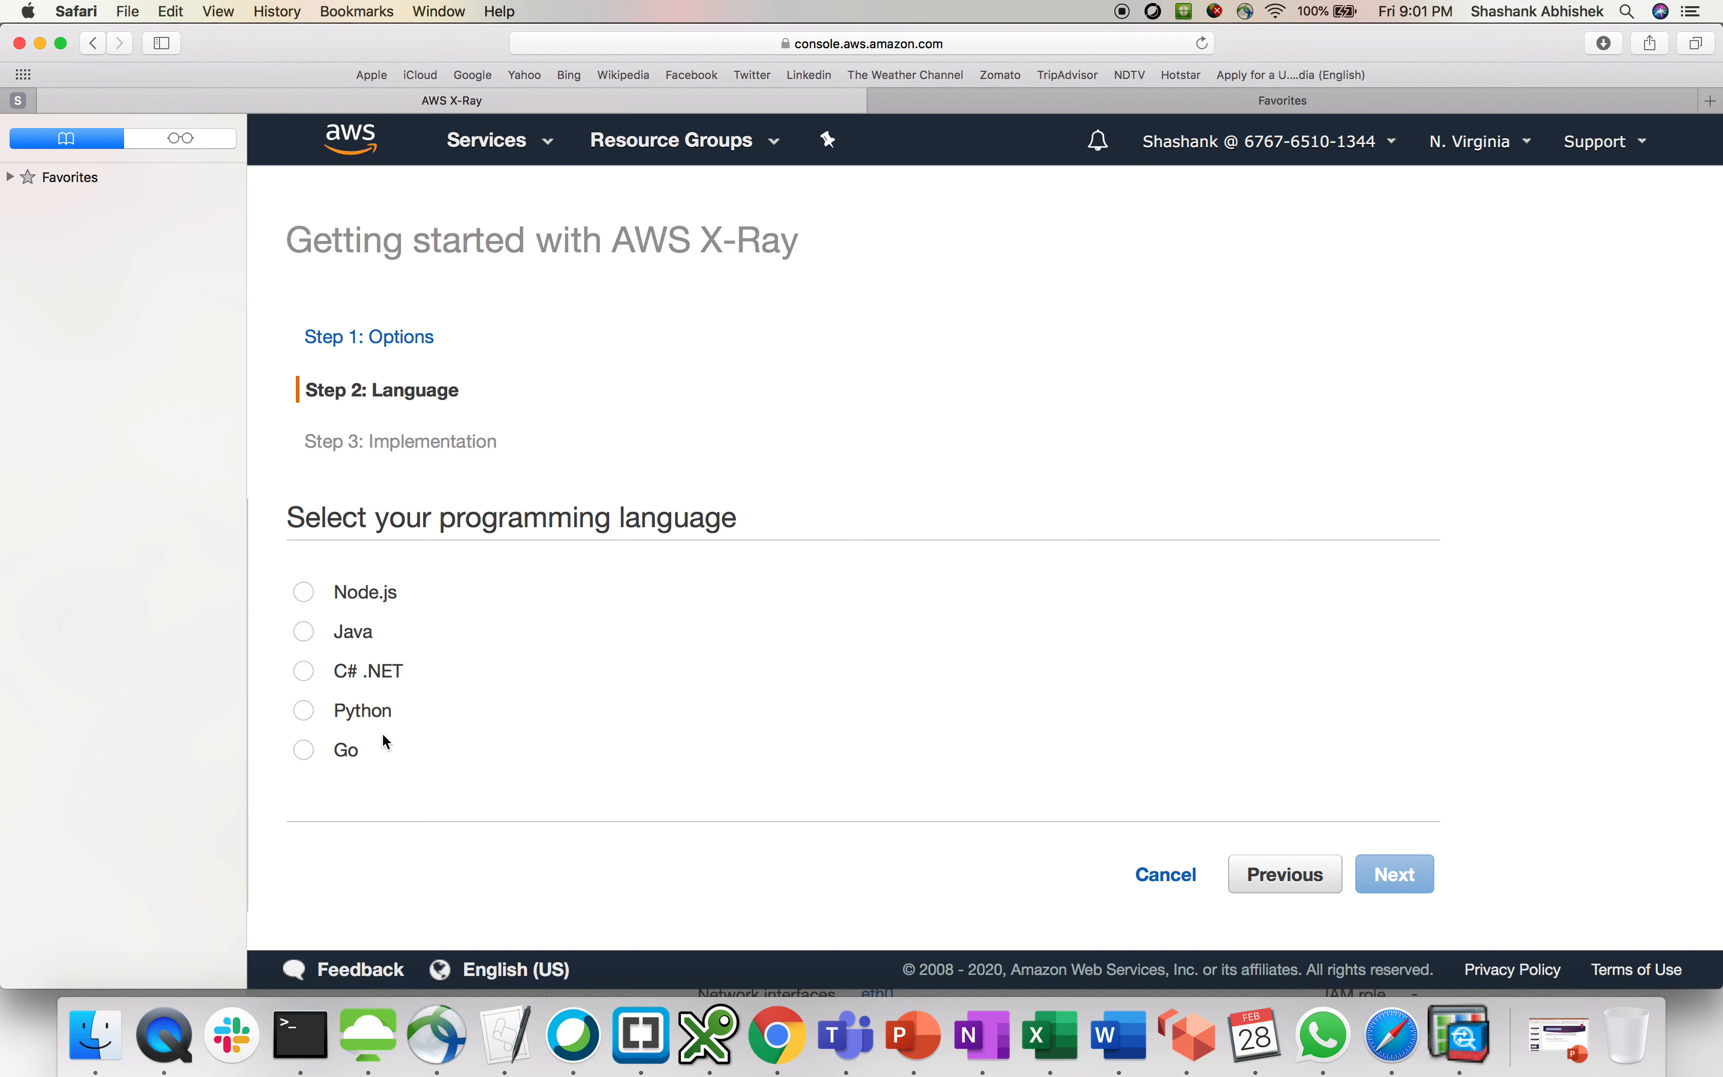
pyautogui.click(347, 763)
pyautogui.click(1394, 880)
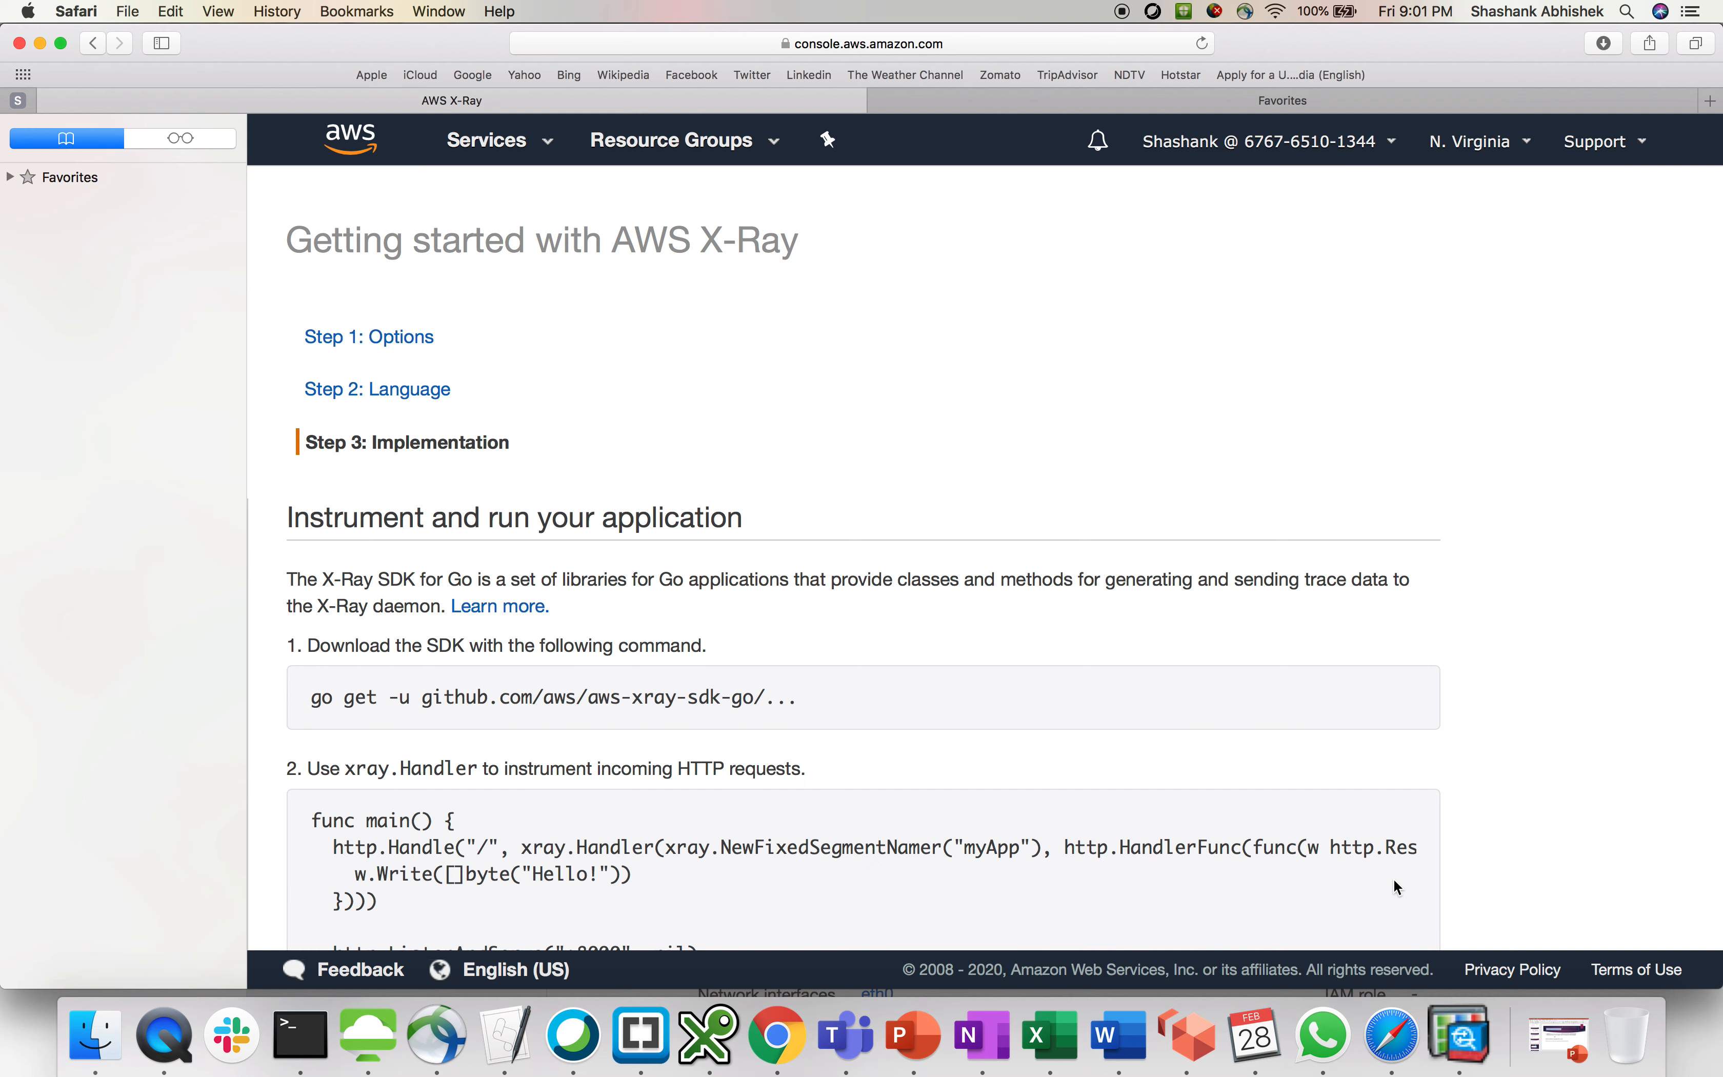
# Read the Go instructions on downloading the SDK, using xray.Handler, running the X-Ray daemon and the next steps.
pyautogui.scroll(-2, 878, 736)
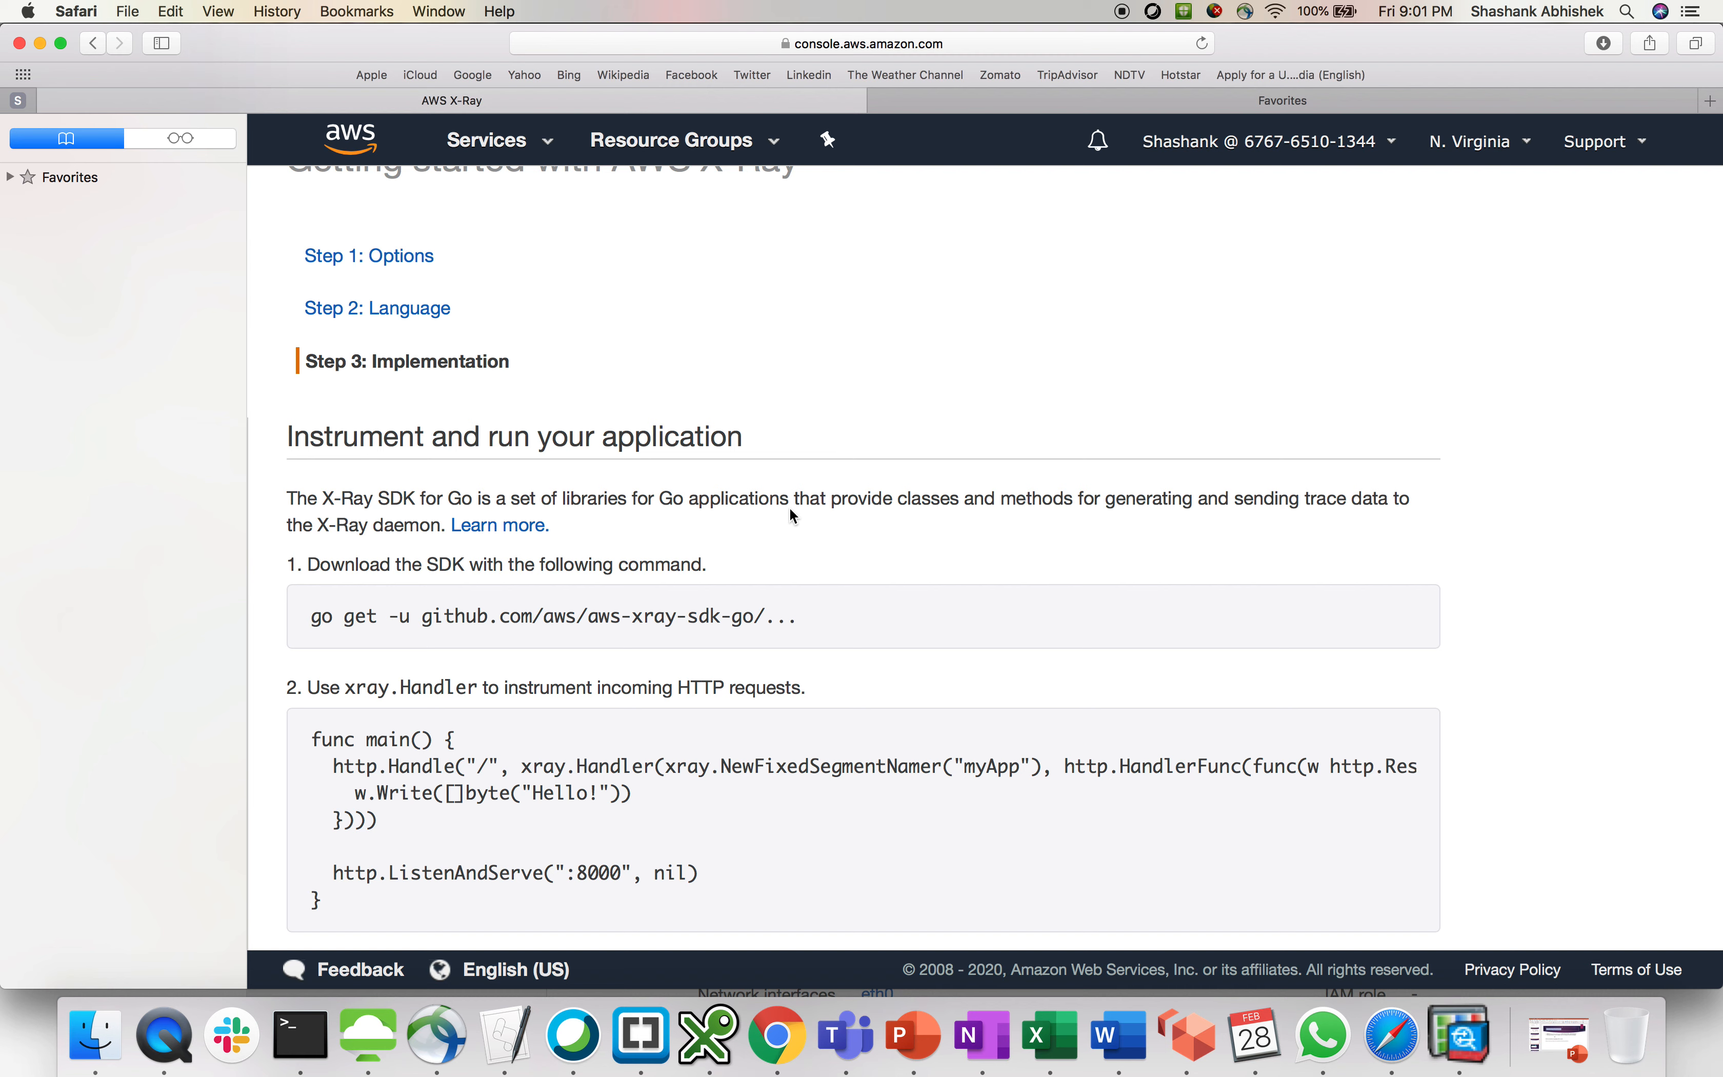
pyautogui.moveTo(840, 498); pyautogui.dragTo(1107, 493)
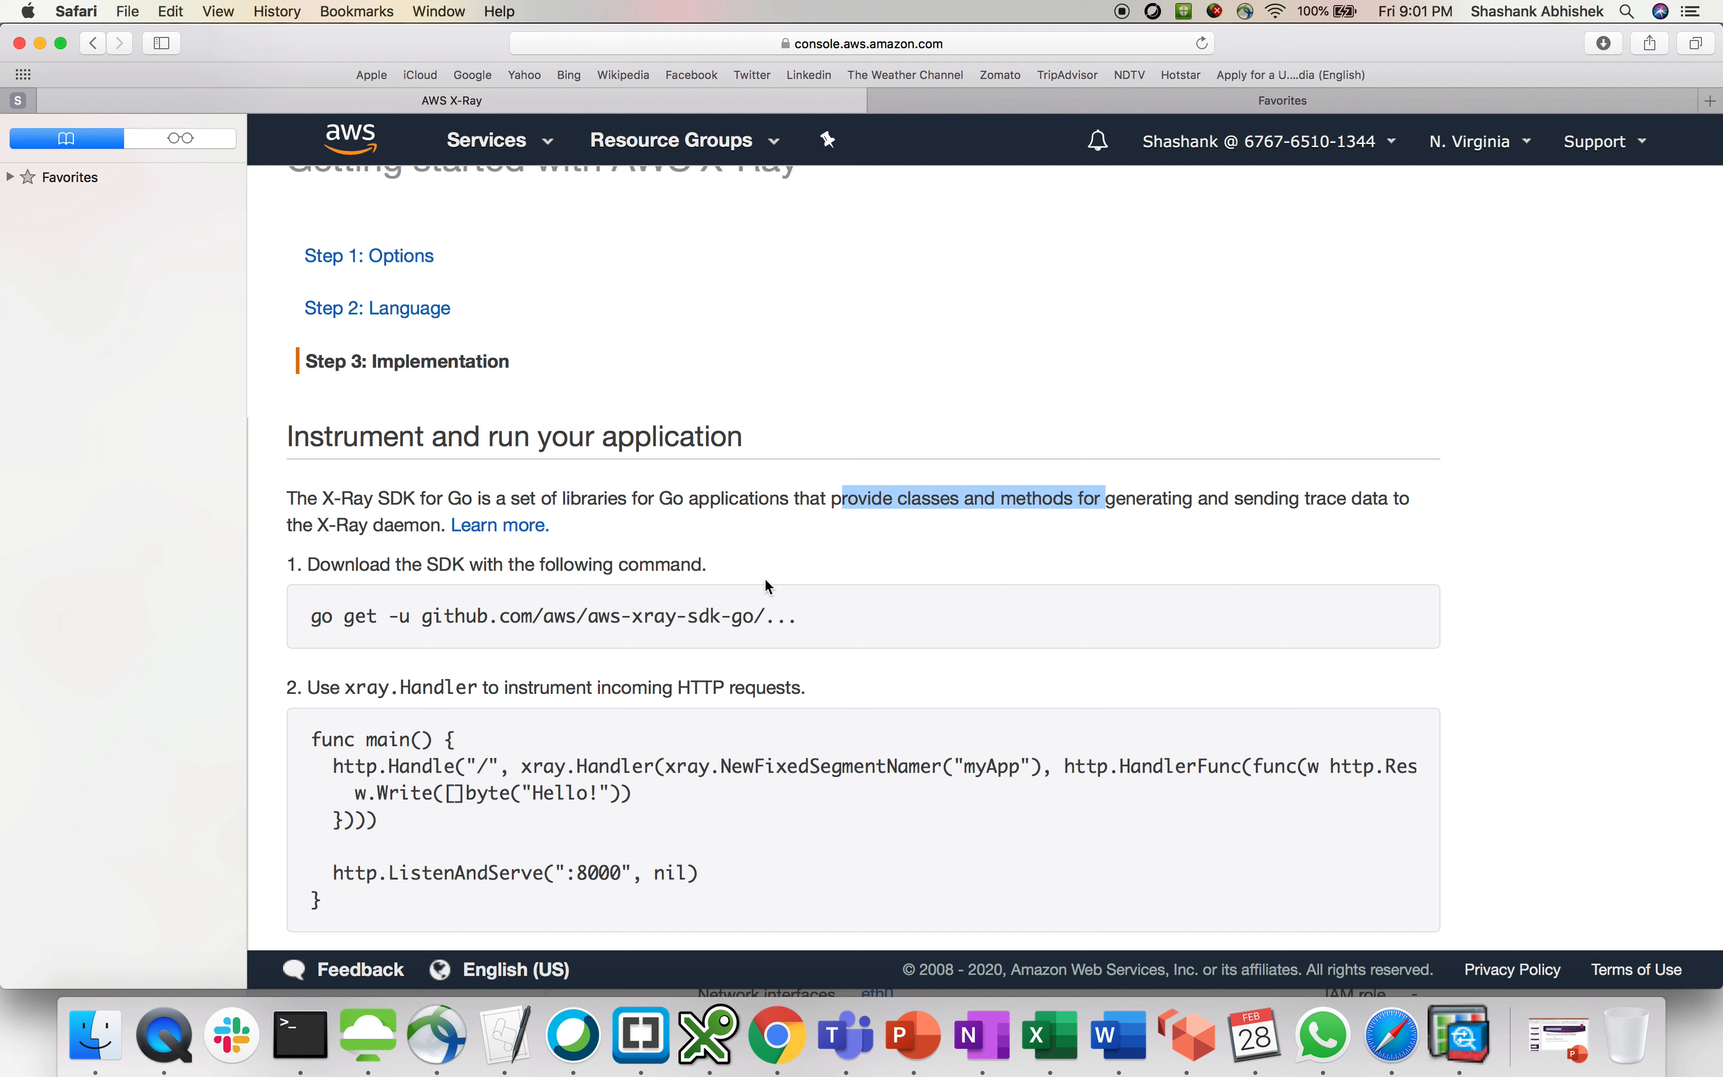
pyautogui.moveTo(379, 564); pyautogui.dragTo(722, 566)
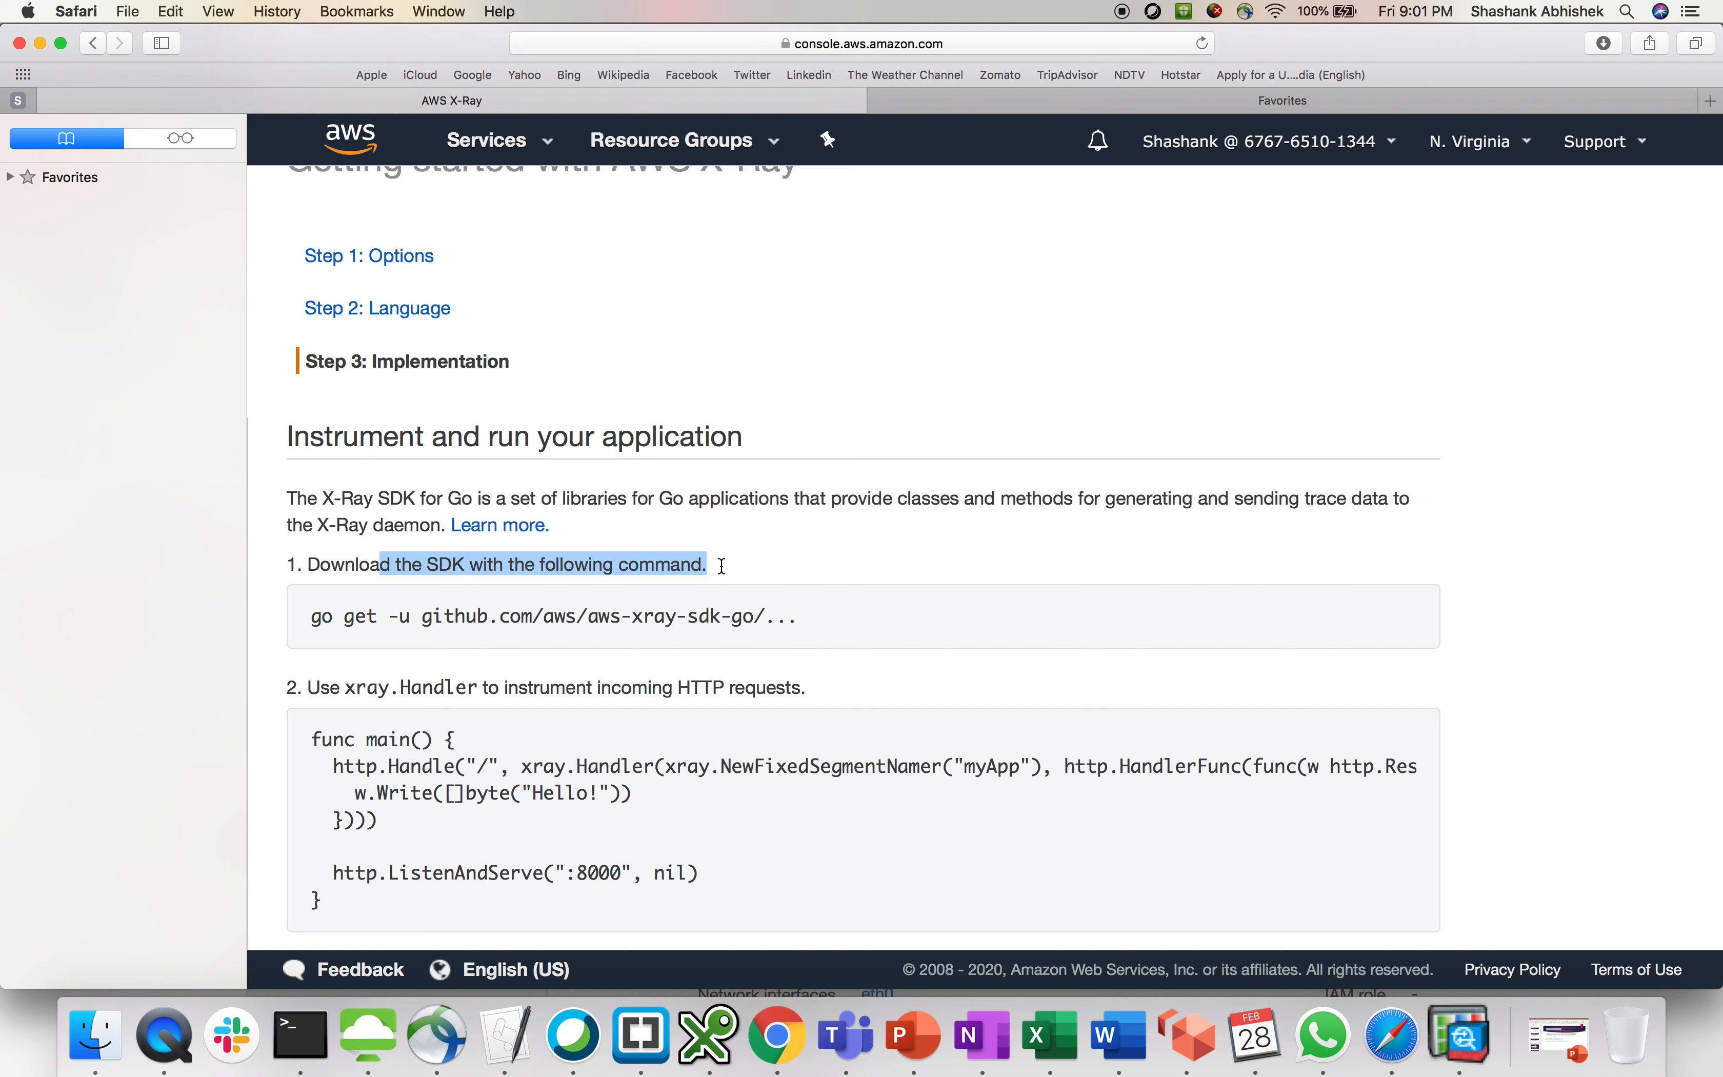
pyautogui.scroll(-3, 722, 567)
pyautogui.moveTo(321, 588); pyautogui.dragTo(679, 587)
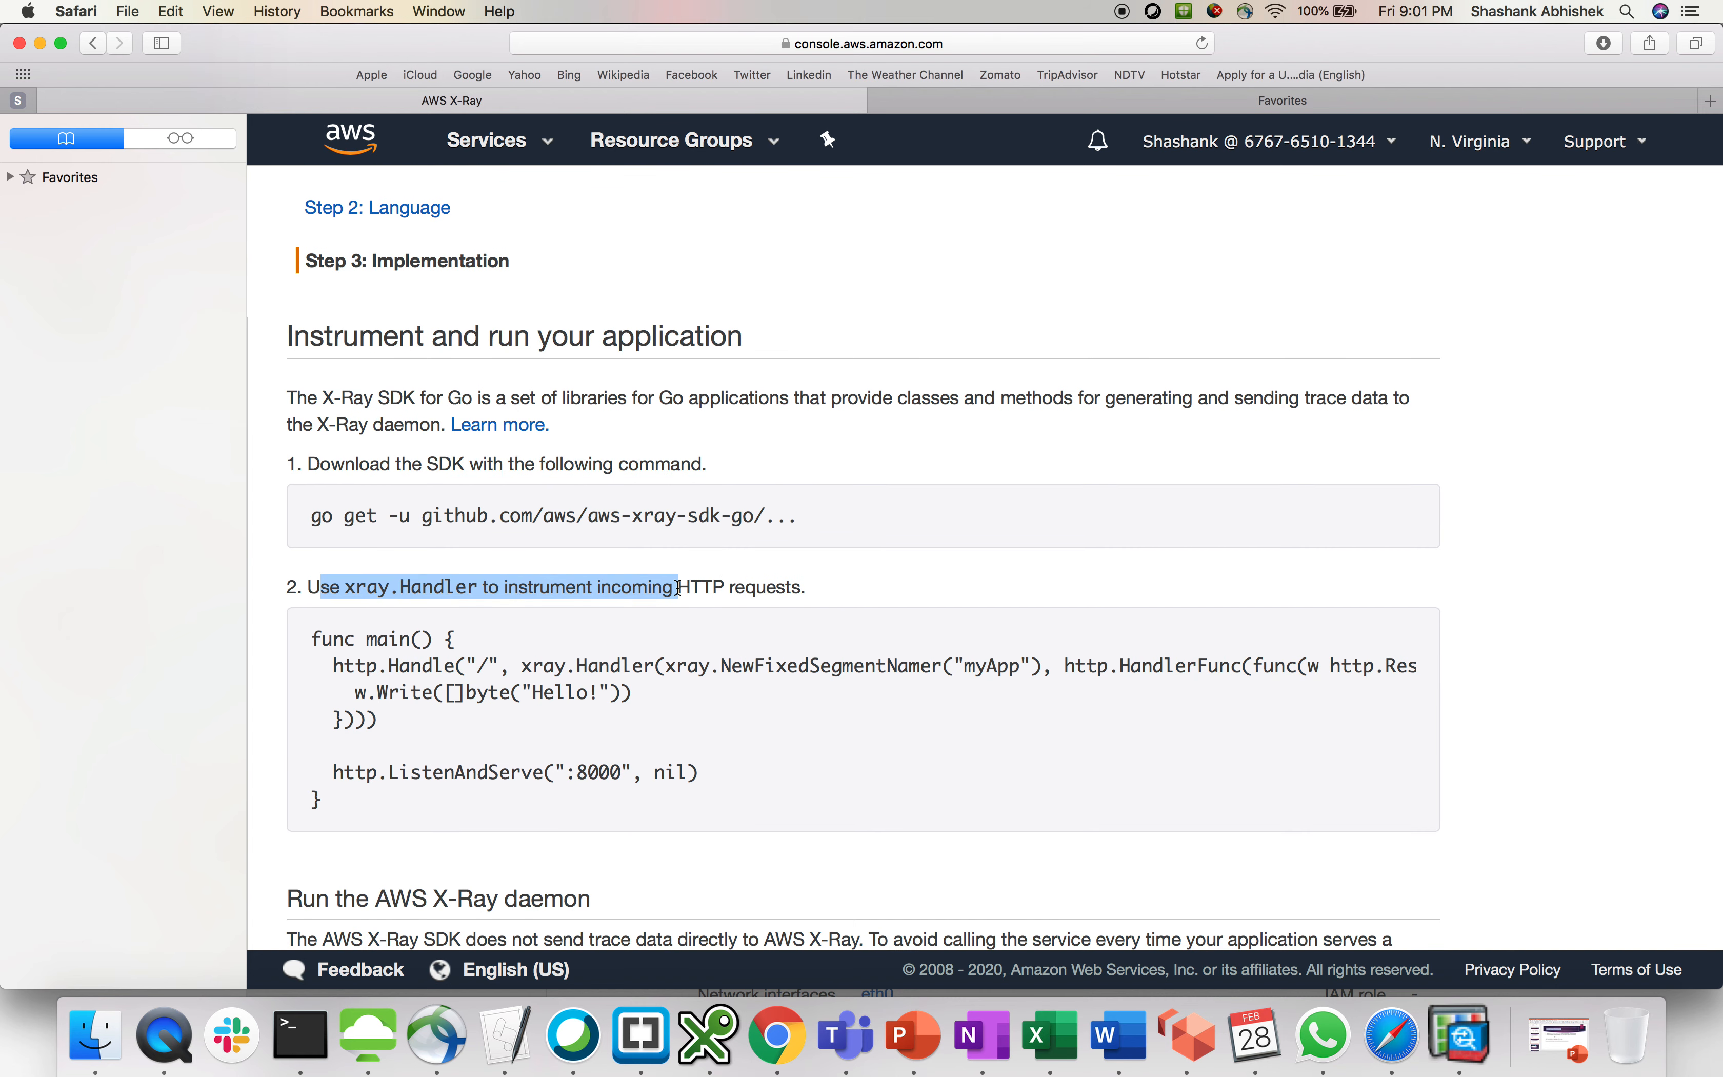
pyautogui.click(678, 588)
pyautogui.scroll(-5, 678, 587)
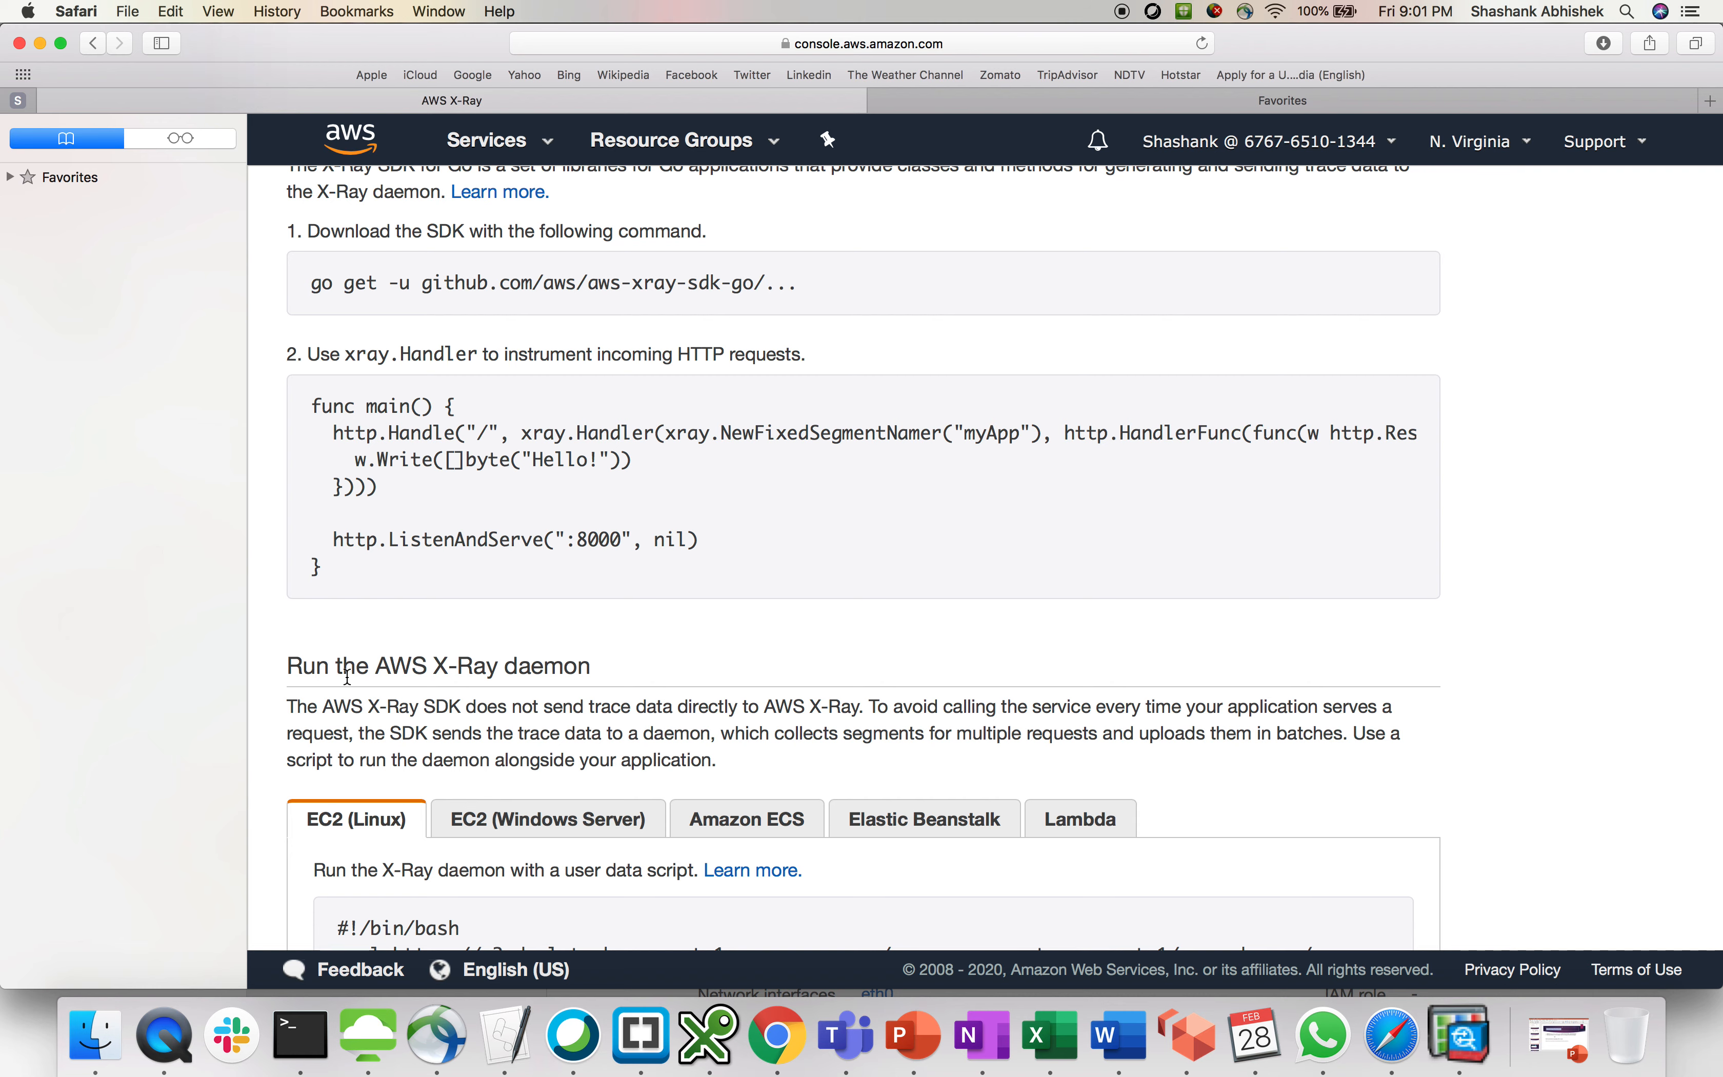
pyautogui.moveTo(347, 677); pyautogui.dragTo(631, 663)
pyautogui.scroll(-3, 632, 664)
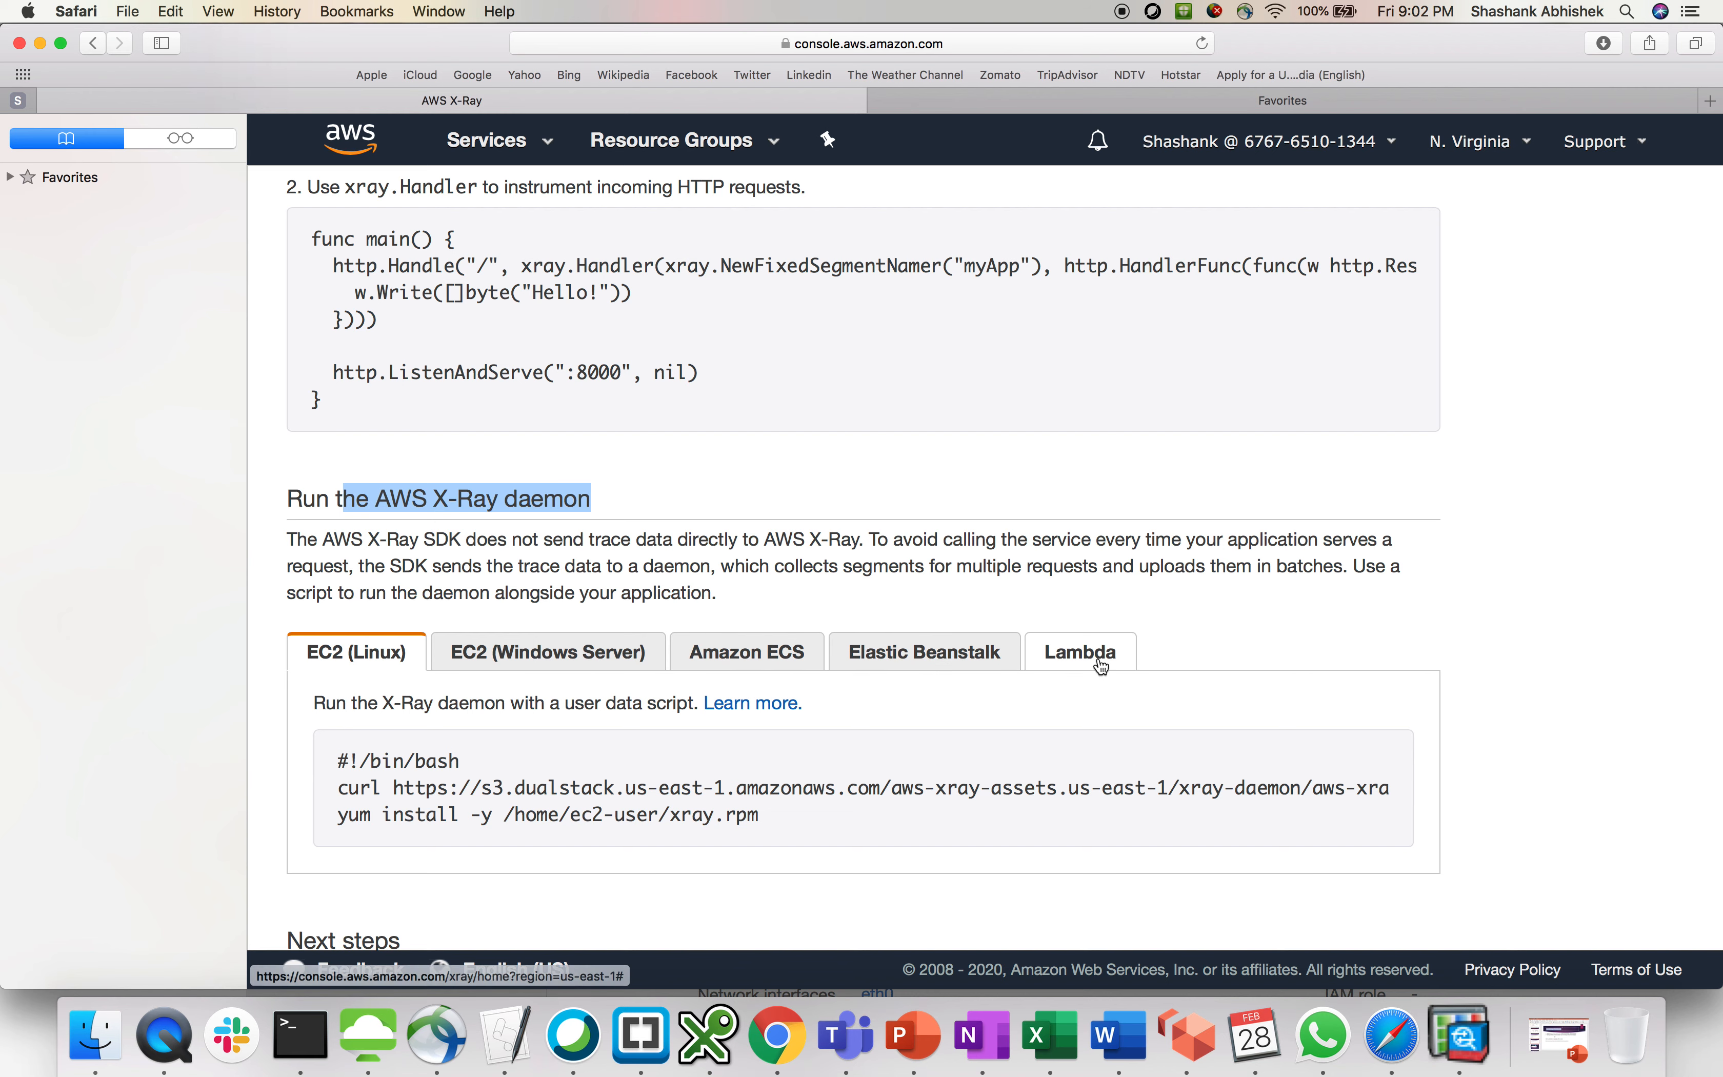
pyautogui.scroll(-3, 1174, 662)
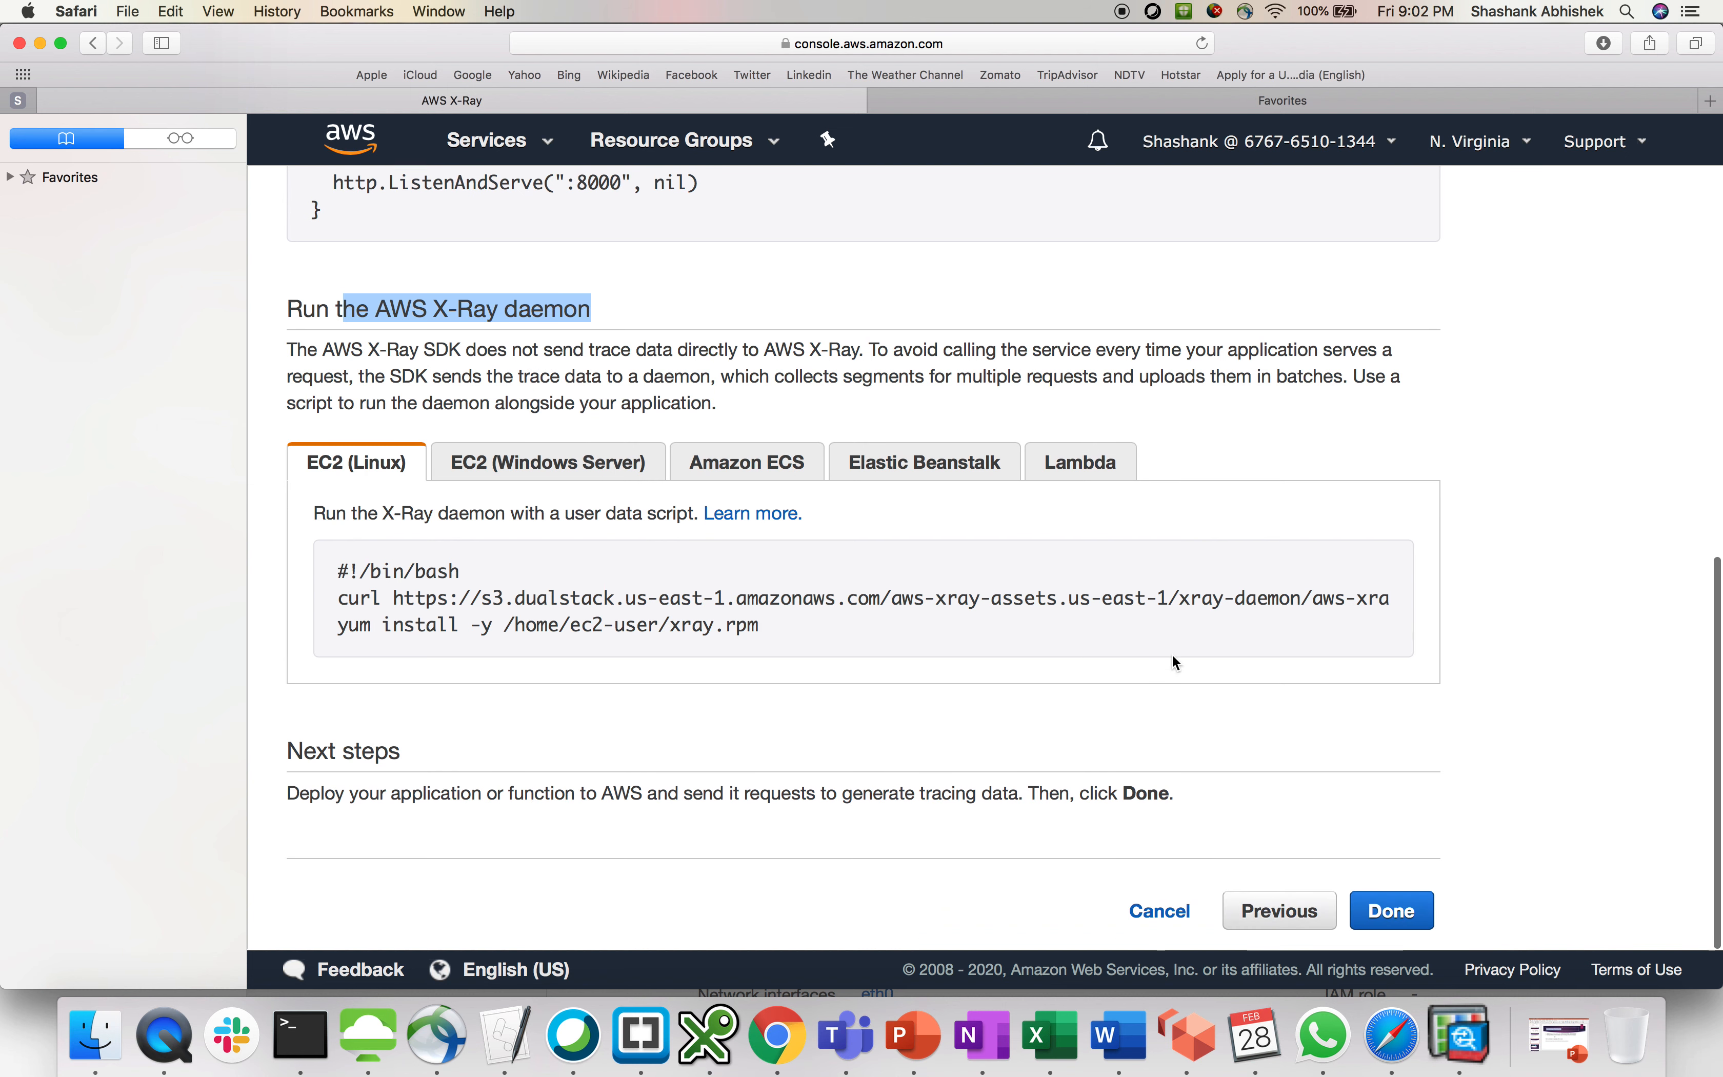
pyautogui.moveTo(390, 795); pyautogui.dragTo(815, 795)
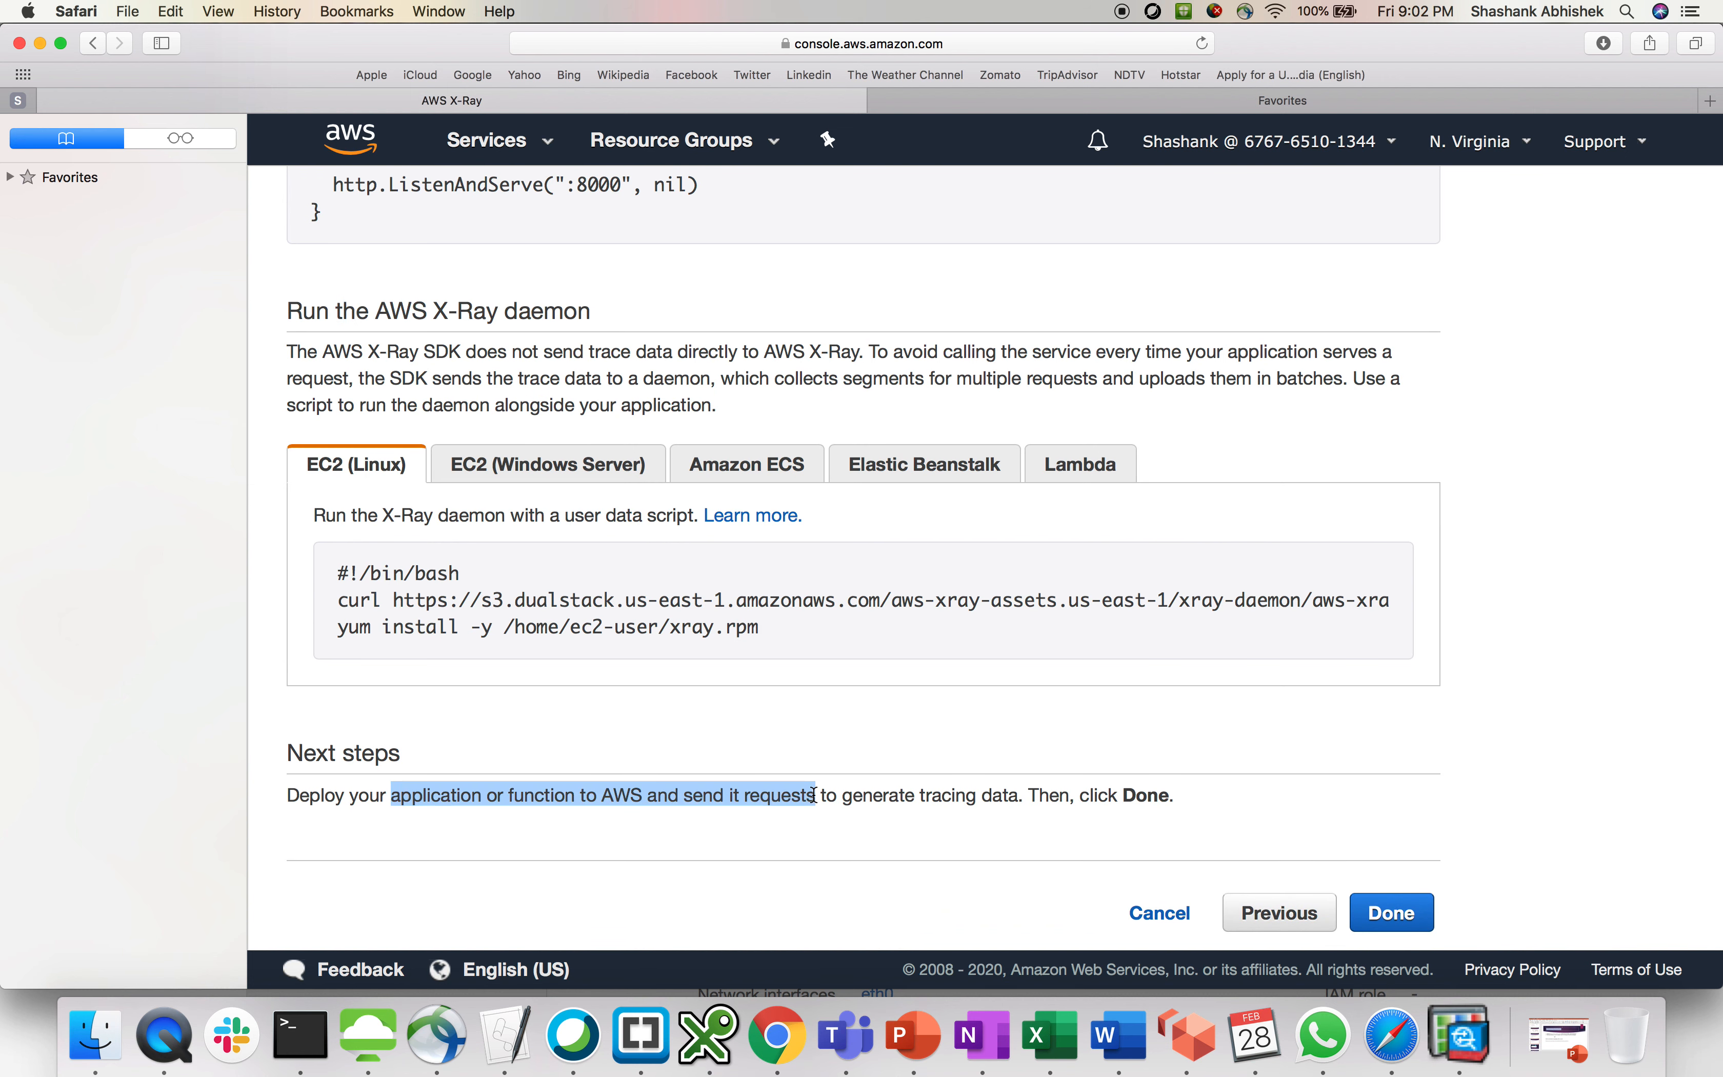
pyautogui.click(815, 795)
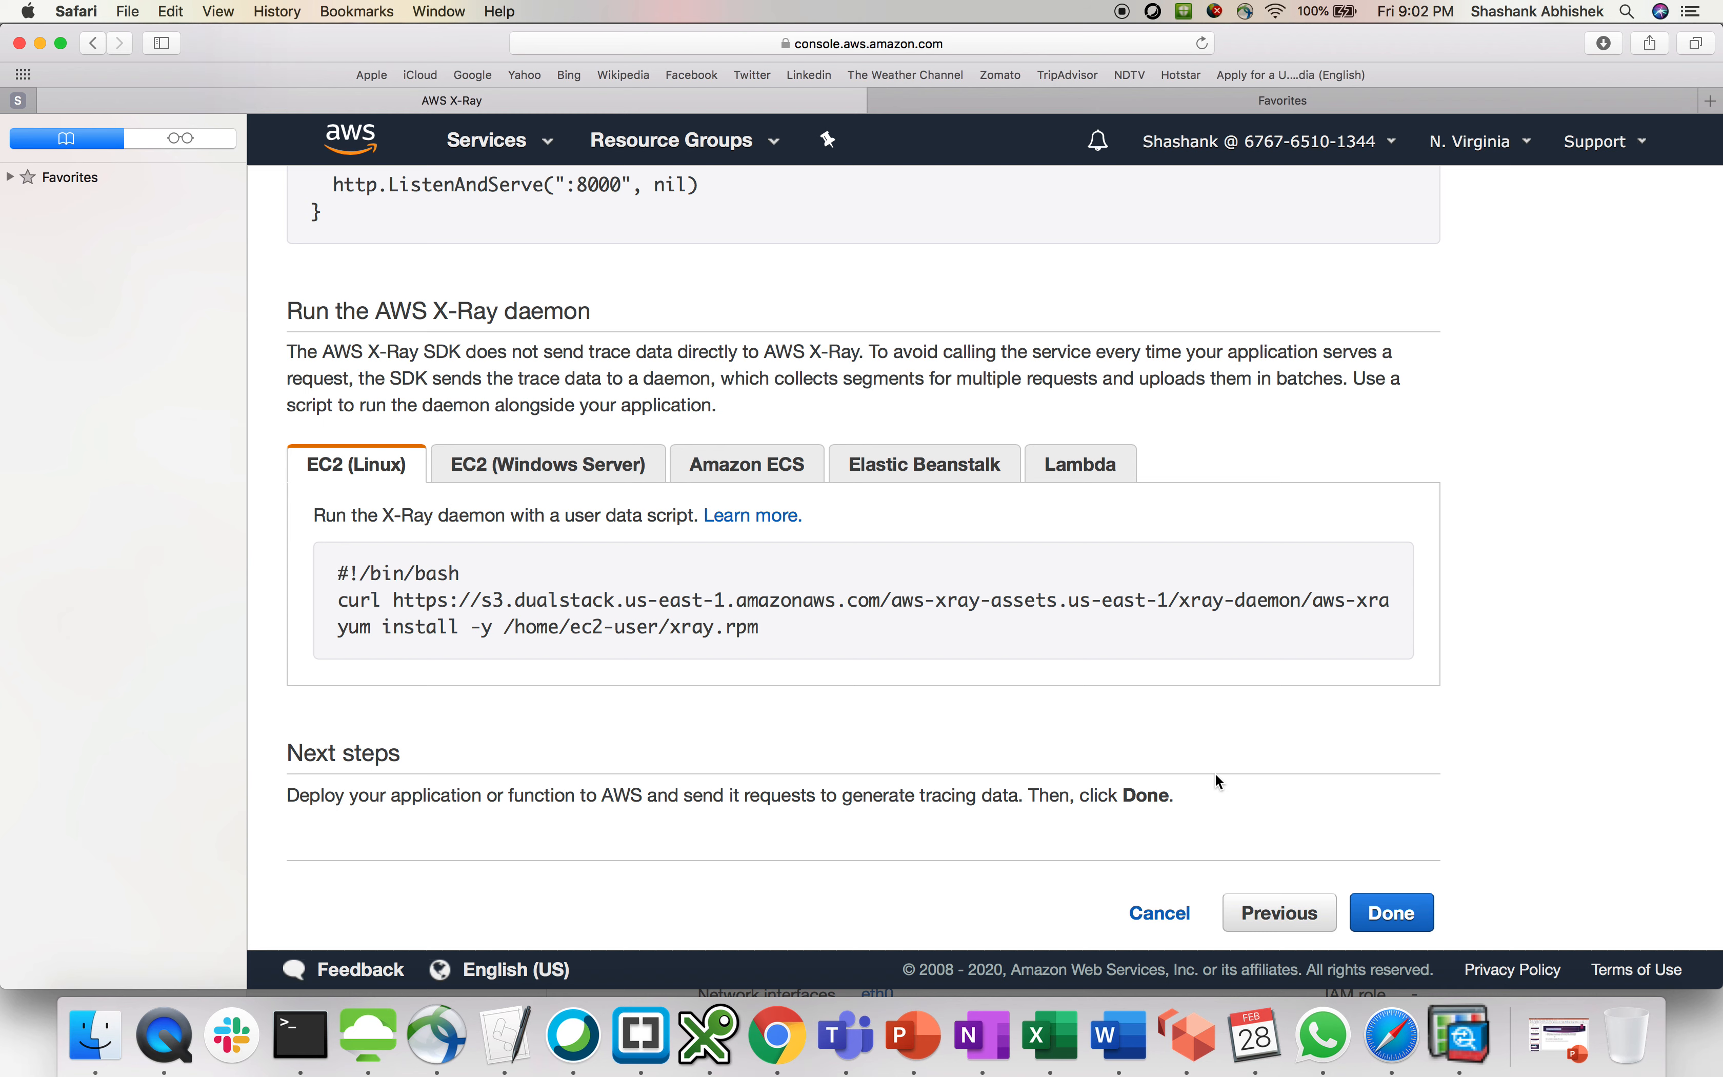
# Return to the wizard's first step, choose to launch a sample application (Node.js), and proceed to its implementation instructions.
pyautogui.click(1274, 914)
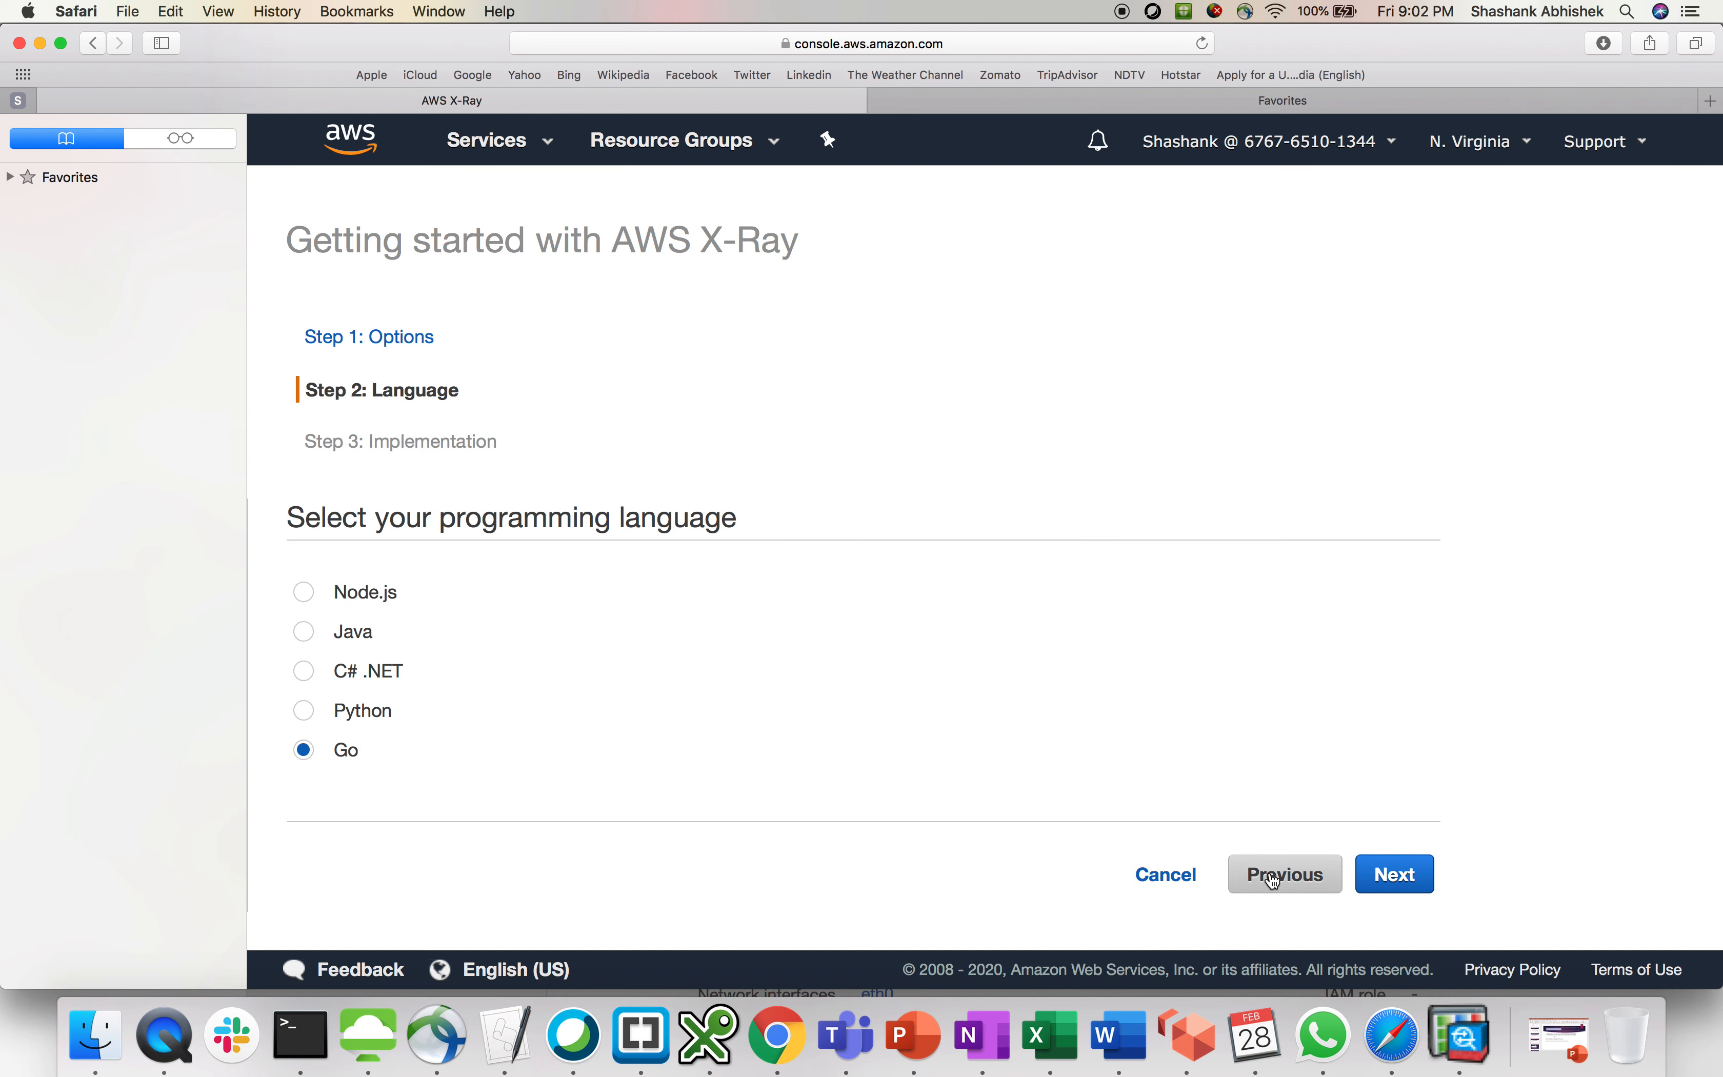
pyautogui.click(1274, 881)
pyautogui.click(499, 599)
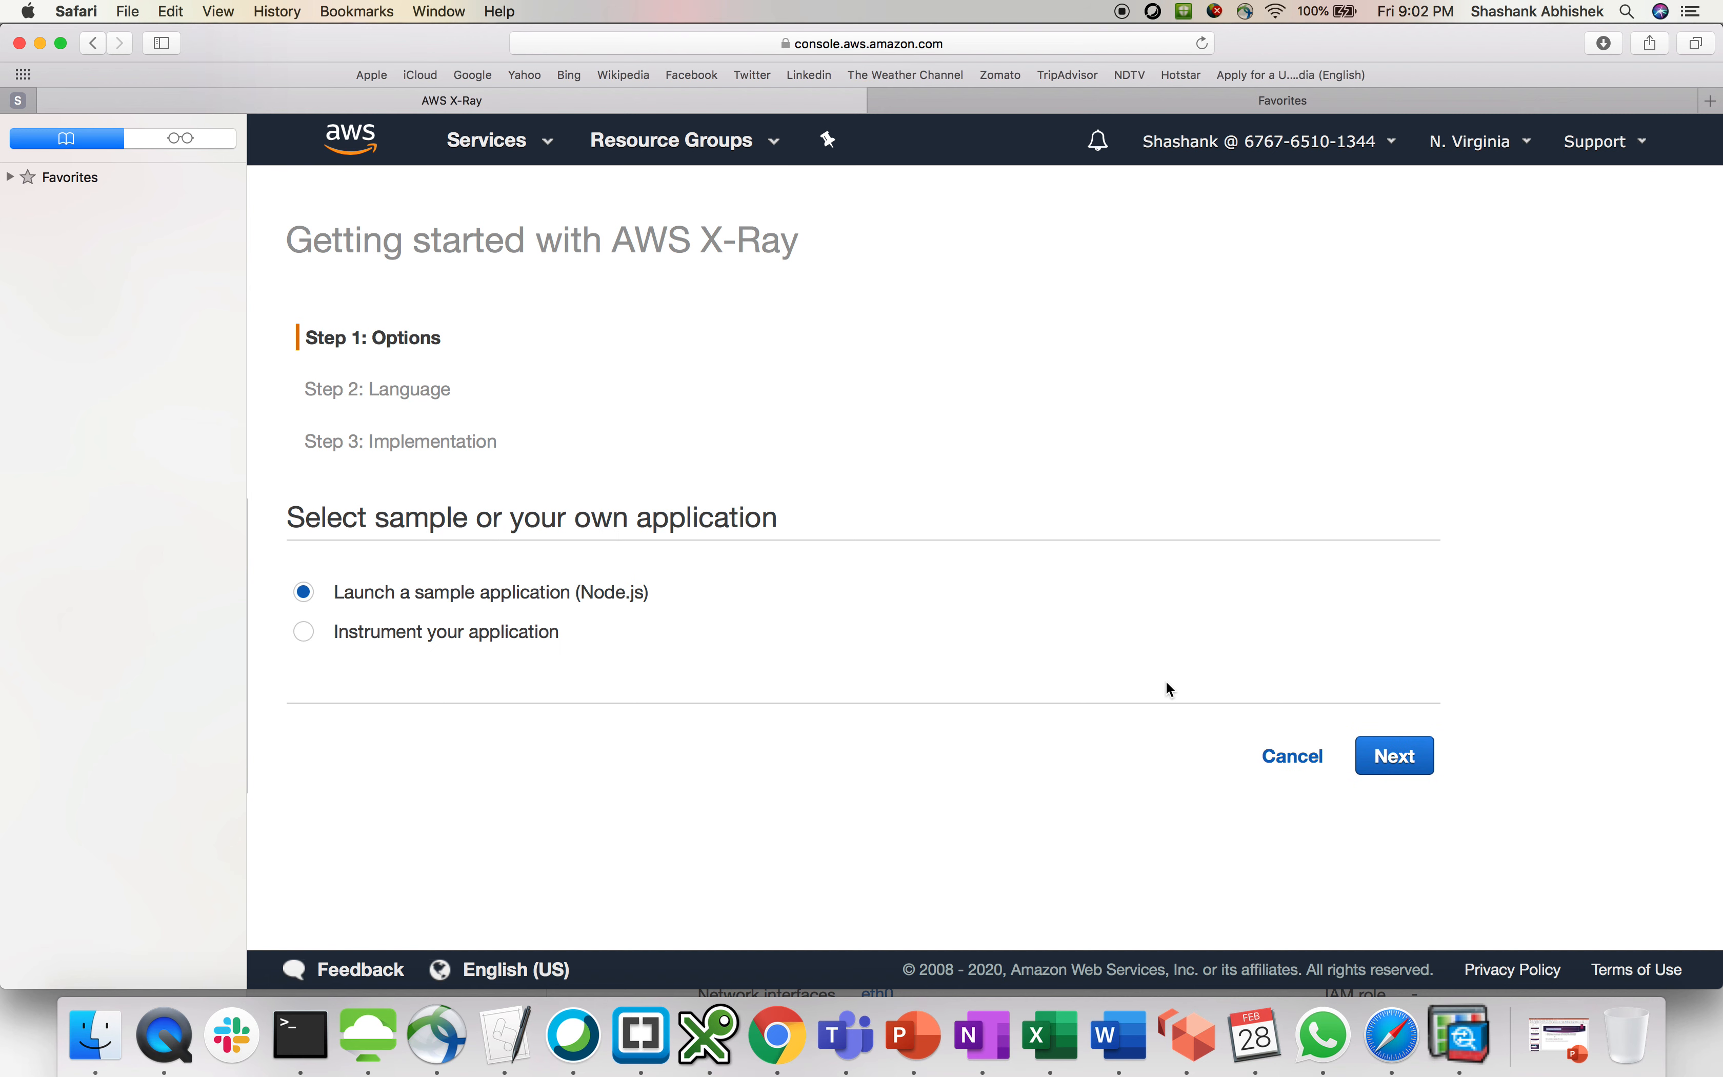
pyautogui.click(1424, 775)
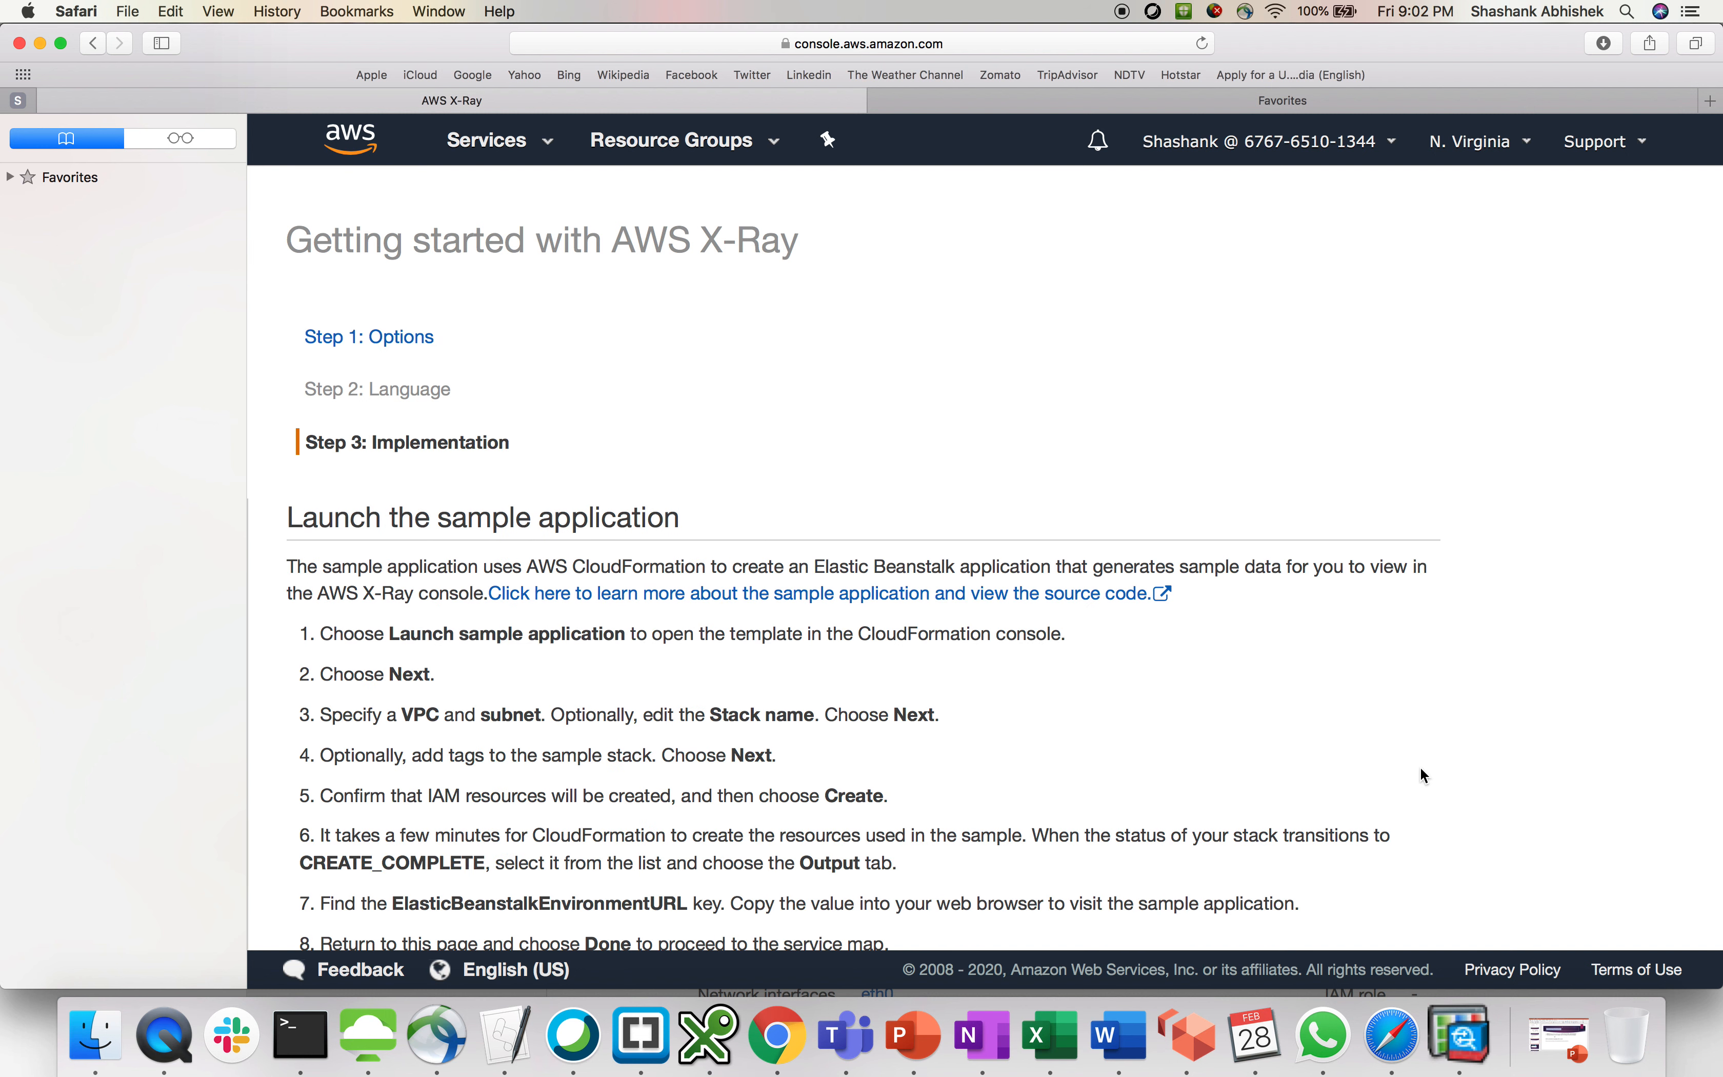
# Read the sample application's launch instructions, covering the CloudFormation template, VPC and subnet, stack name and IAM resources.
pyautogui.scroll(-5, 850, 755)
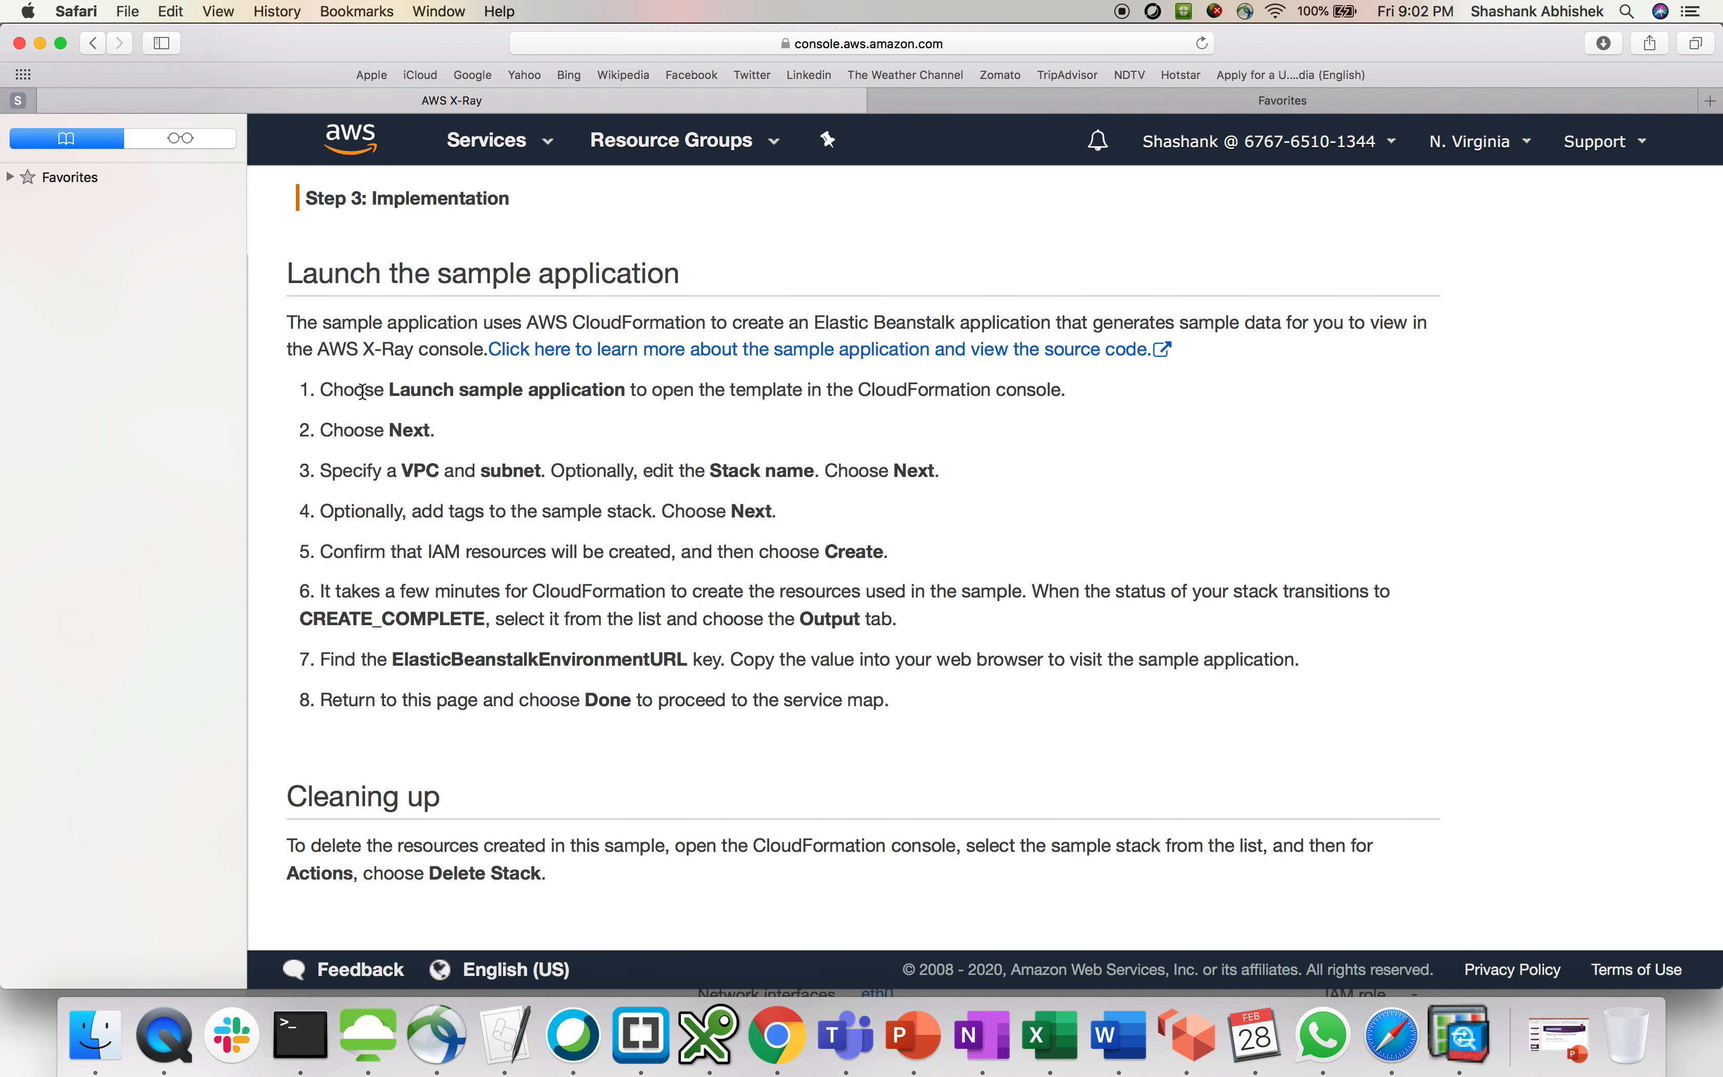
pyautogui.moveTo(643, 390); pyautogui.dragTo(982, 390)
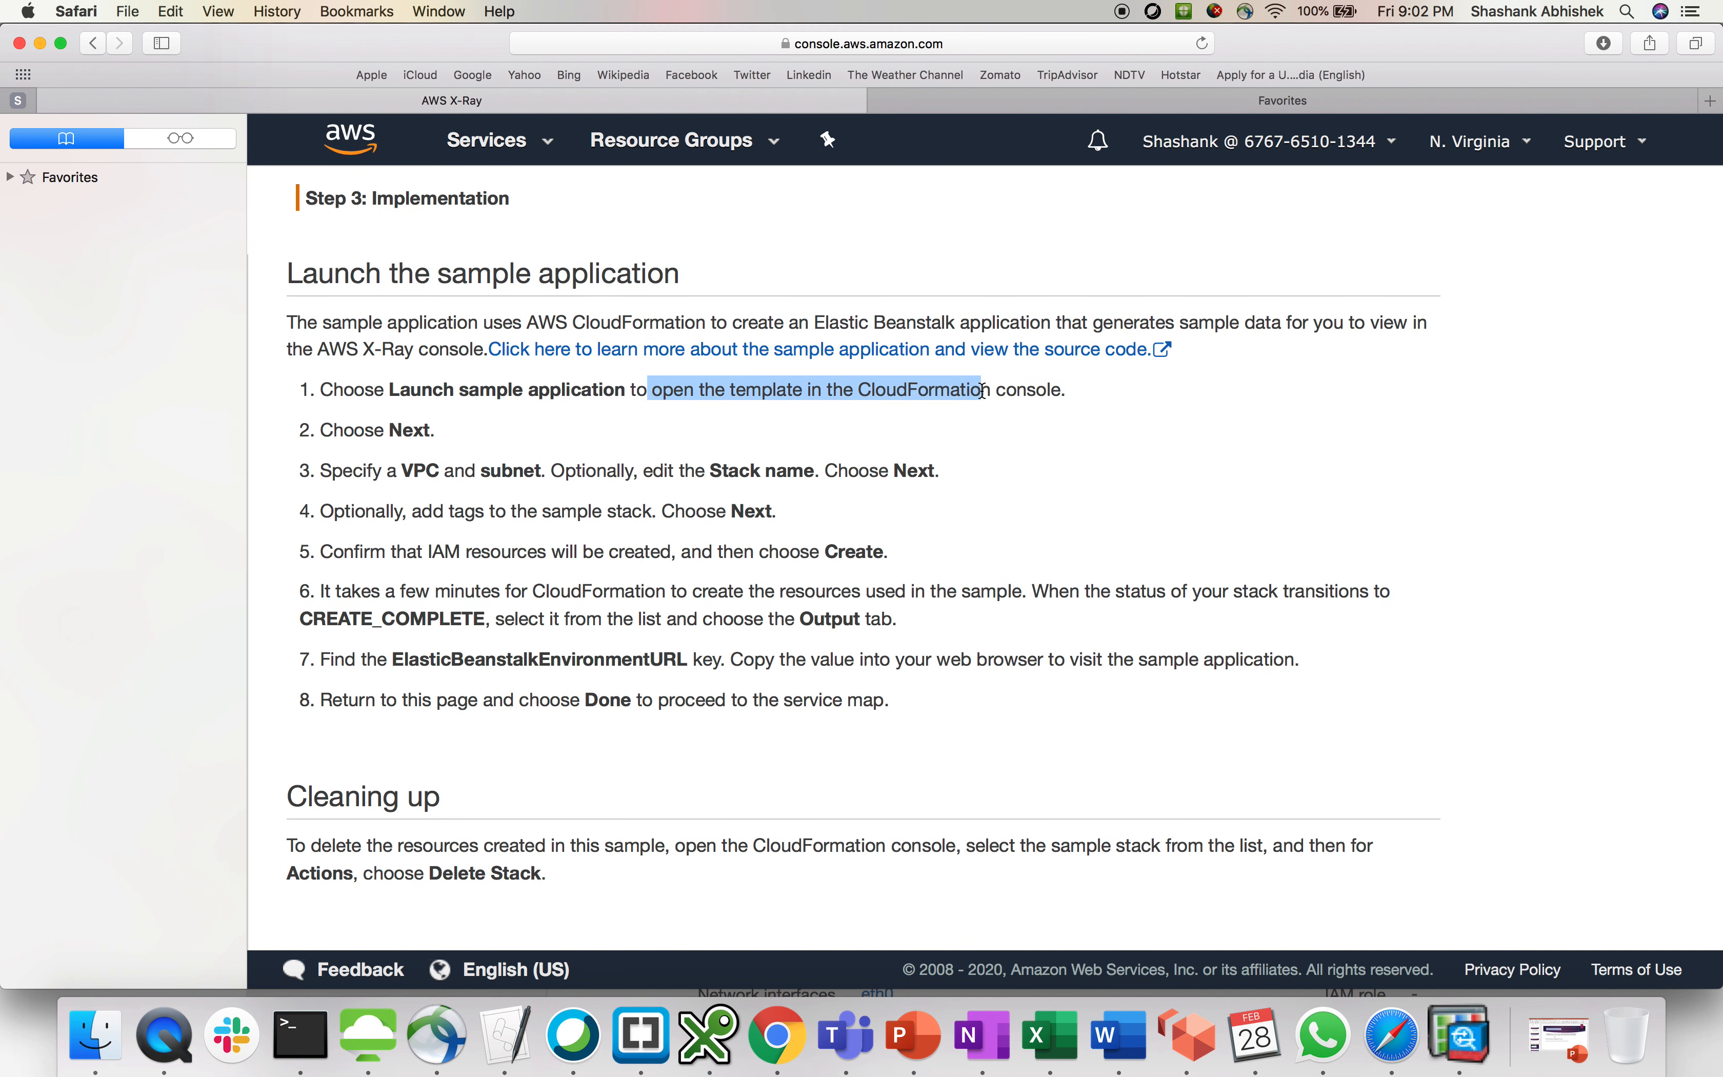
pyautogui.click(982, 390)
pyautogui.moveTo(845, 392); pyautogui.dragTo(1139, 396)
pyautogui.click(1139, 396)
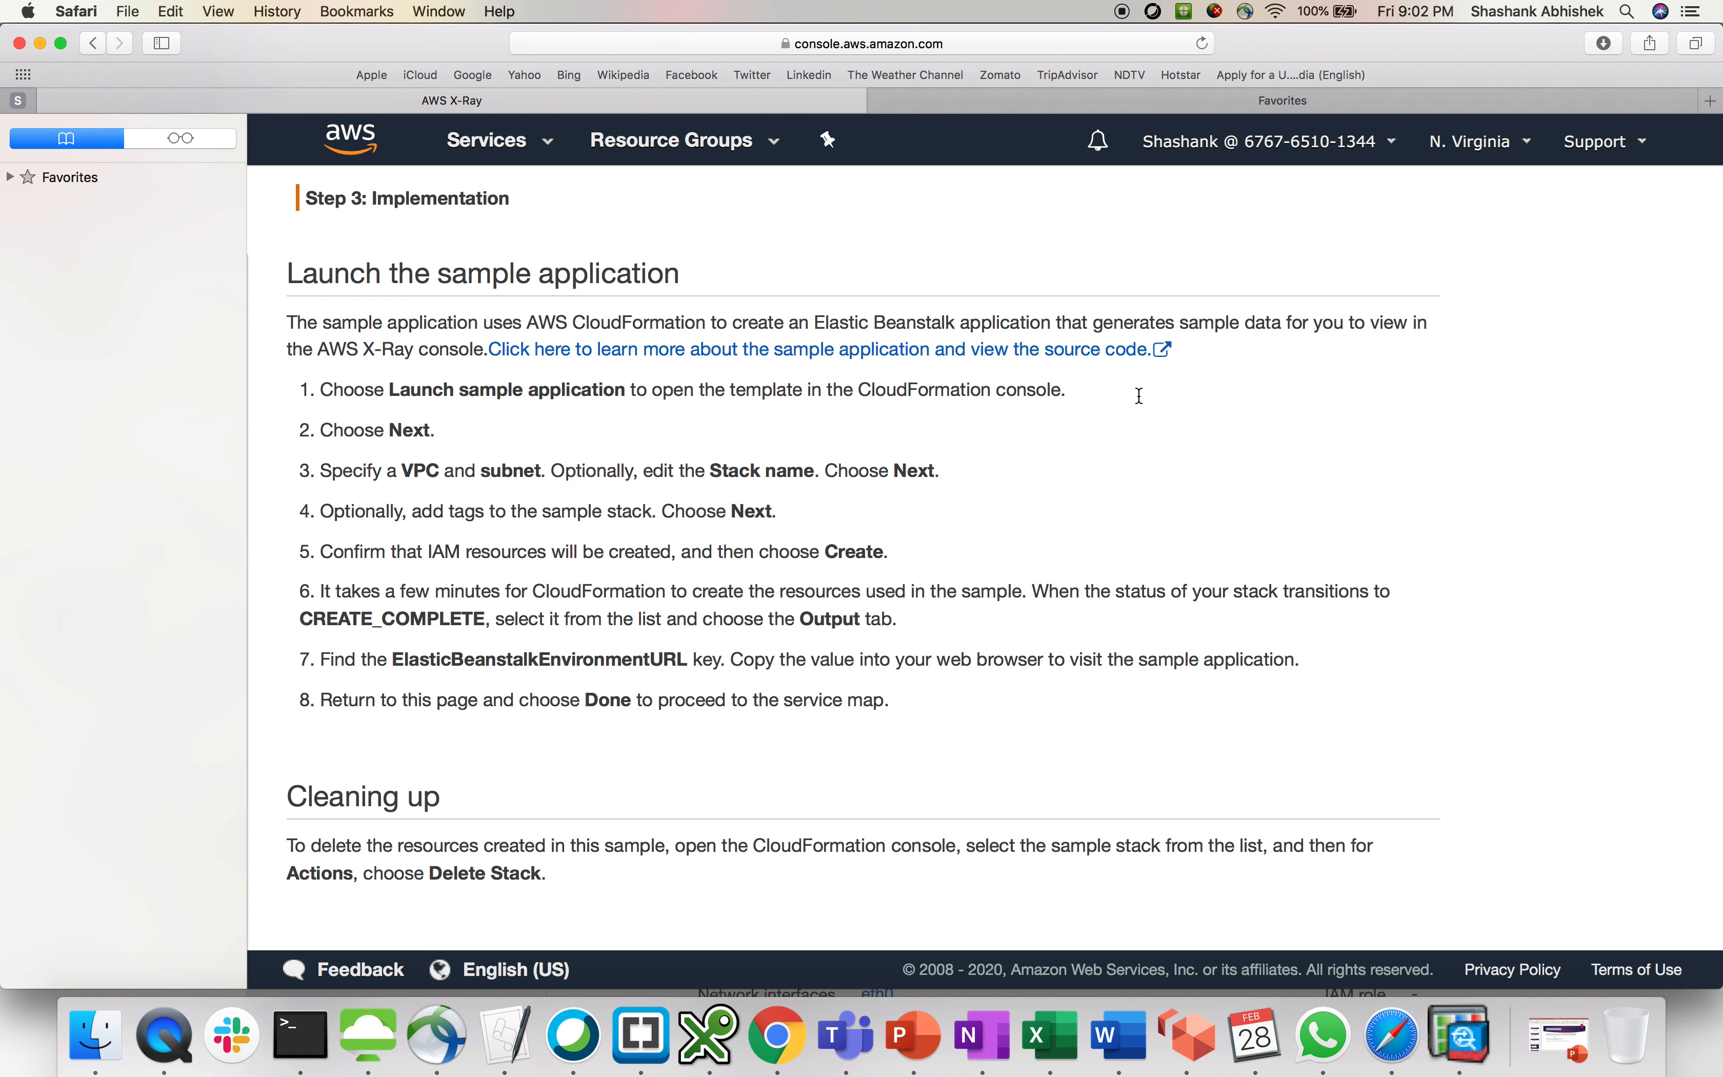
pyautogui.moveTo(343, 470); pyautogui.dragTo(822, 470)
pyautogui.click(617, 470)
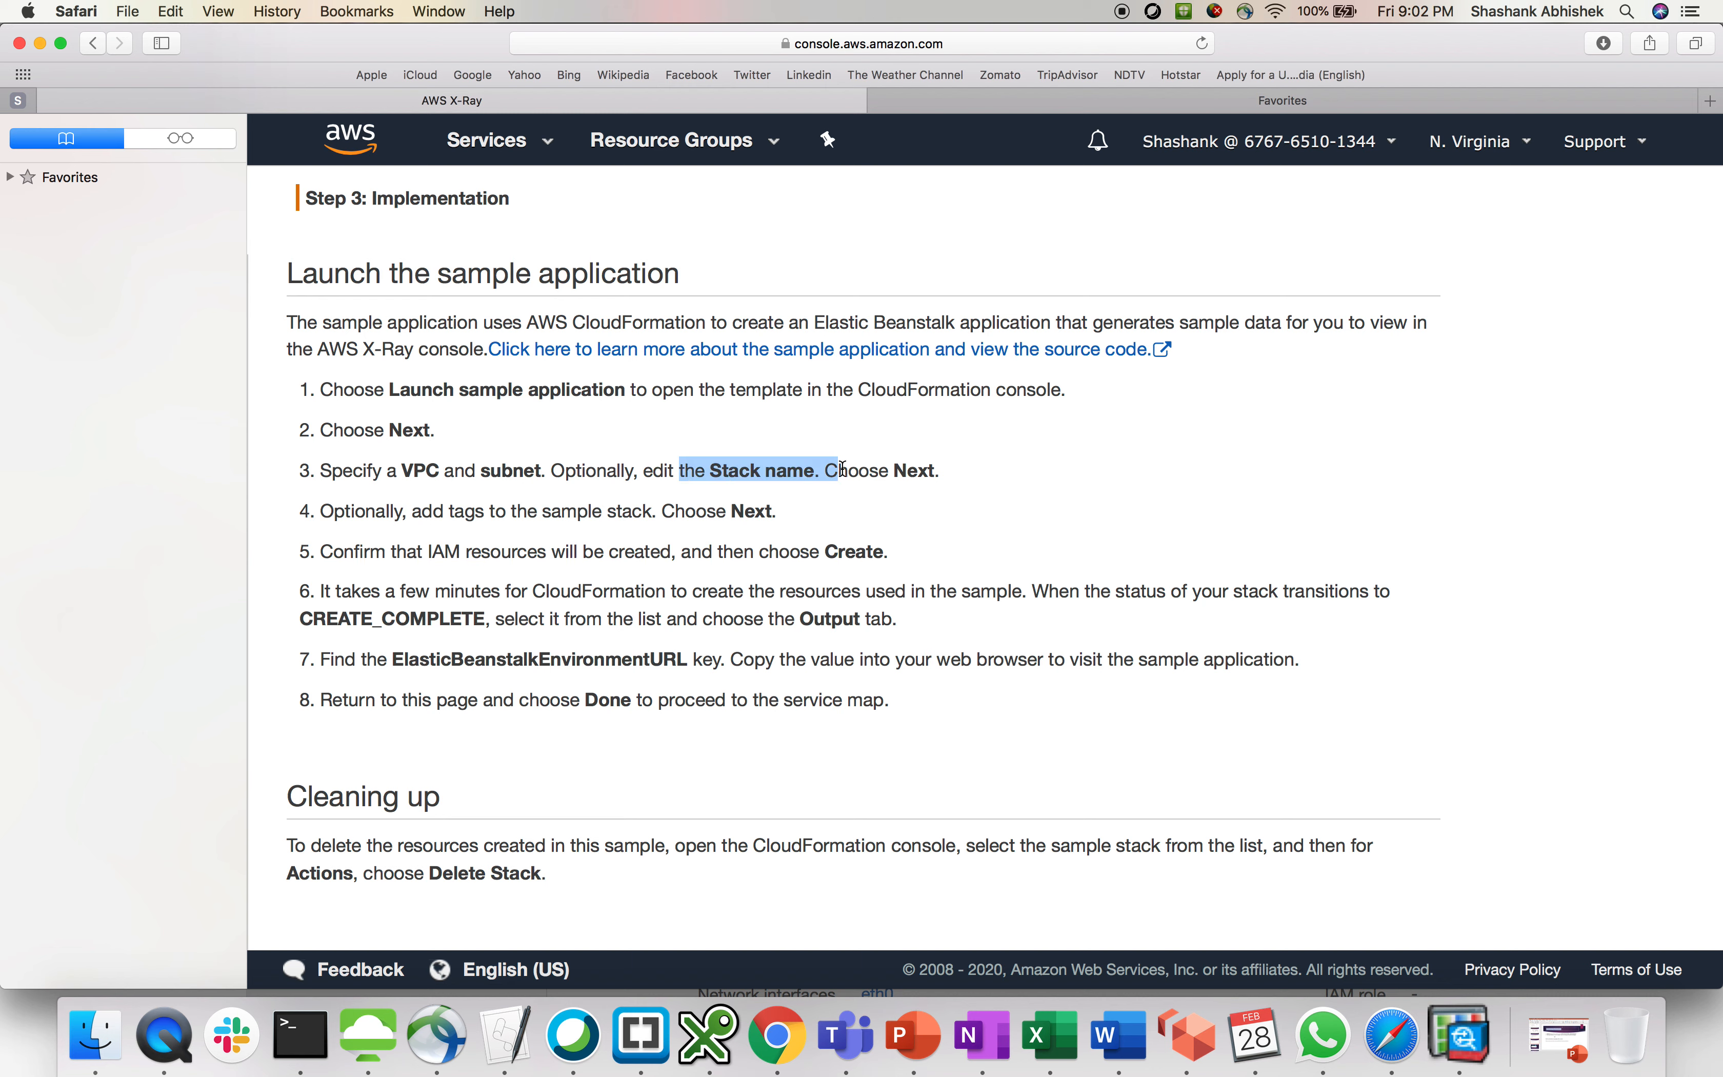
pyautogui.click(844, 468)
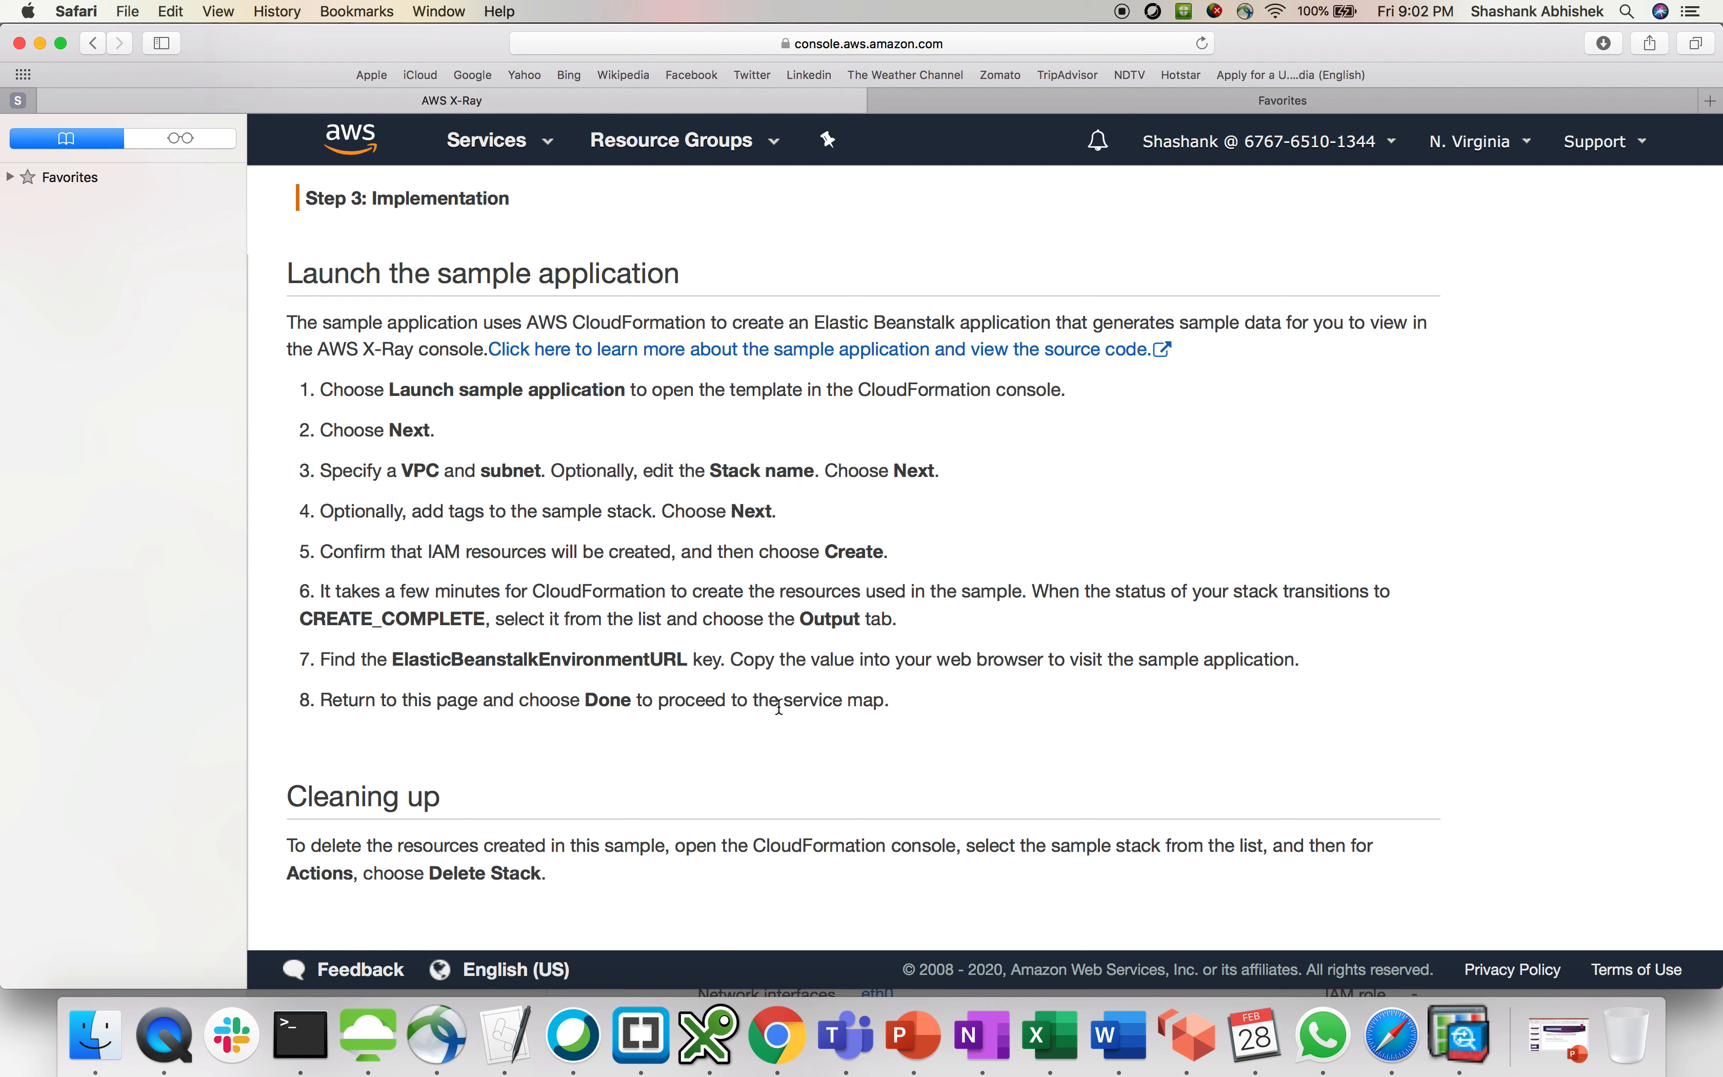
pyautogui.moveTo(408, 552); pyautogui.dragTo(684, 550)
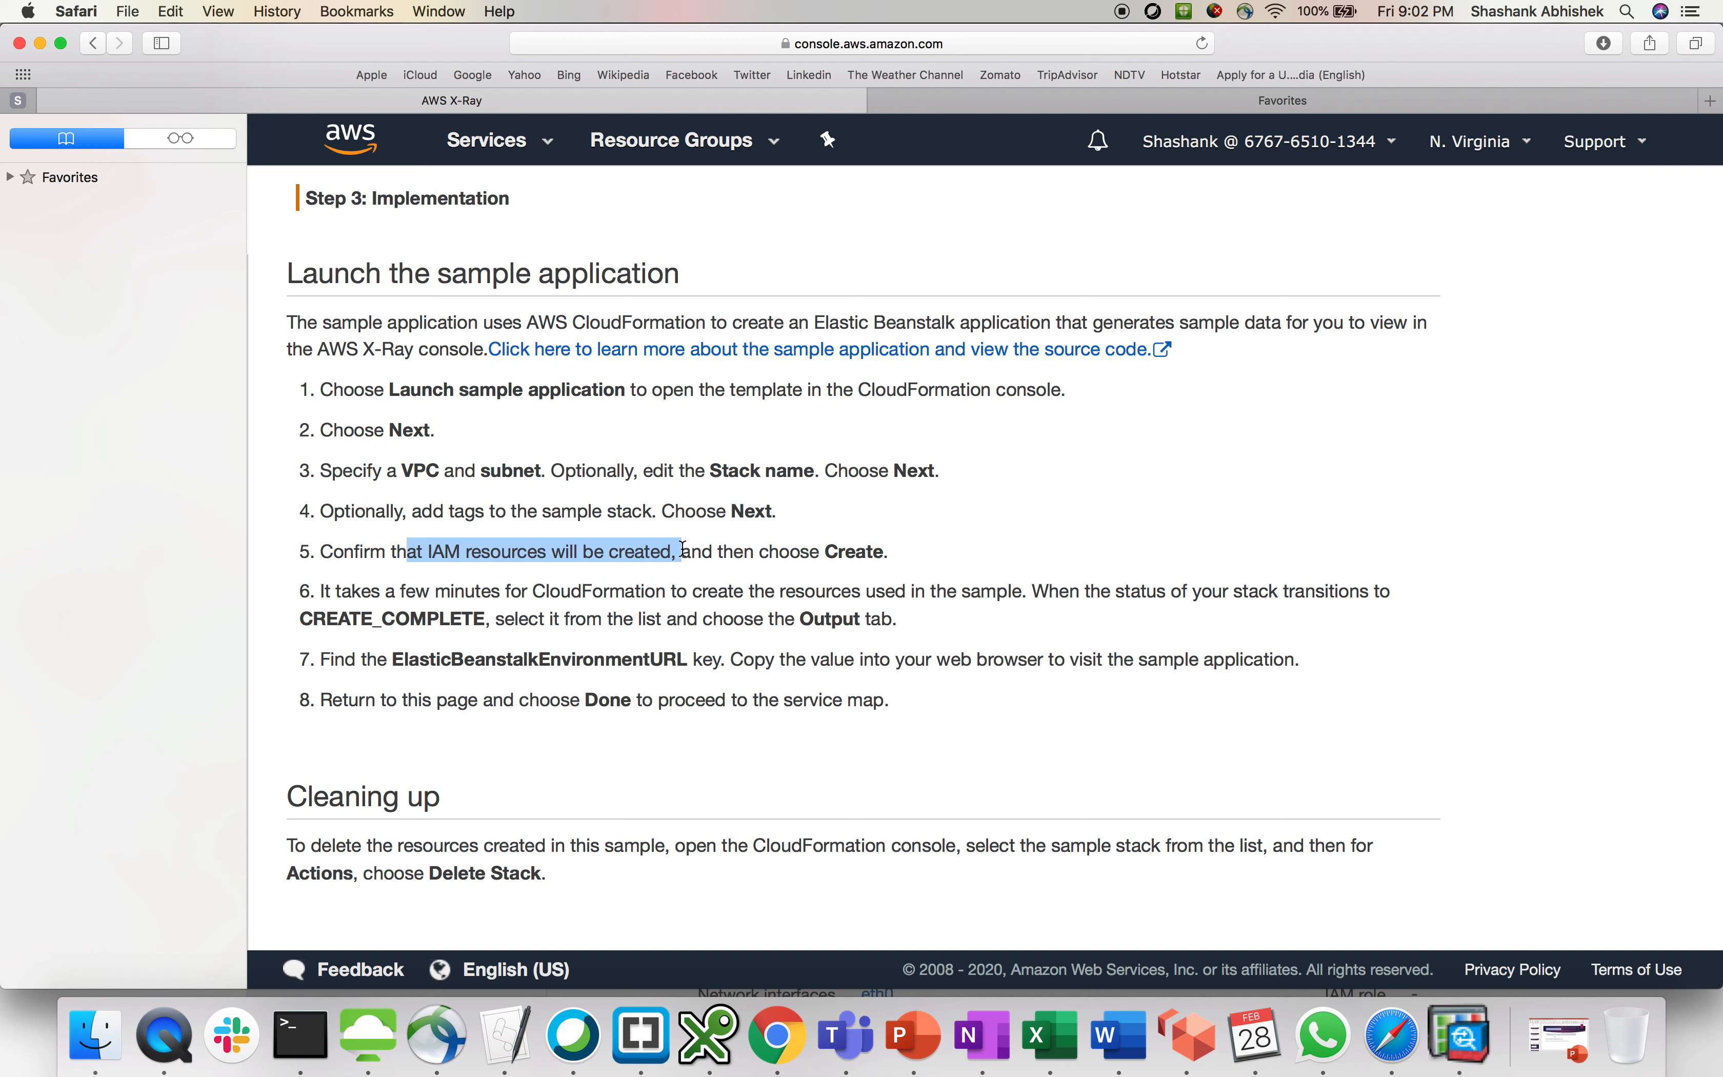
pyautogui.click(684, 549)
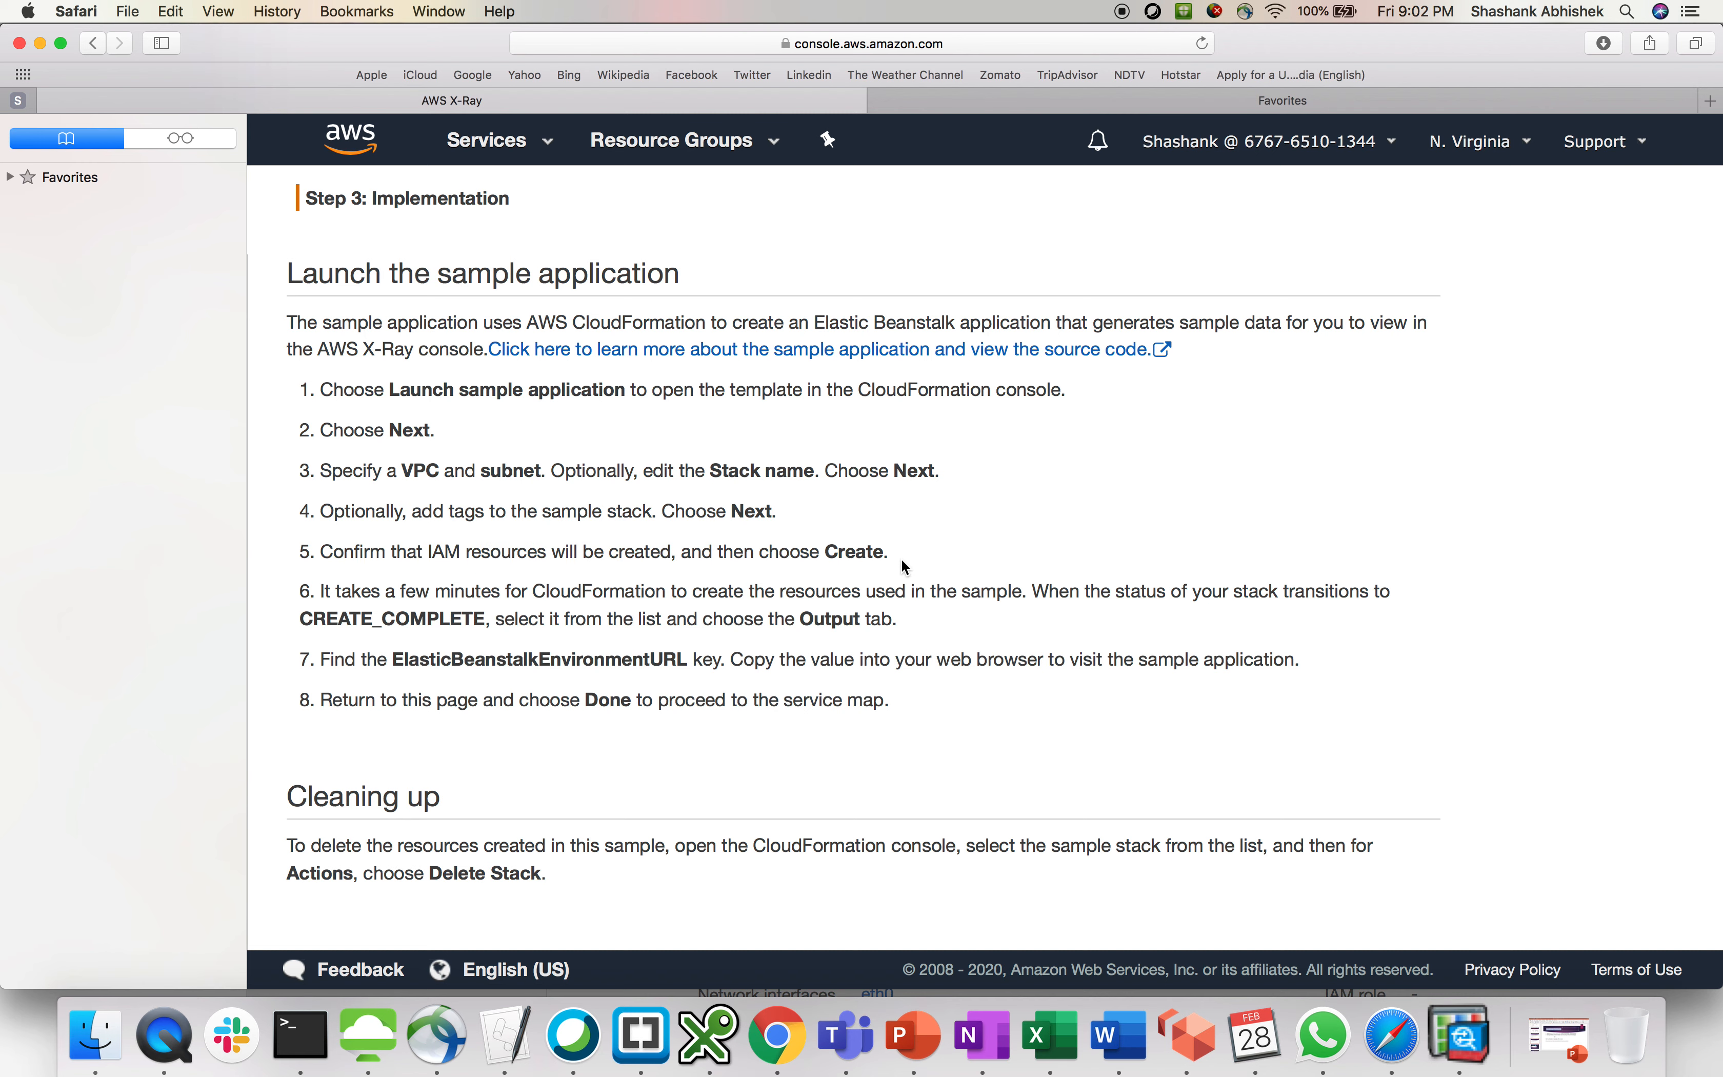
pyautogui.scroll(-2, 645, 644)
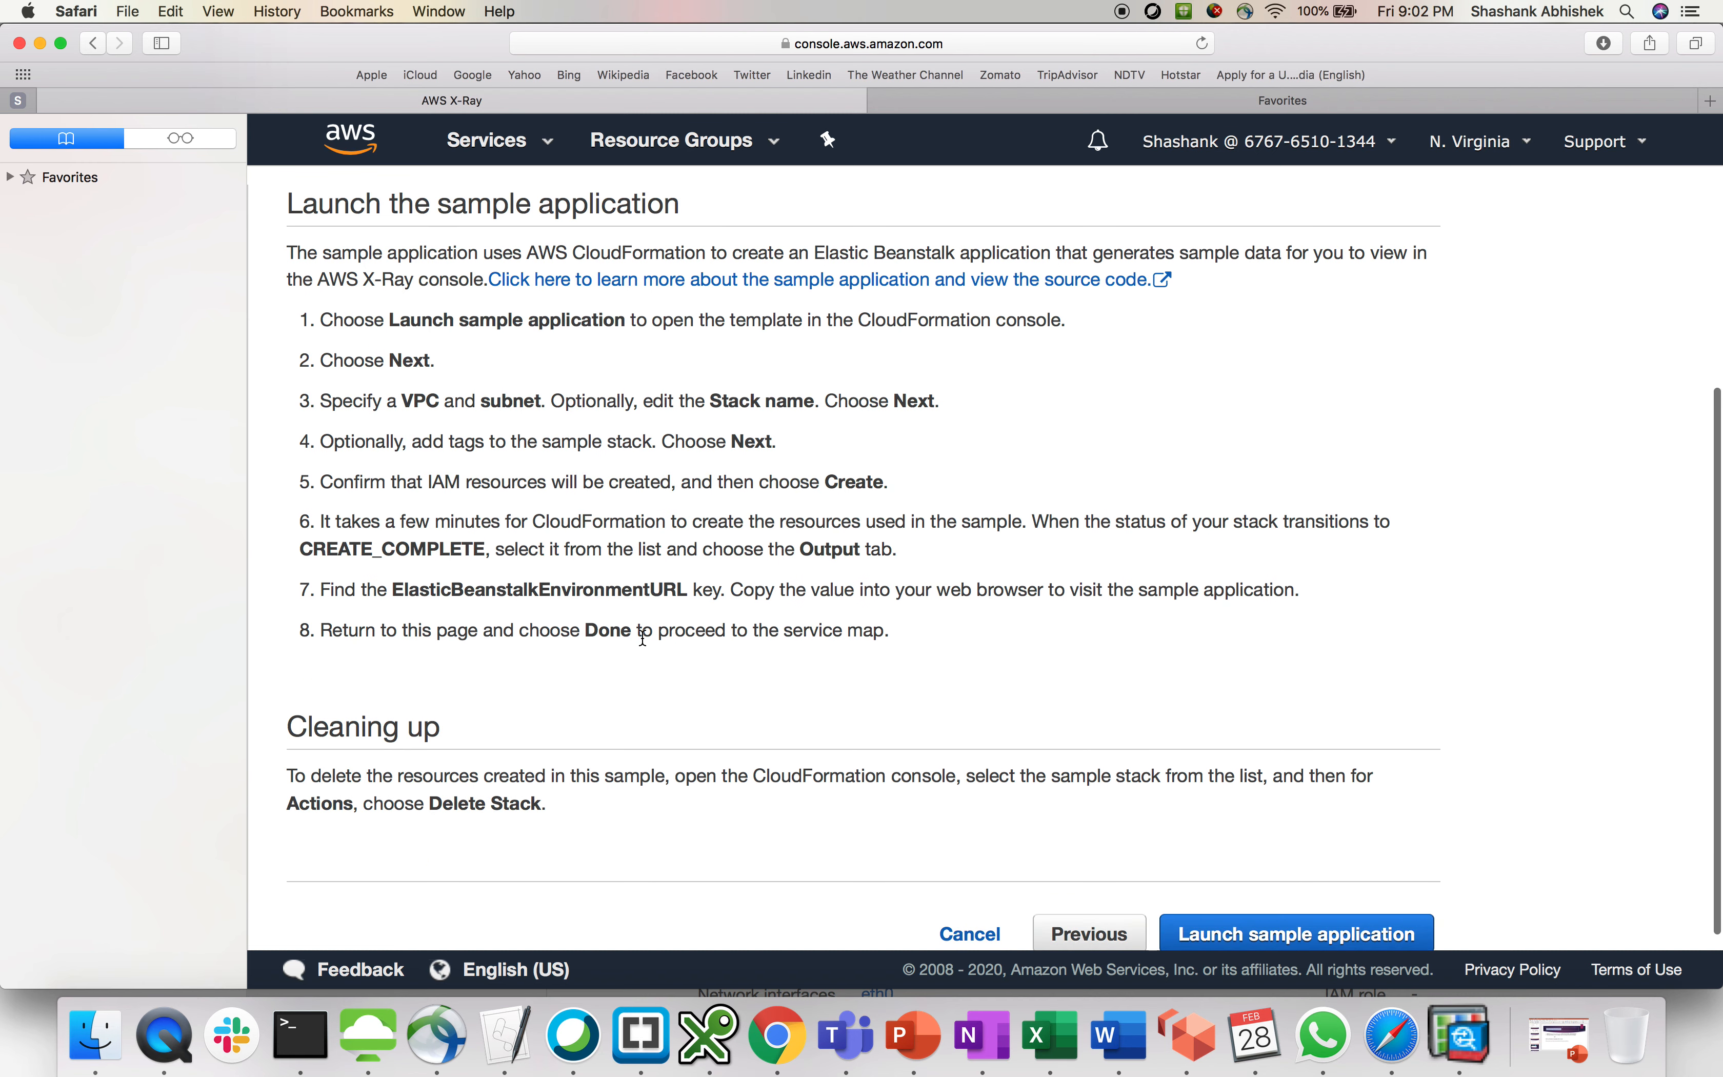
pyautogui.scroll(3, 900, 670)
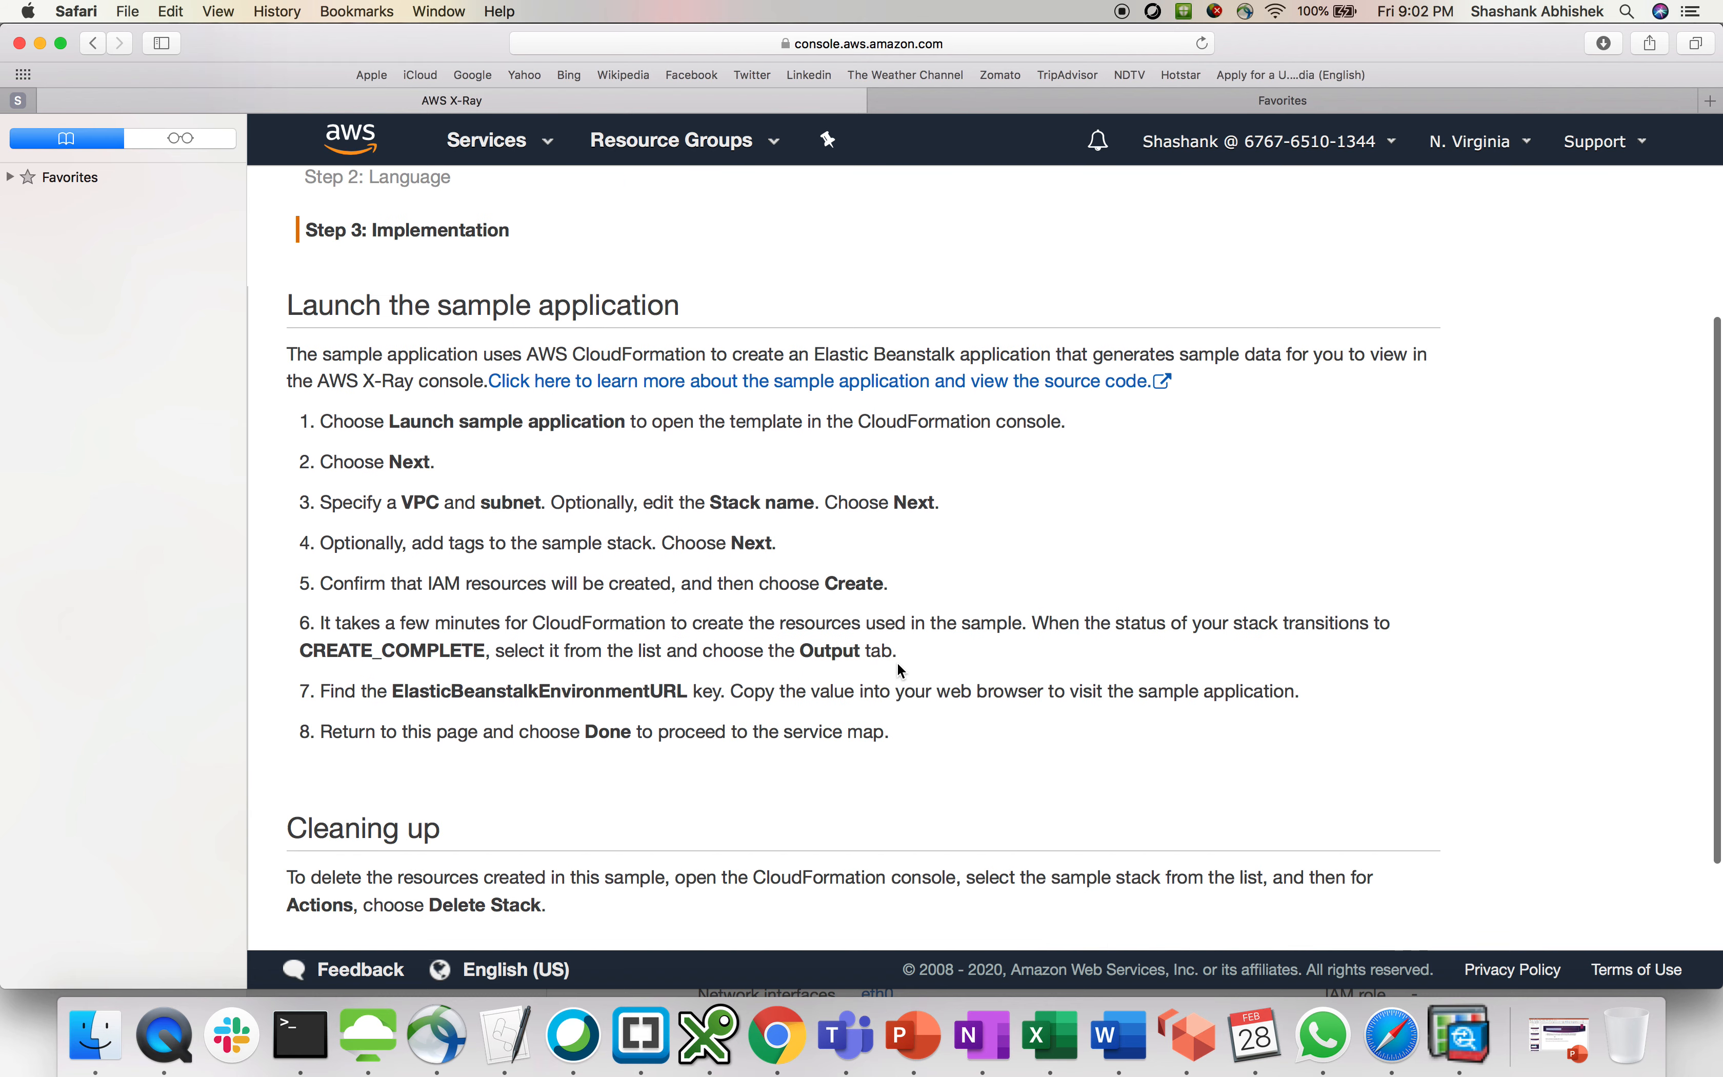
# Launch the sample application in CloudFormation and accept its prefilled Amazon S3 template, proceeding to the stack details.
pyautogui.scroll(-4, 1029, 689)
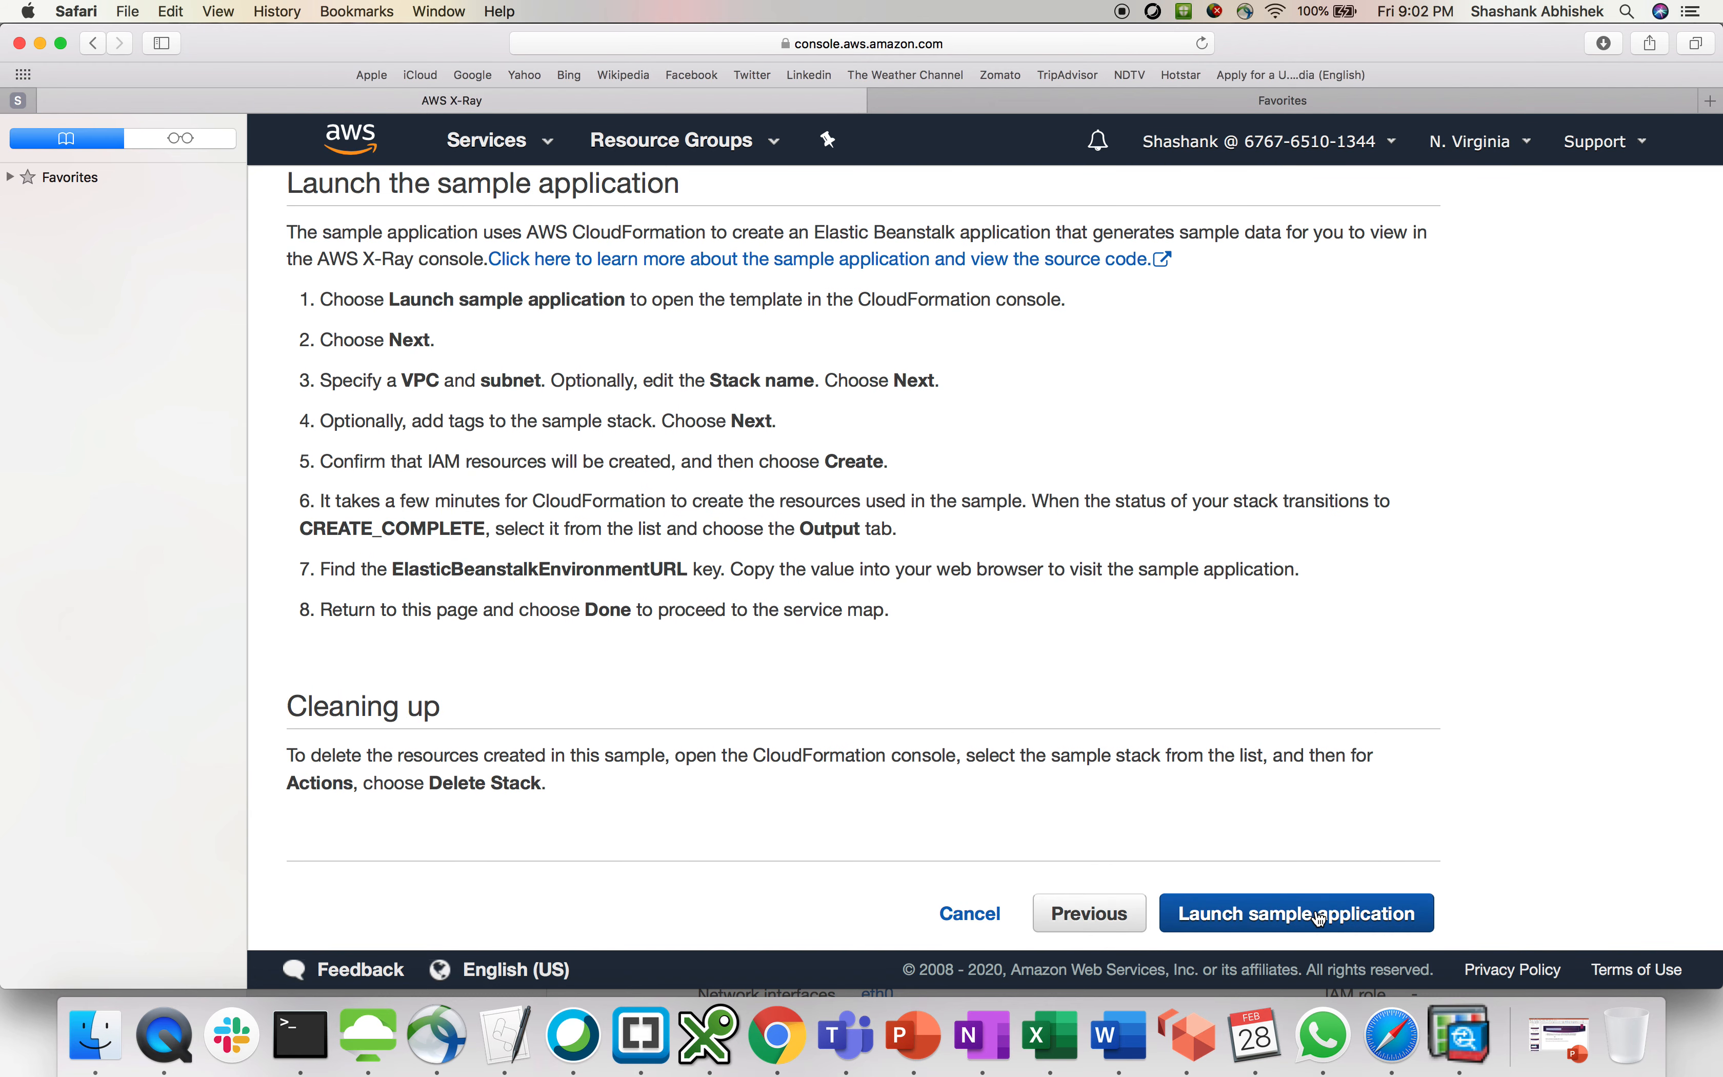
pyautogui.click(1319, 916)
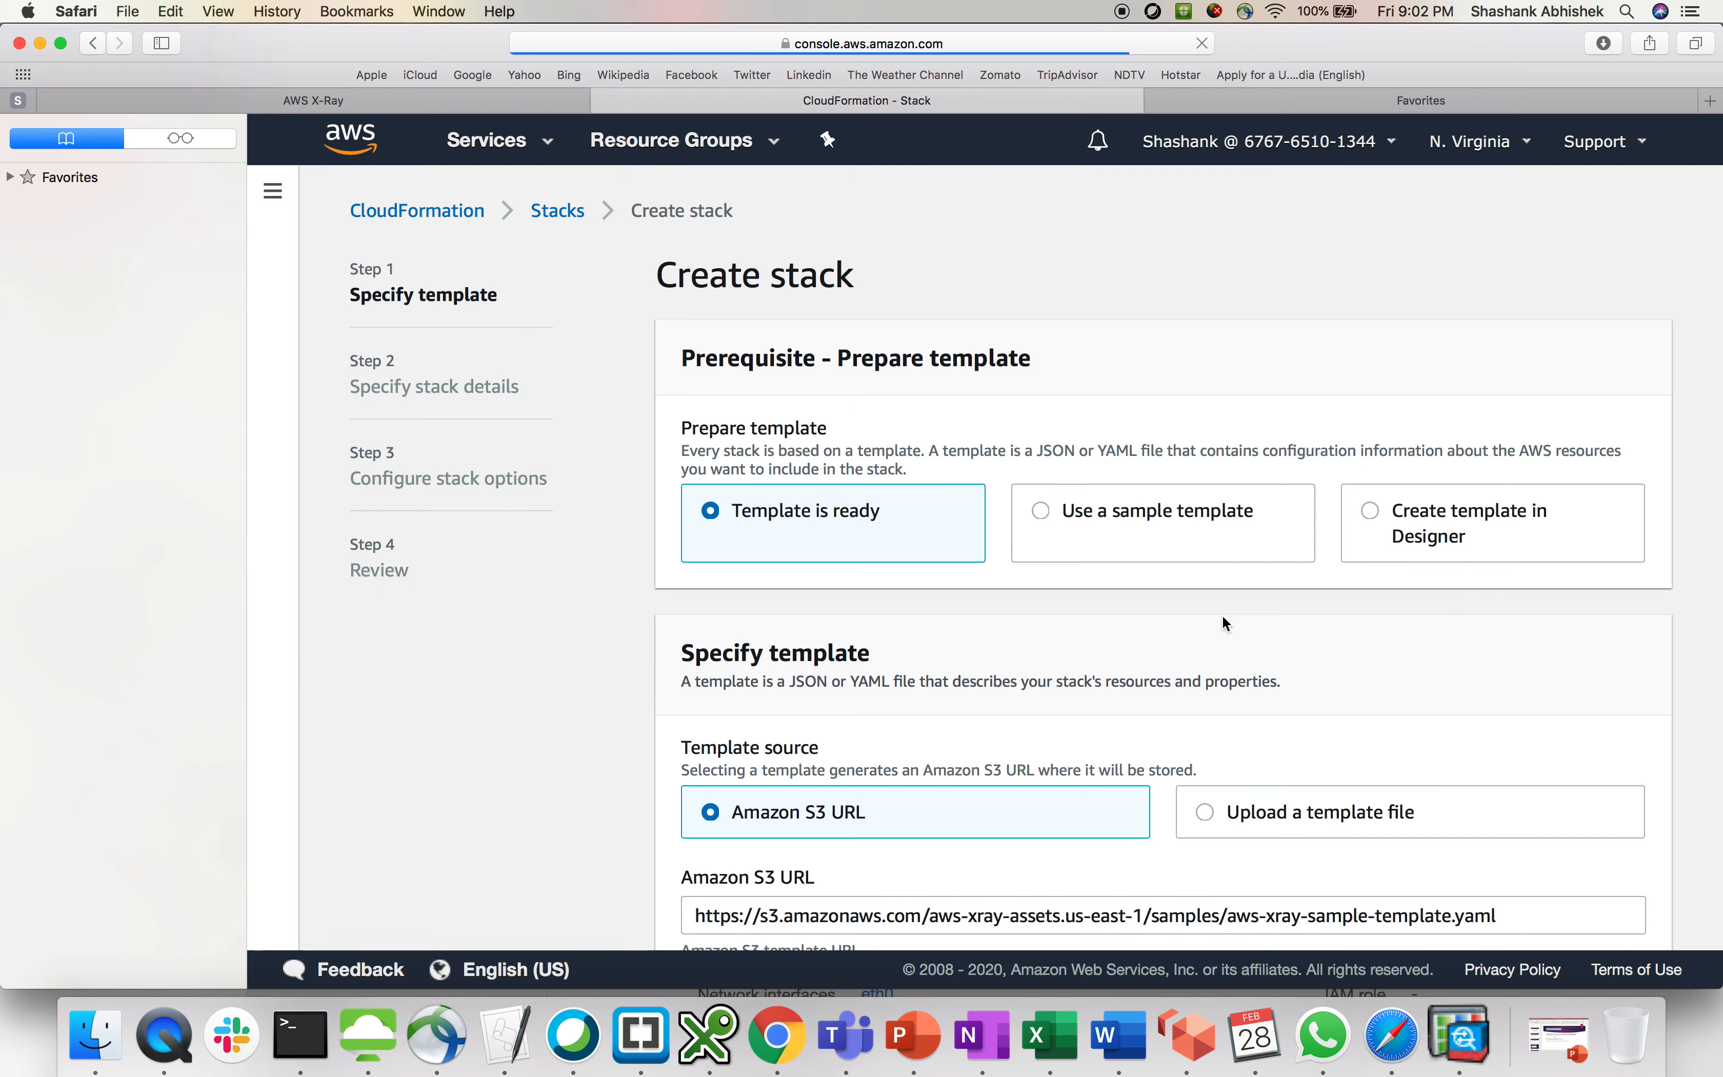
pyautogui.scroll(-3, 1045, 655)
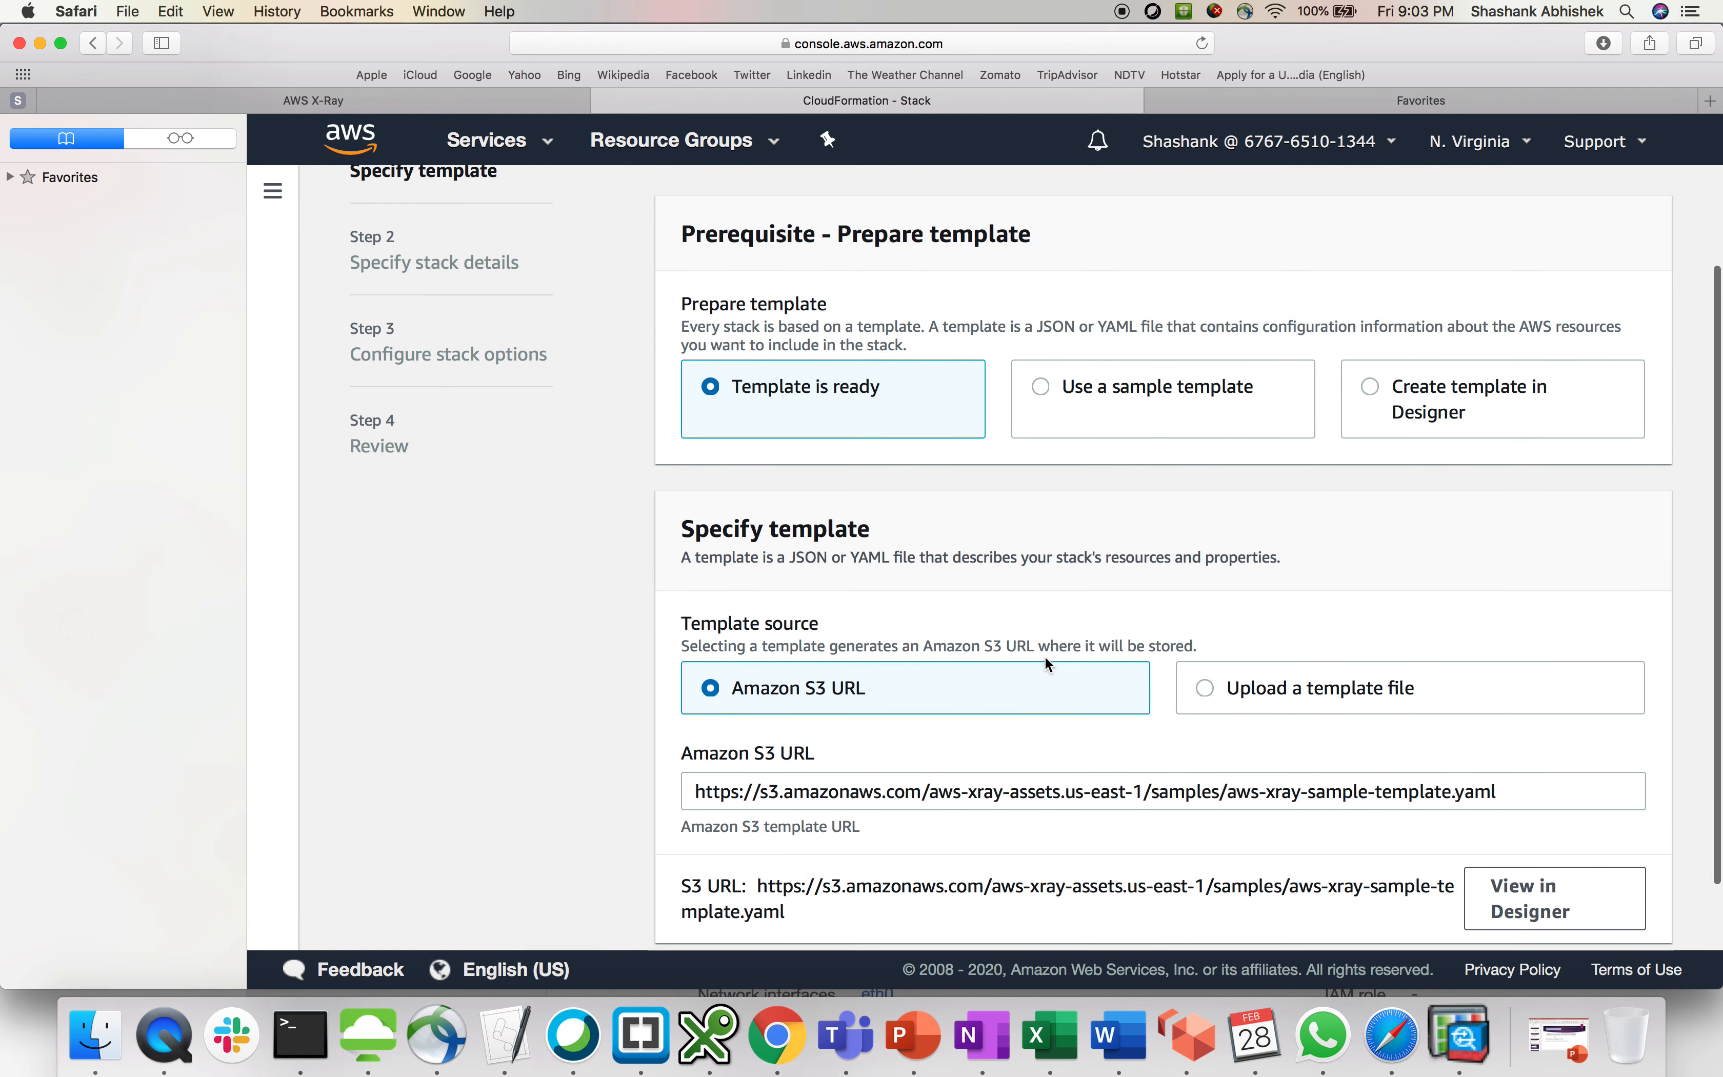
pyautogui.scroll(-2, 954, 723)
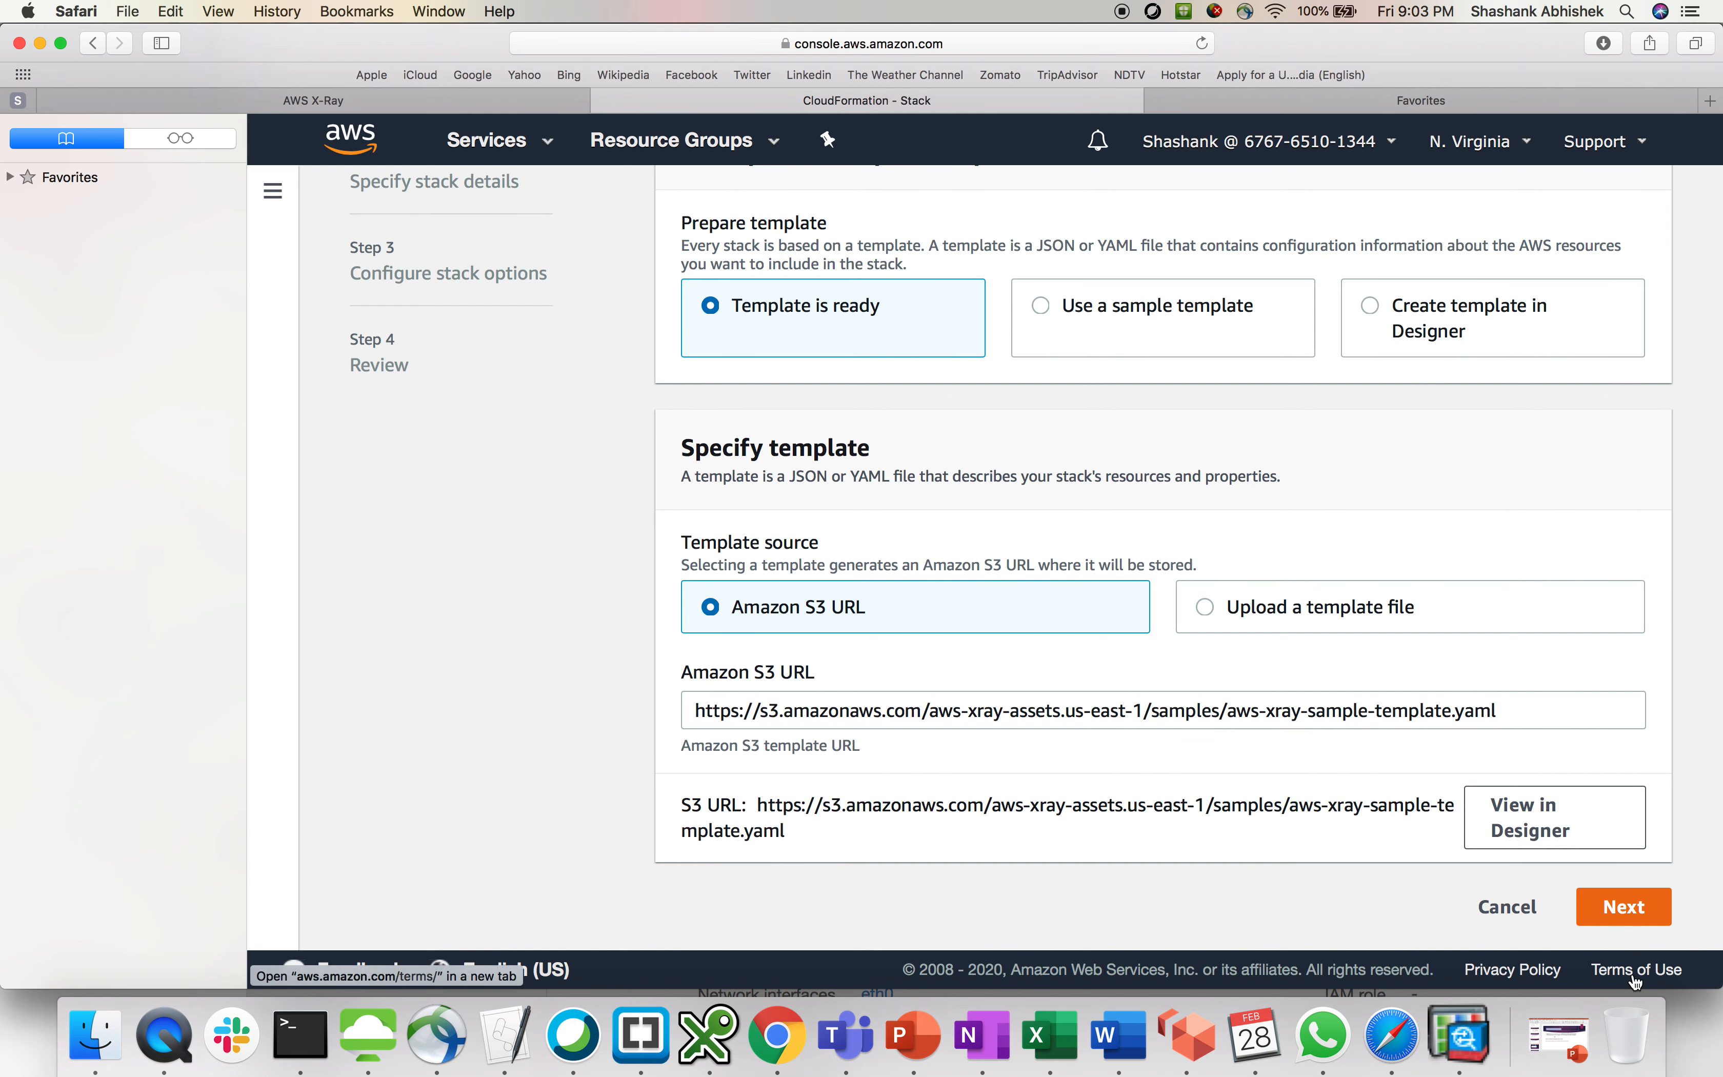
pyautogui.click(1638, 905)
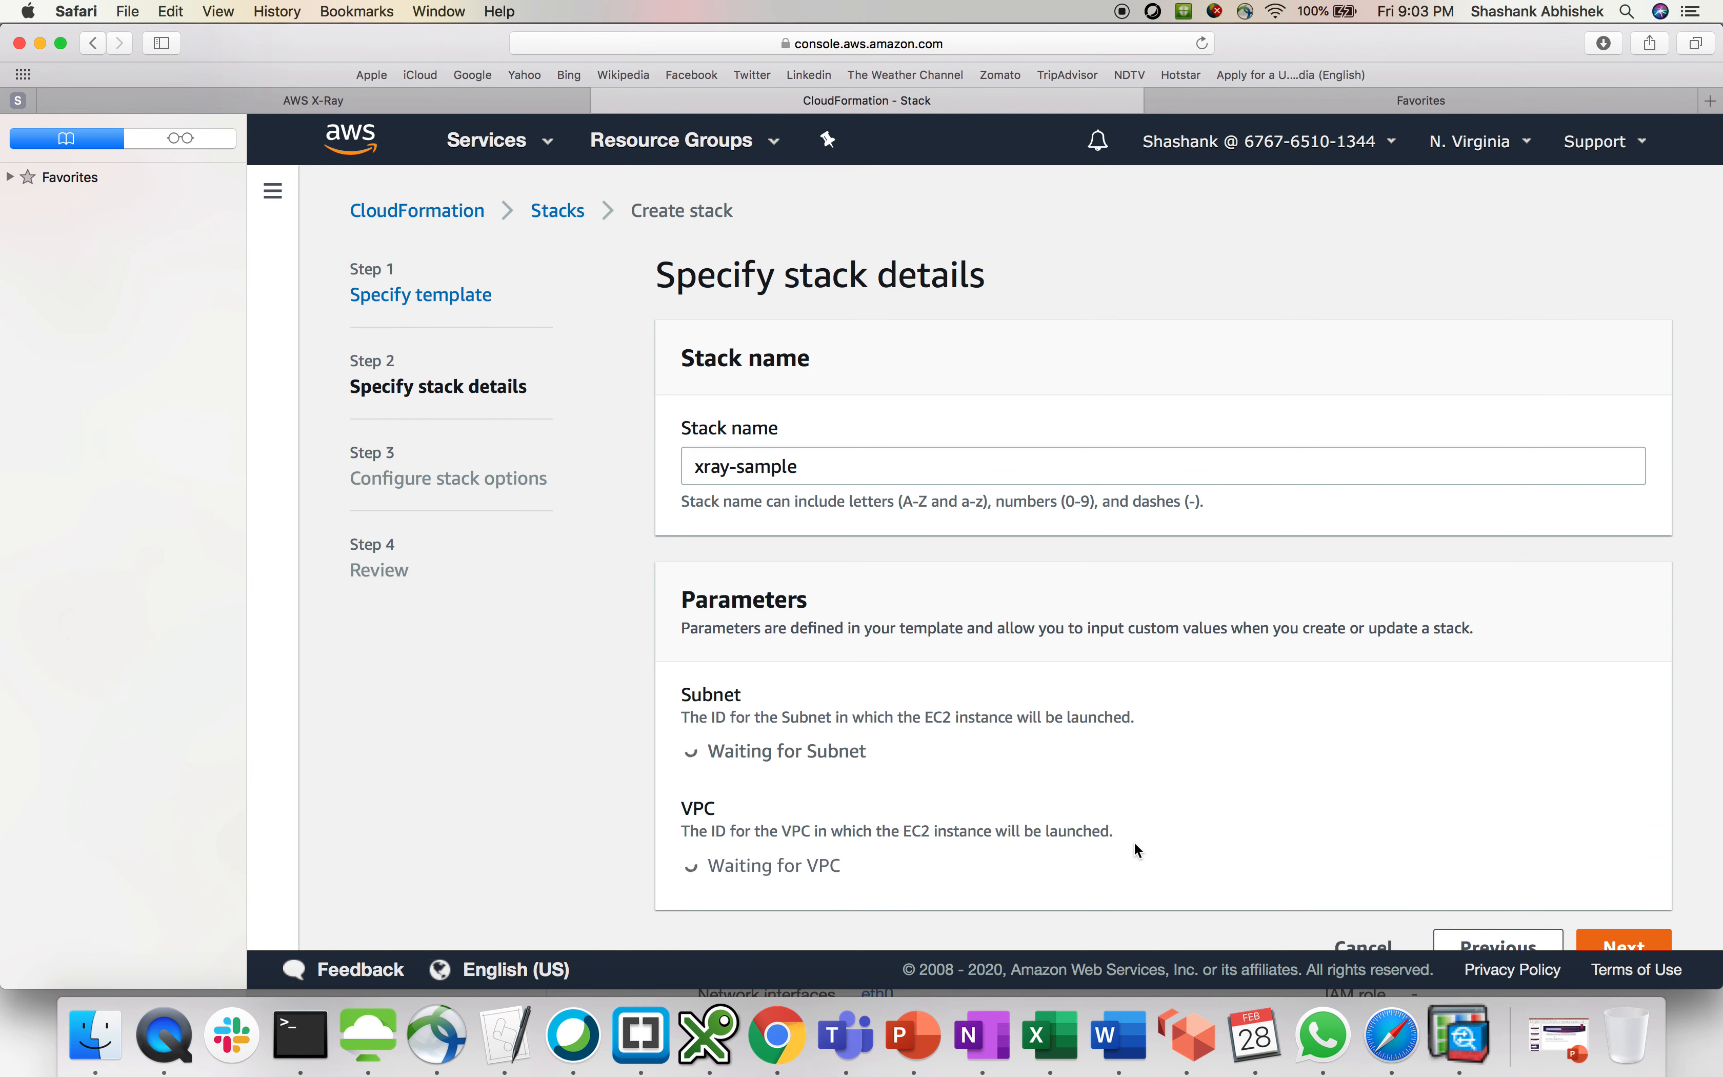
# Set the stack's subnet to PubSubnet (10.1.0.0/28) and its VPC to myVPC (10.1.0.0/16), and proceed to the stack options.
pyautogui.scroll(-1, 1133, 842)
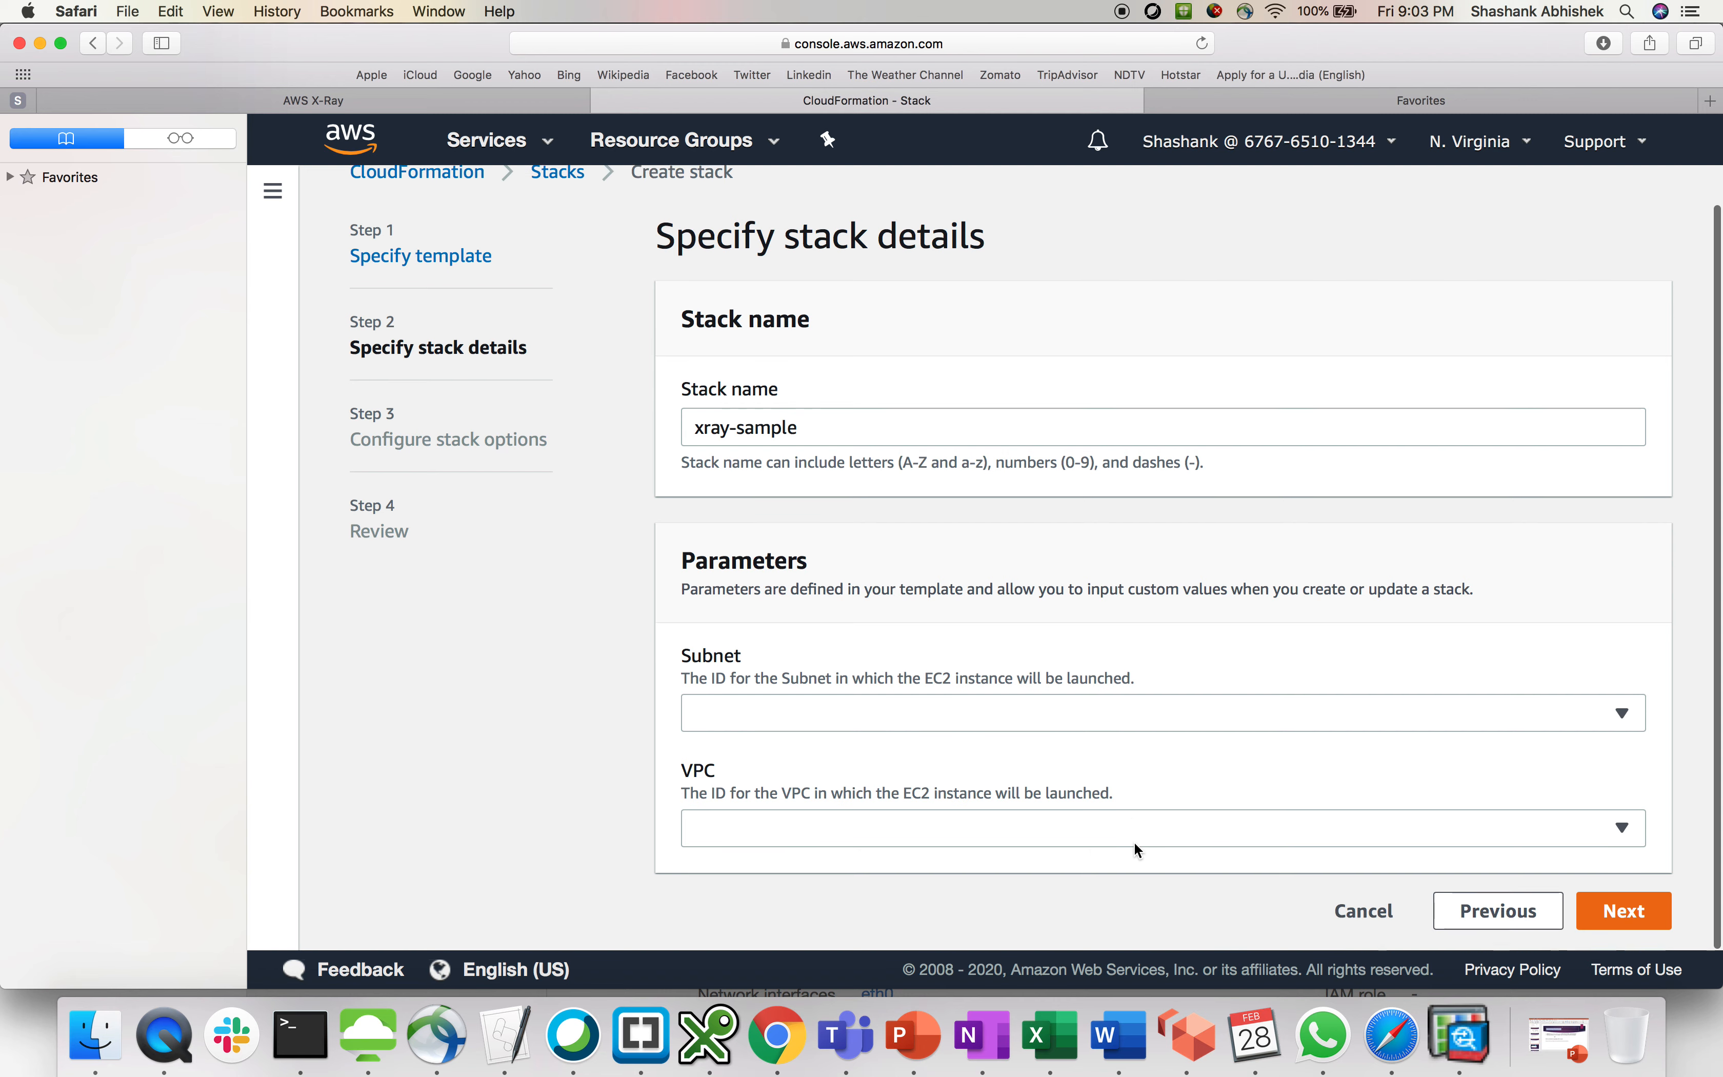
pyautogui.click(1123, 716)
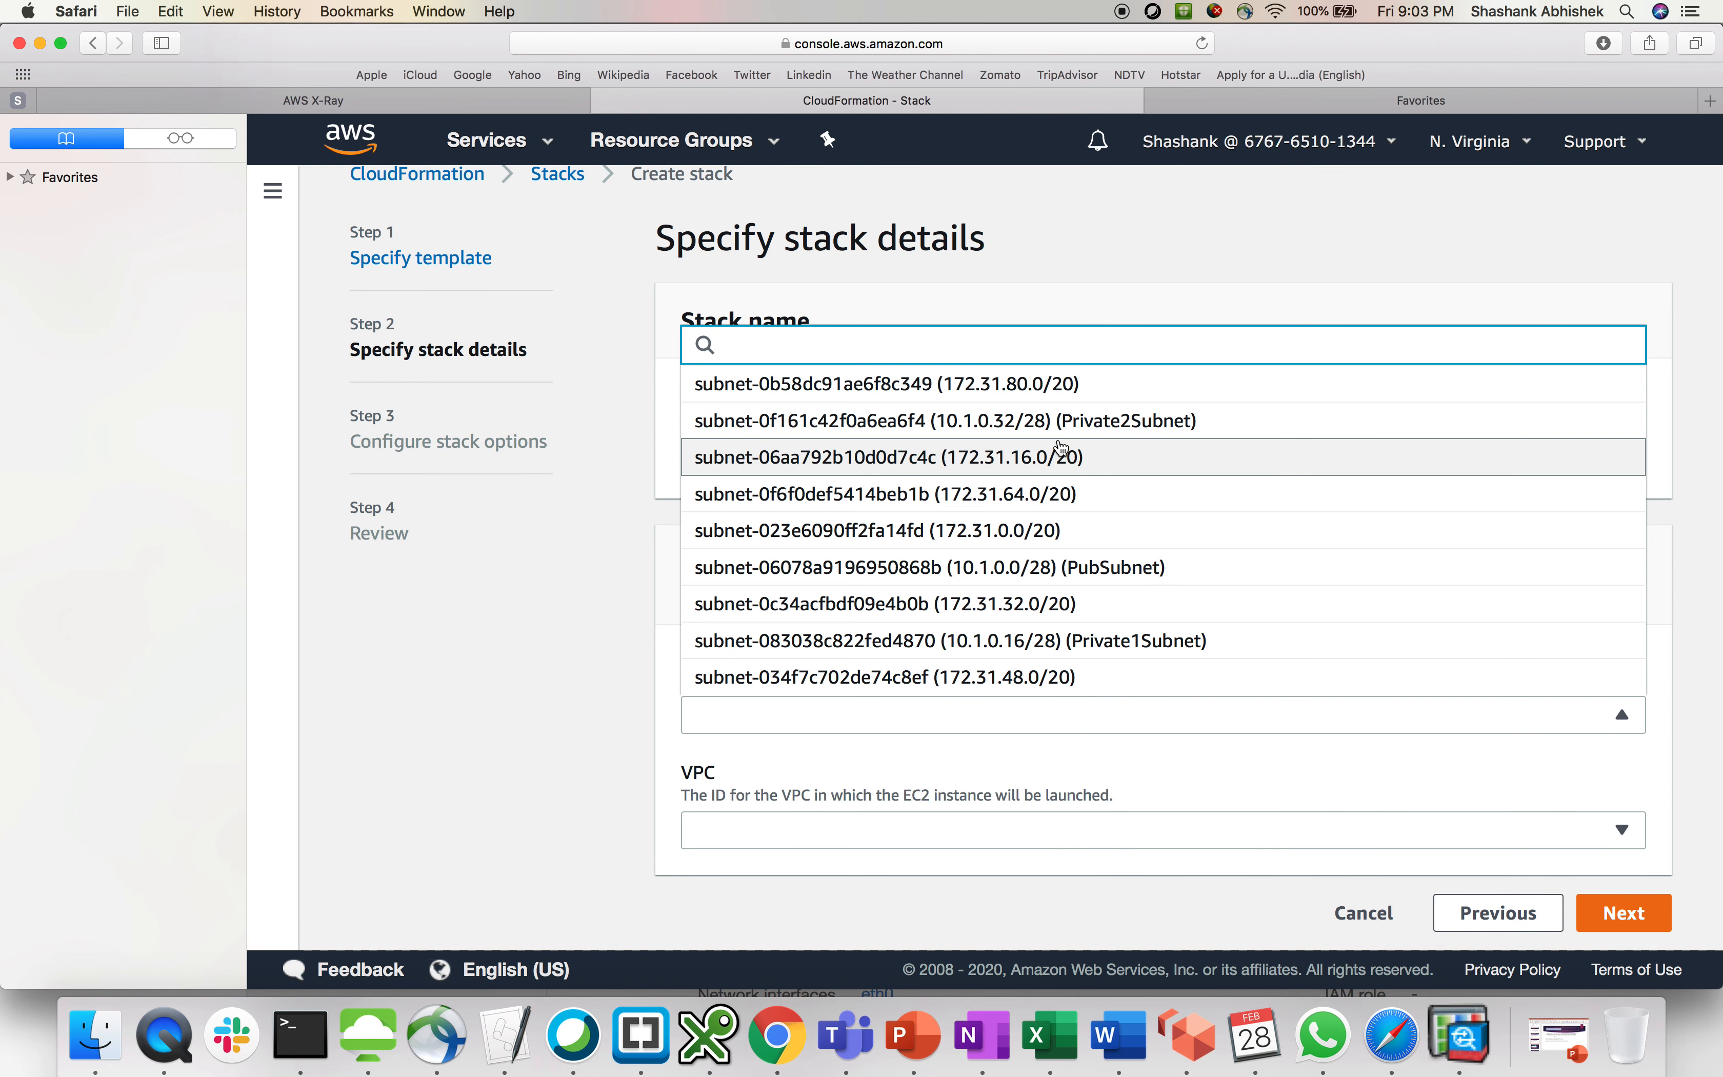
pyautogui.click(1080, 568)
pyautogui.click(895, 829)
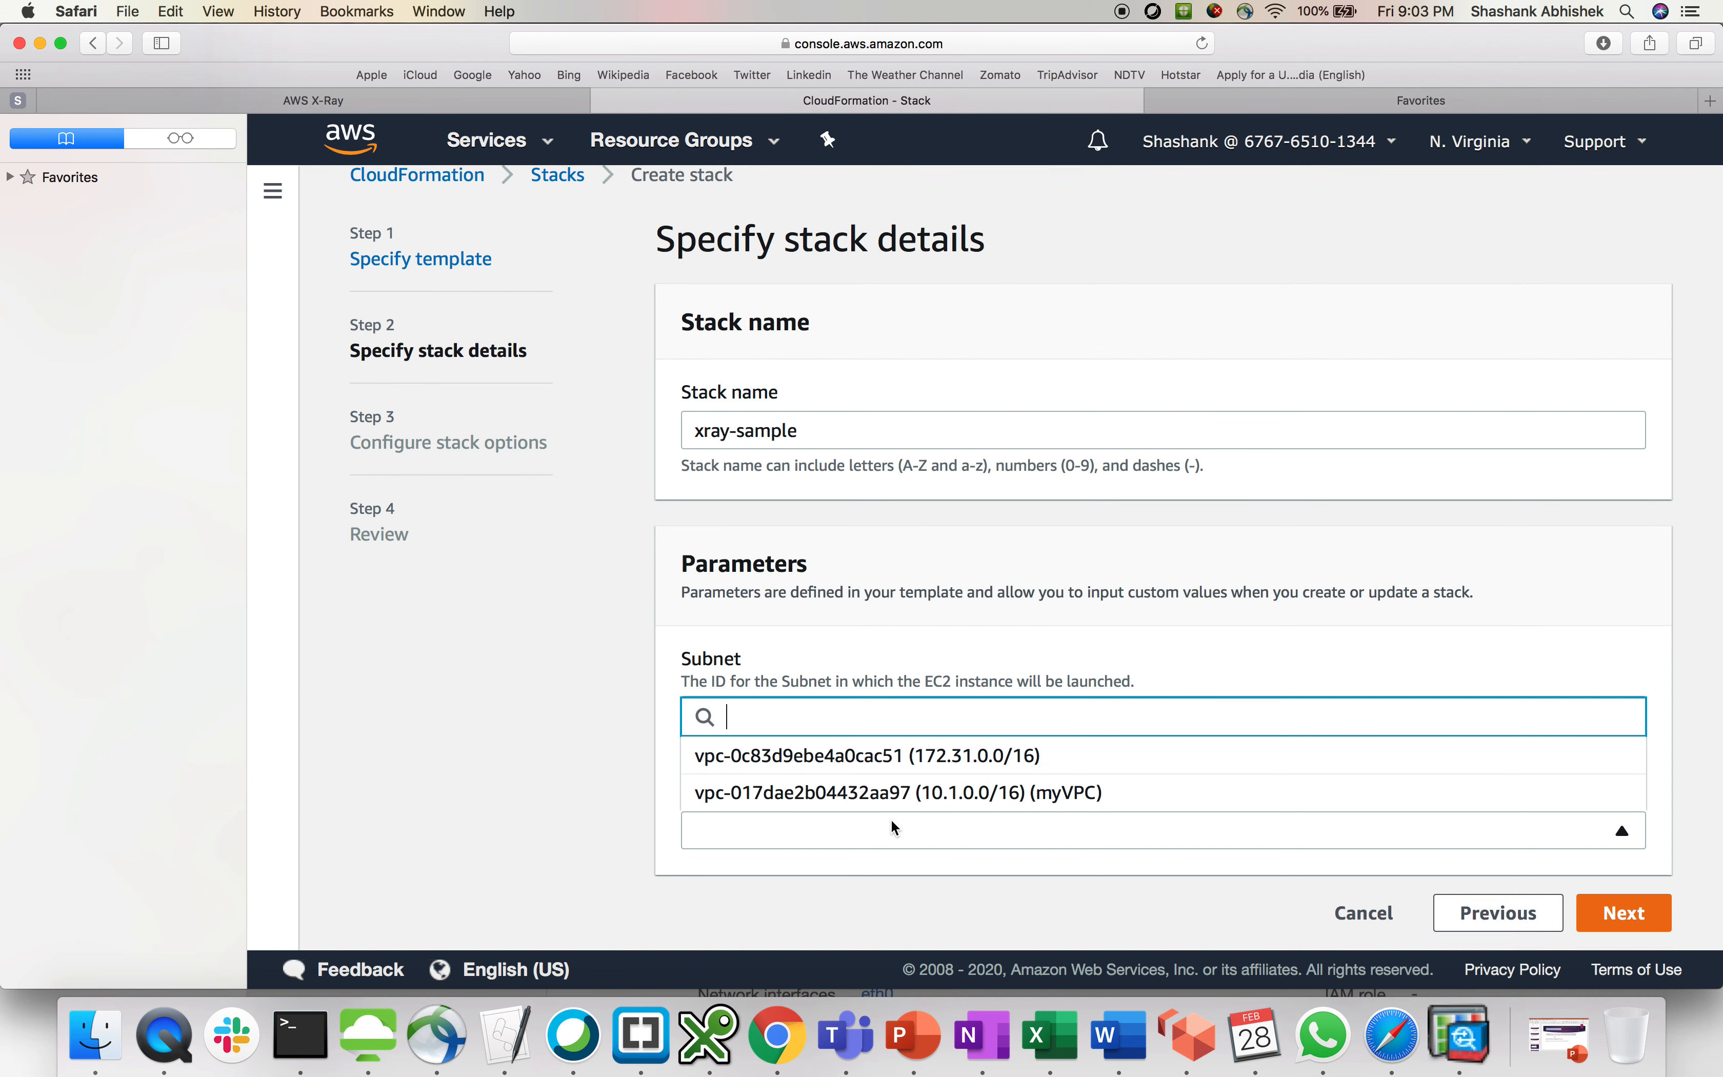
pyautogui.click(911, 792)
pyautogui.click(1628, 920)
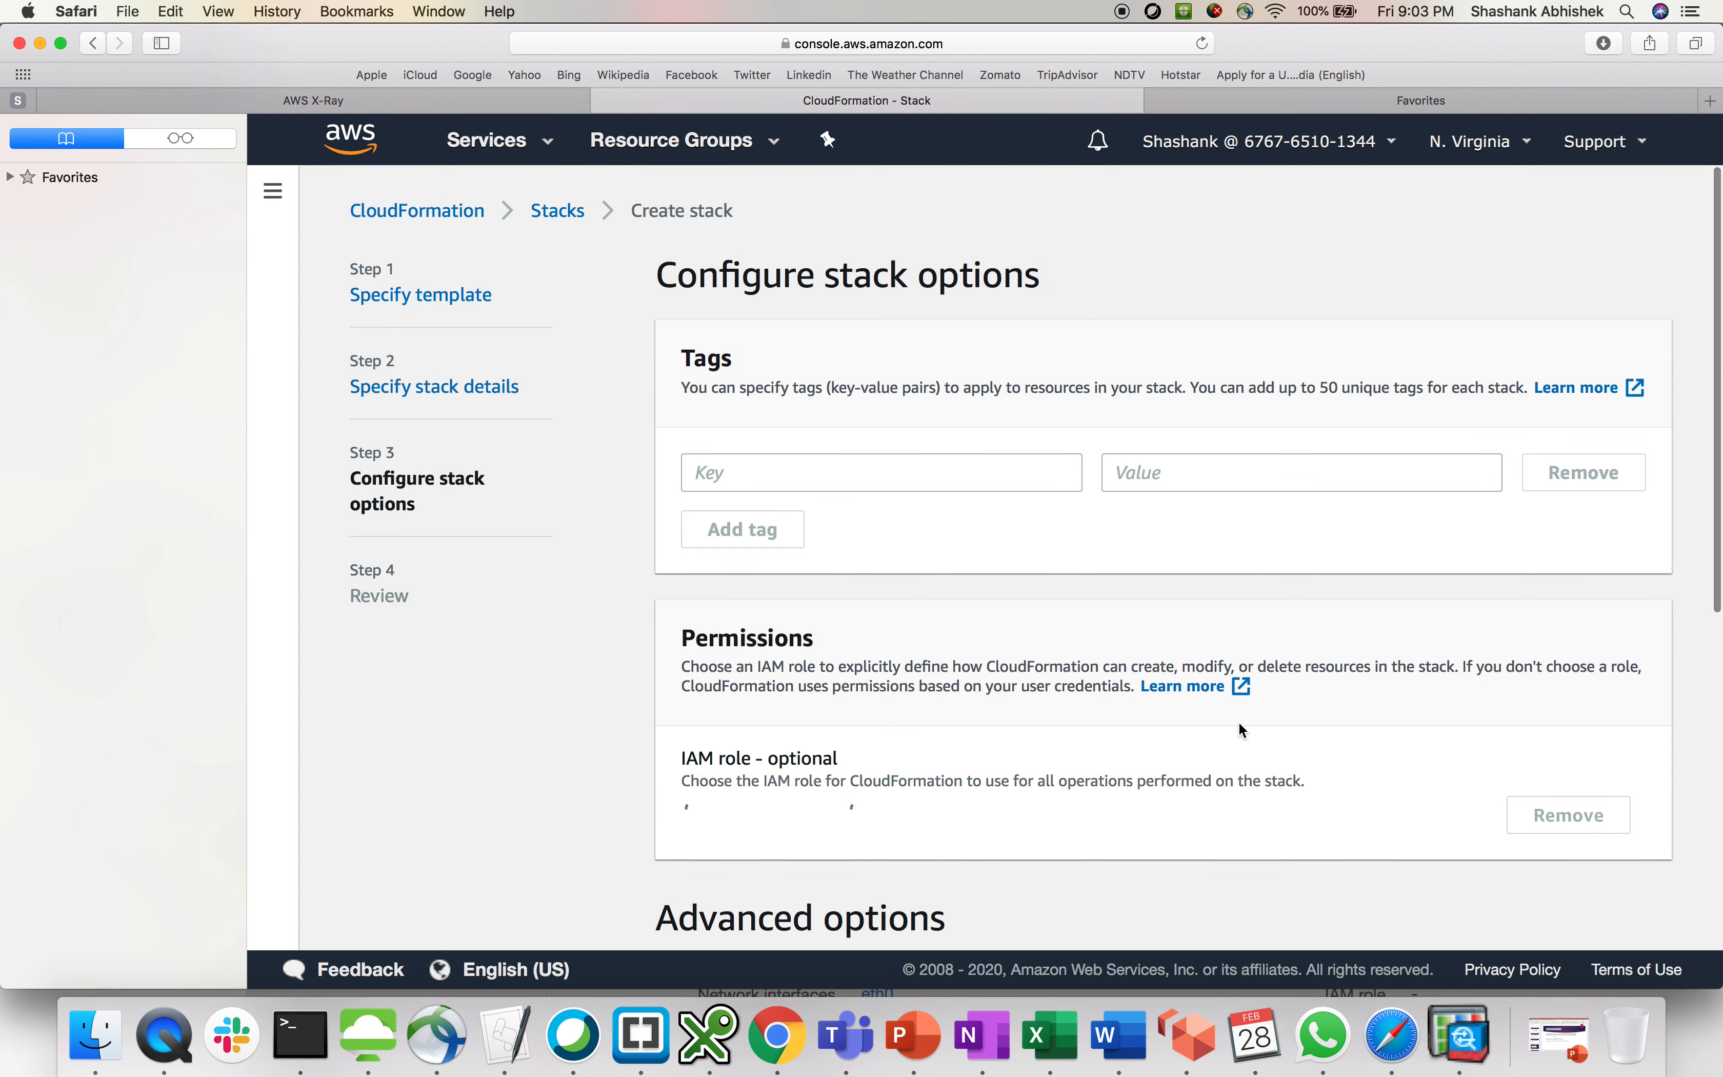
# Examine the stack options, including the IAM roles available for the stack and the advanced options.
pyautogui.scroll(-3, 1210, 725)
pyautogui.scroll(-5, 1207, 718)
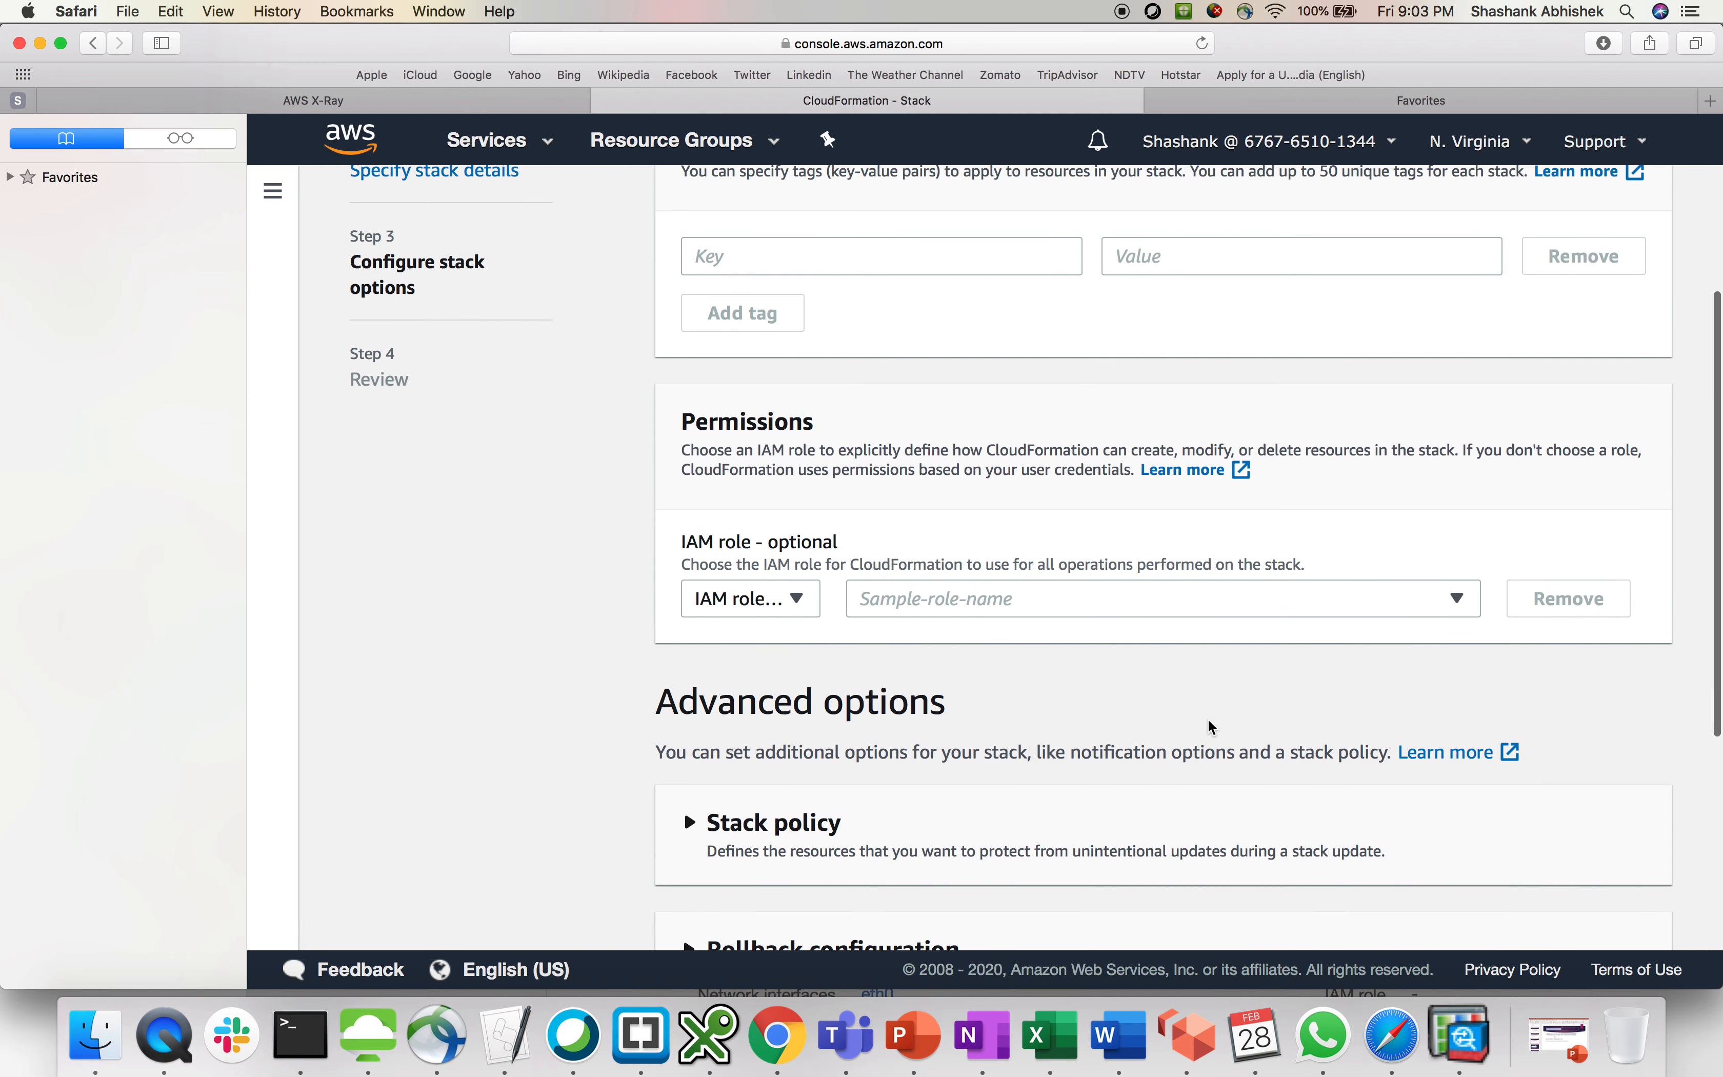
pyautogui.scroll(3, 1208, 723)
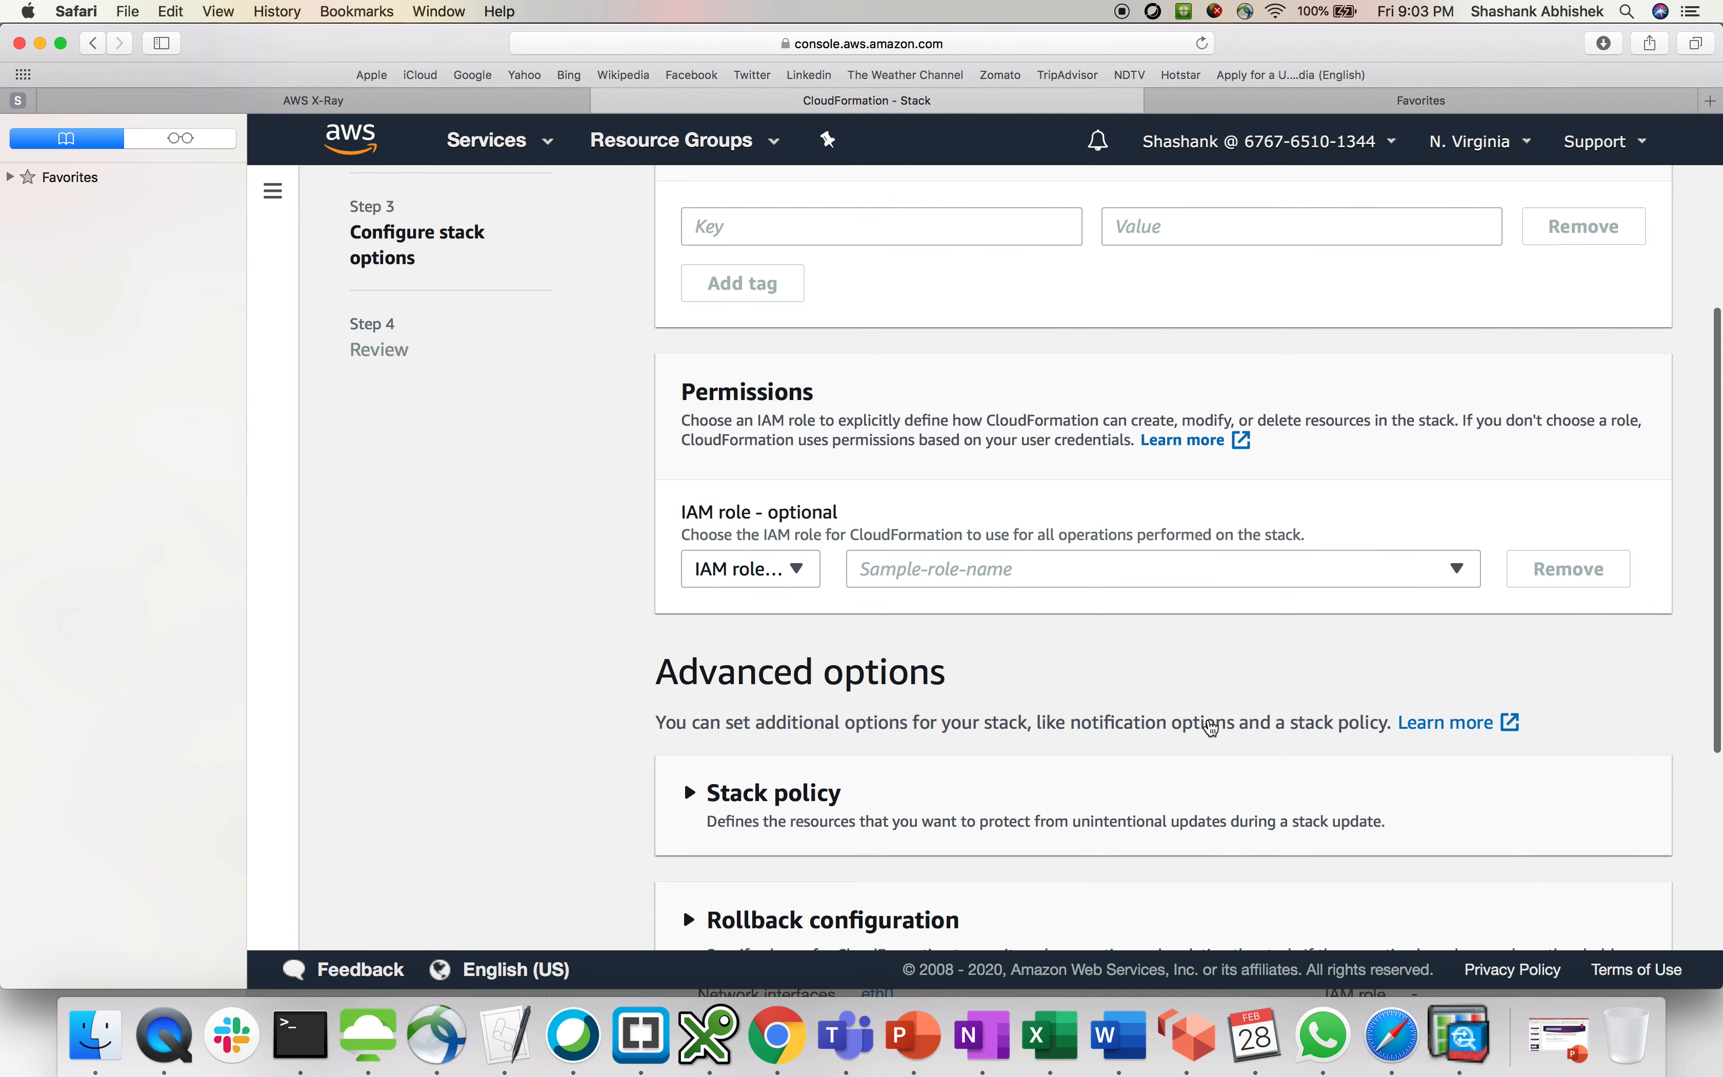
pyautogui.click(801, 568)
pyautogui.click(801, 567)
pyautogui.click(1002, 573)
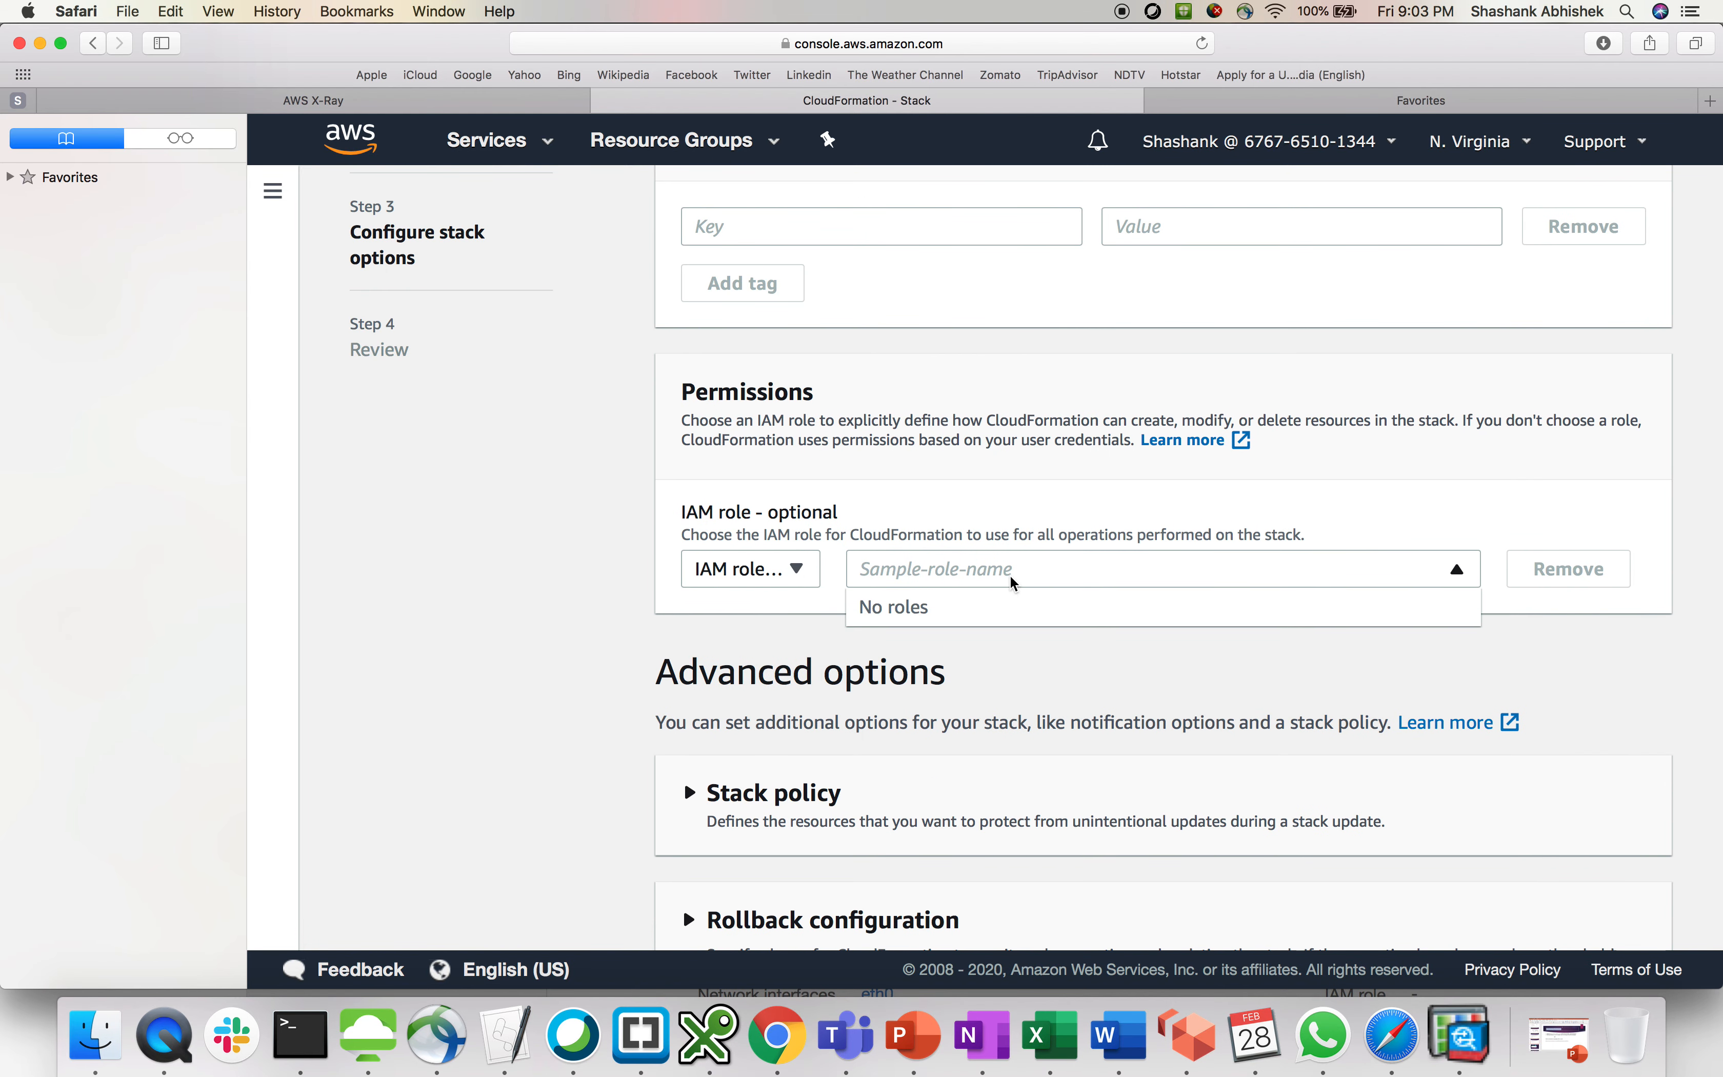
pyautogui.click(1009, 579)
pyautogui.scroll(-4, 1015, 641)
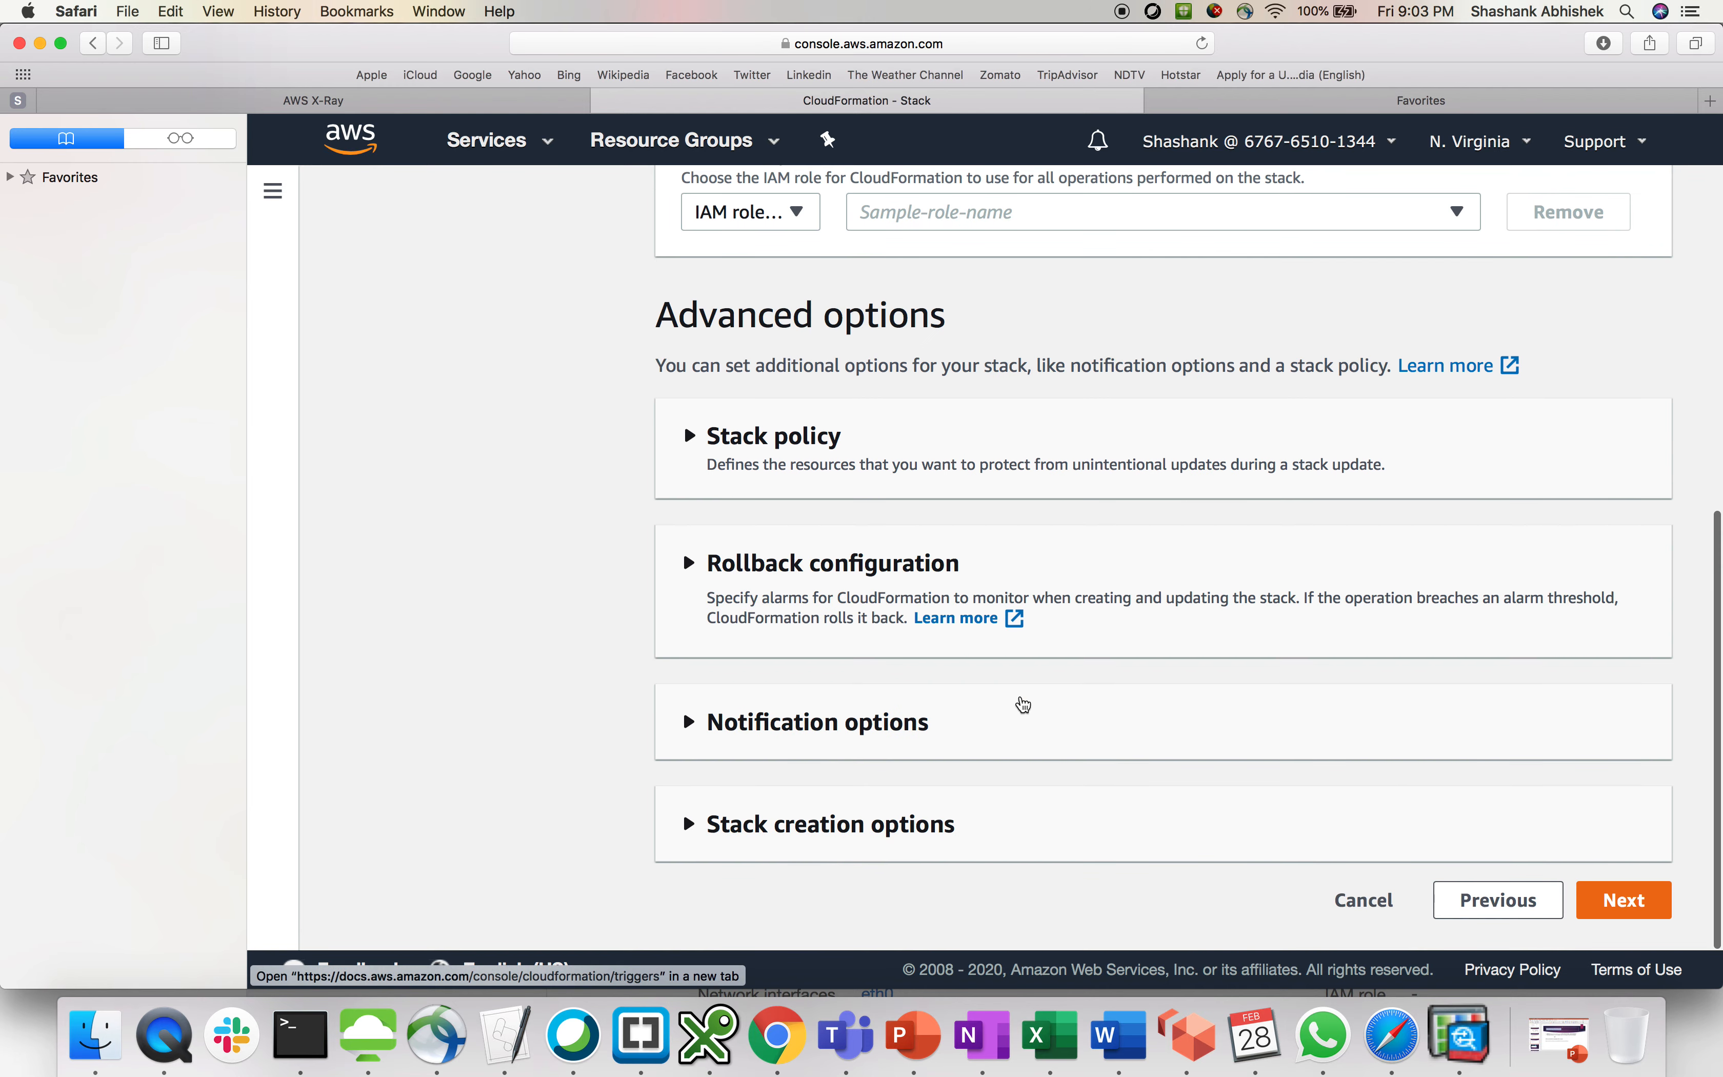
pyautogui.scroll(4, 1019, 705)
# Reread the AWS X-Ray launch instruction about confirming the creation of IAM resources.
pyautogui.click(352, 101)
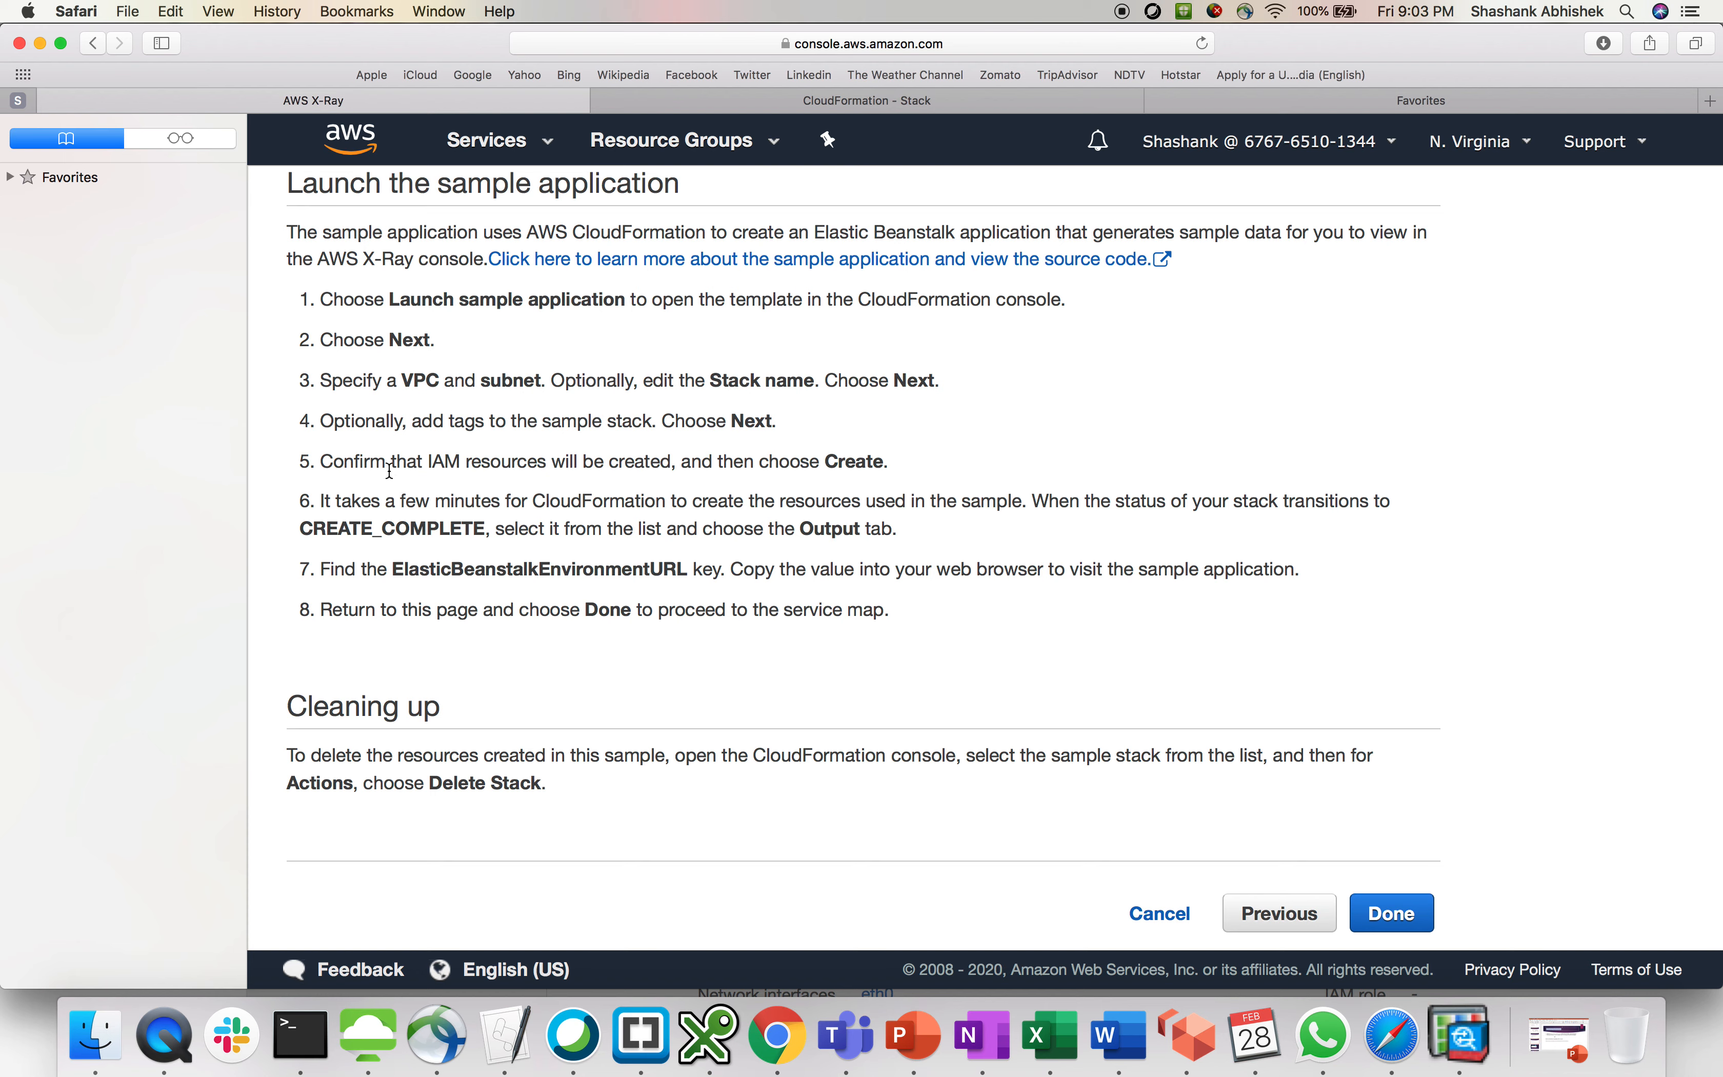
pyautogui.moveTo(391, 463); pyautogui.dragTo(623, 461)
pyautogui.click(623, 462)
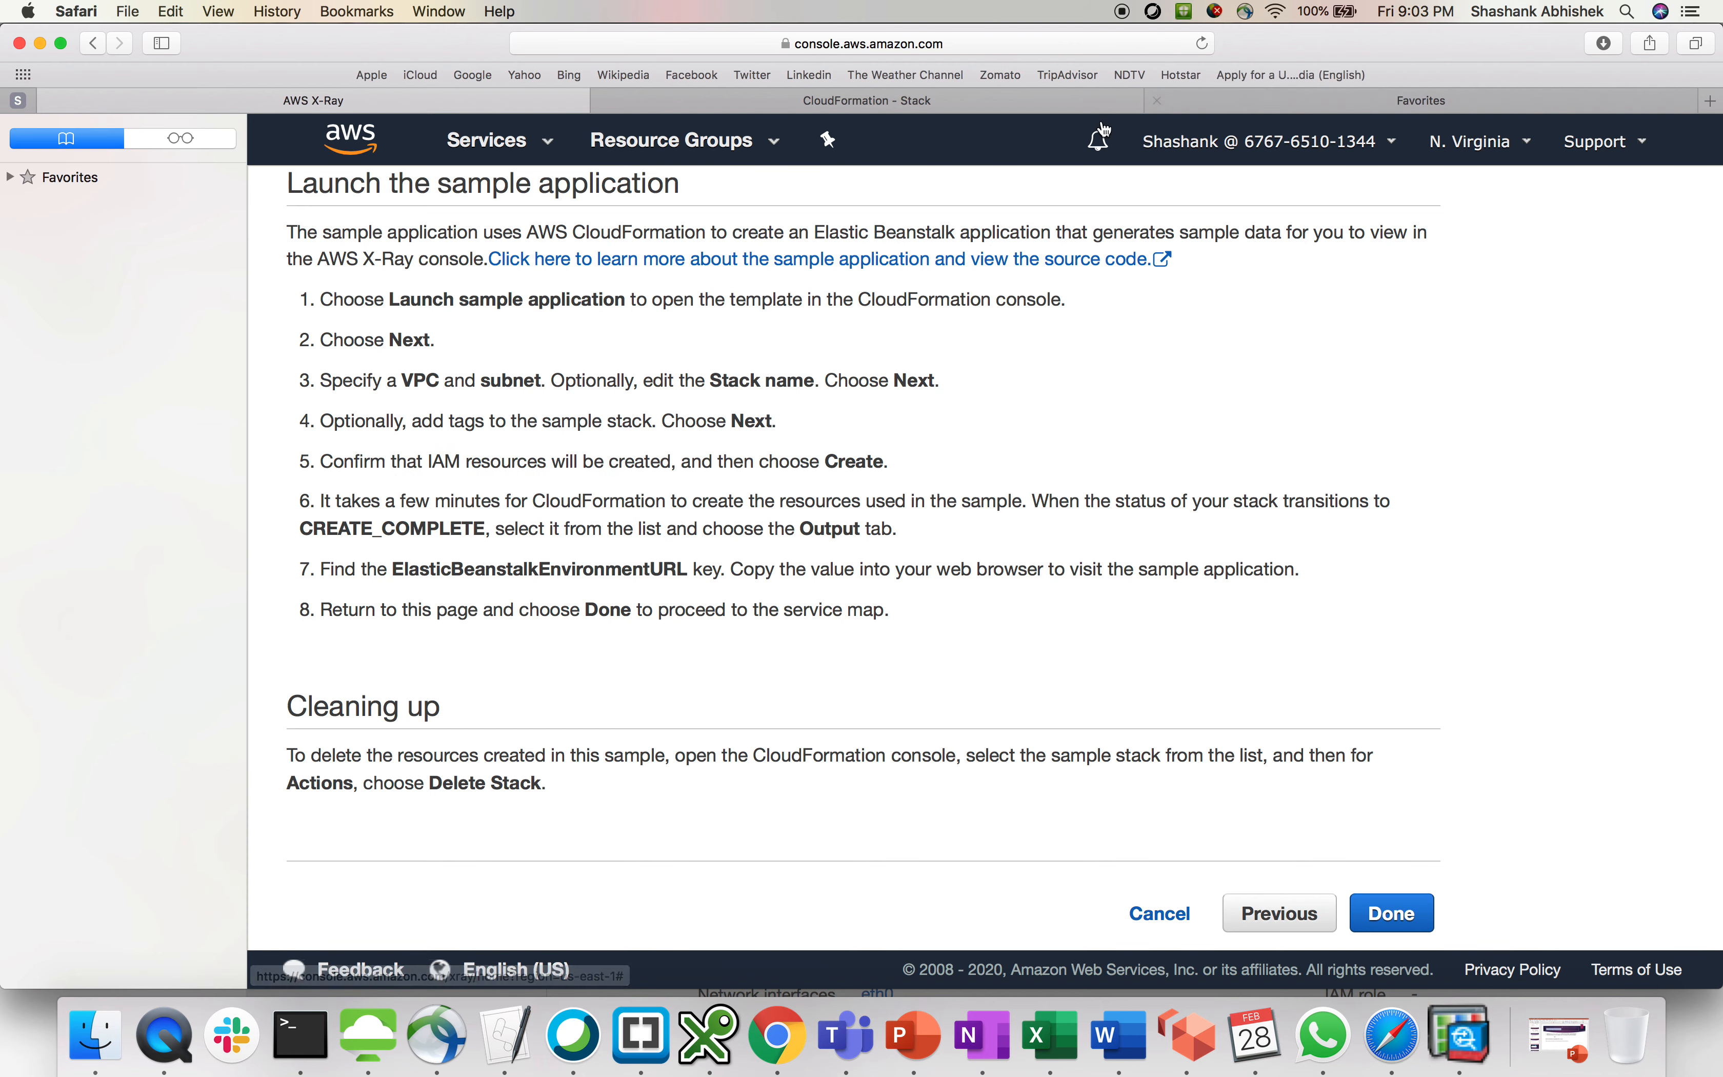
# Return to the CloudFormation stack options and proceed to the review with the default options.
pyautogui.click(999, 107)
pyautogui.scroll(-4, 1059, 593)
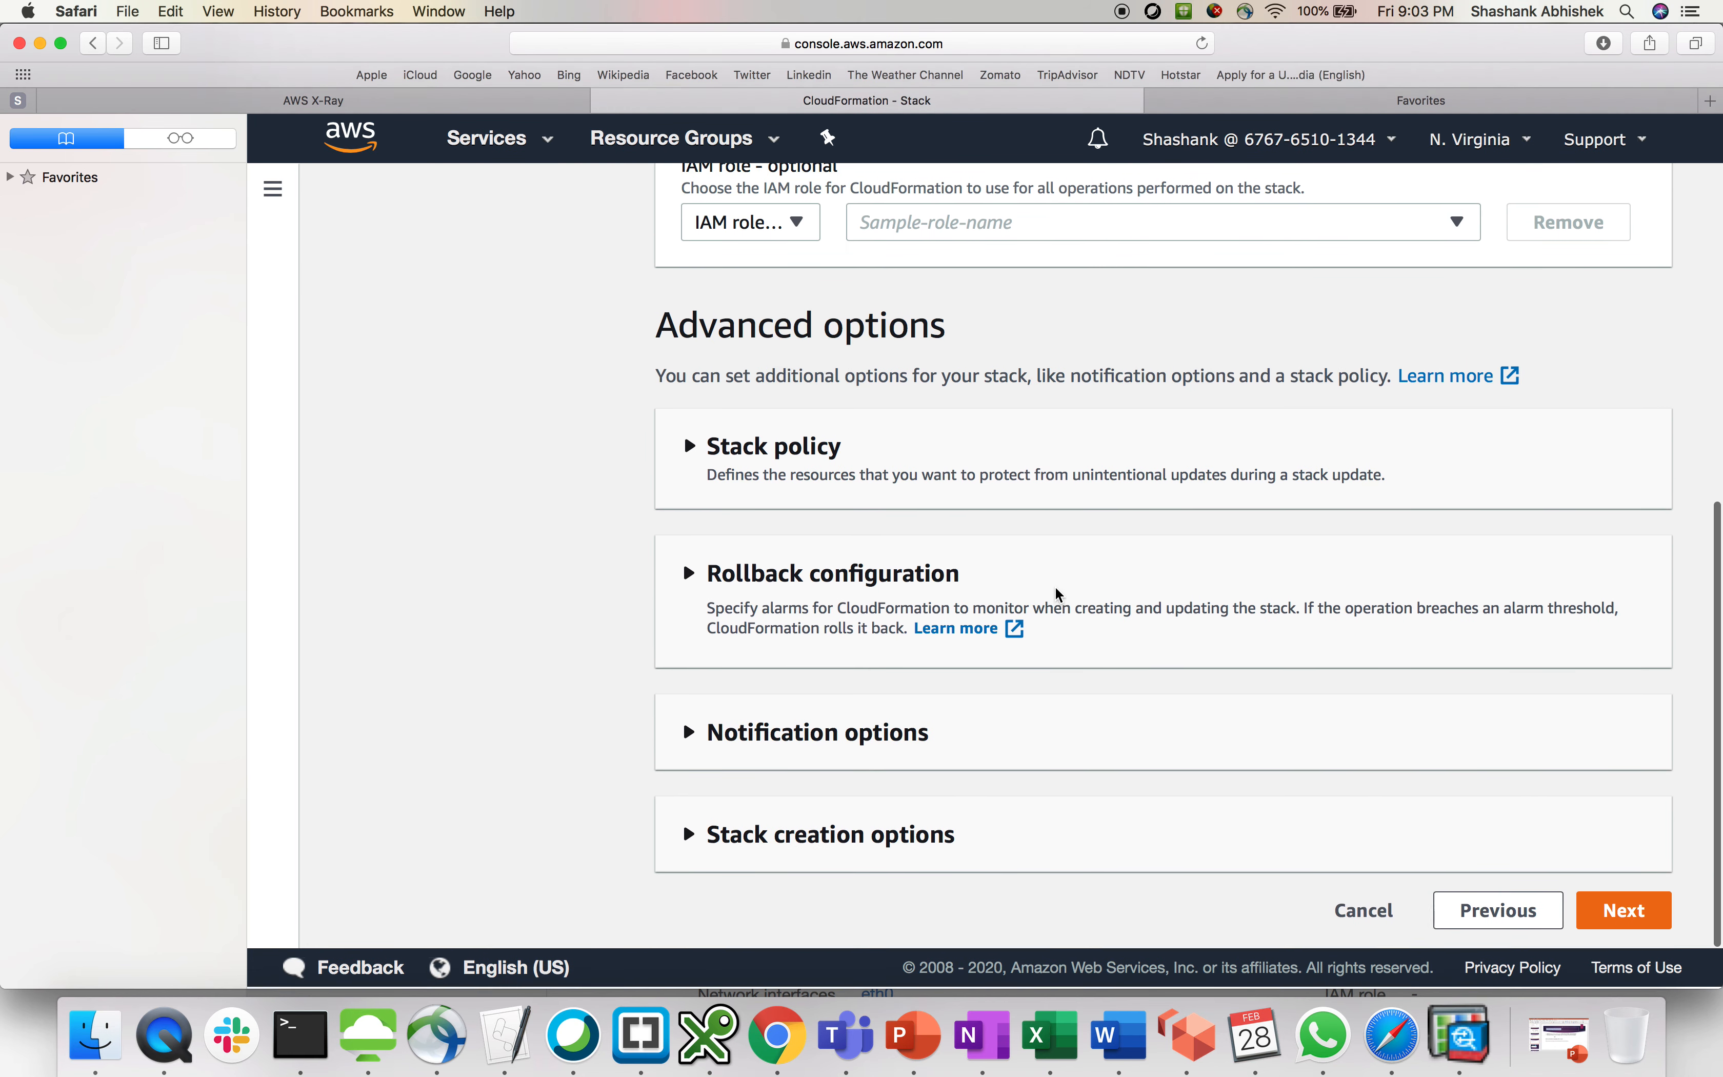
pyautogui.click(1620, 913)
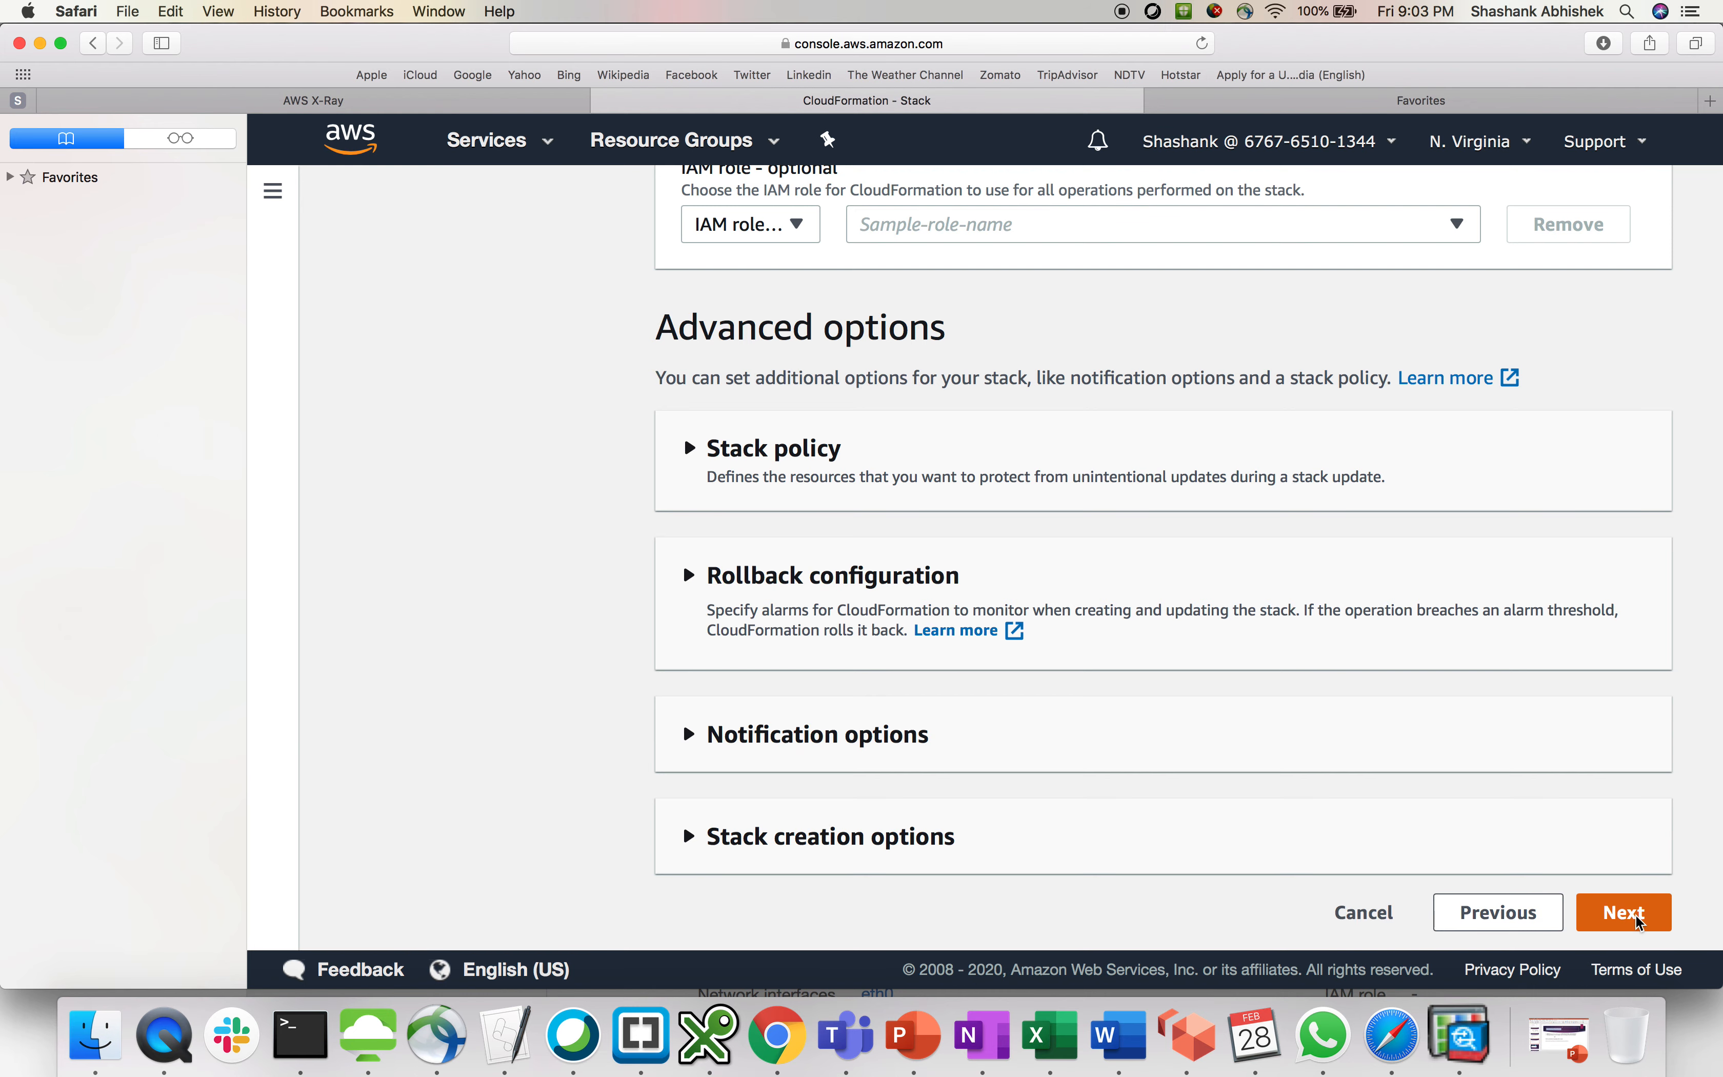
# Acknowledge on the review page that CloudFormation might create IAM resources, and create the stack.
pyautogui.scroll(-5, 1229, 757)
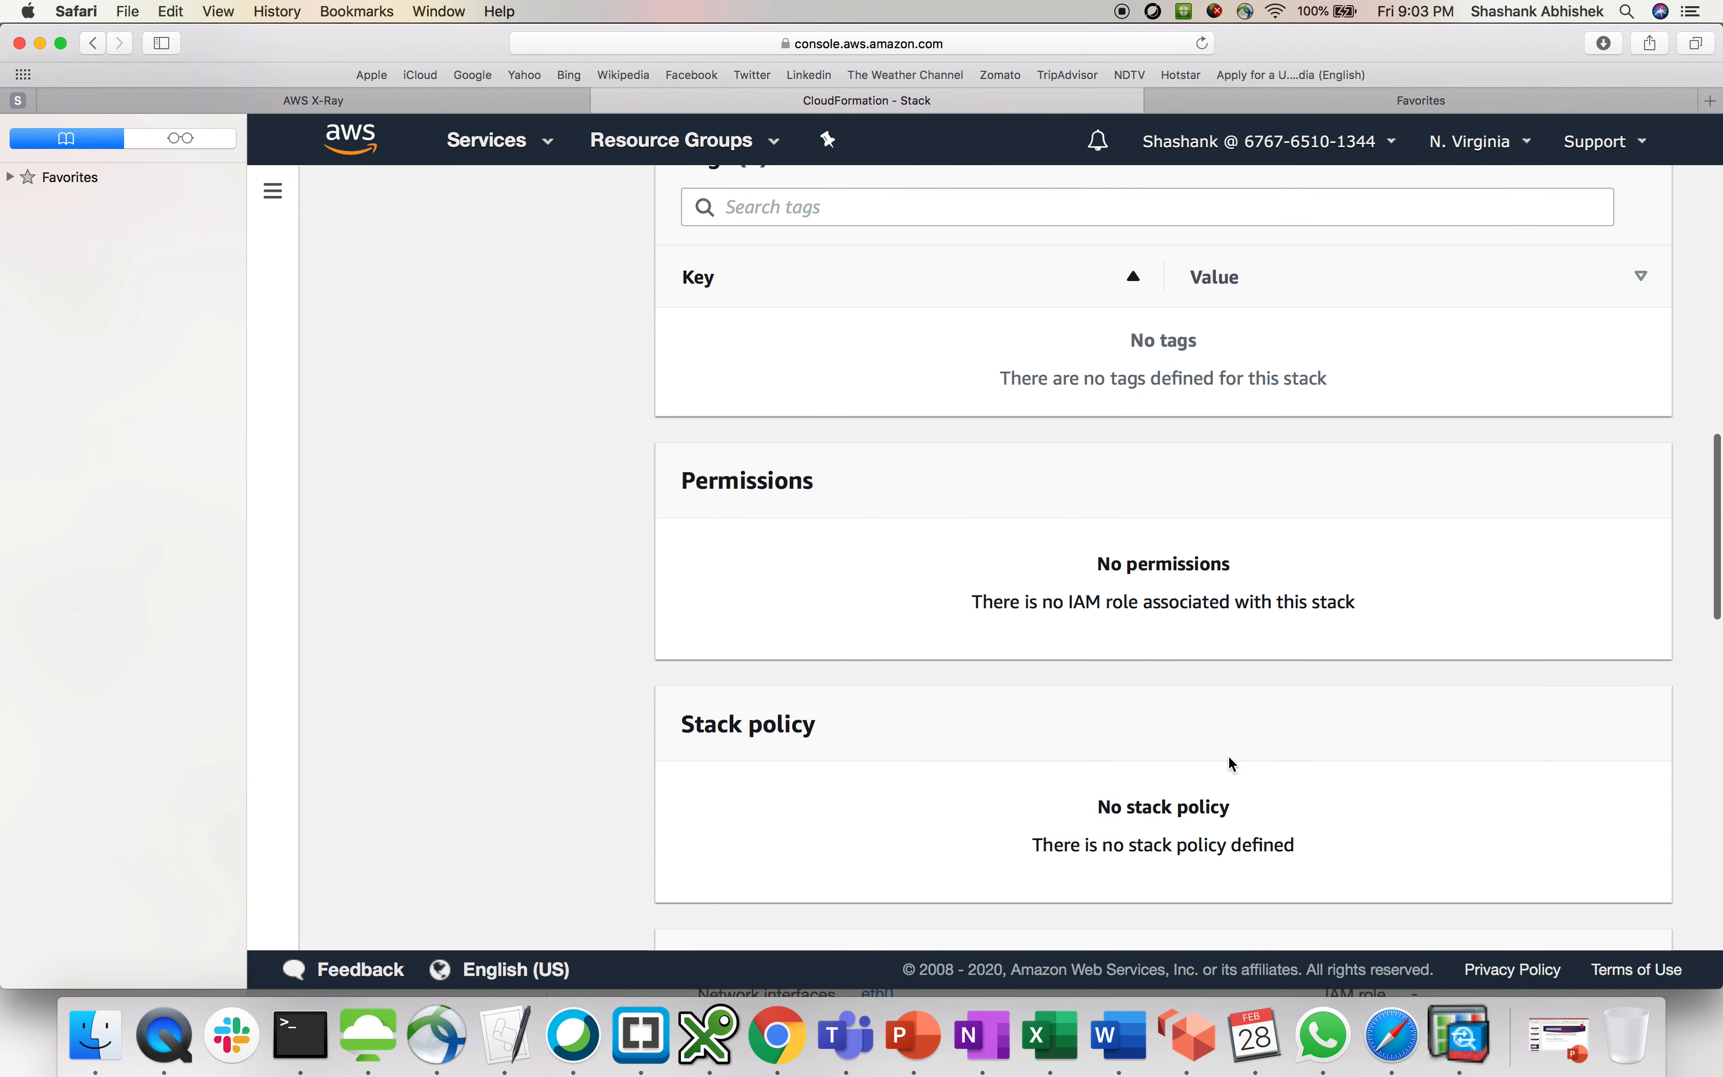
pyautogui.scroll(8, 1229, 757)
pyautogui.scroll(-12, 1229, 757)
pyautogui.scroll(-10, 1228, 757)
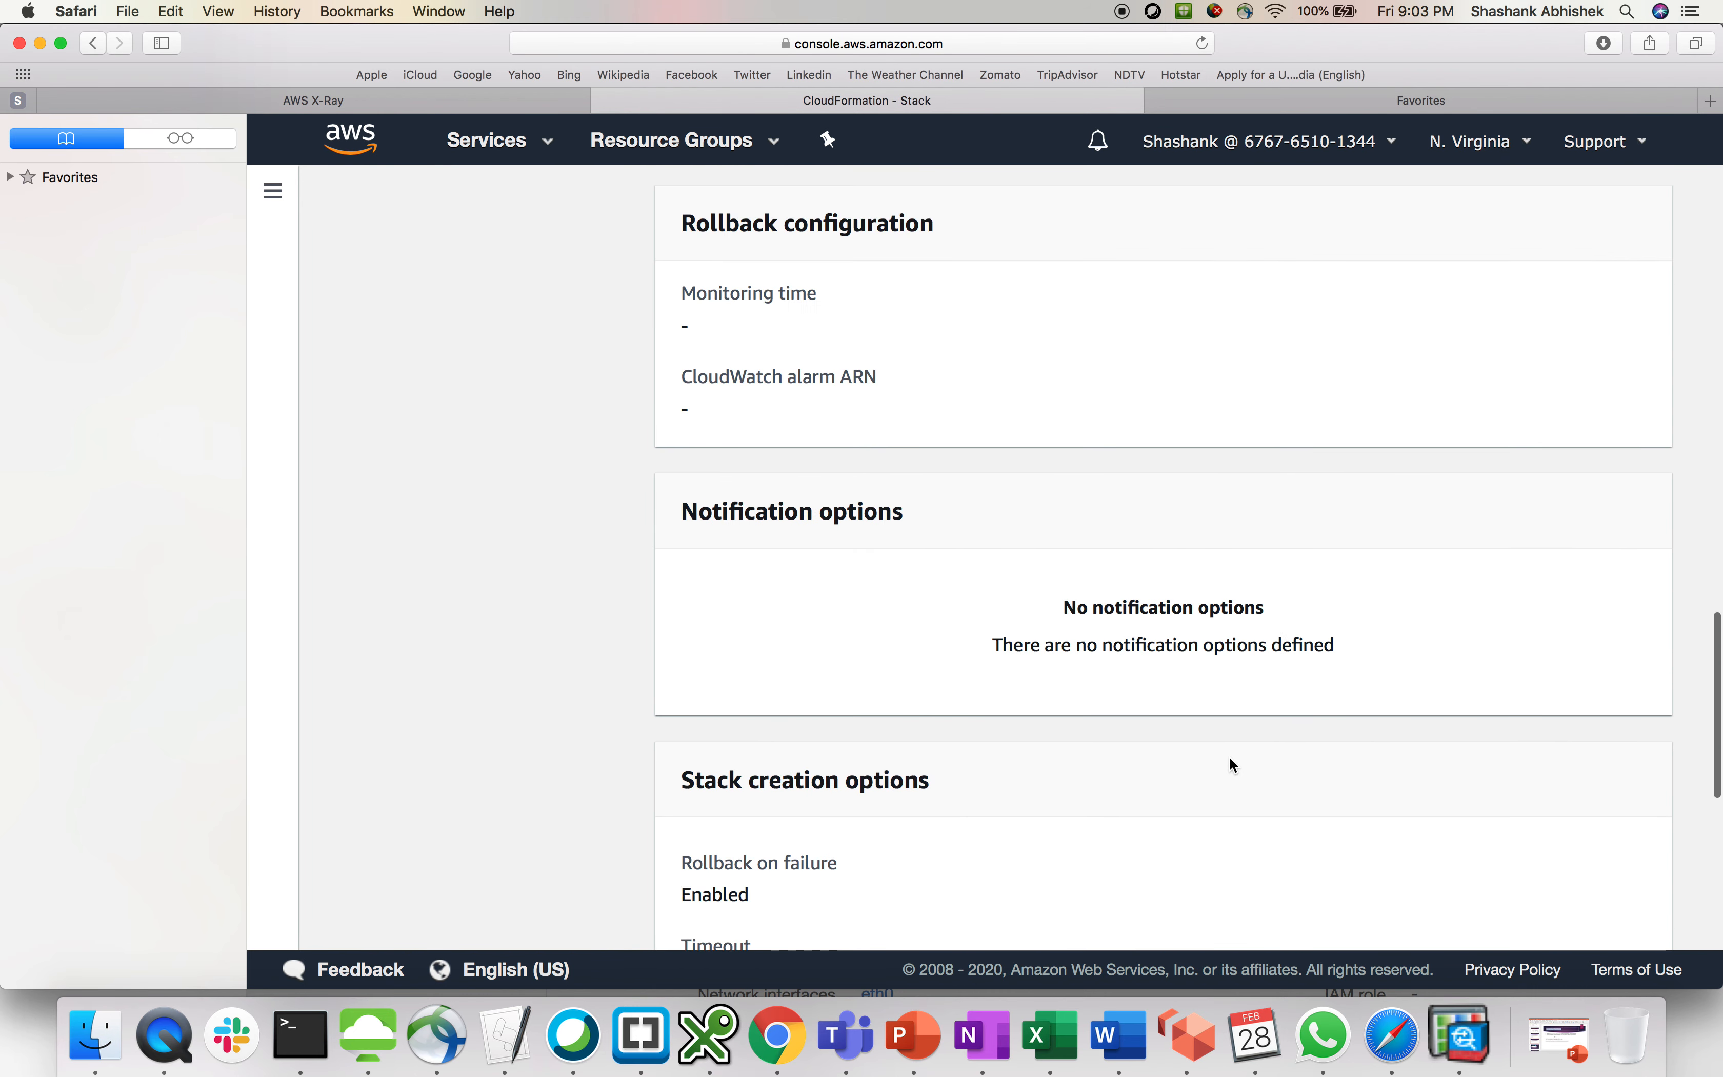
pyautogui.click(724, 832)
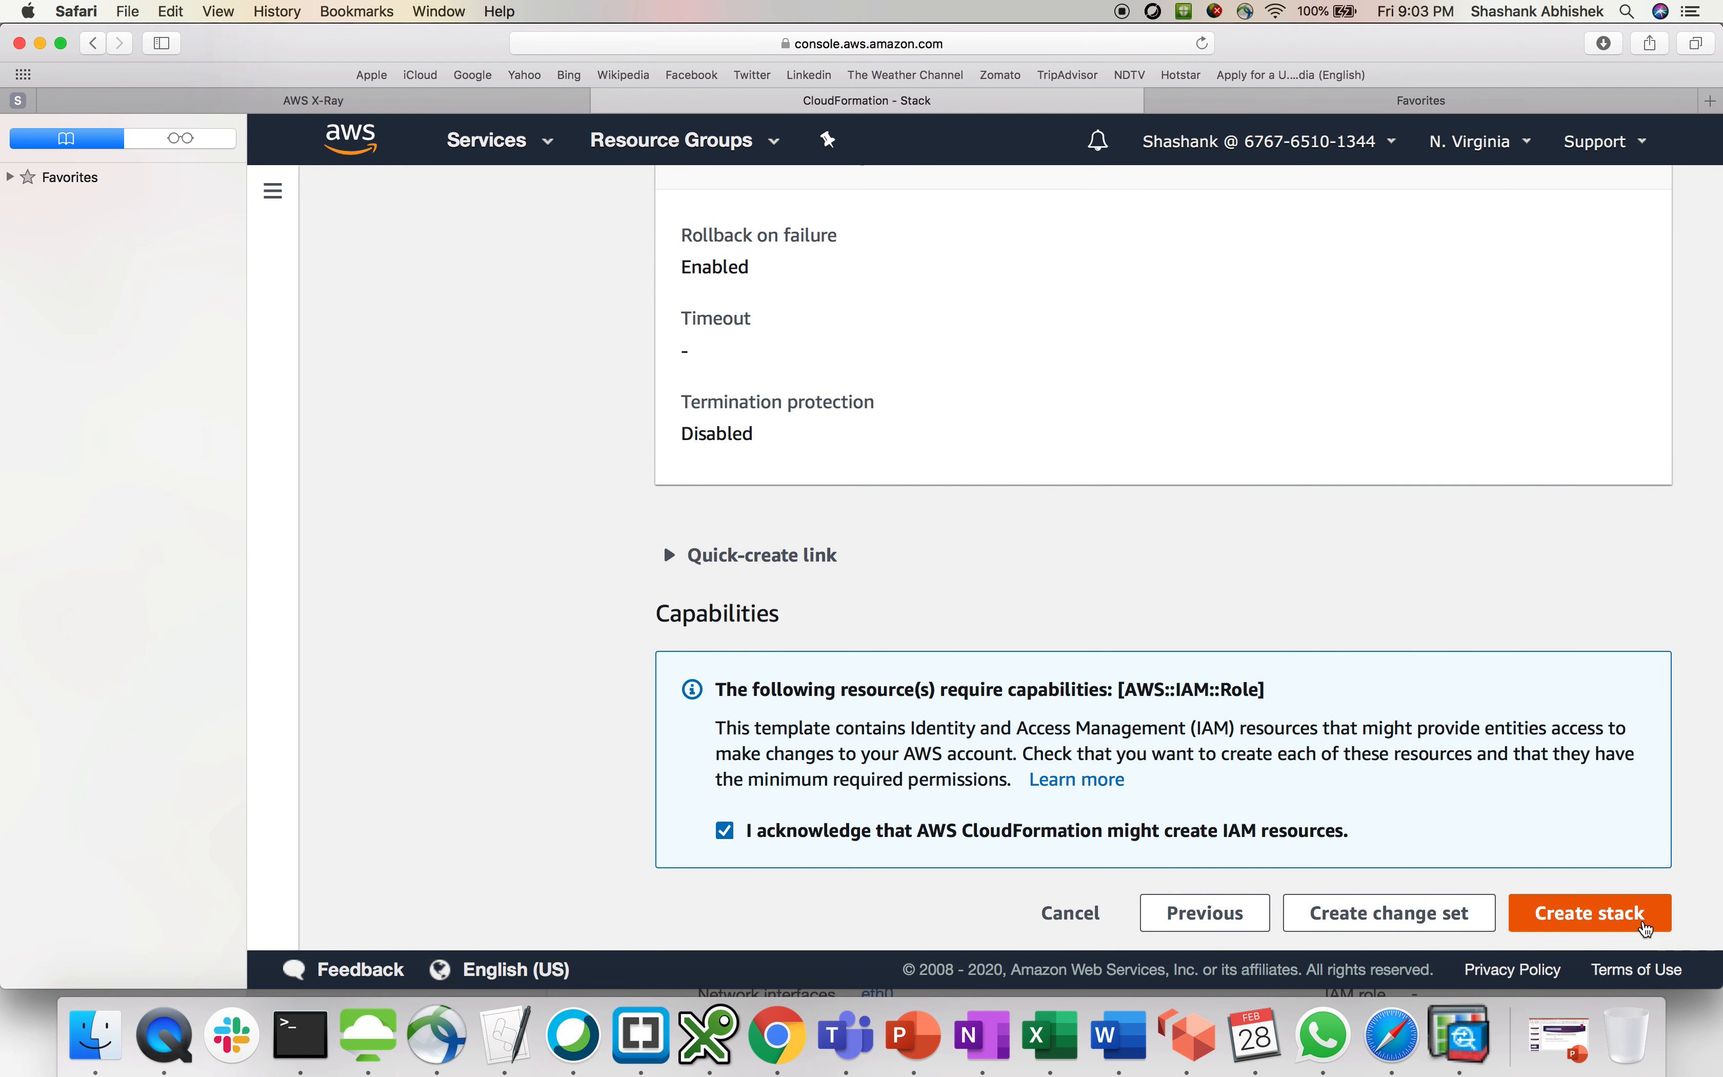
pyautogui.click(1646, 925)
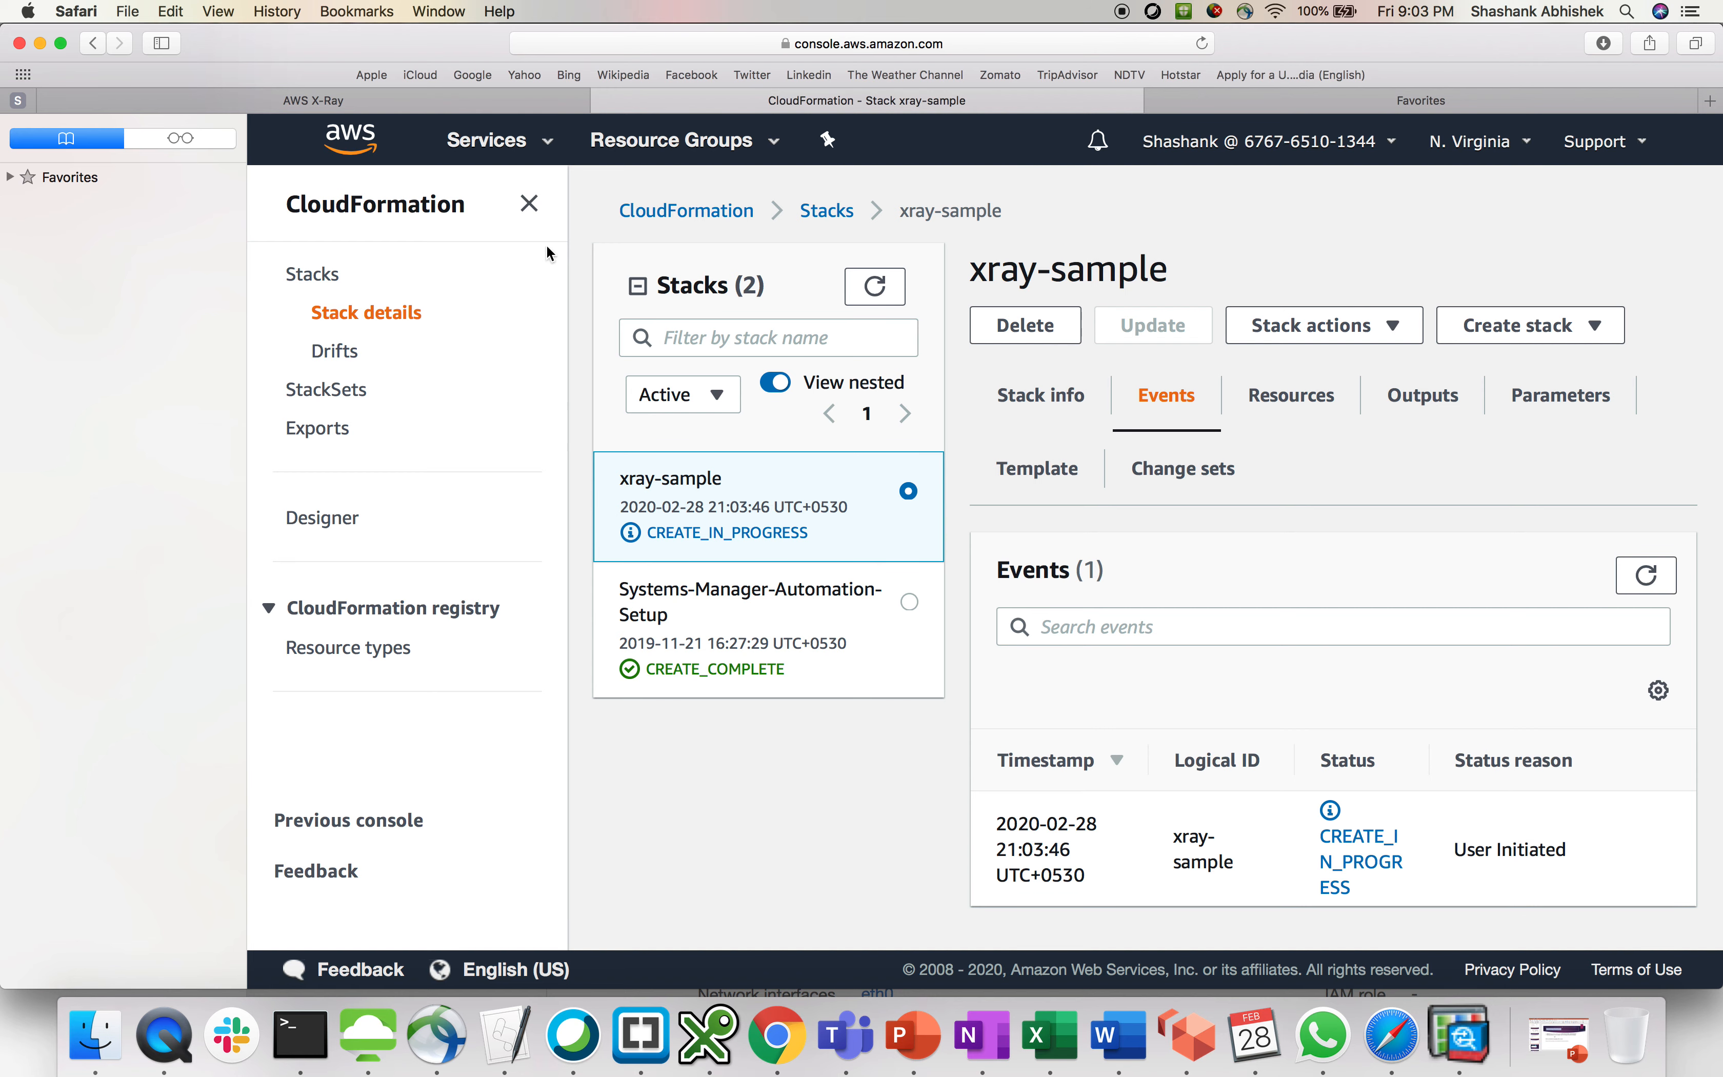
# Collapse the CloudFormation navigation and refresh the xray-sample stack's events to follow its creation progress.
pyautogui.click(529, 204)
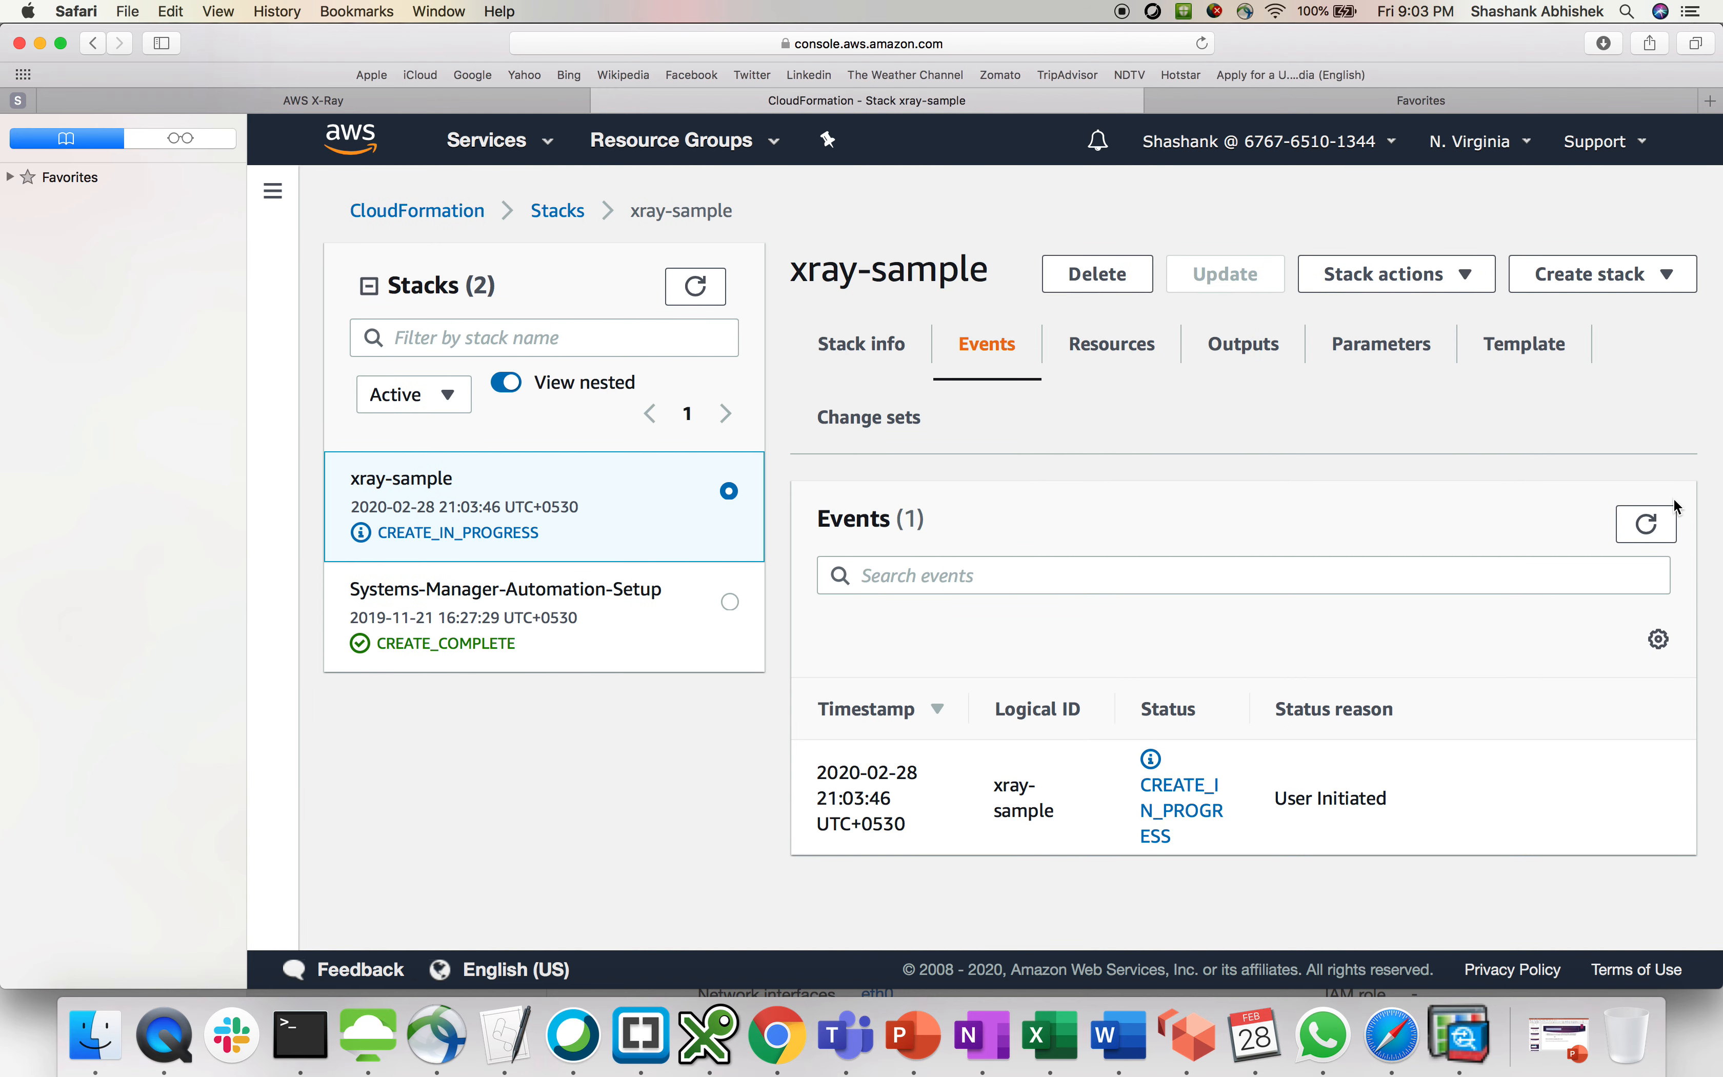
pyautogui.click(1669, 516)
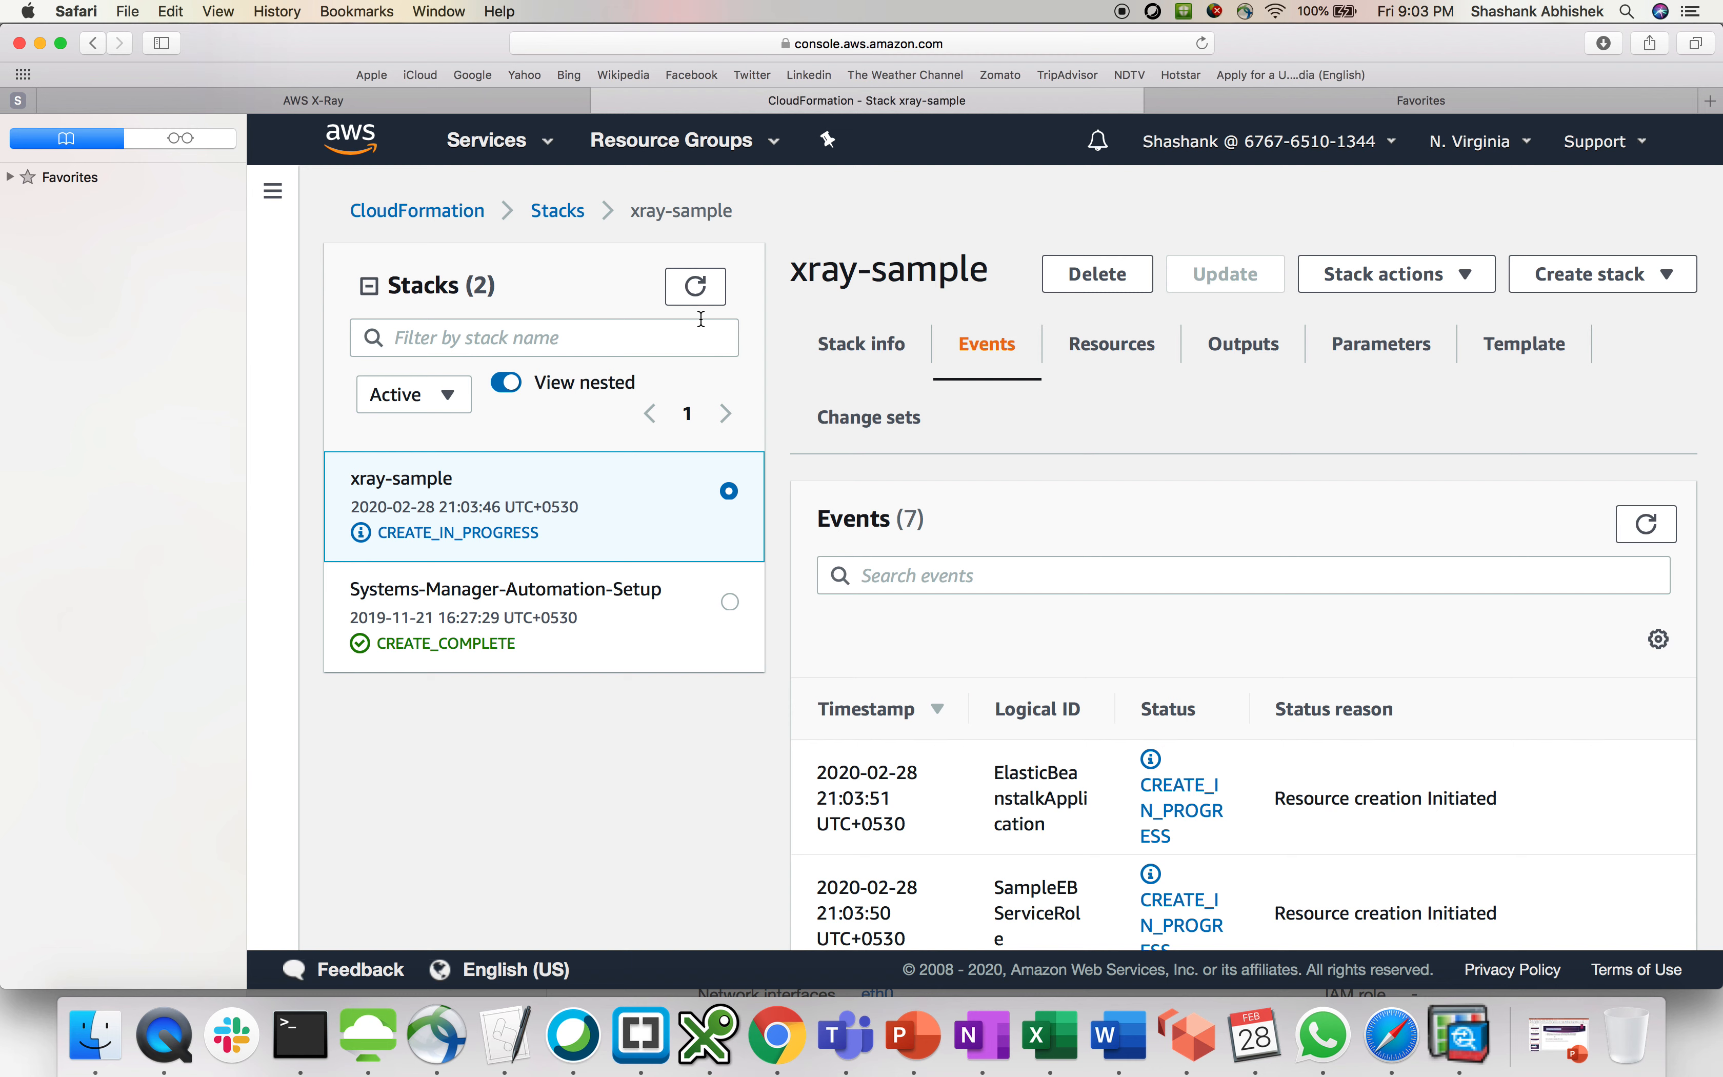
pyautogui.click(1647, 524)
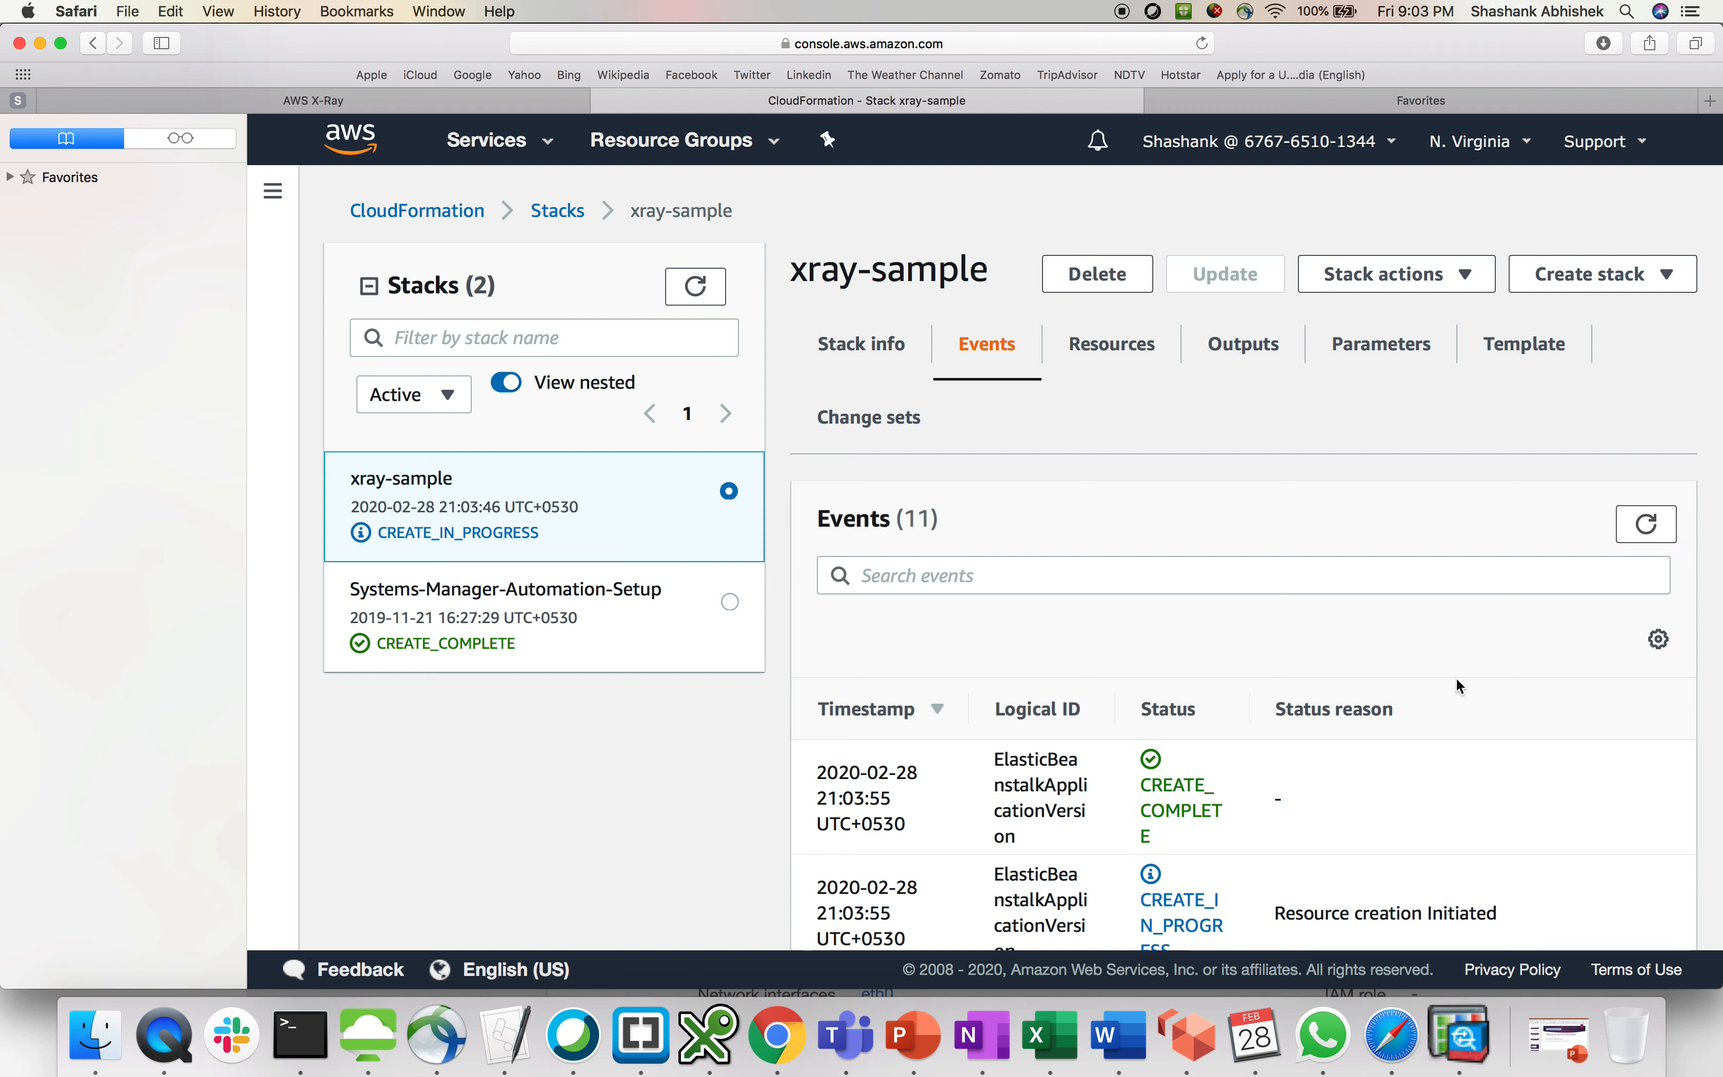
pyautogui.click(1643, 525)
pyautogui.click(1637, 517)
pyautogui.scroll(-4, 1142, 535)
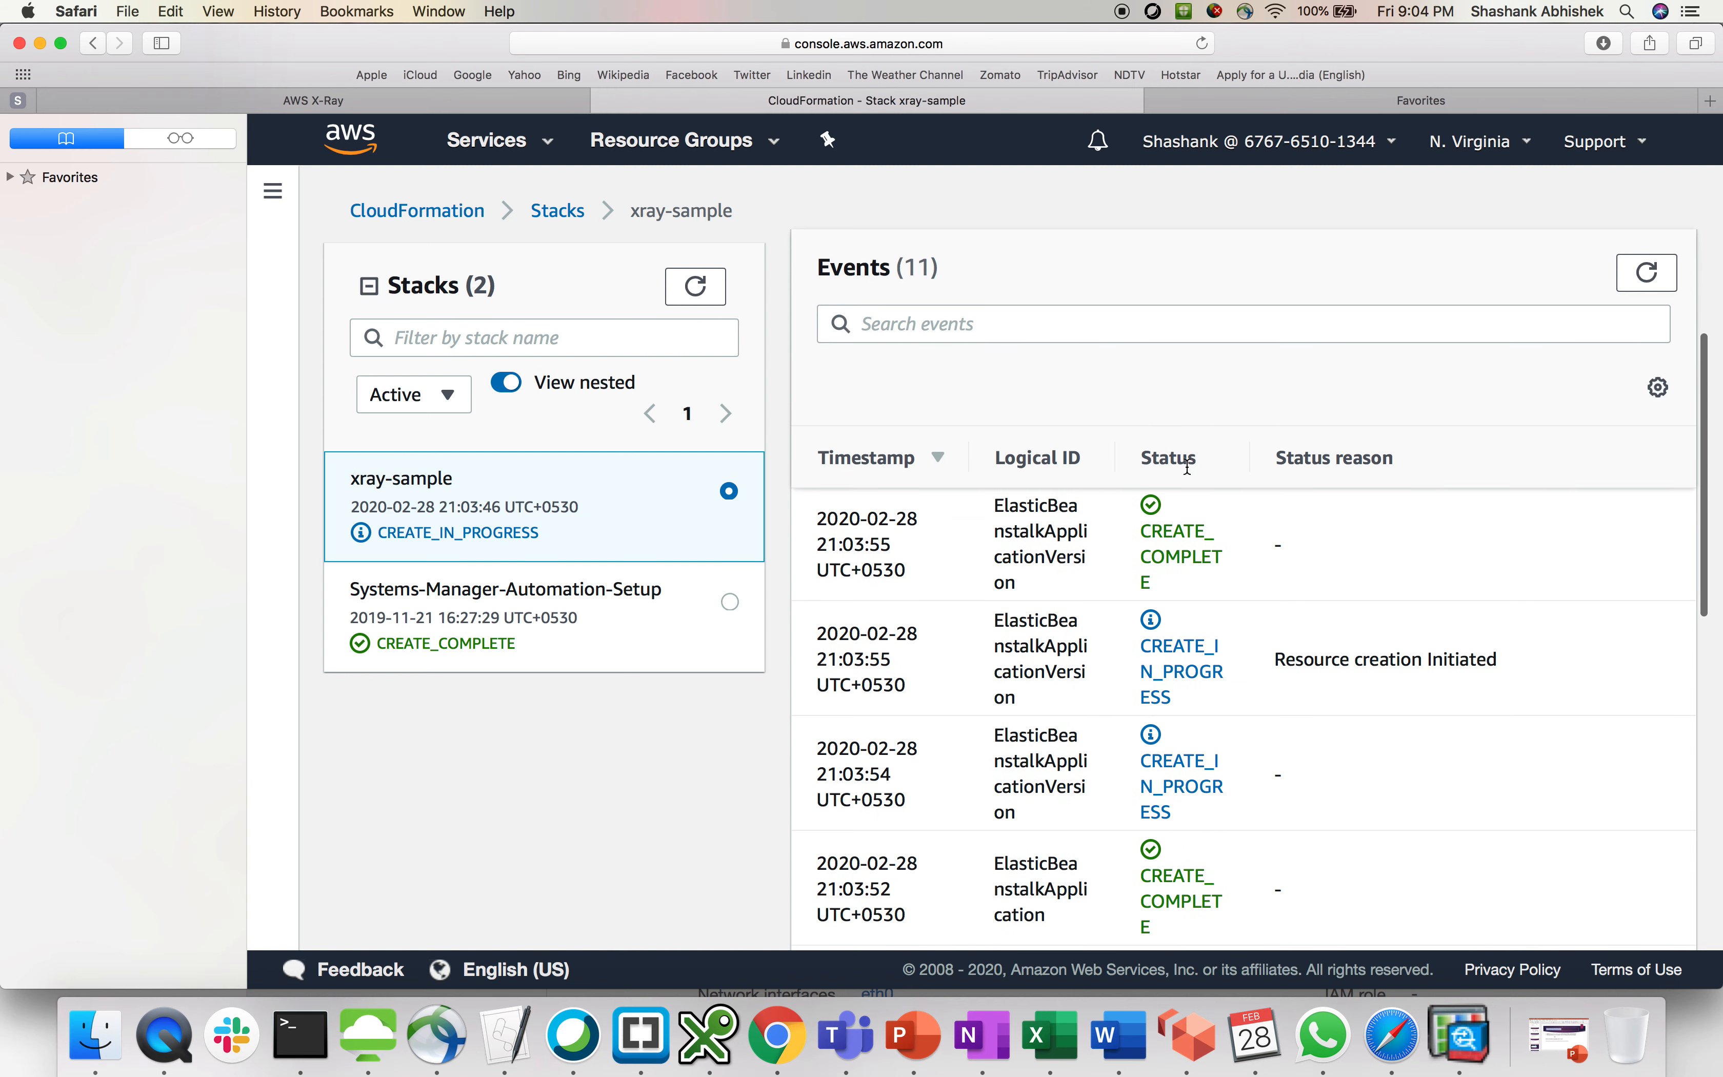
pyautogui.scroll(4, 1173, 544)
# Examine the resources of the xray-sample stack, refreshing the resource list and the stack list.
pyautogui.click(1100, 343)
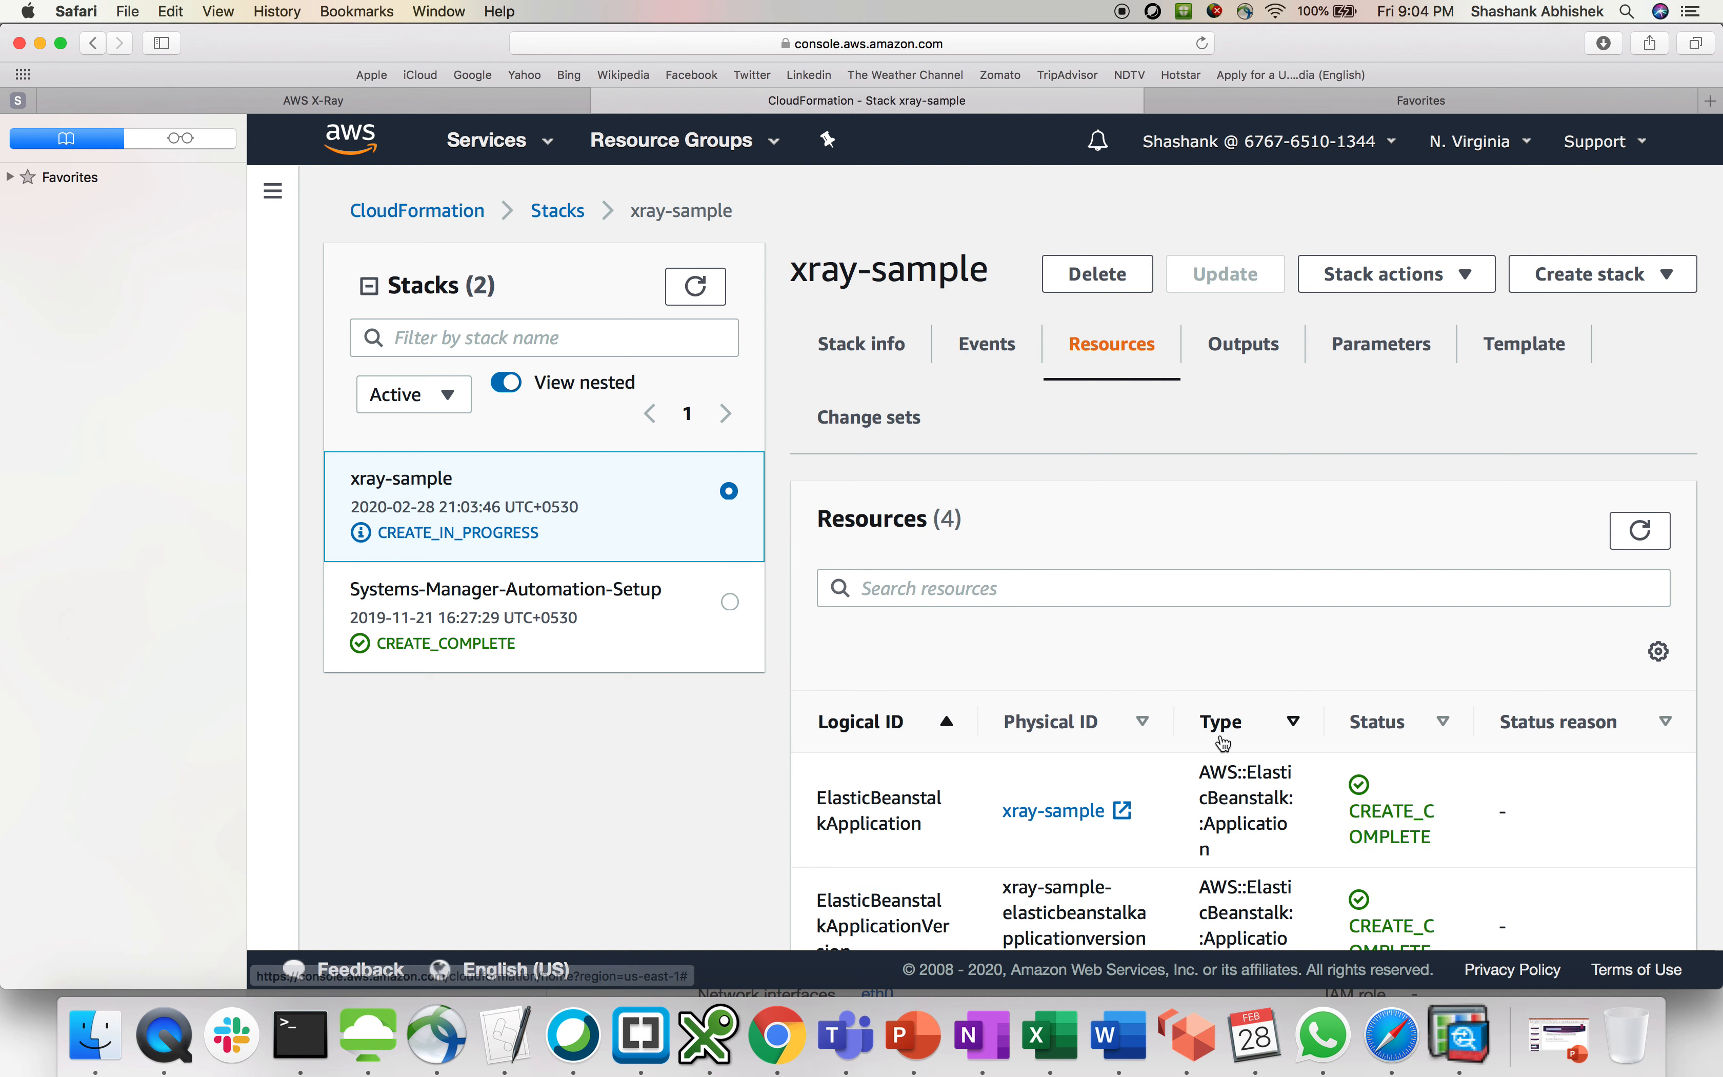
pyautogui.scroll(-4, 1223, 740)
pyautogui.scroll(3, 1223, 741)
pyautogui.scroll(-1, 1223, 741)
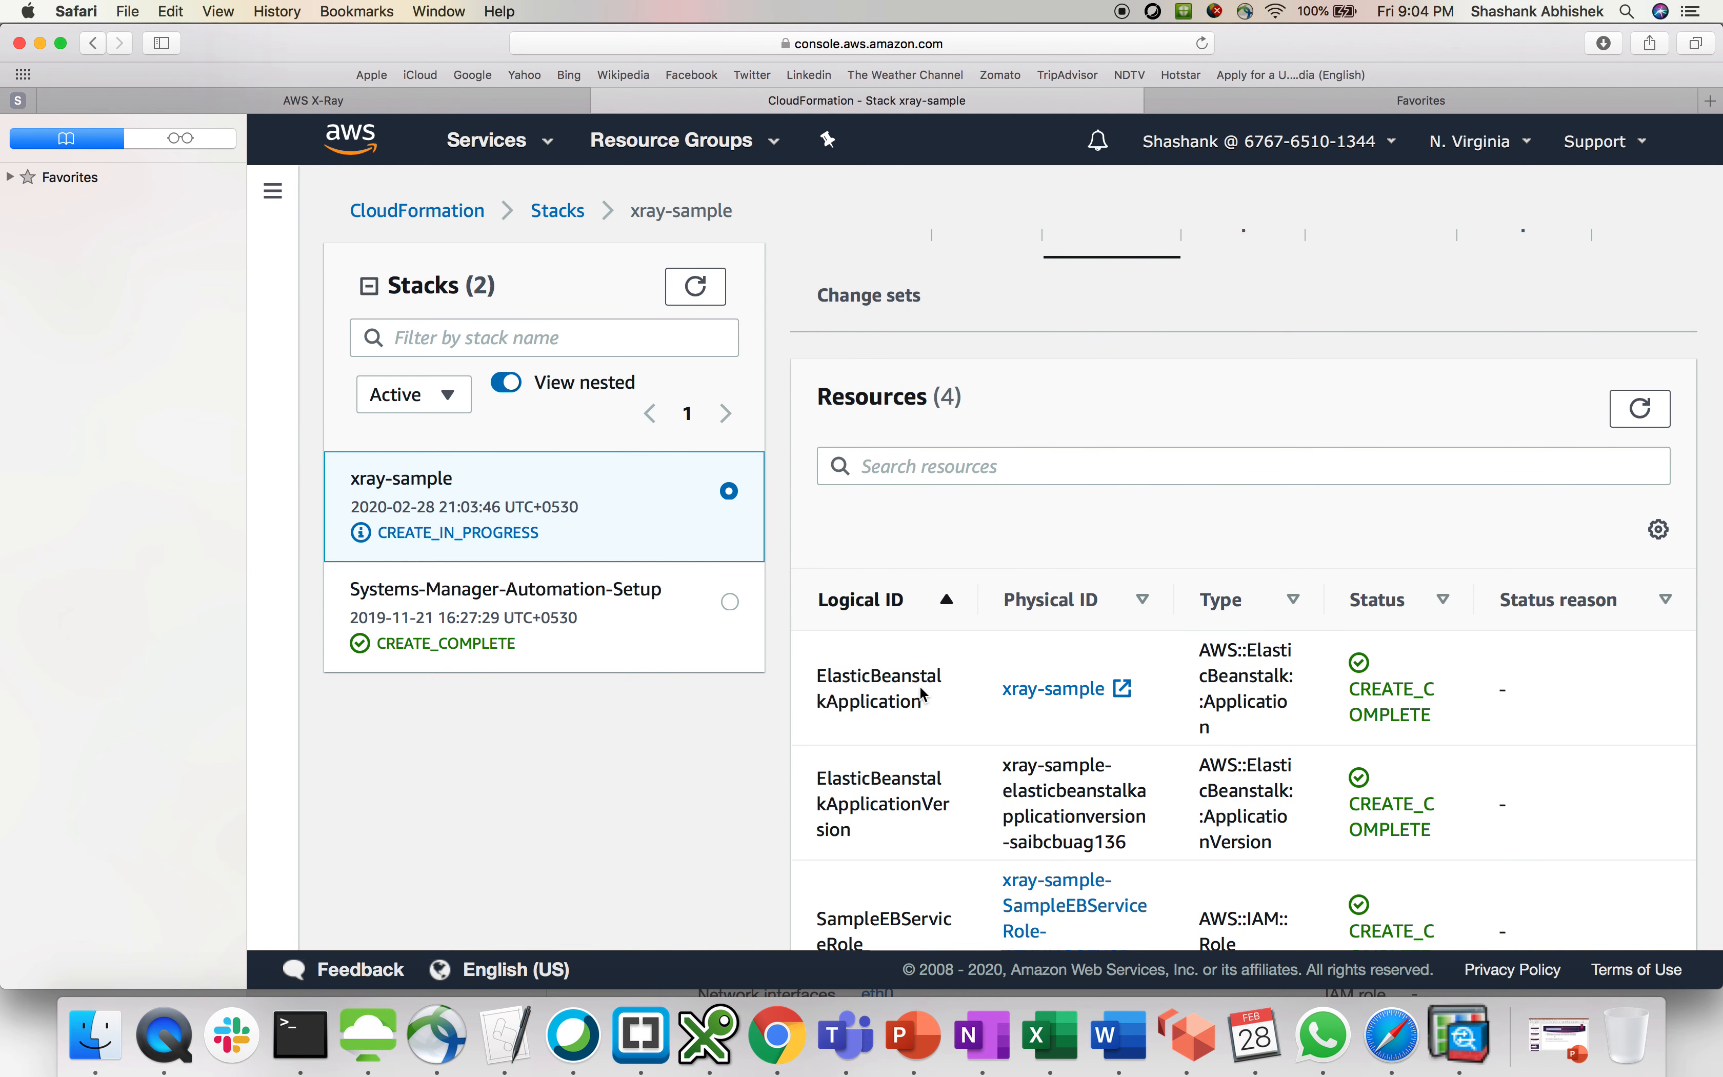
pyautogui.click(1630, 406)
pyautogui.click(715, 289)
pyautogui.scroll(-5, 1157, 784)
pyautogui.scroll(-2, 1157, 783)
pyautogui.scroll(8, 1154, 781)
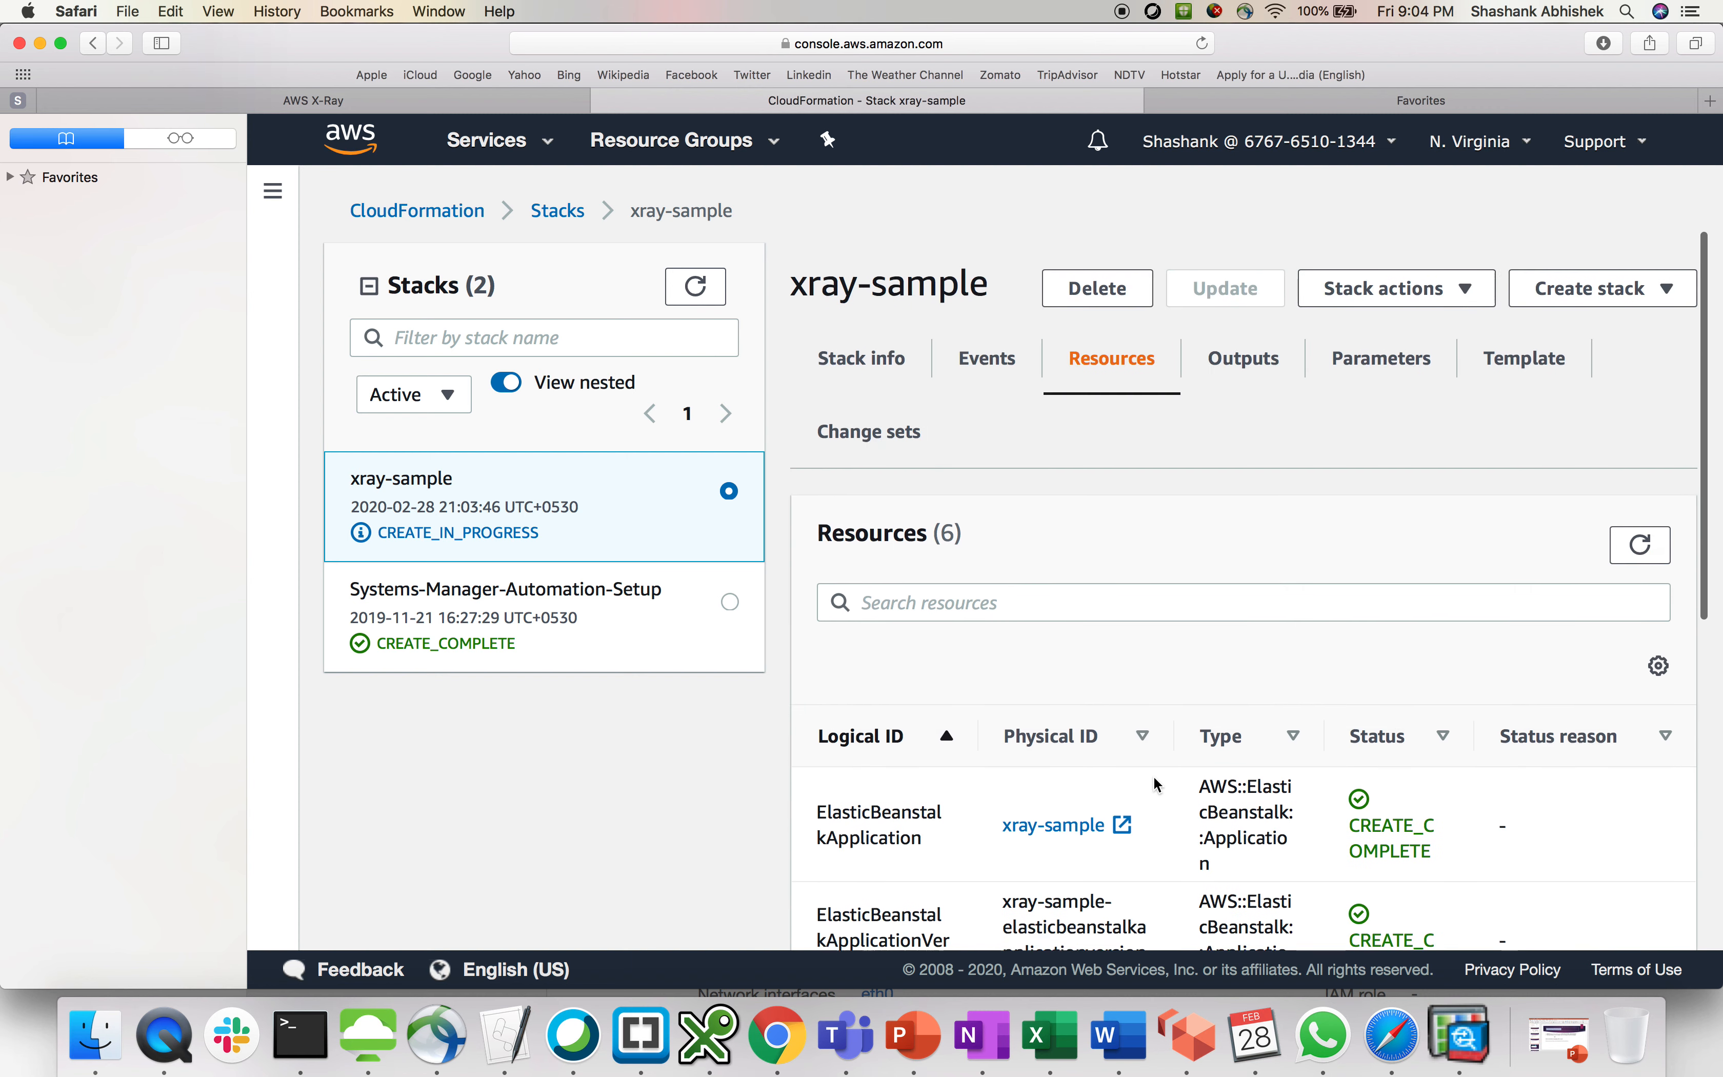
# Open the xray-sample stack's template and examine its VPC and subnet parameters and the SampleInstanceProfileRole definition.
pyautogui.click(1515, 356)
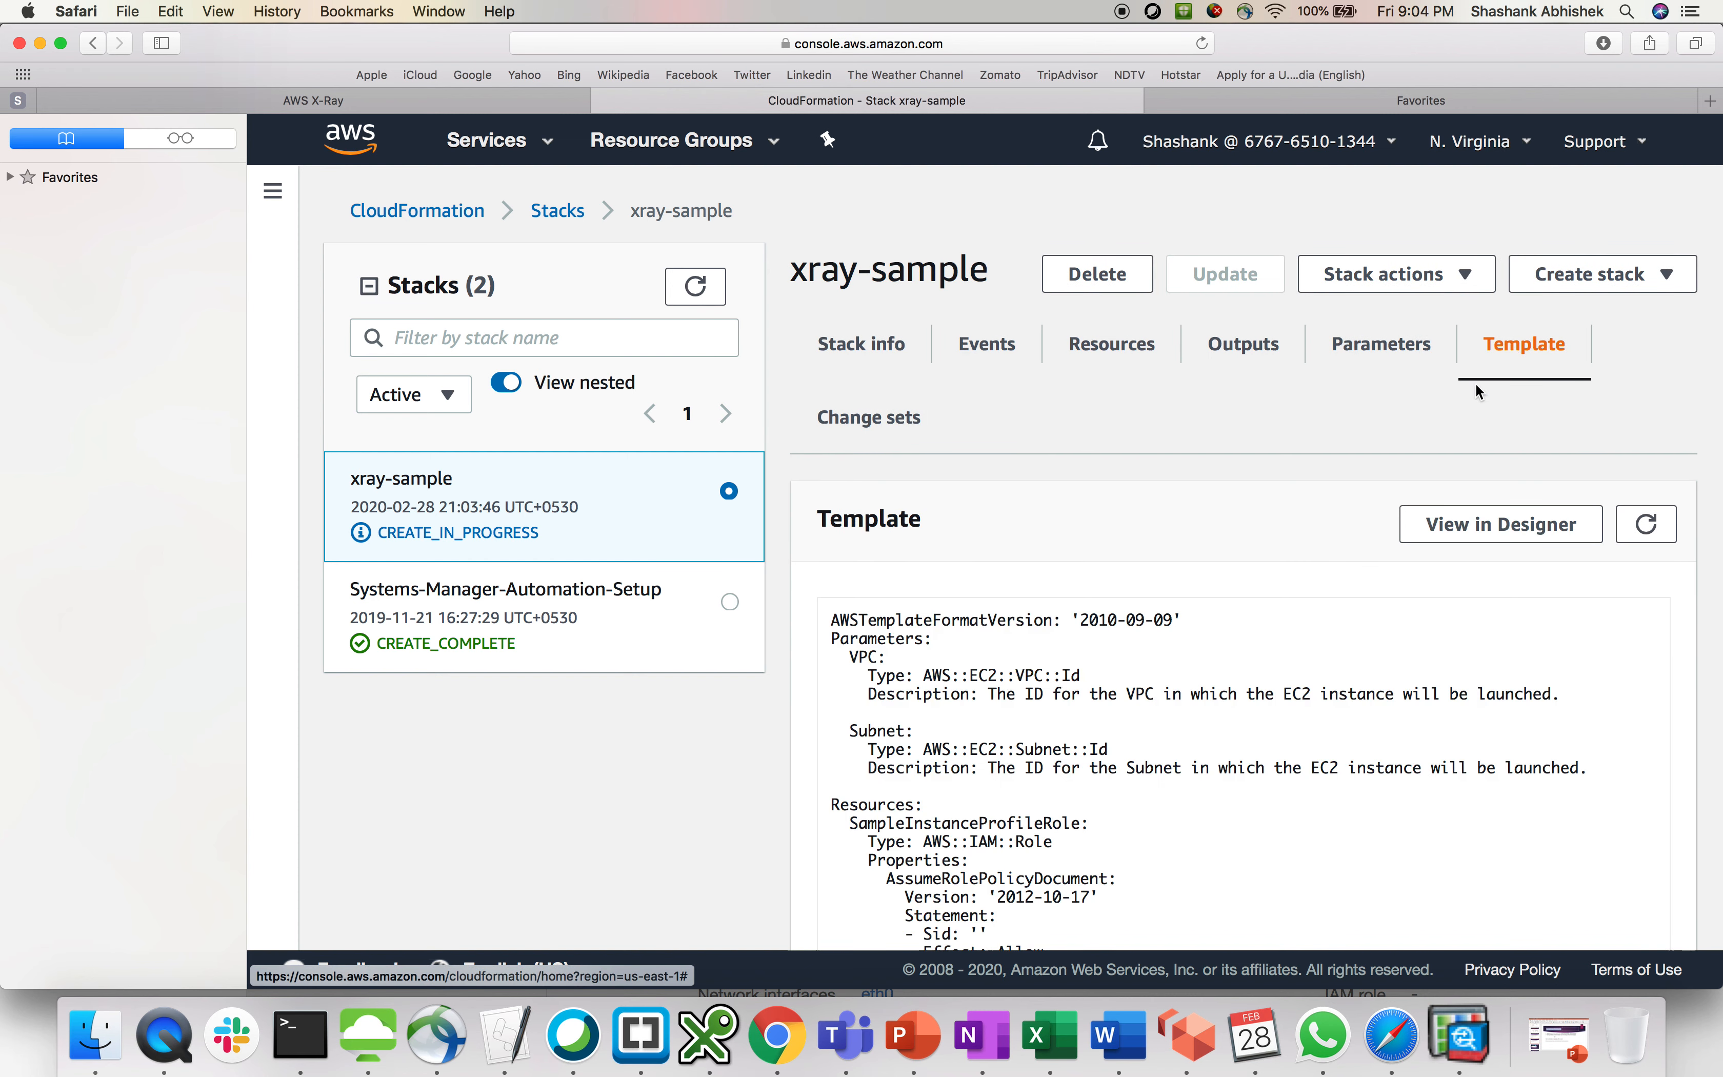
pyautogui.scroll(-2, 1006, 832)
pyautogui.scroll(-4, 1007, 832)
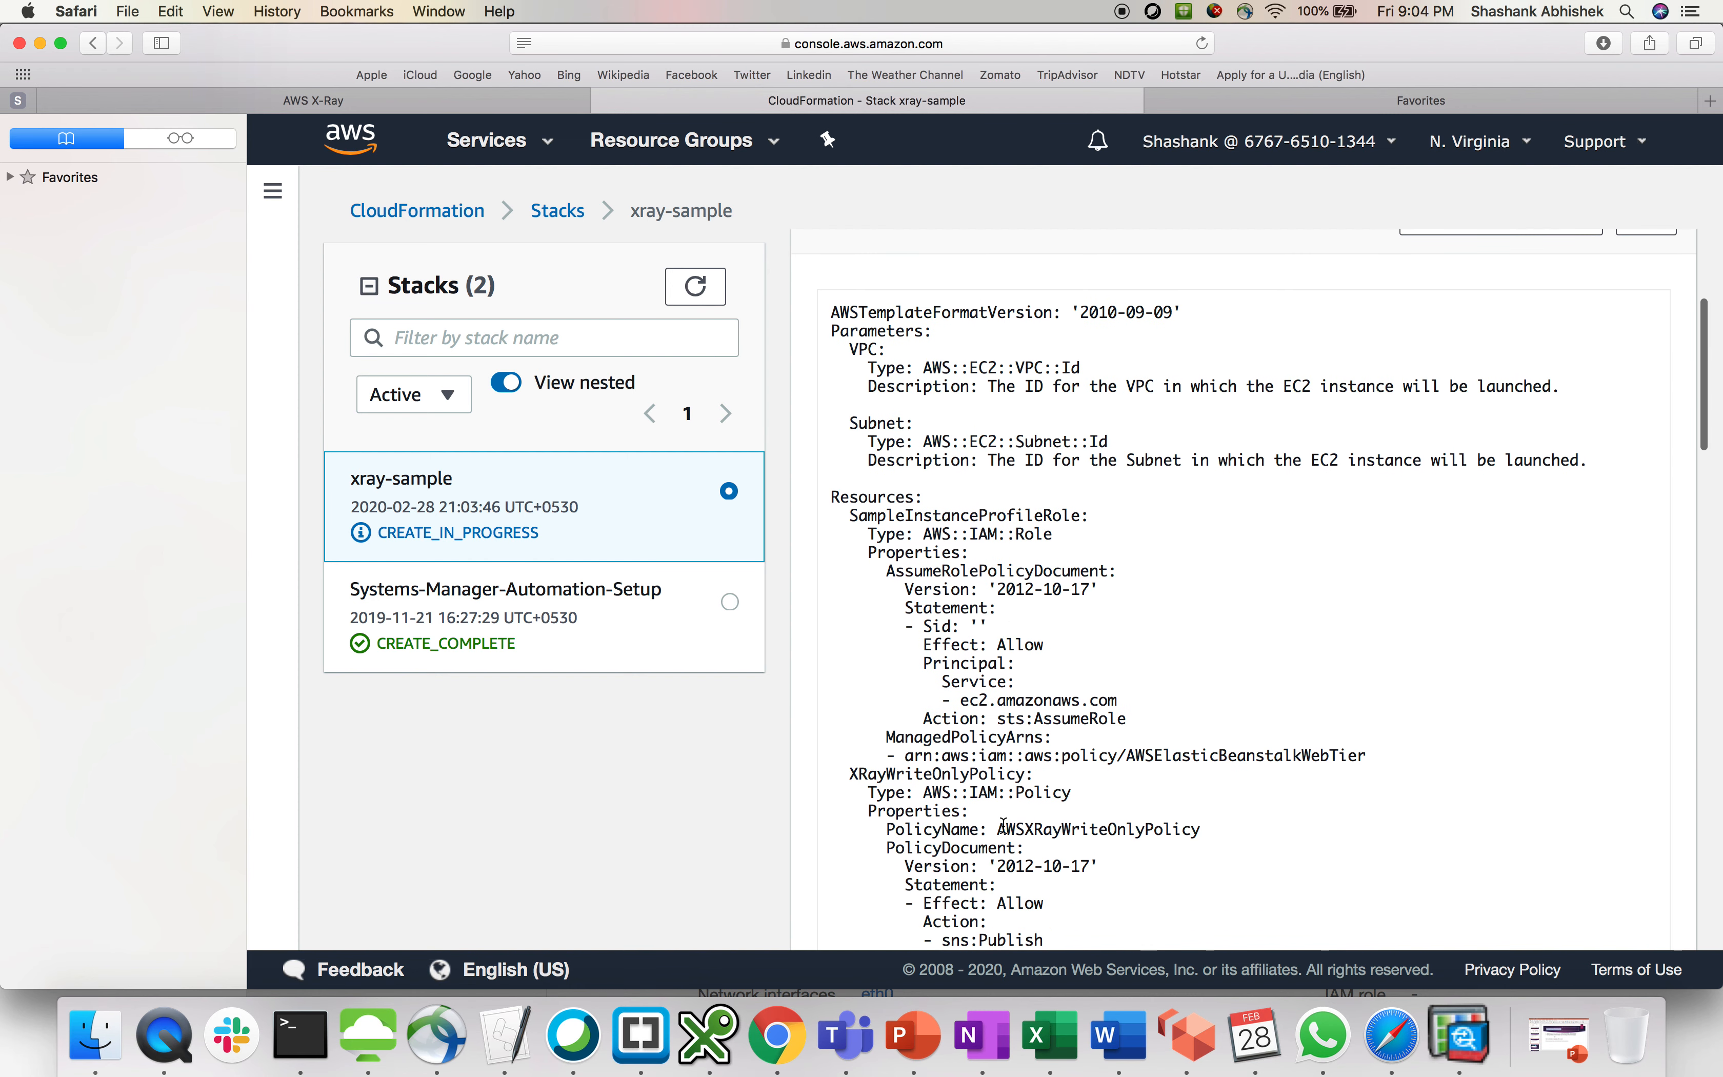
pyautogui.moveTo(874, 354); pyautogui.dragTo(994, 445)
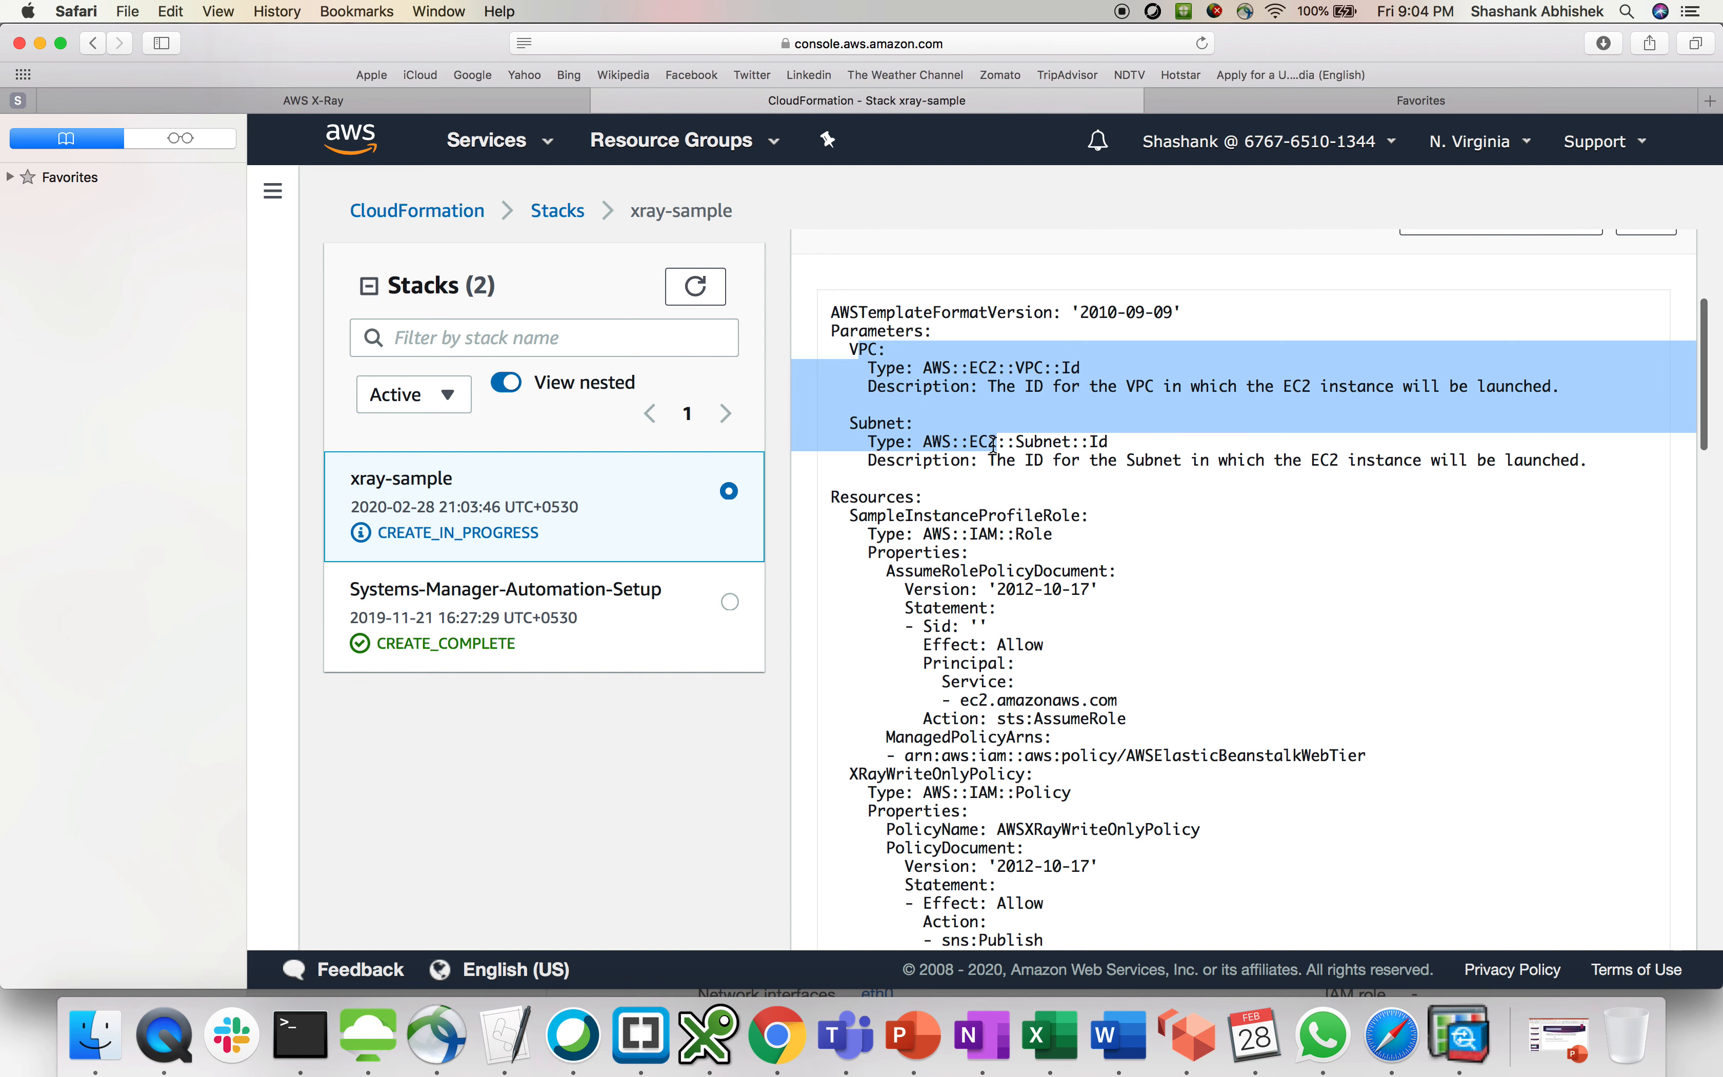
pyautogui.click(993, 446)
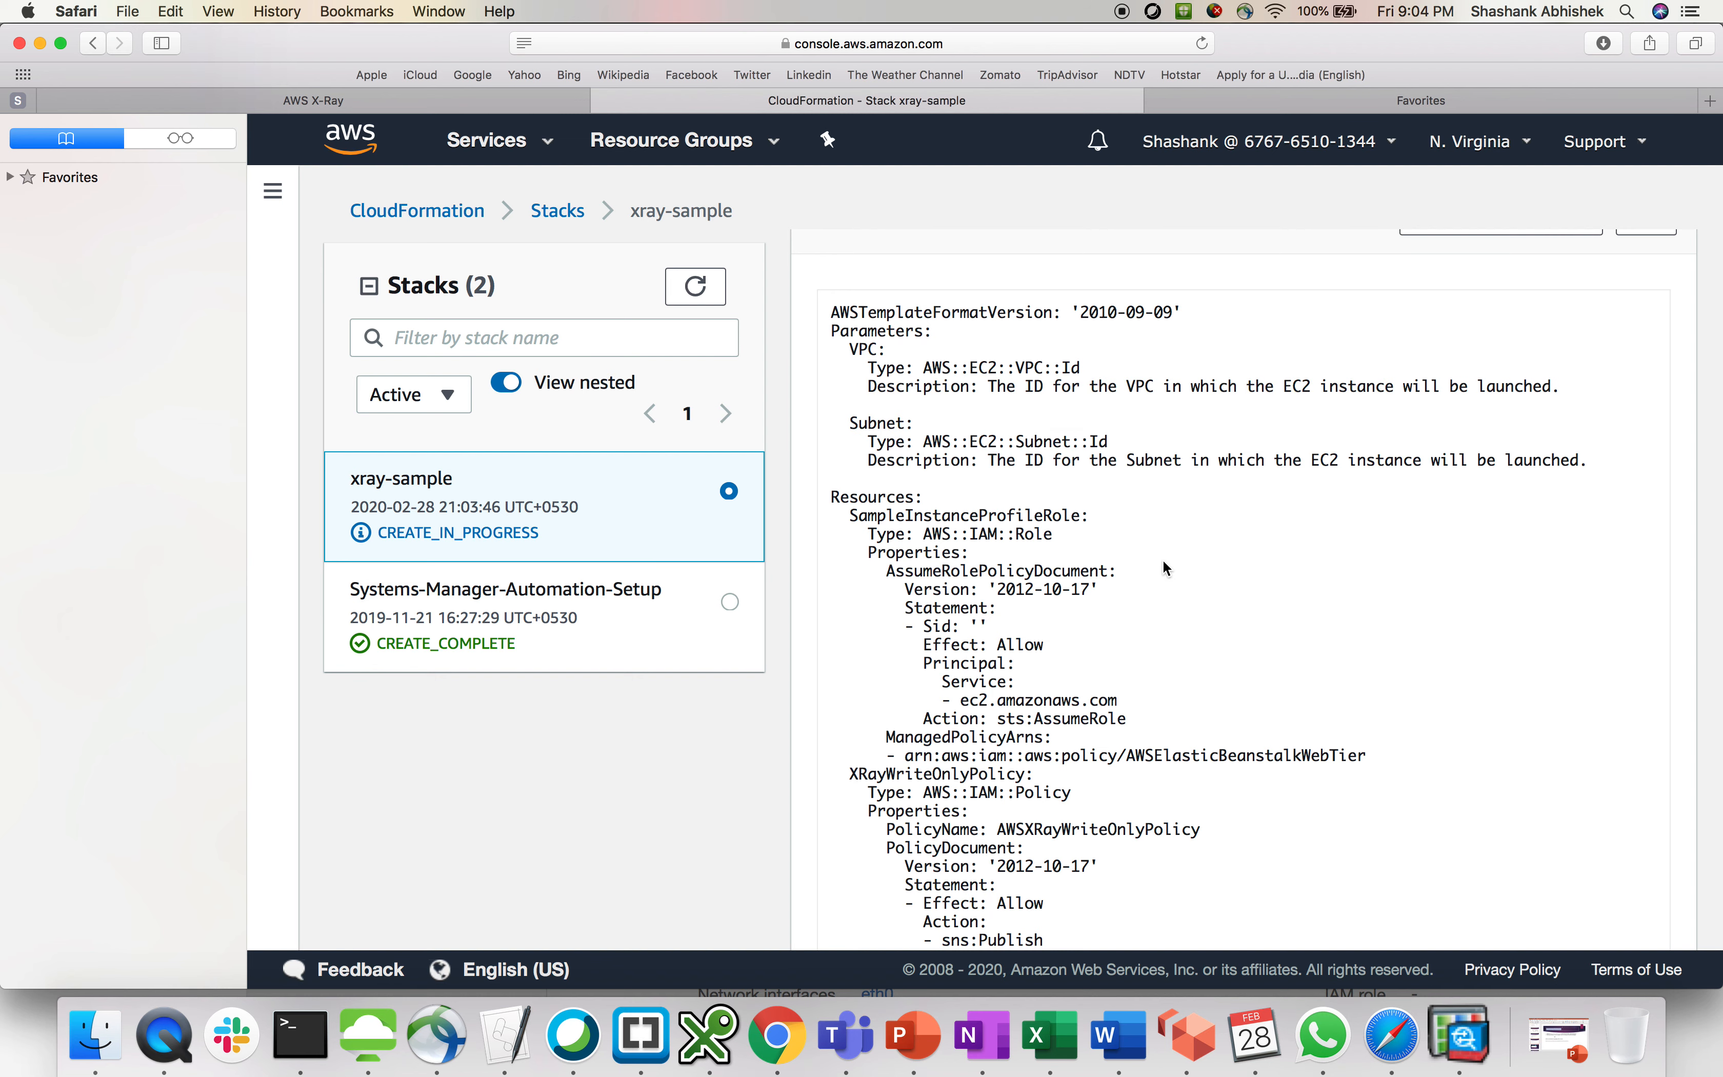
pyautogui.scroll(-2, 1165, 568)
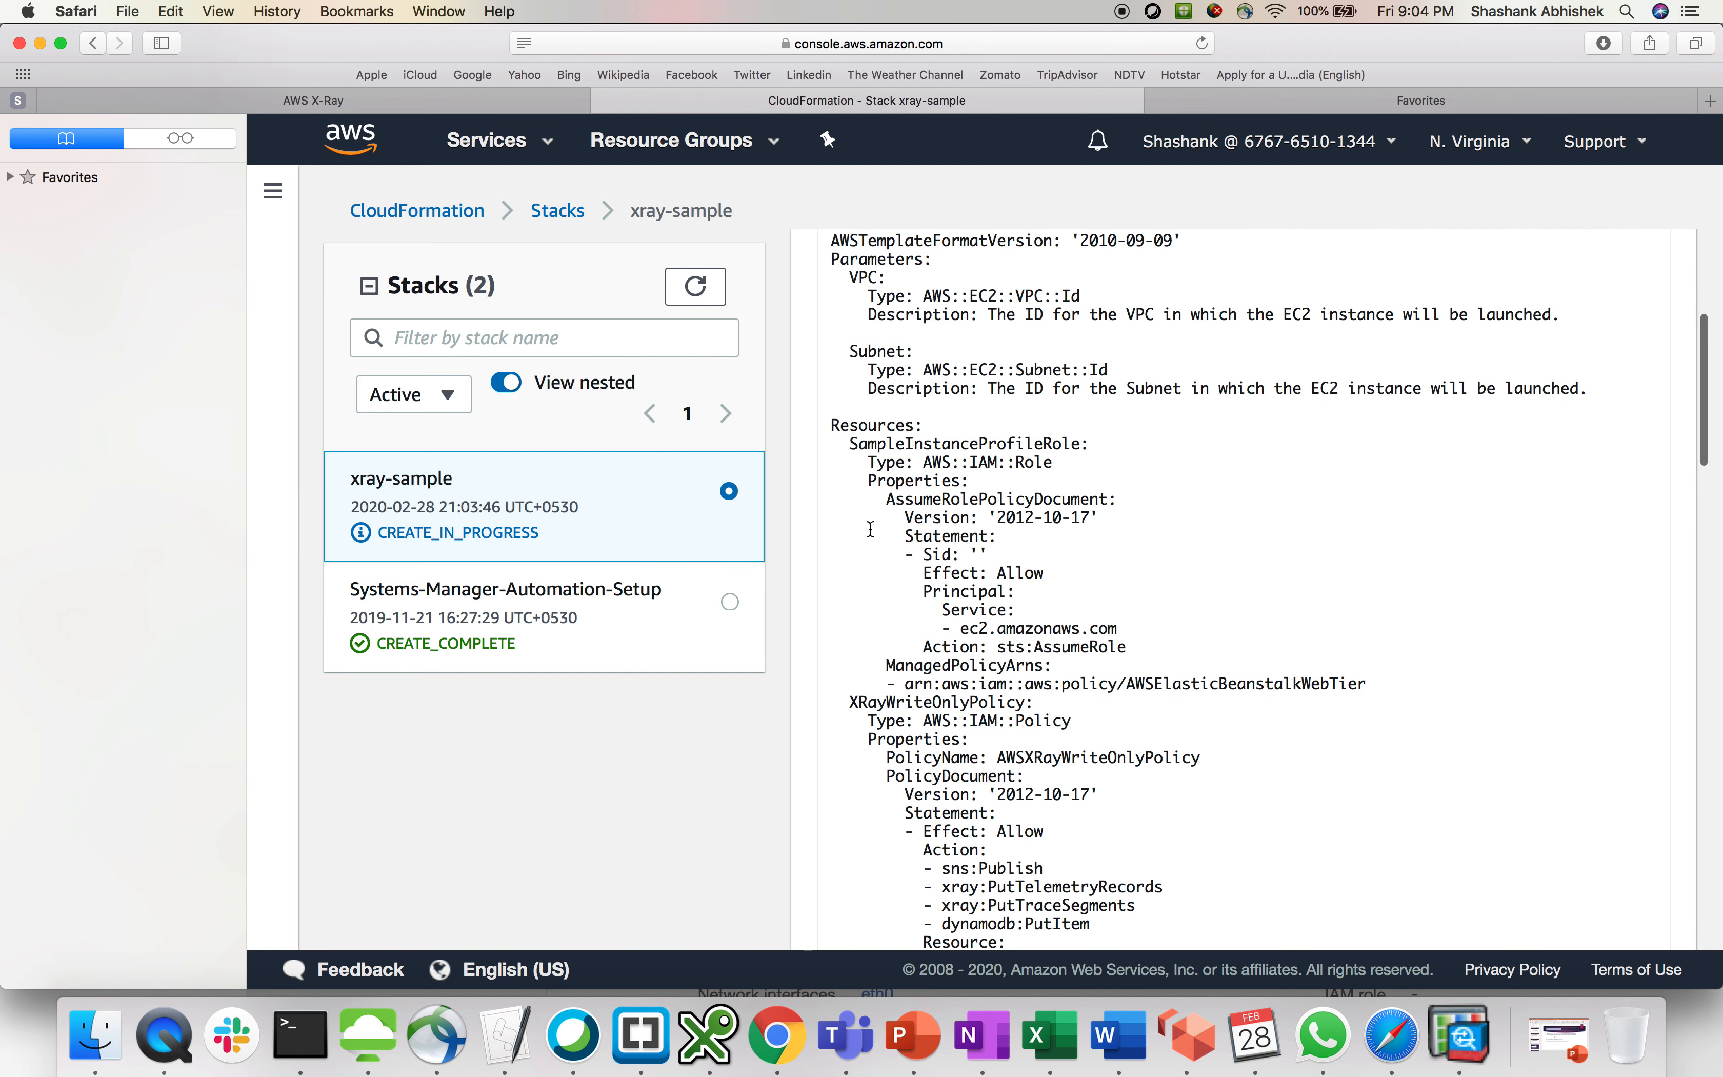
pyautogui.moveTo(895, 497); pyautogui.dragTo(1087, 626)
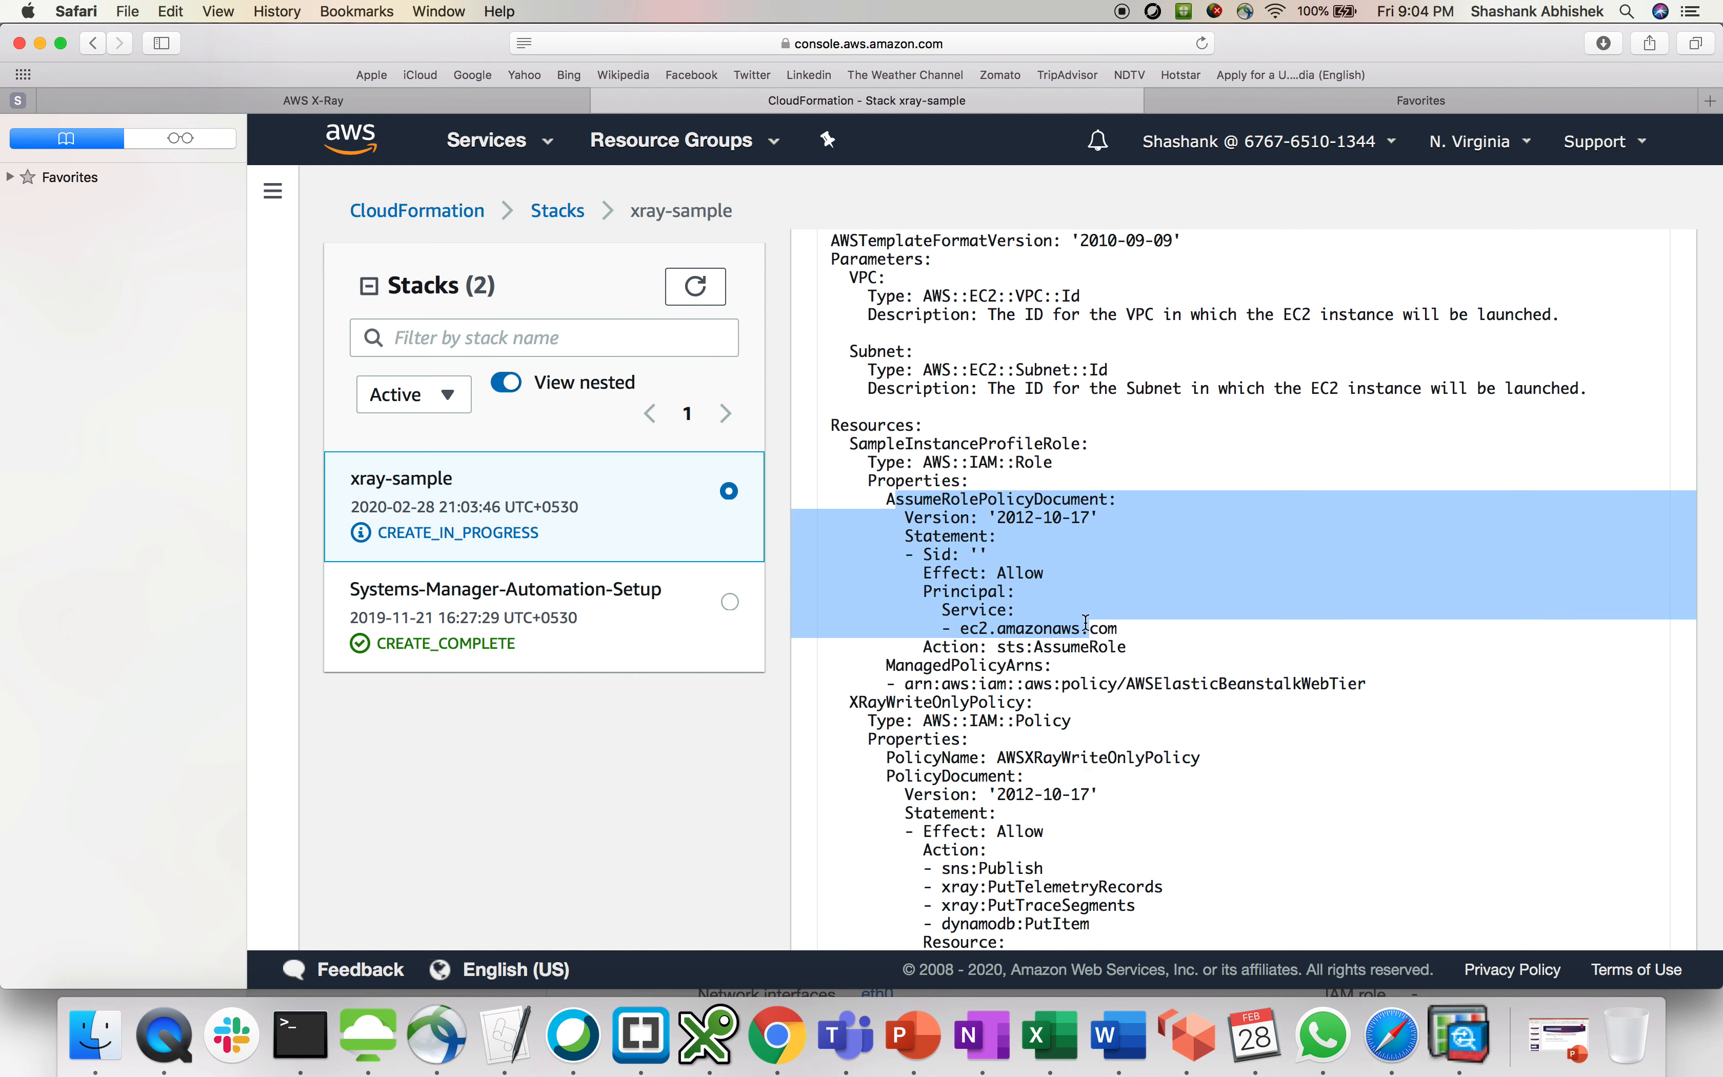
pyautogui.click(1085, 624)
# Examine the XRayWriteOnlyPolicy definition in the template, including its allowed SNS, X-Ray and DynamoDB actions.
pyautogui.scroll(-2, 1086, 624)
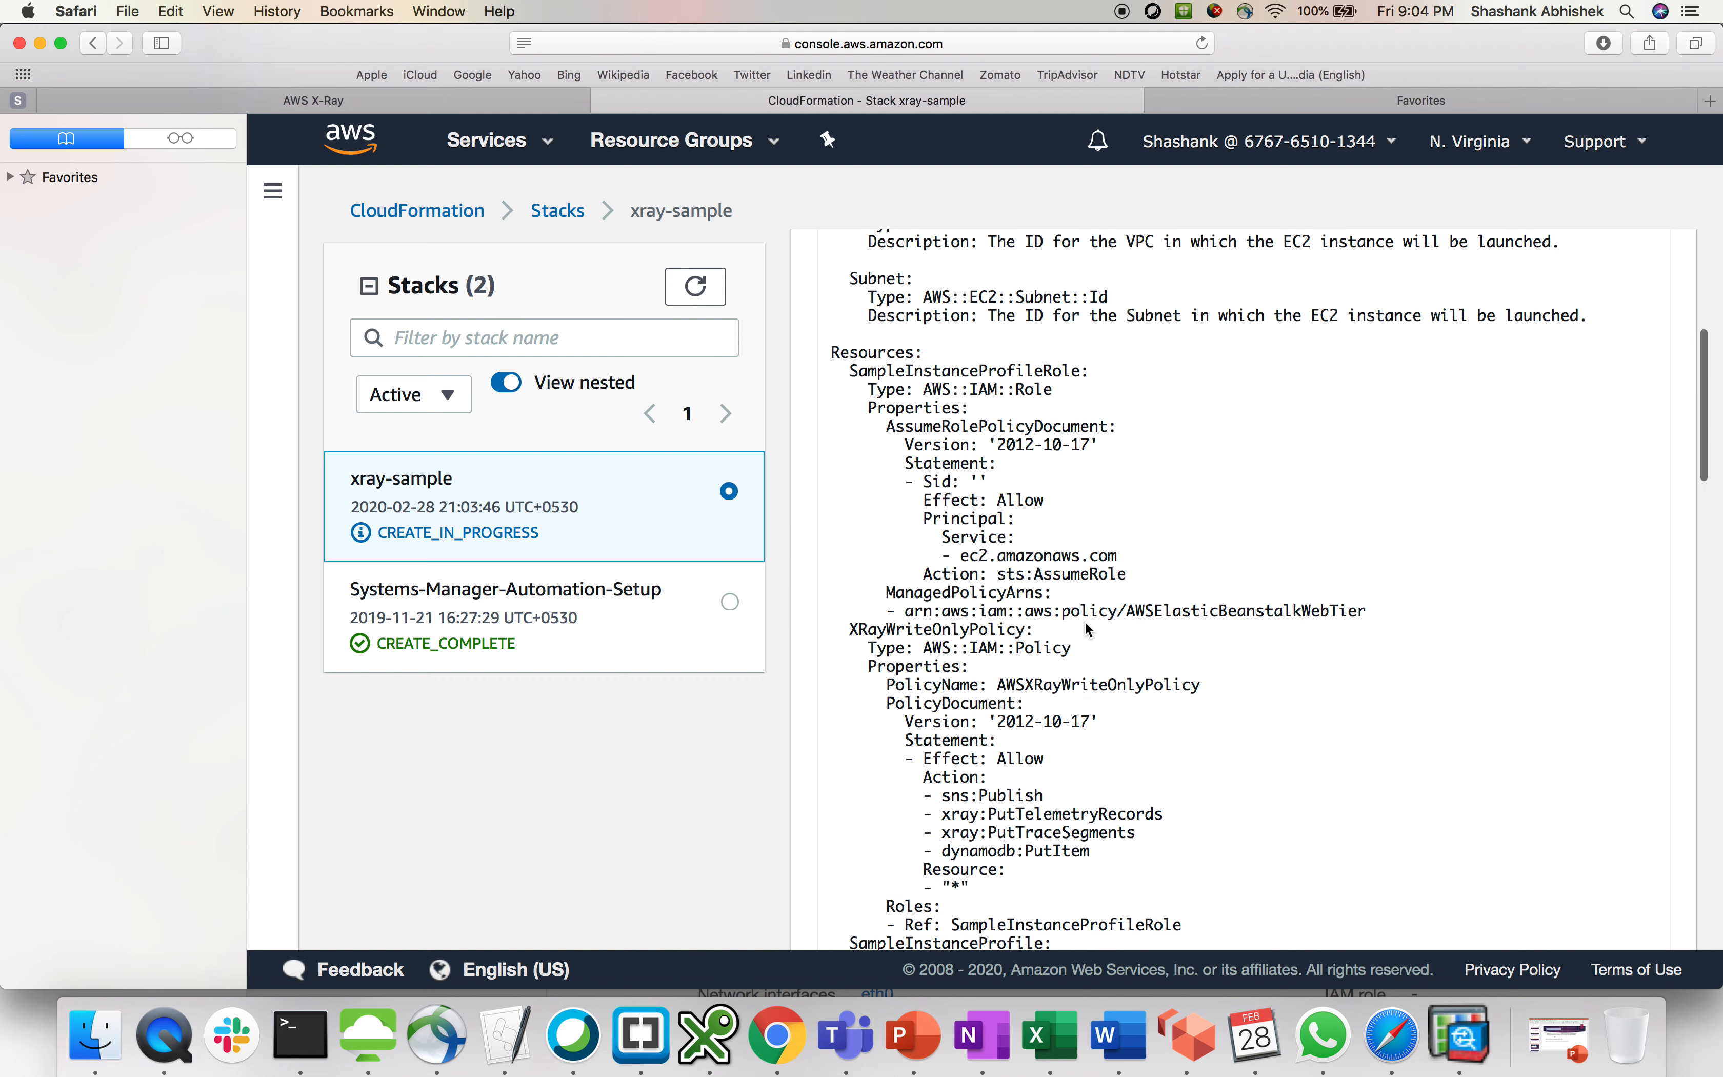
pyautogui.scroll(-4, 1085, 628)
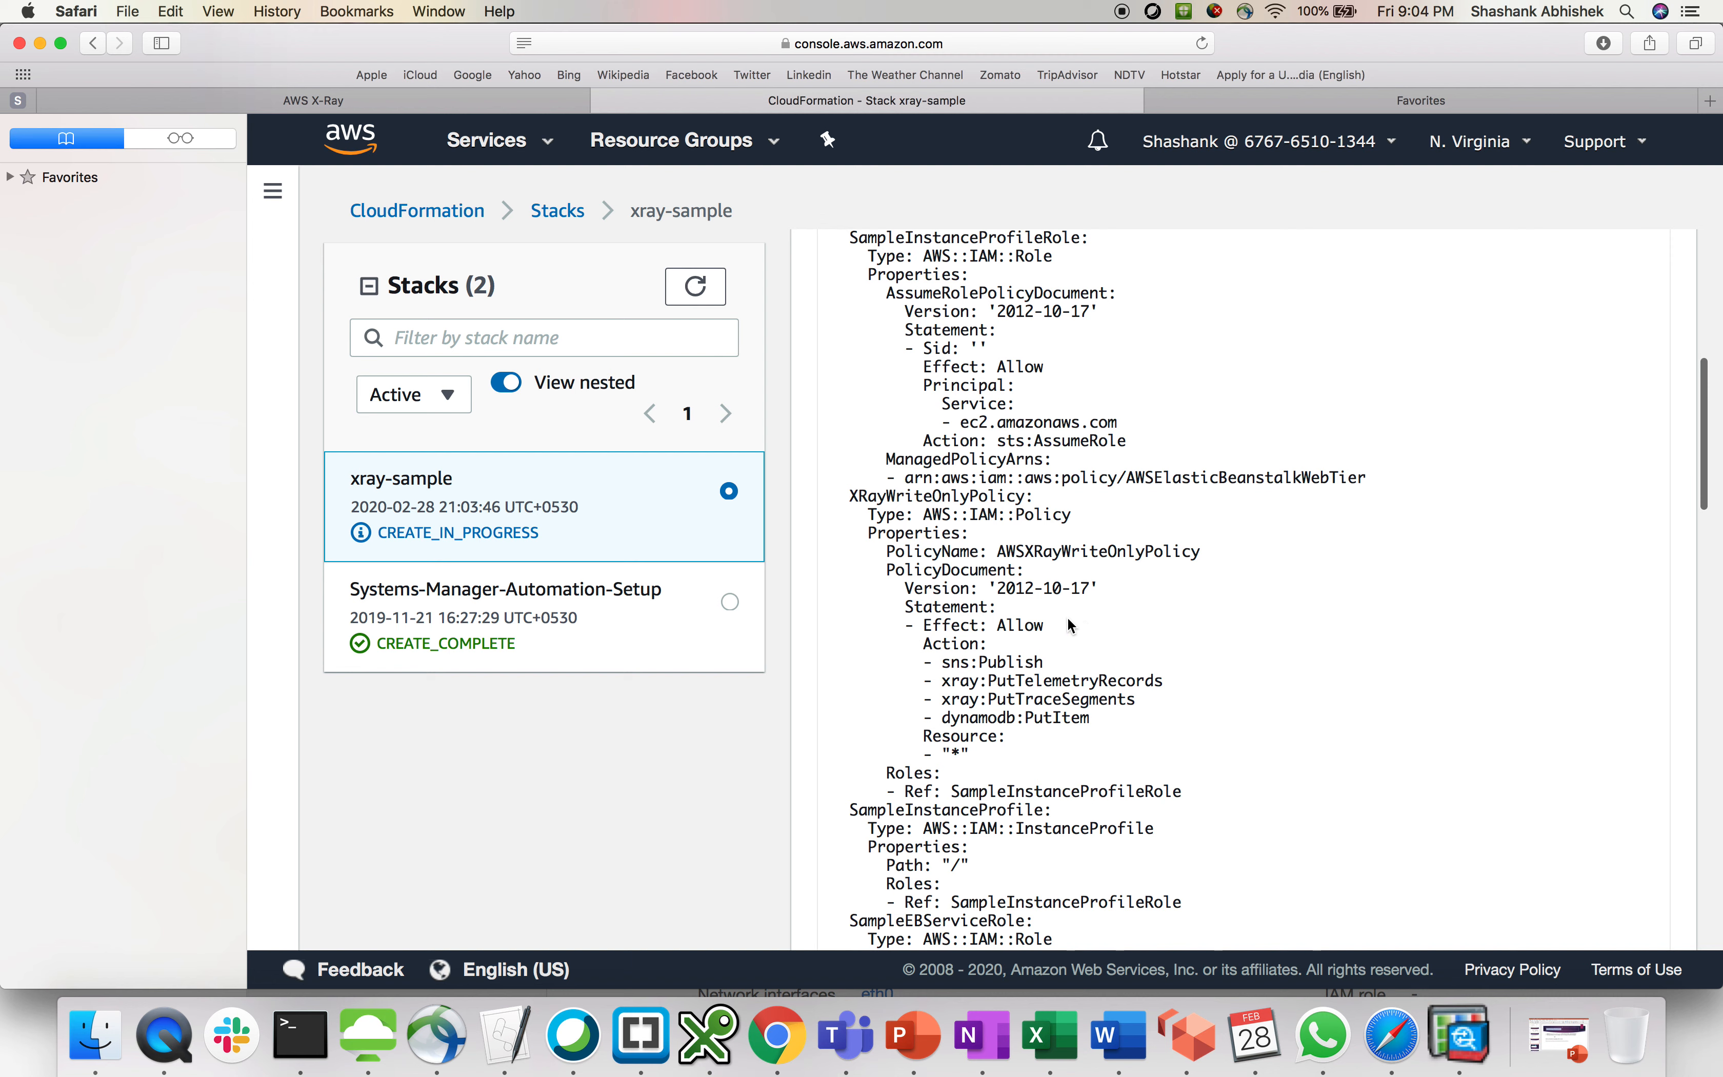
pyautogui.moveTo(849, 496); pyautogui.dragTo(1006, 738)
pyautogui.click(1068, 726)
pyautogui.moveTo(945, 662); pyautogui.dragTo(1052, 662)
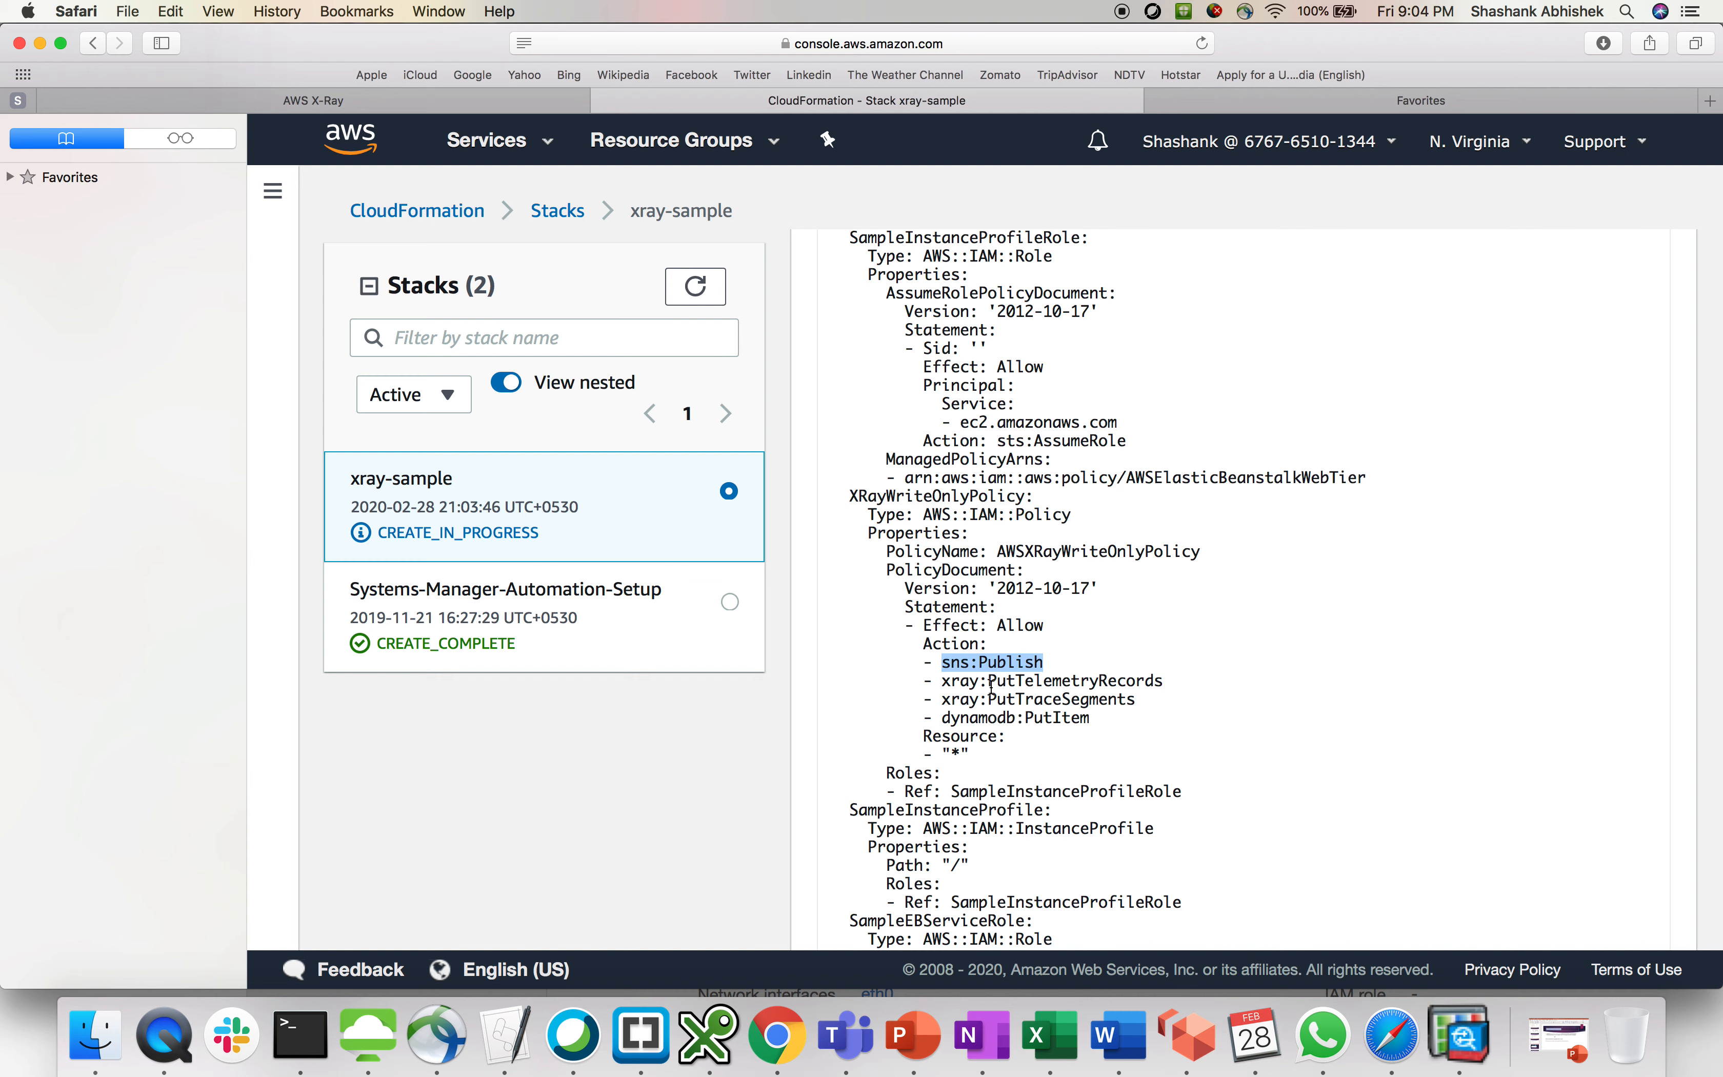
pyautogui.click(1172, 680)
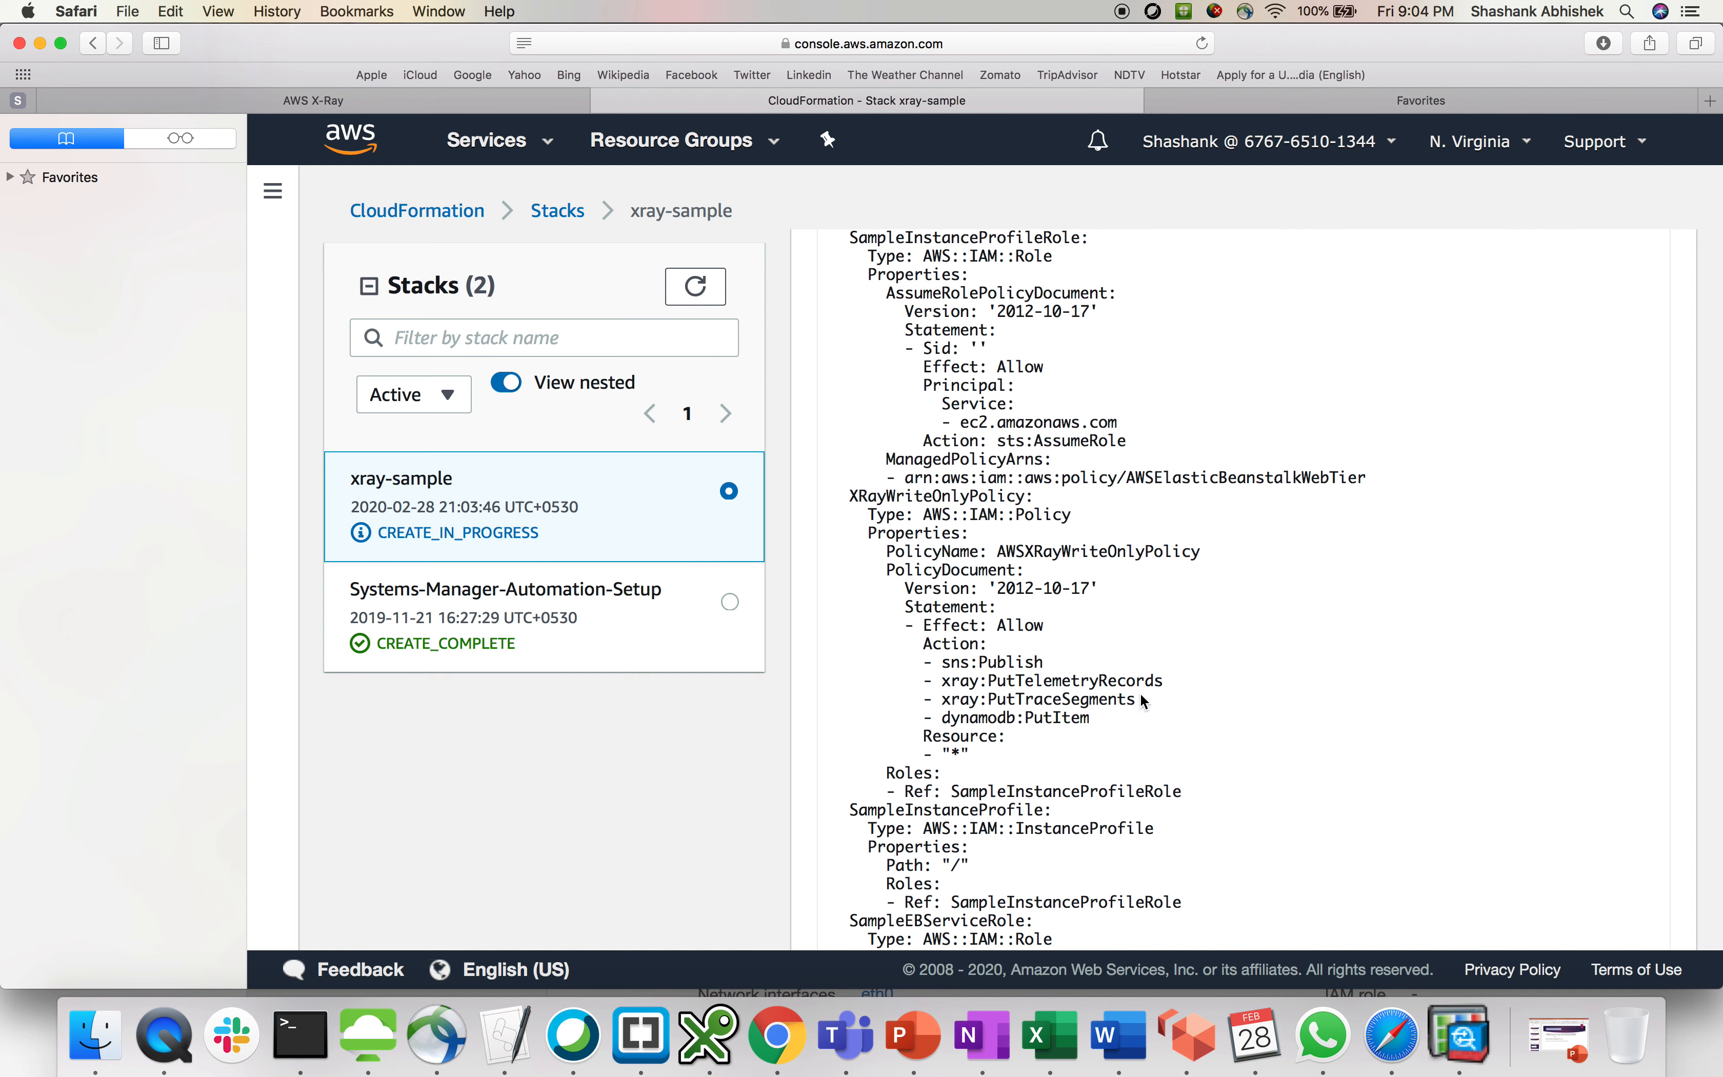
pyautogui.scroll(-3, 1115, 730)
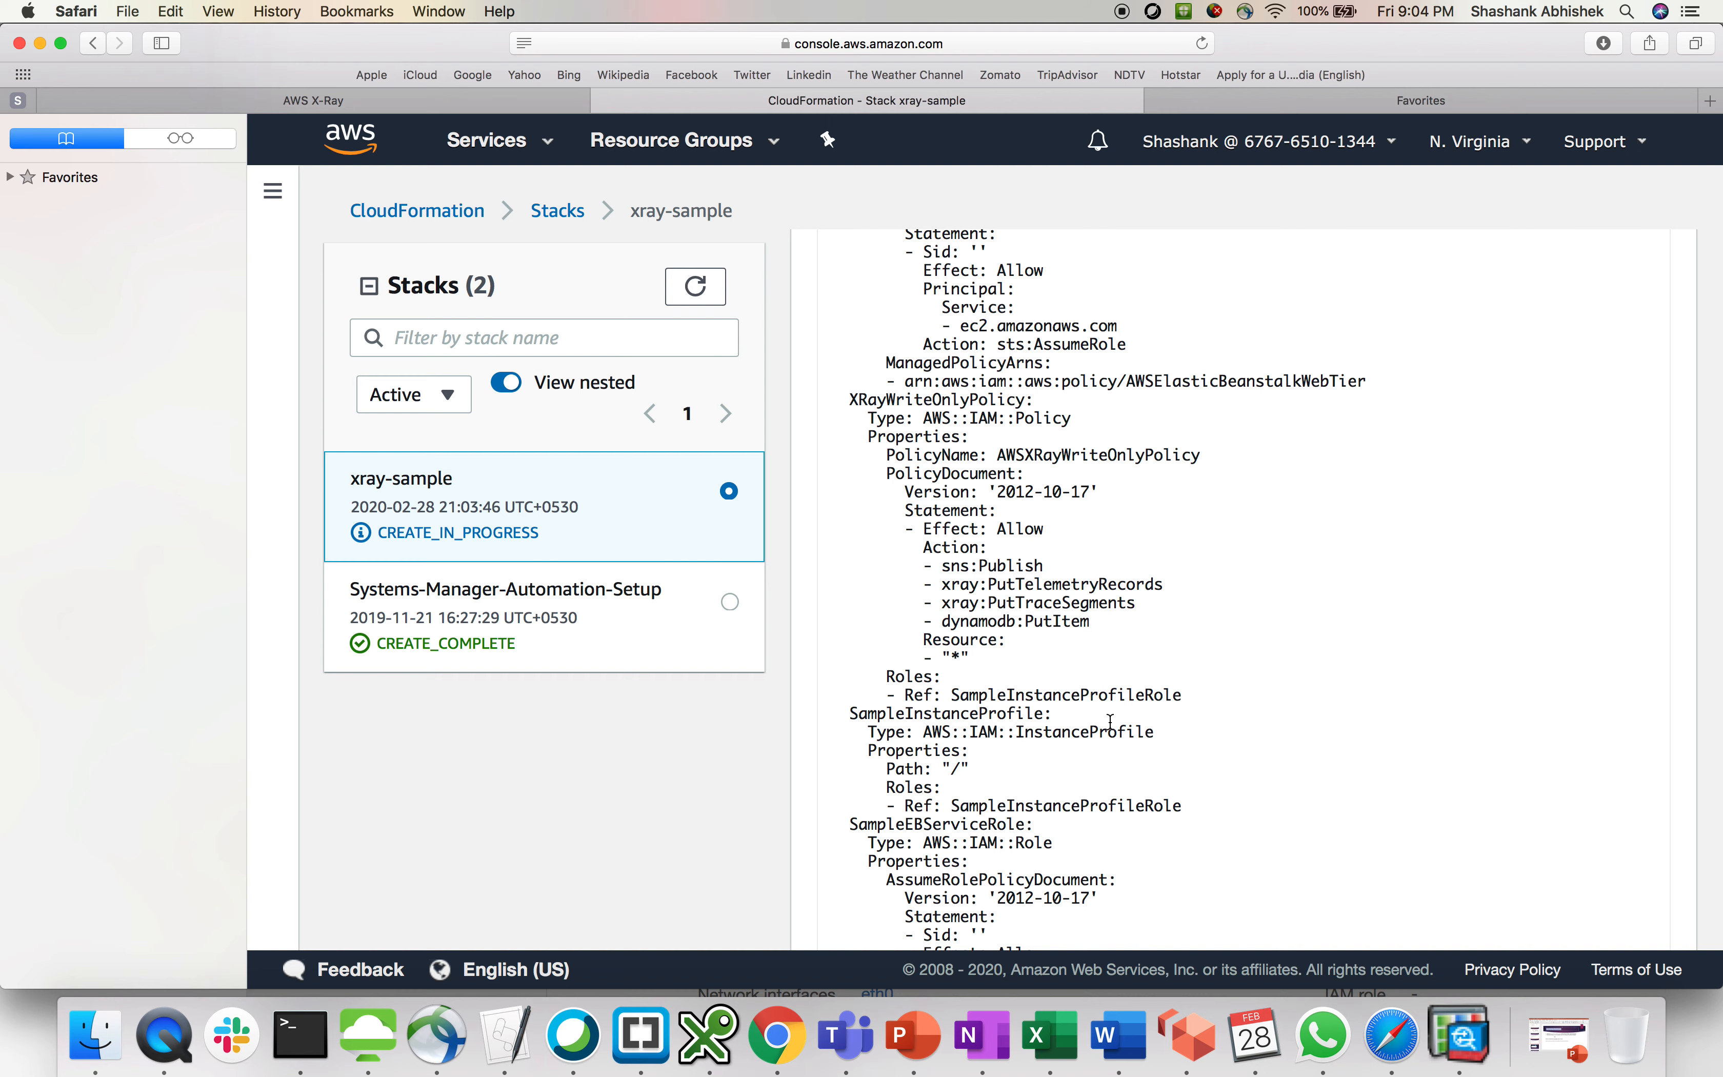
# Examine the SampleEBServiceRole and ElasticBeanstalkApplication definitions in the xray-sample template.
pyautogui.scroll(-10, 1111, 721)
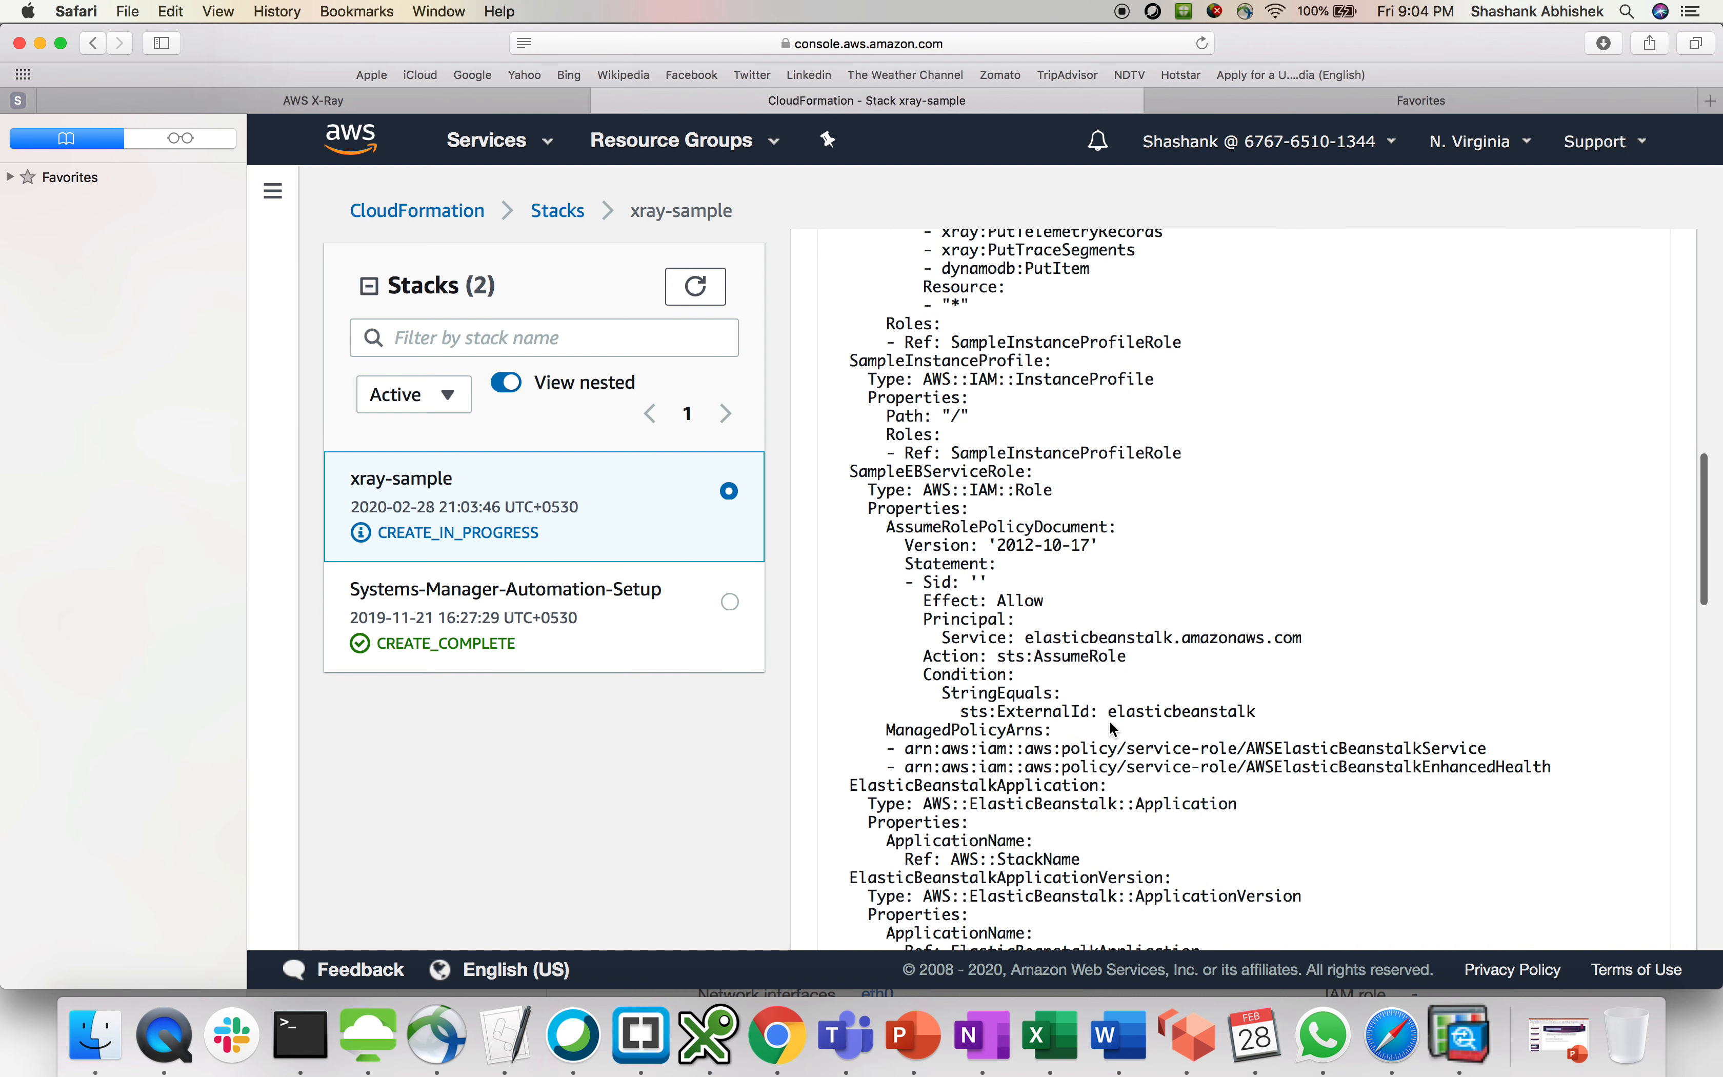
pyautogui.scroll(-2, 1114, 730)
pyautogui.moveTo(900, 428); pyautogui.dragTo(1074, 427)
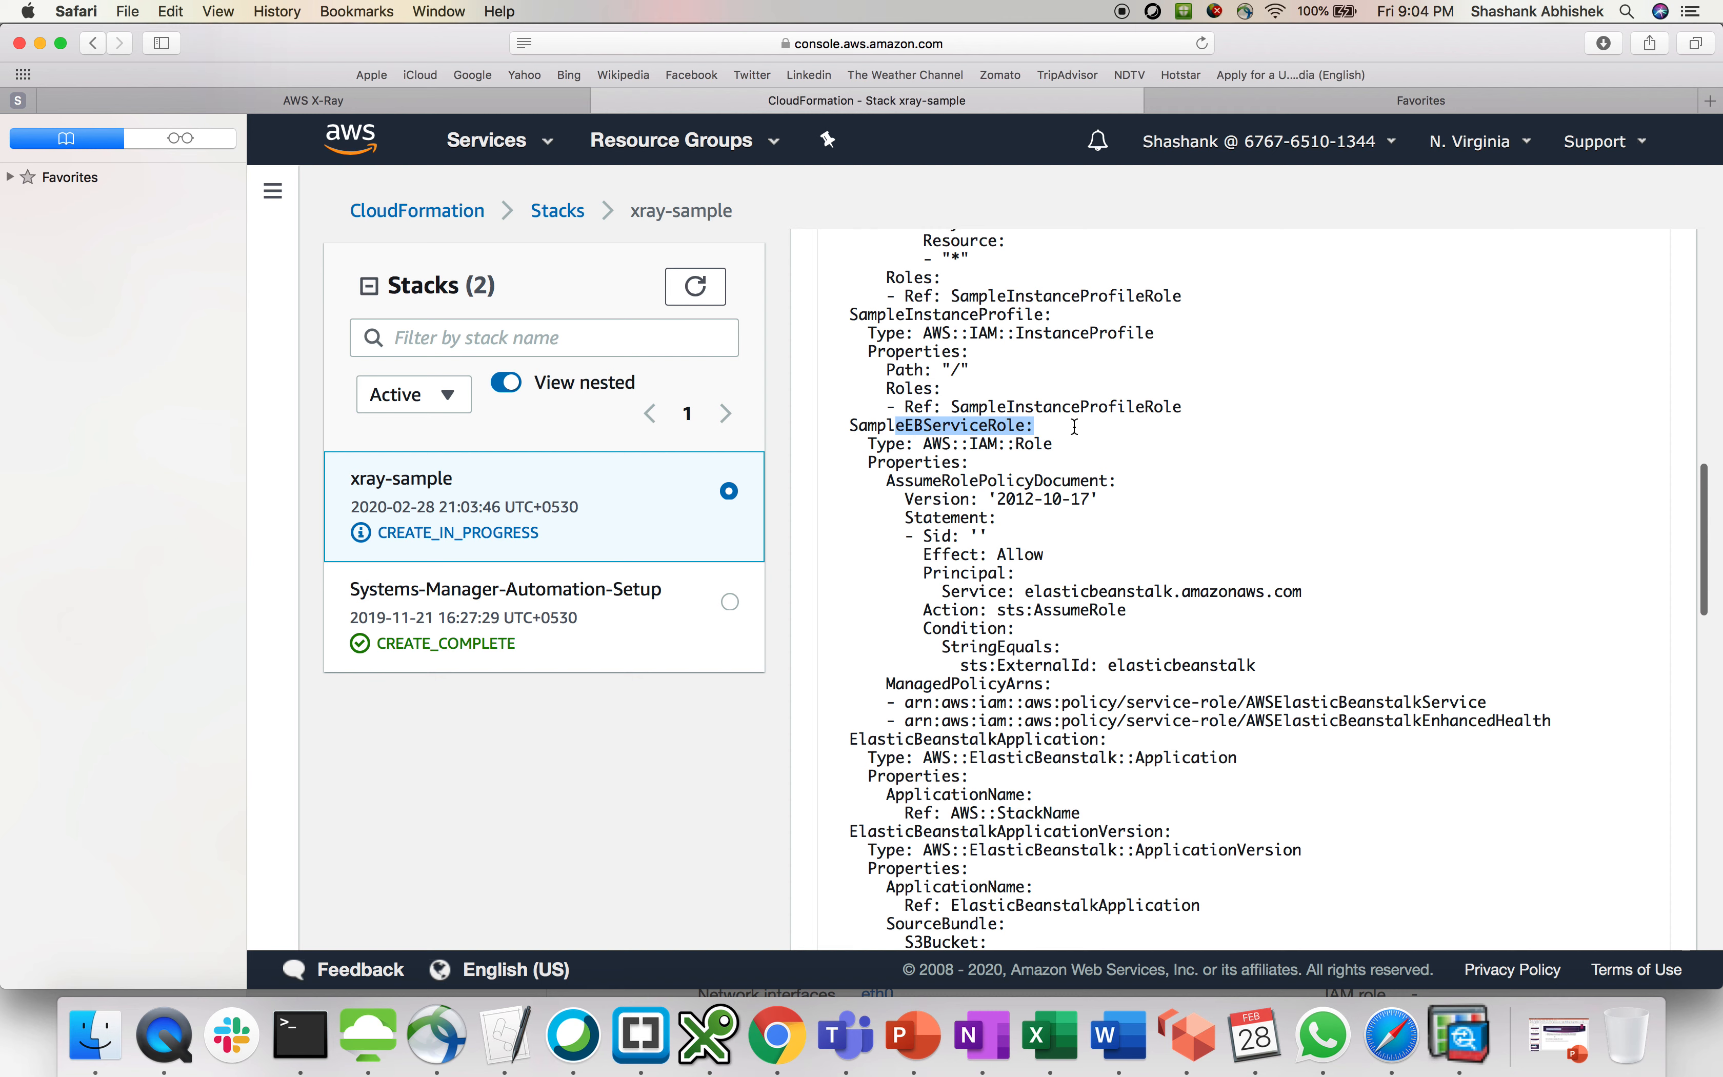
pyautogui.click(1074, 427)
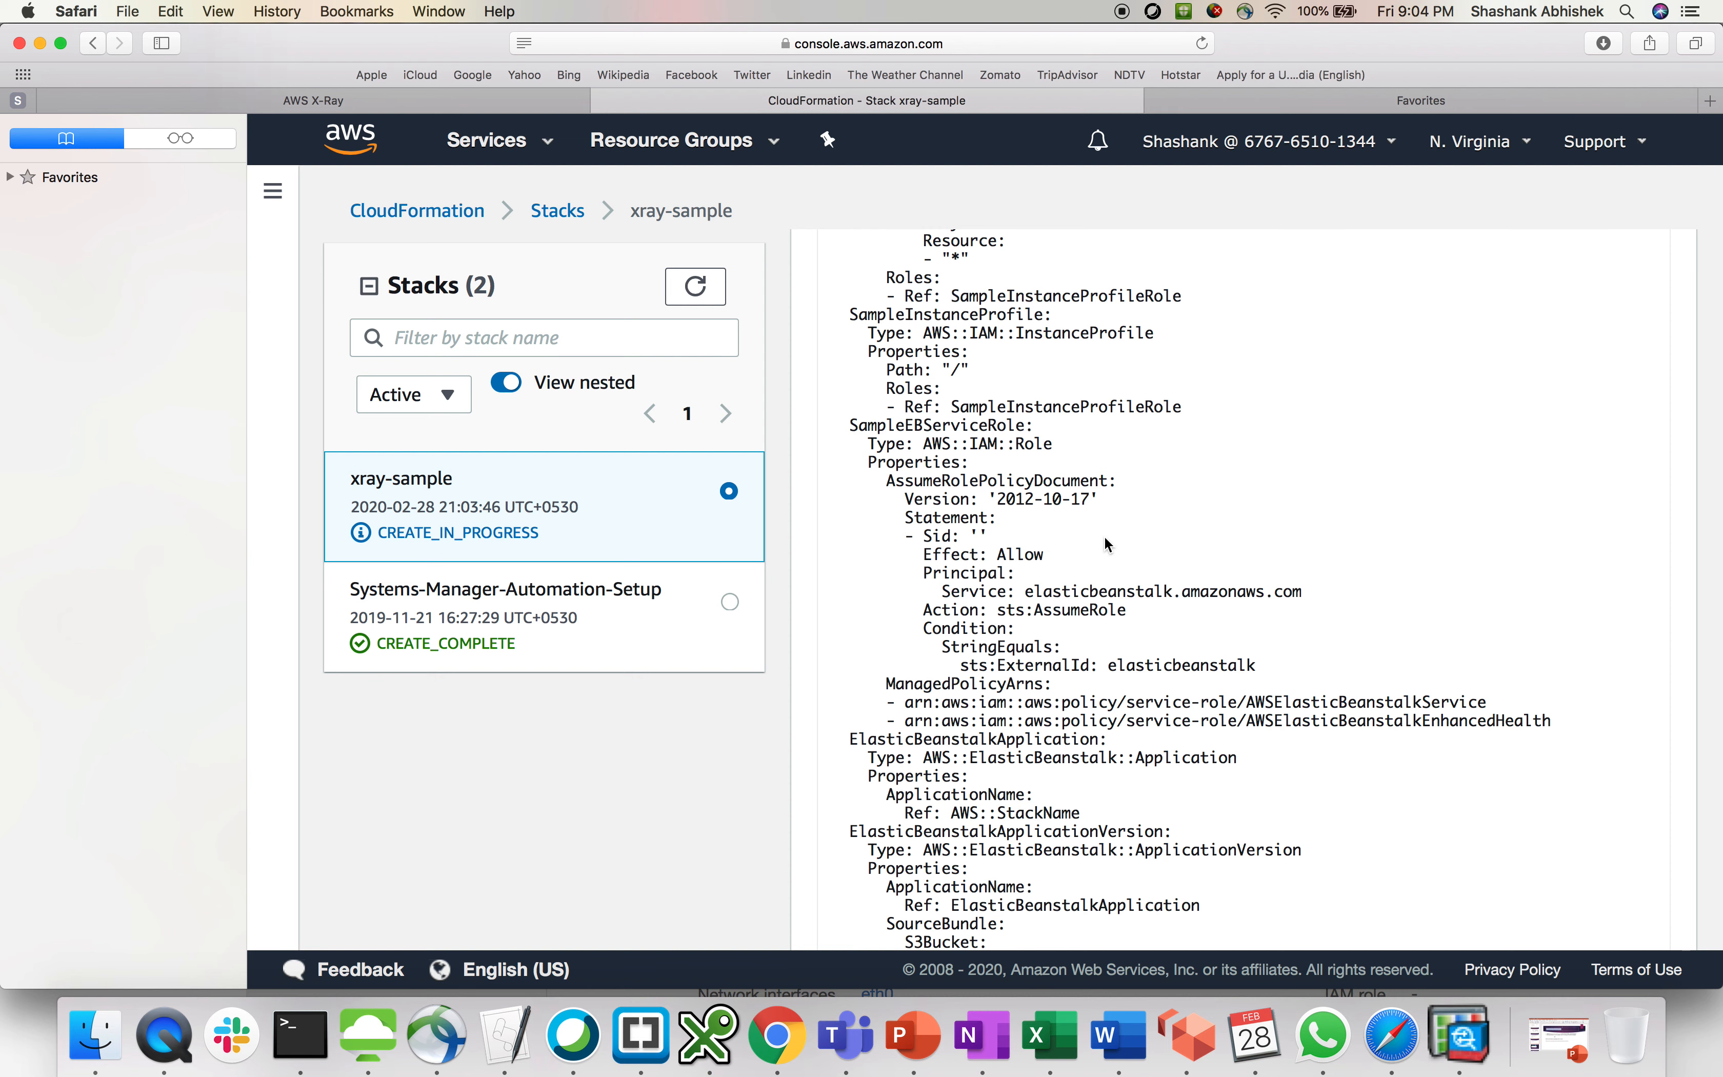
pyautogui.scroll(-4, 1108, 544)
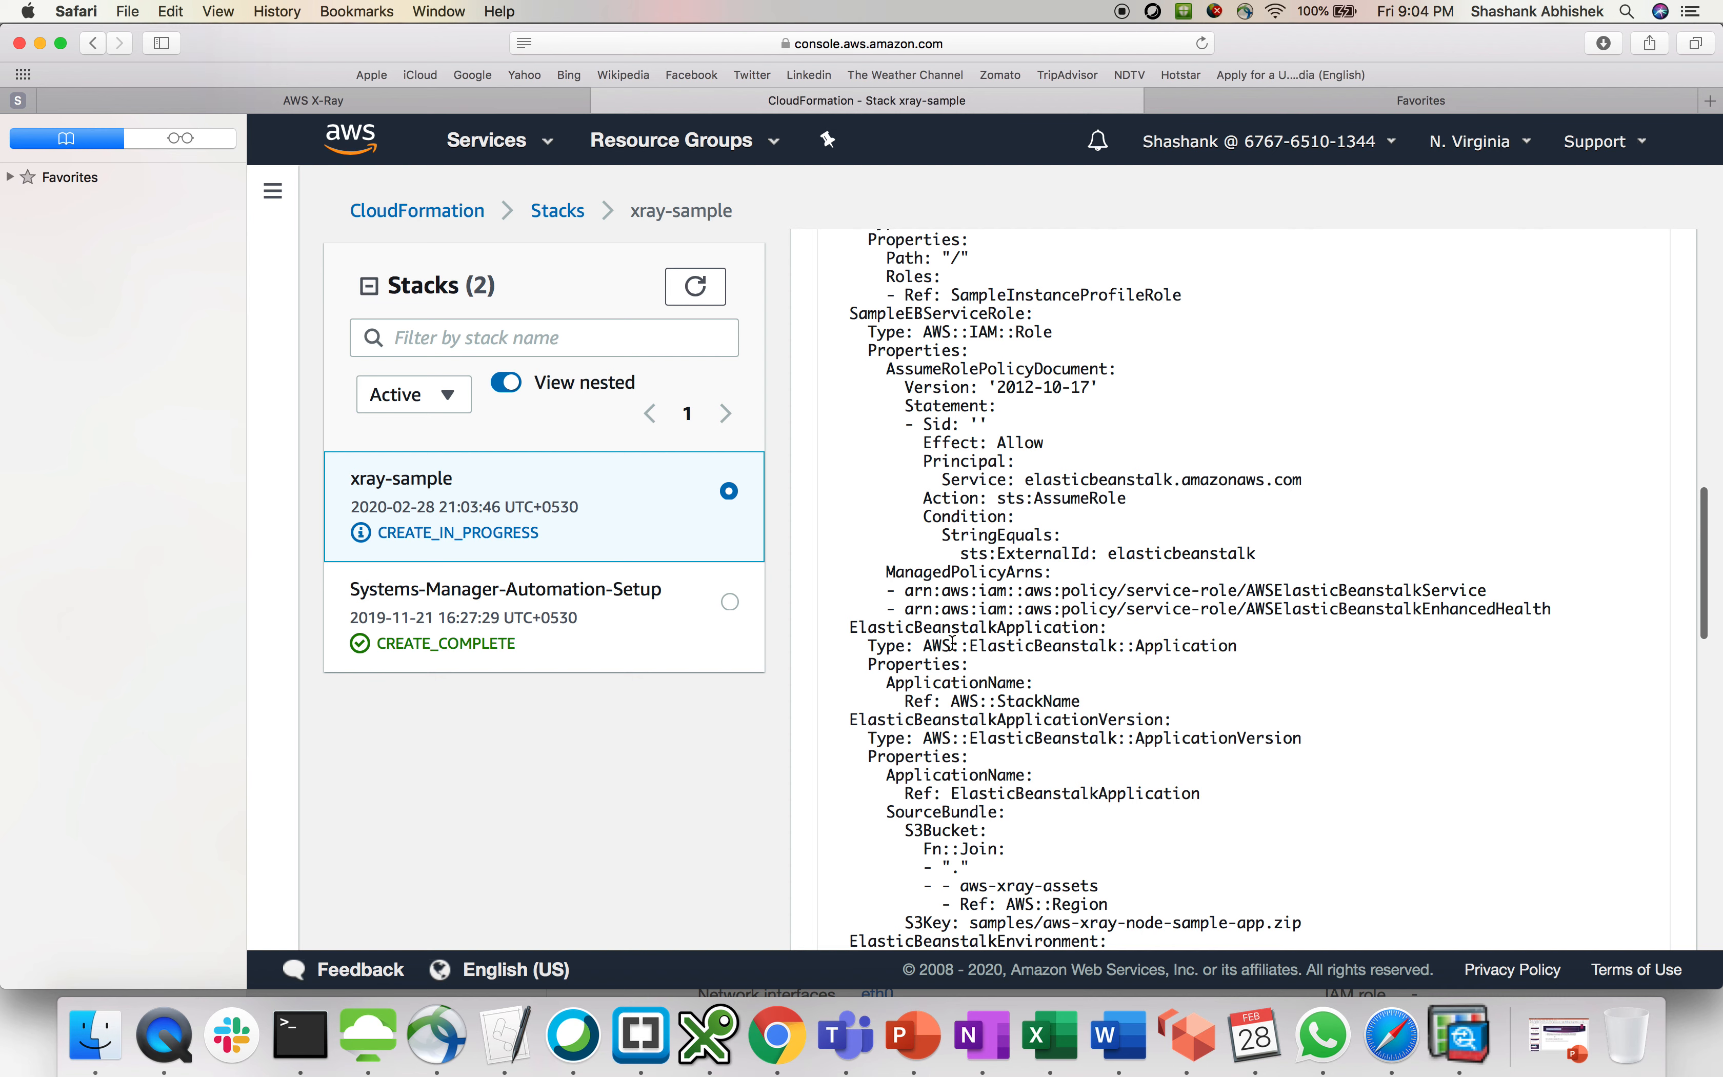
pyautogui.scroll(-4, 1002, 670)
pyautogui.moveTo(856, 527); pyautogui.dragTo(1066, 605)
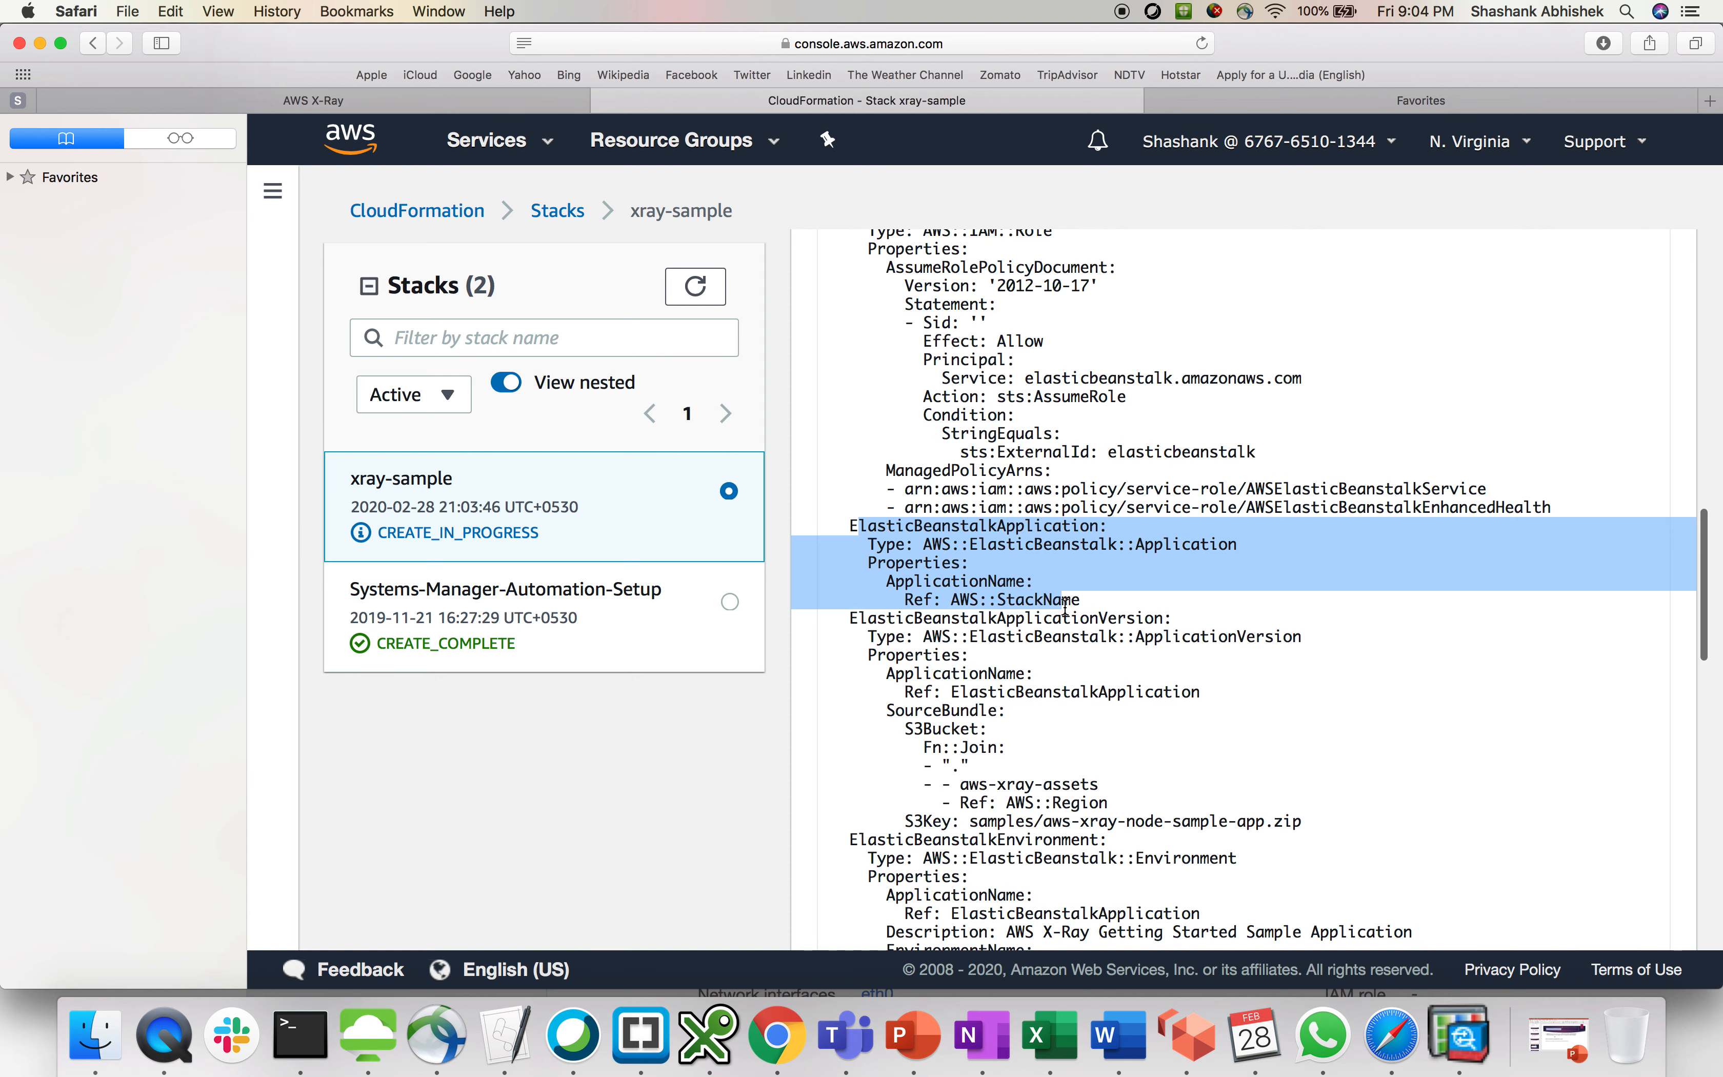
pyautogui.click(1065, 608)
pyautogui.scroll(-3, 1065, 608)
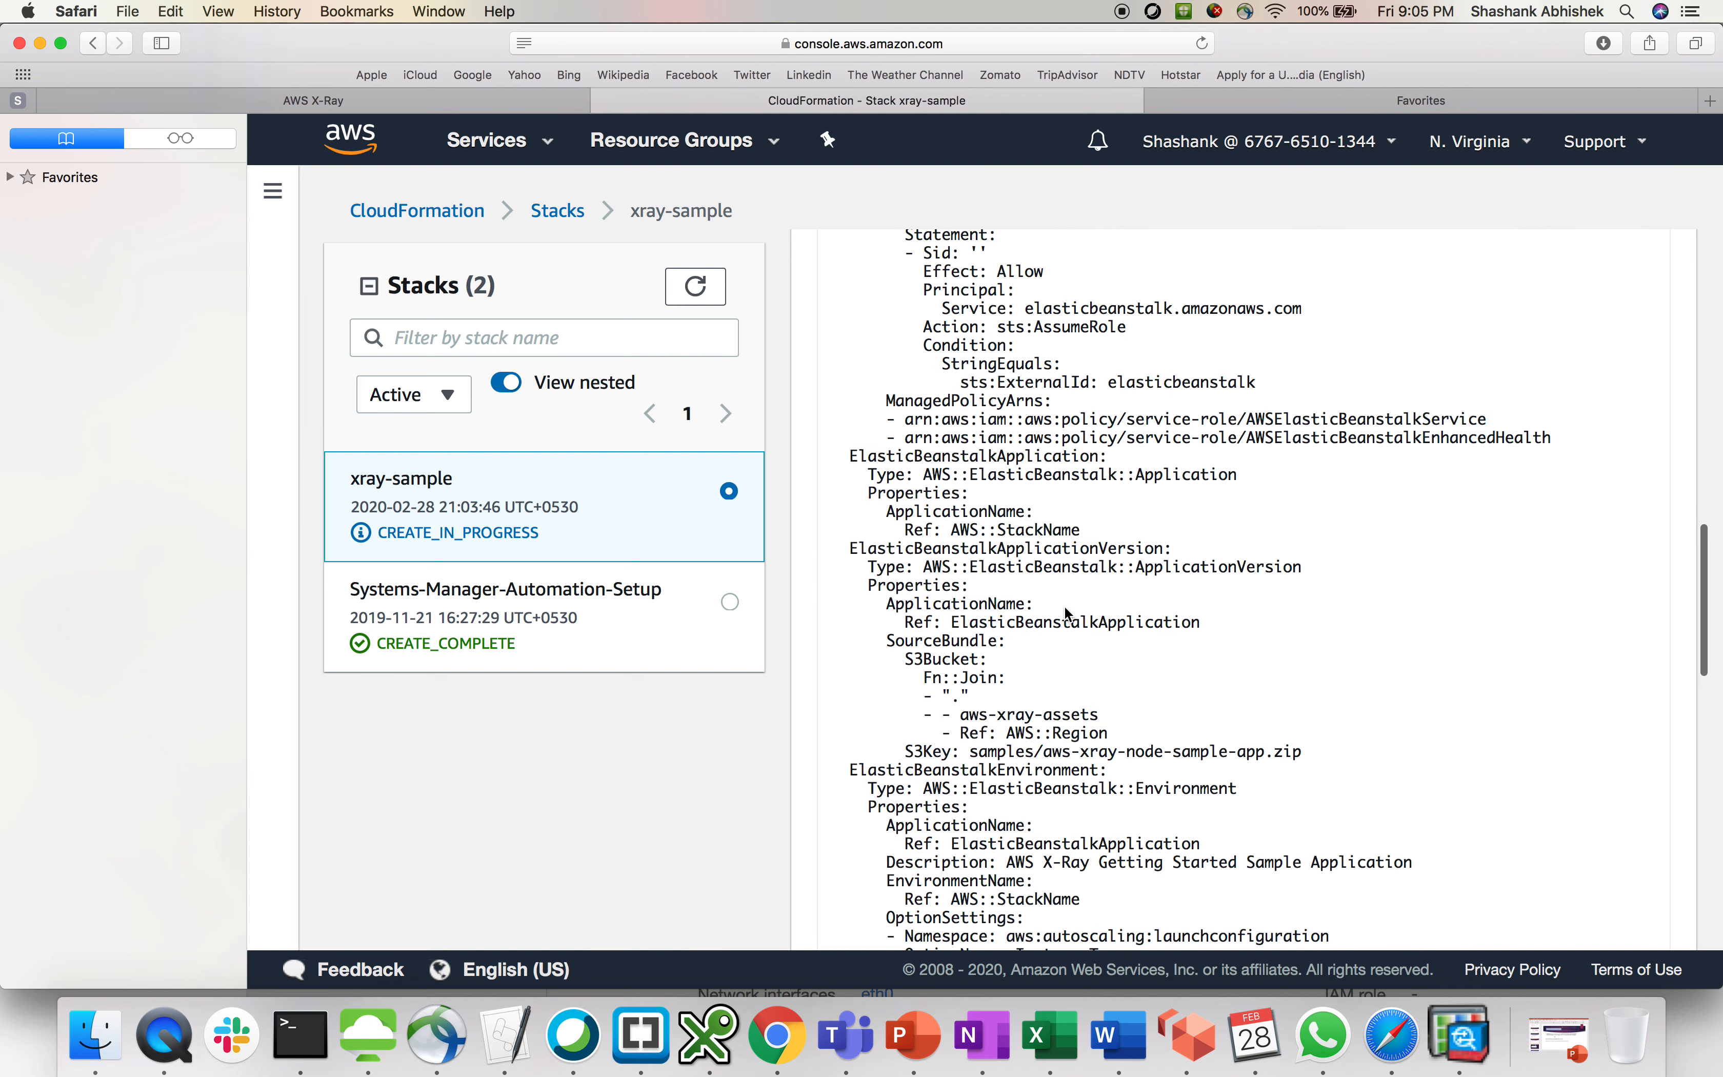
# Examine the template's Elastic Beanstalk application version and environment, including its VPC and subnet options, and the Outputs section.
pyautogui.scroll(-6, 1067, 612)
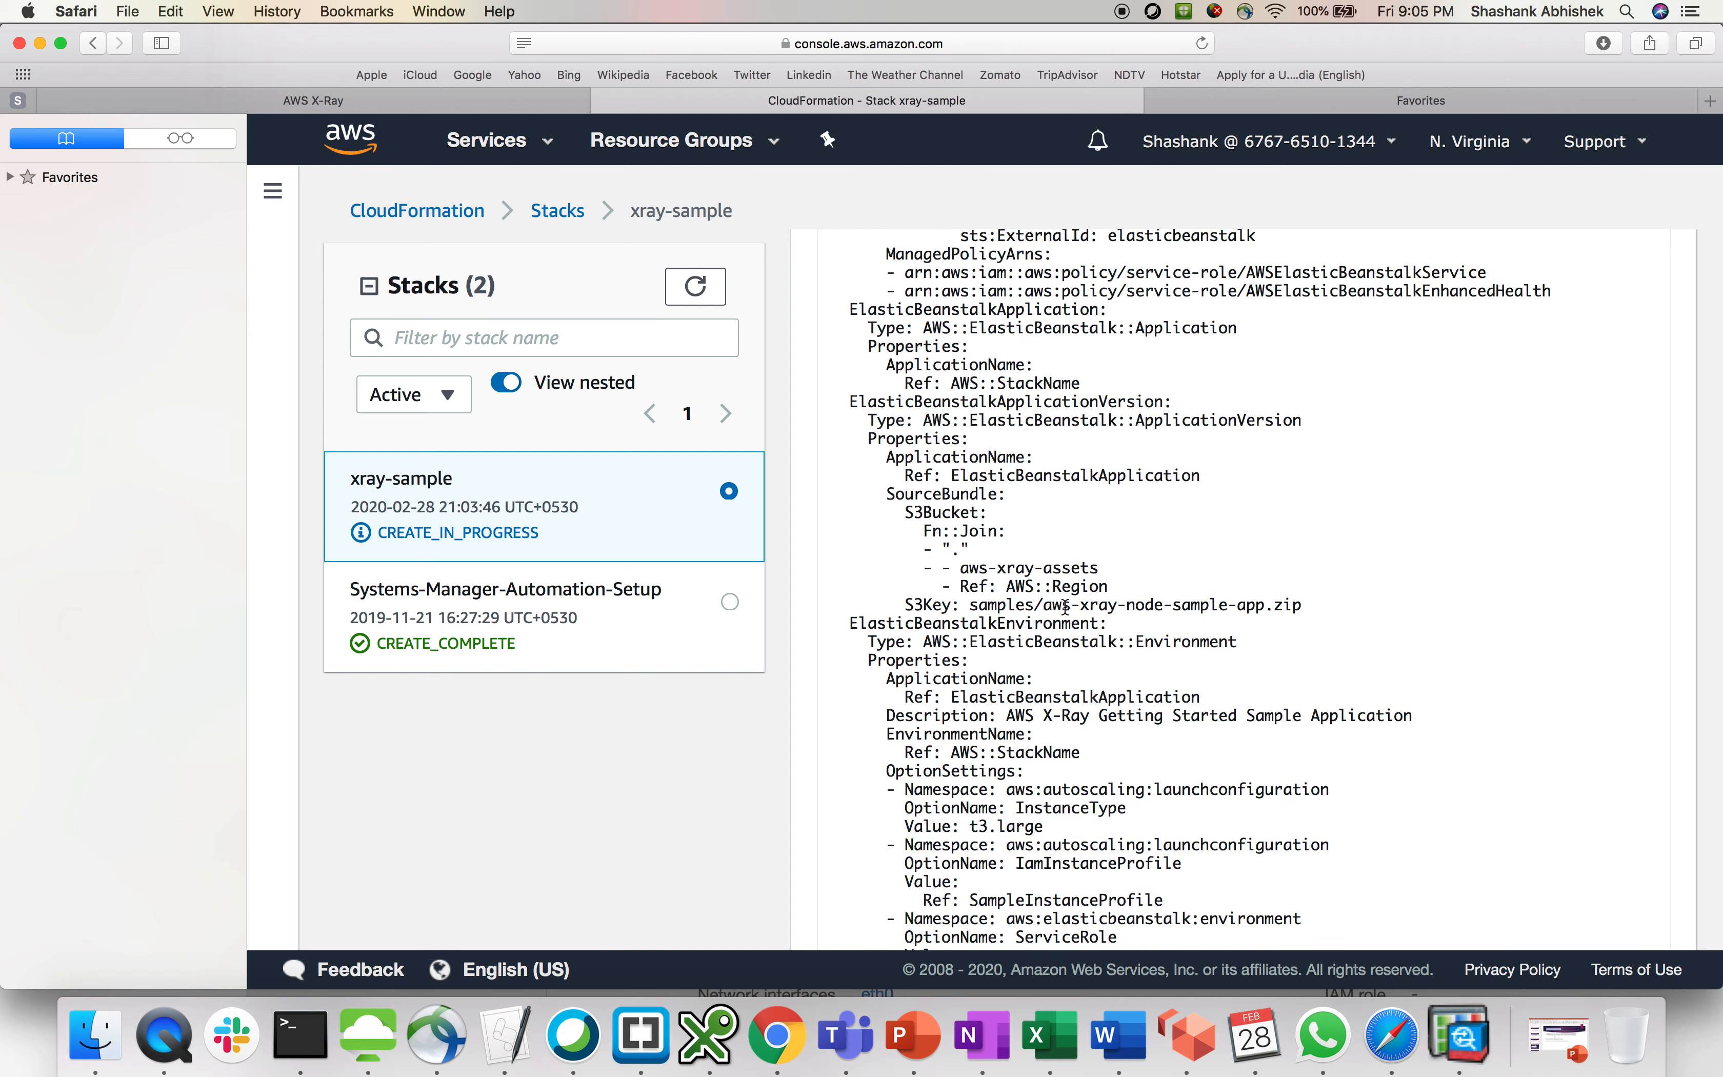
pyautogui.scroll(-20, 1066, 608)
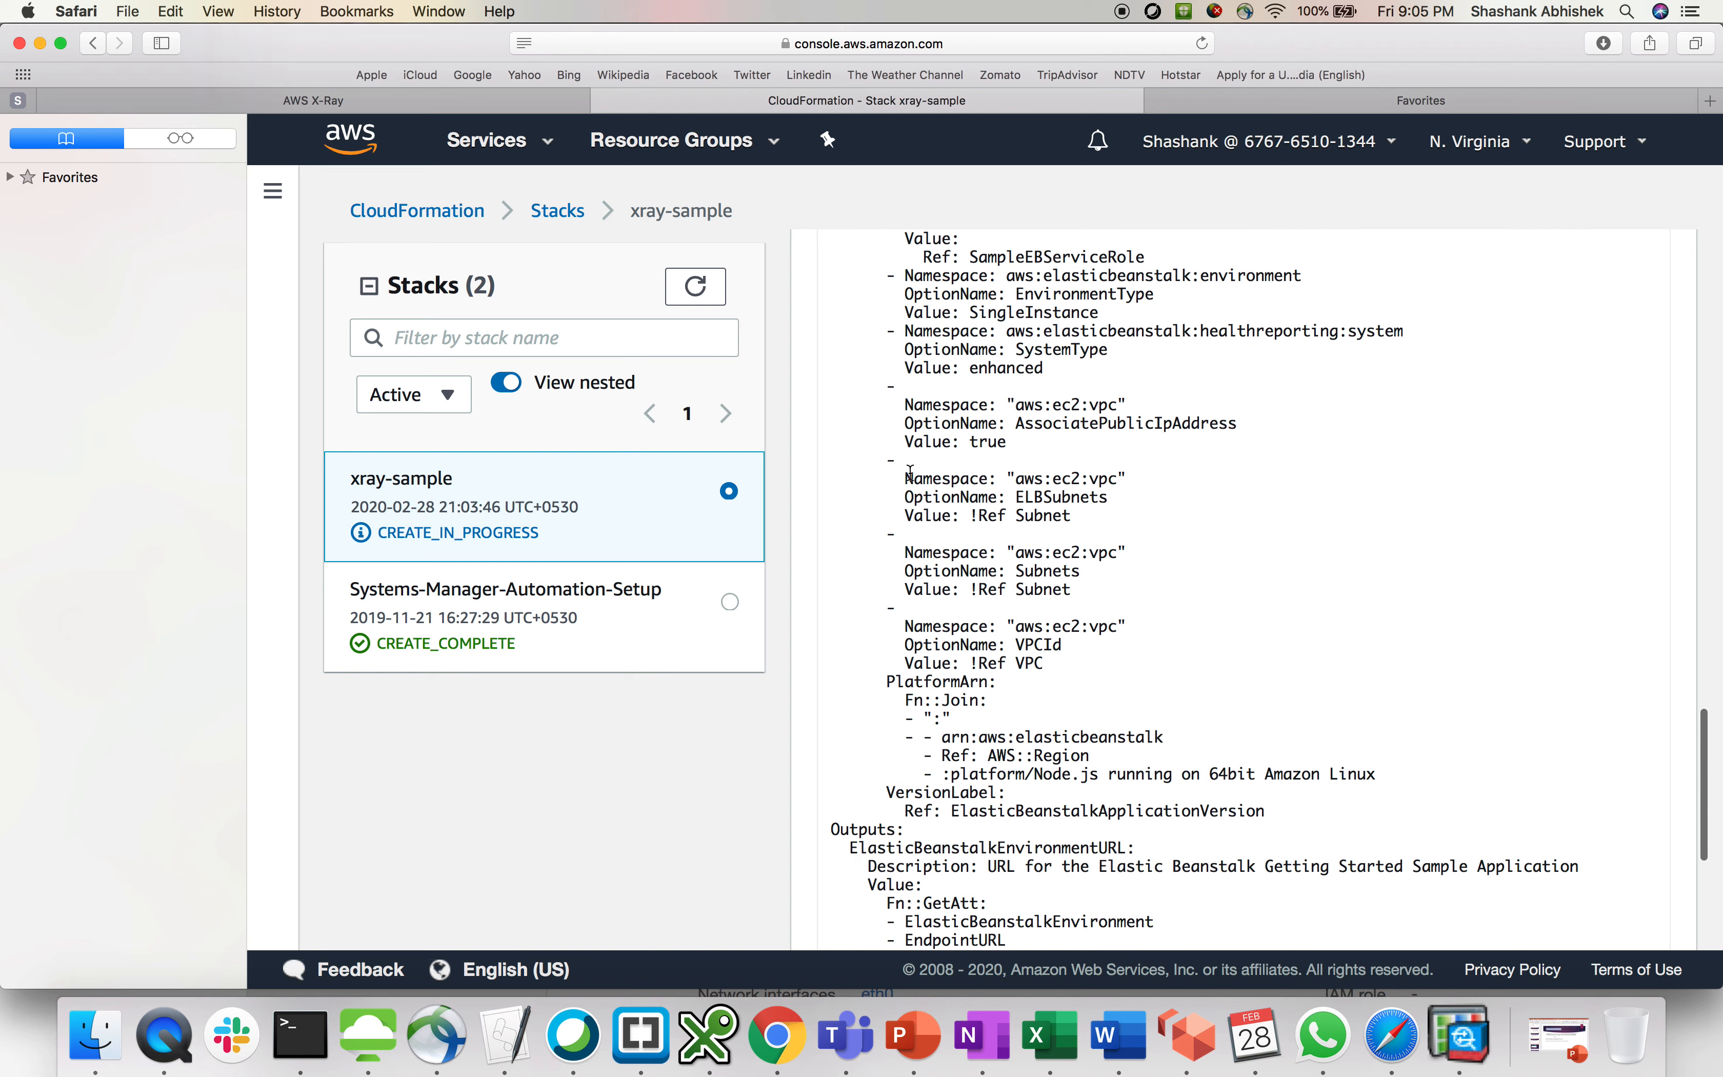
pyautogui.moveTo(911, 472); pyautogui.dragTo(1062, 627)
pyautogui.scroll(-12, 1063, 627)
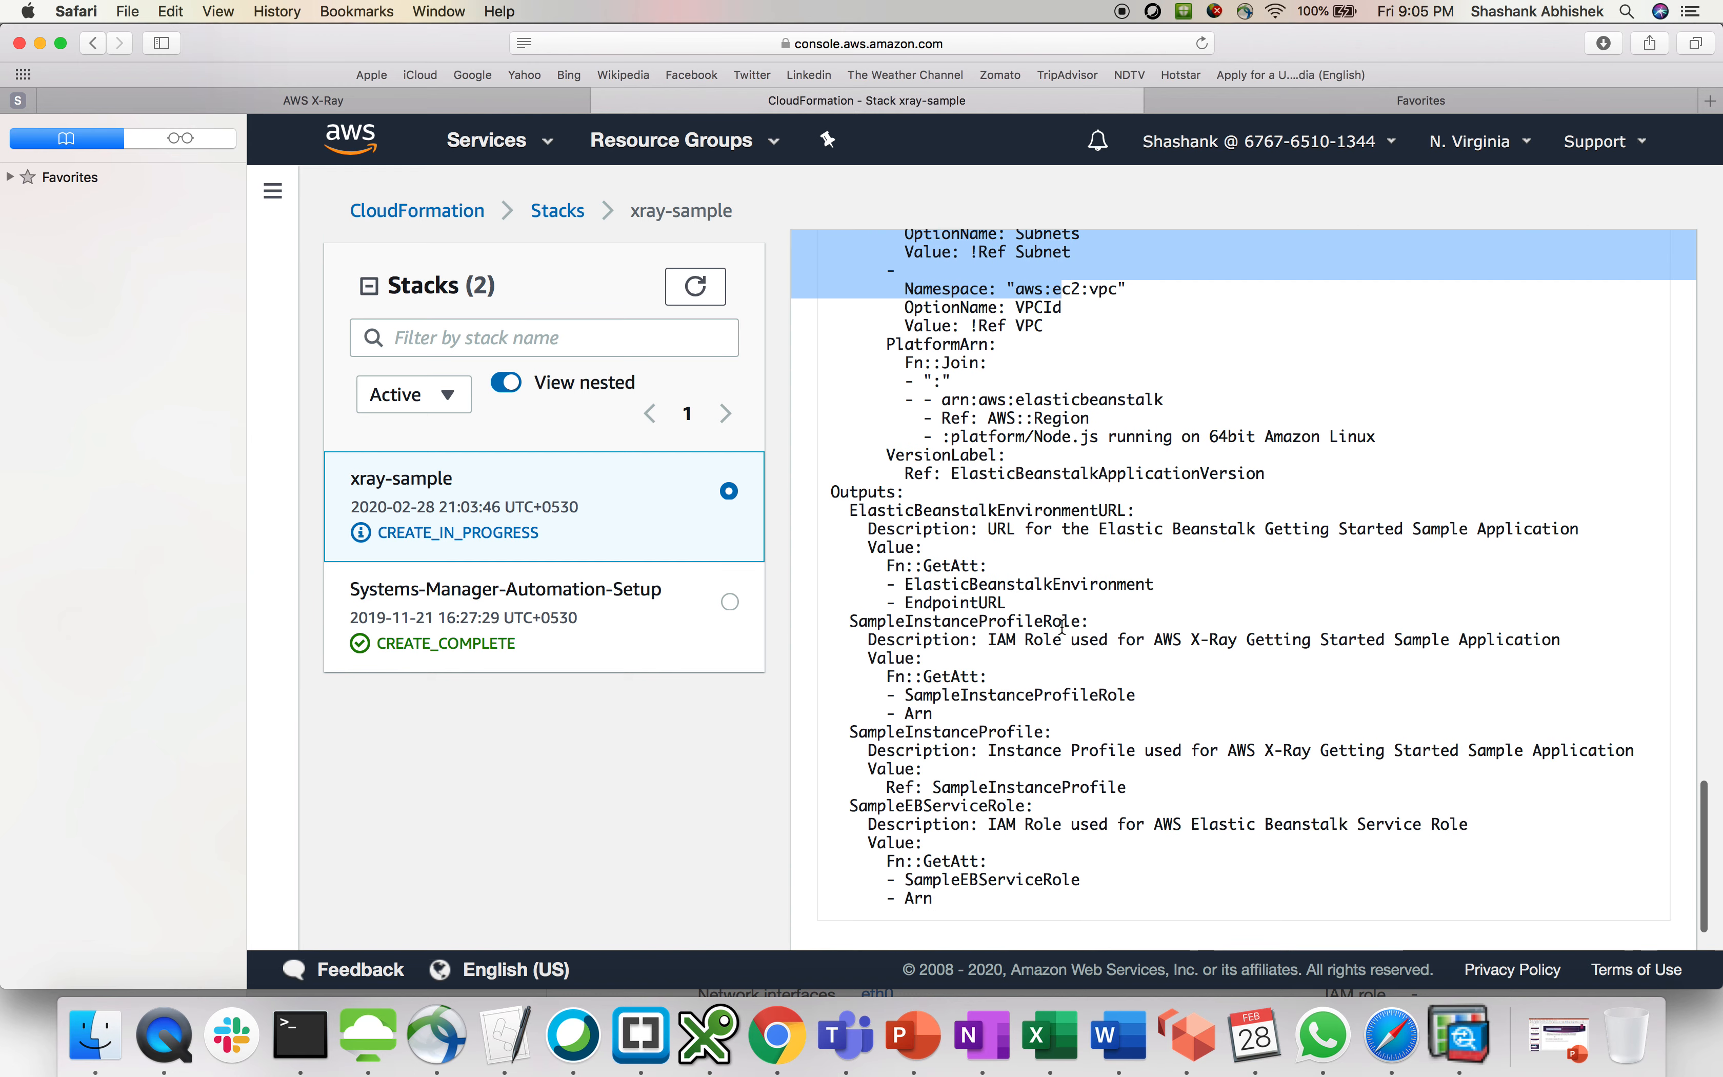
pyautogui.scroll(20, 1065, 630)
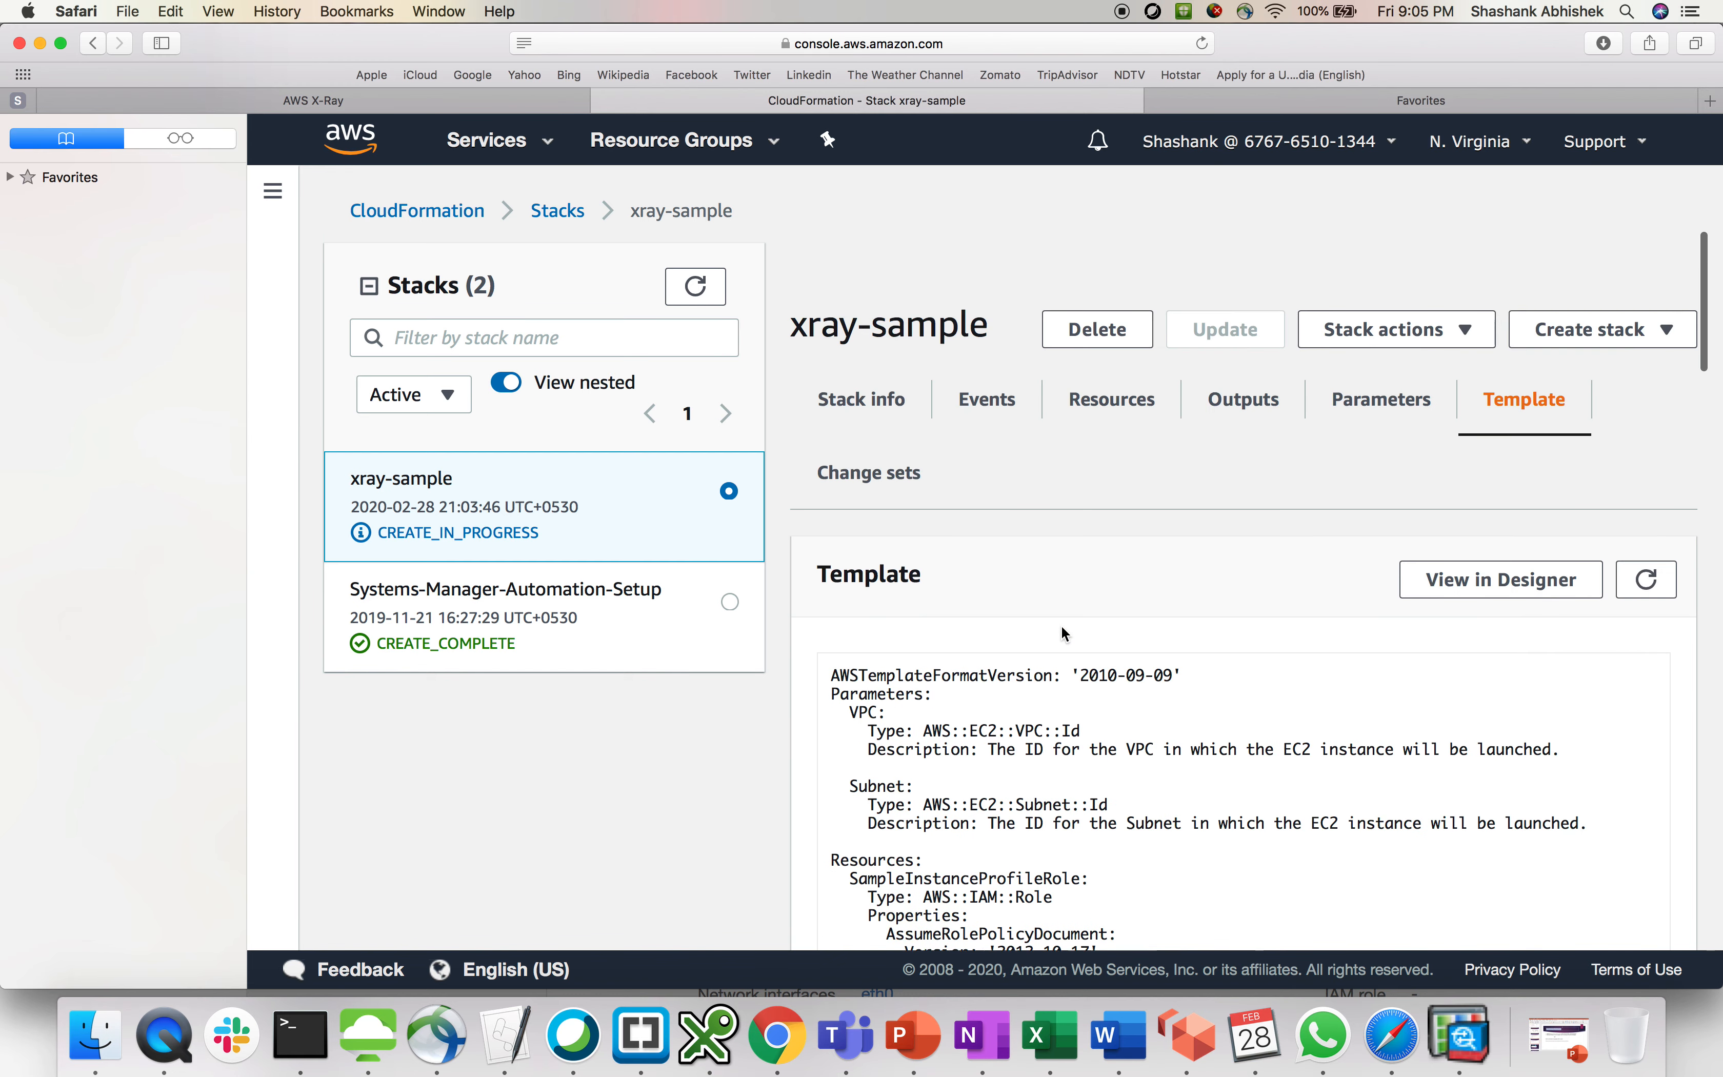
# Return to the xray-sample stack's resources, refresh the stack list and review the created resources.
pyautogui.scroll(-2, 1066, 634)
pyautogui.click(1133, 343)
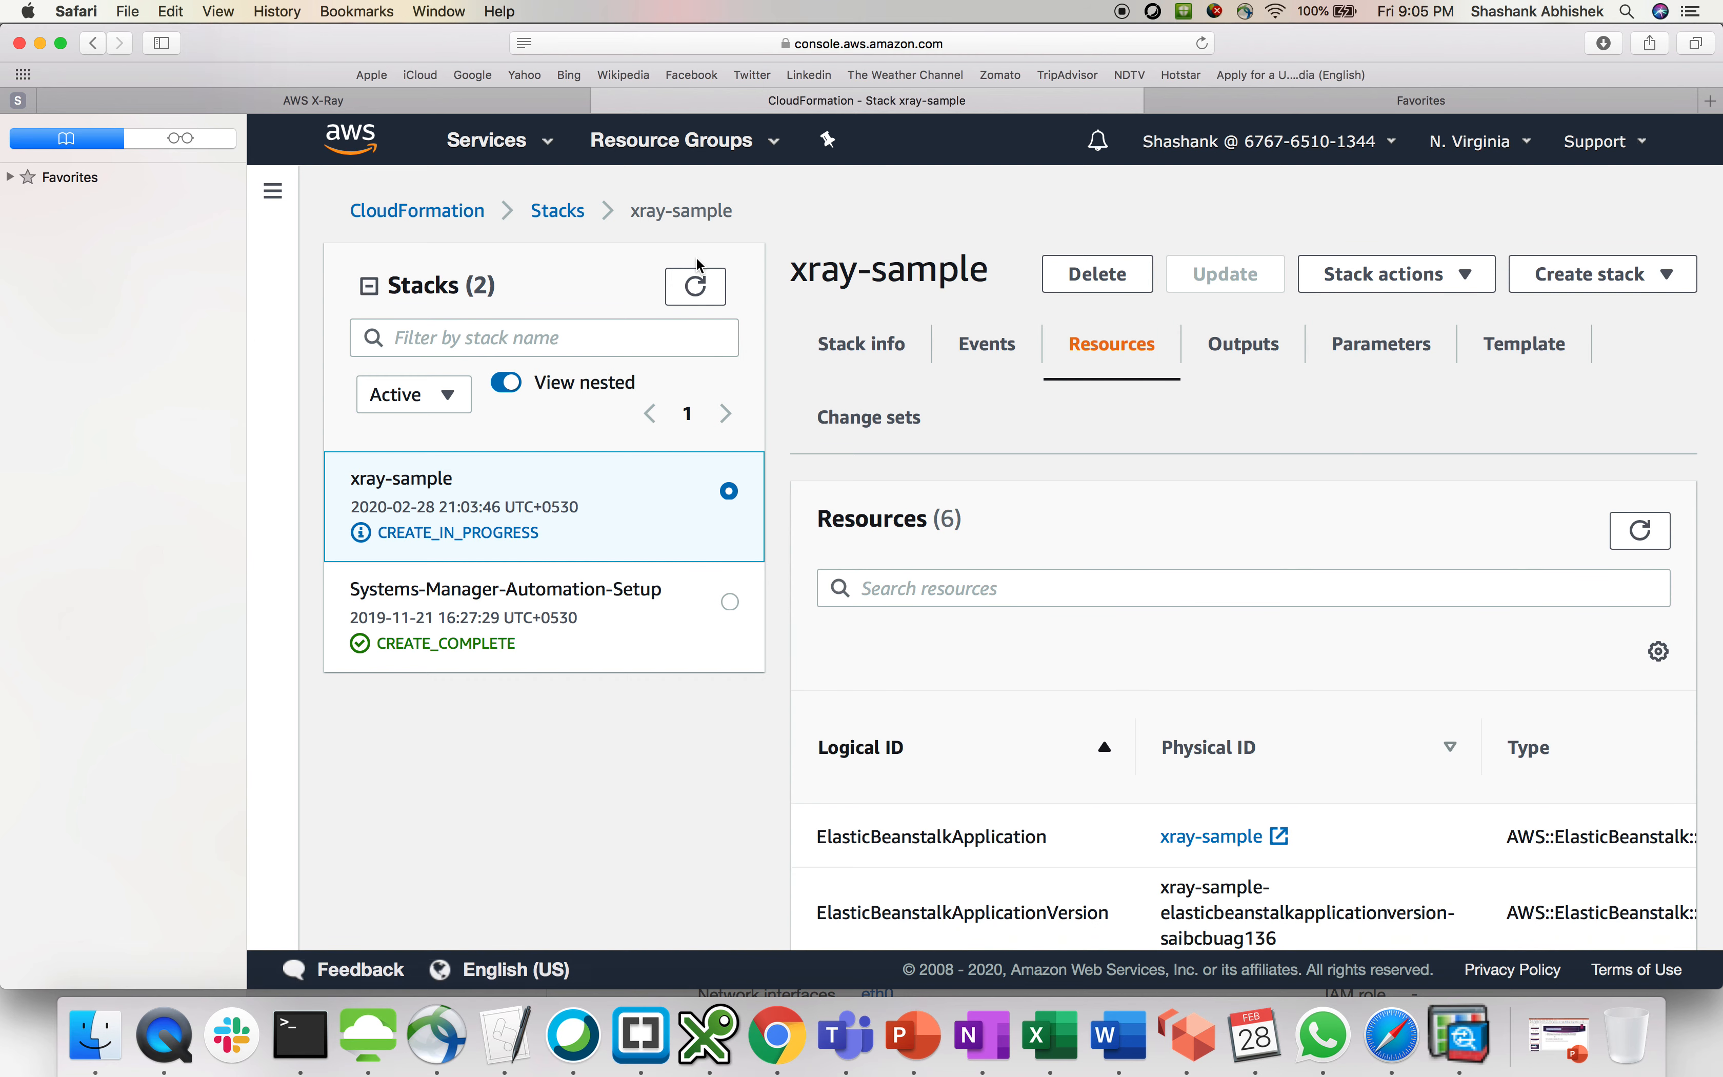
pyautogui.click(696, 285)
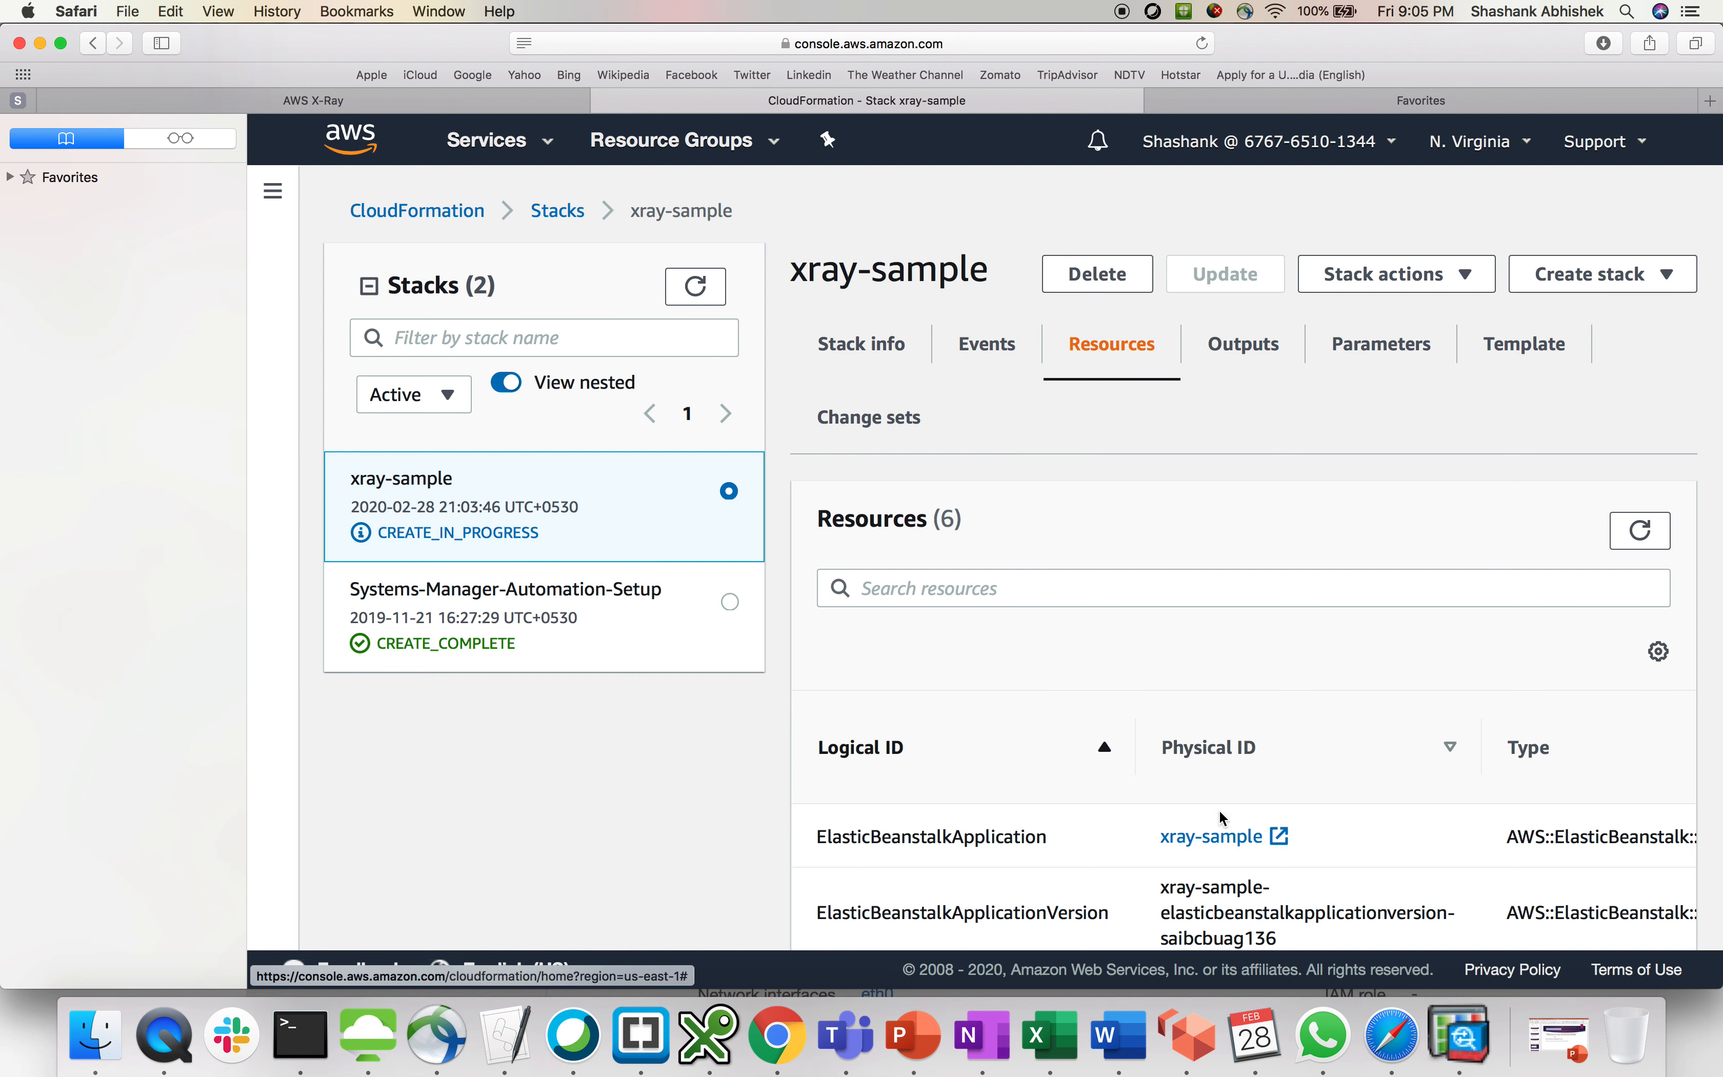
pyautogui.scroll(-5, 1222, 818)
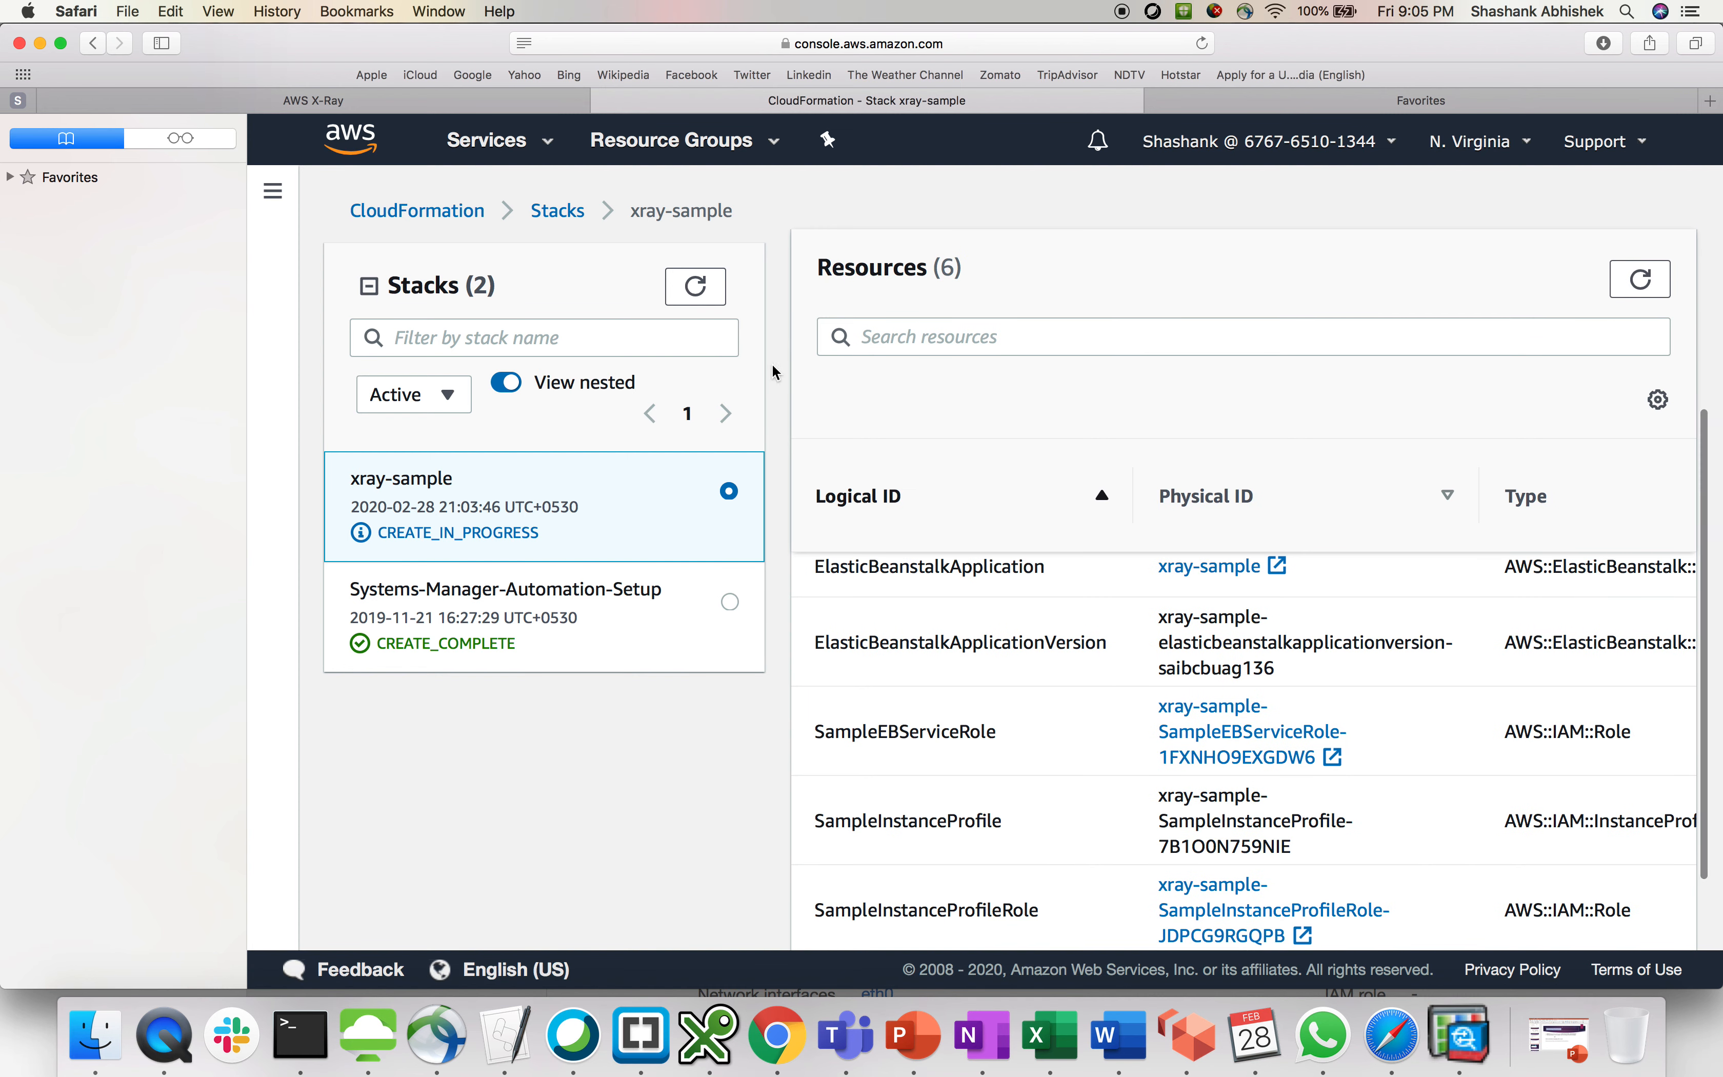
pyautogui.scroll(2, 1097, 698)
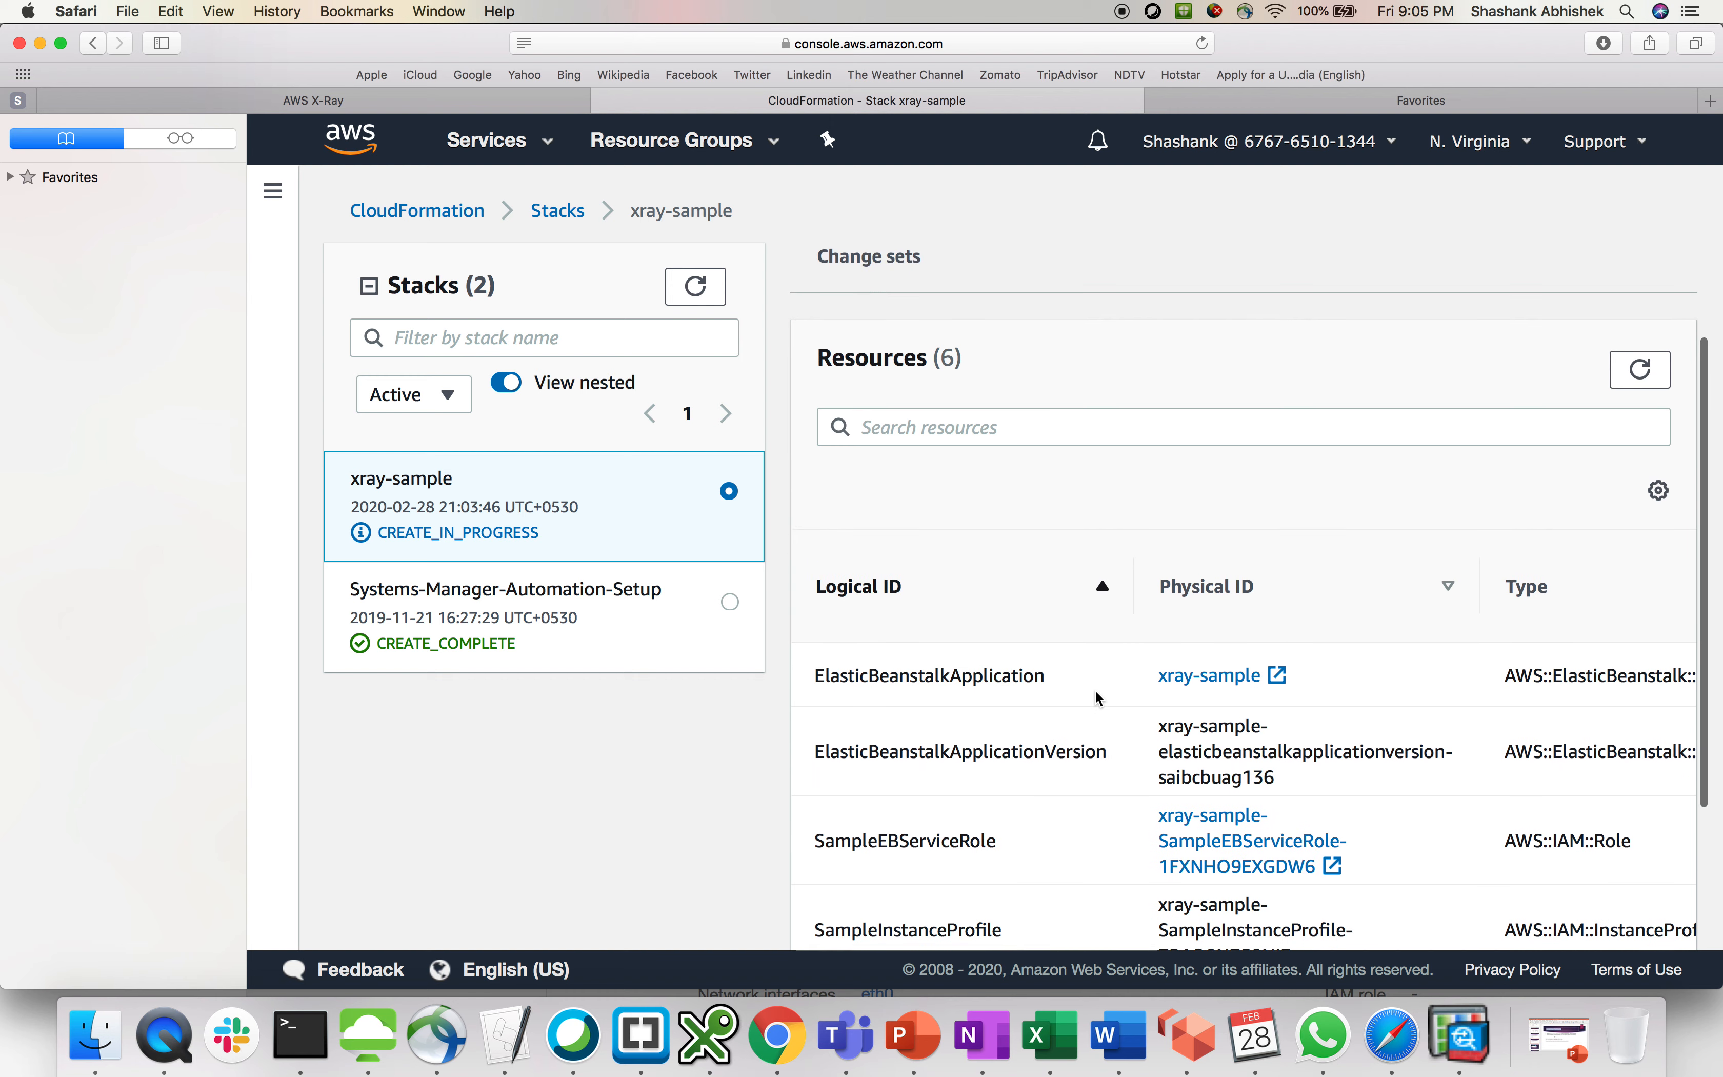
pyautogui.scroll(-3, 1098, 698)
pyautogui.scroll(2, 1094, 689)
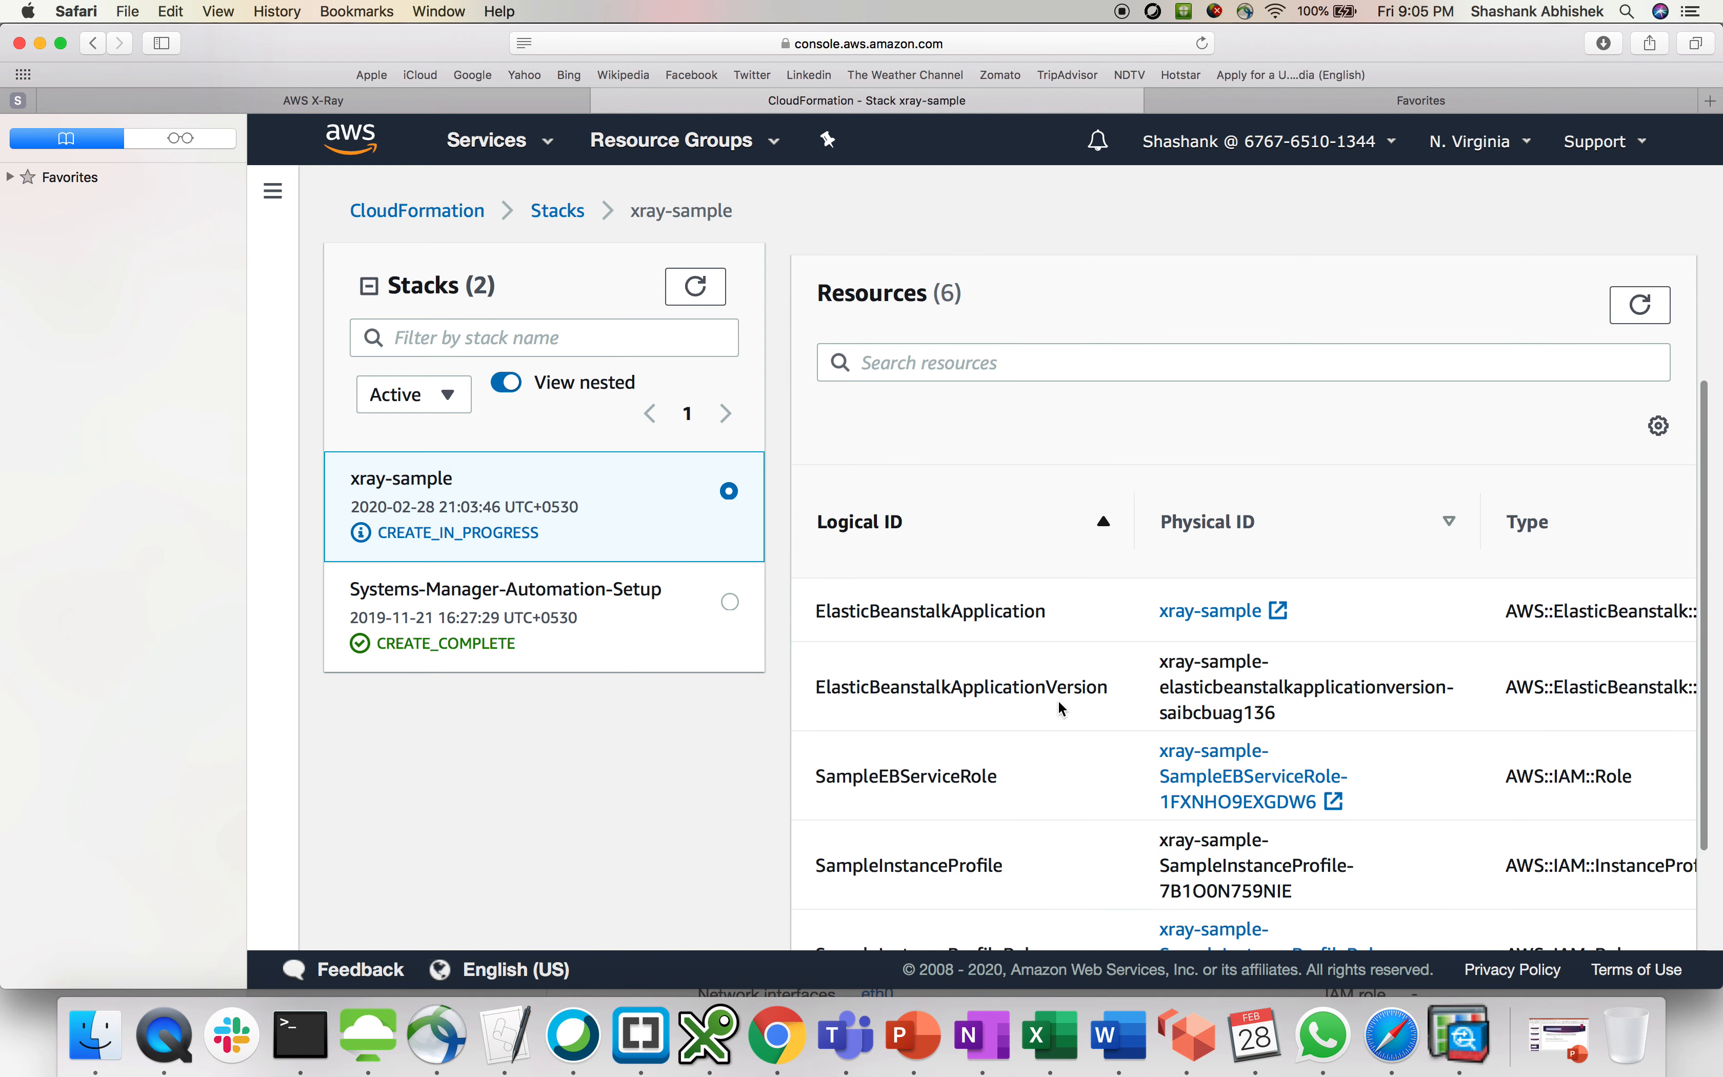
pyautogui.scroll(-4, 1058, 700)
pyautogui.scroll(3, 1058, 700)
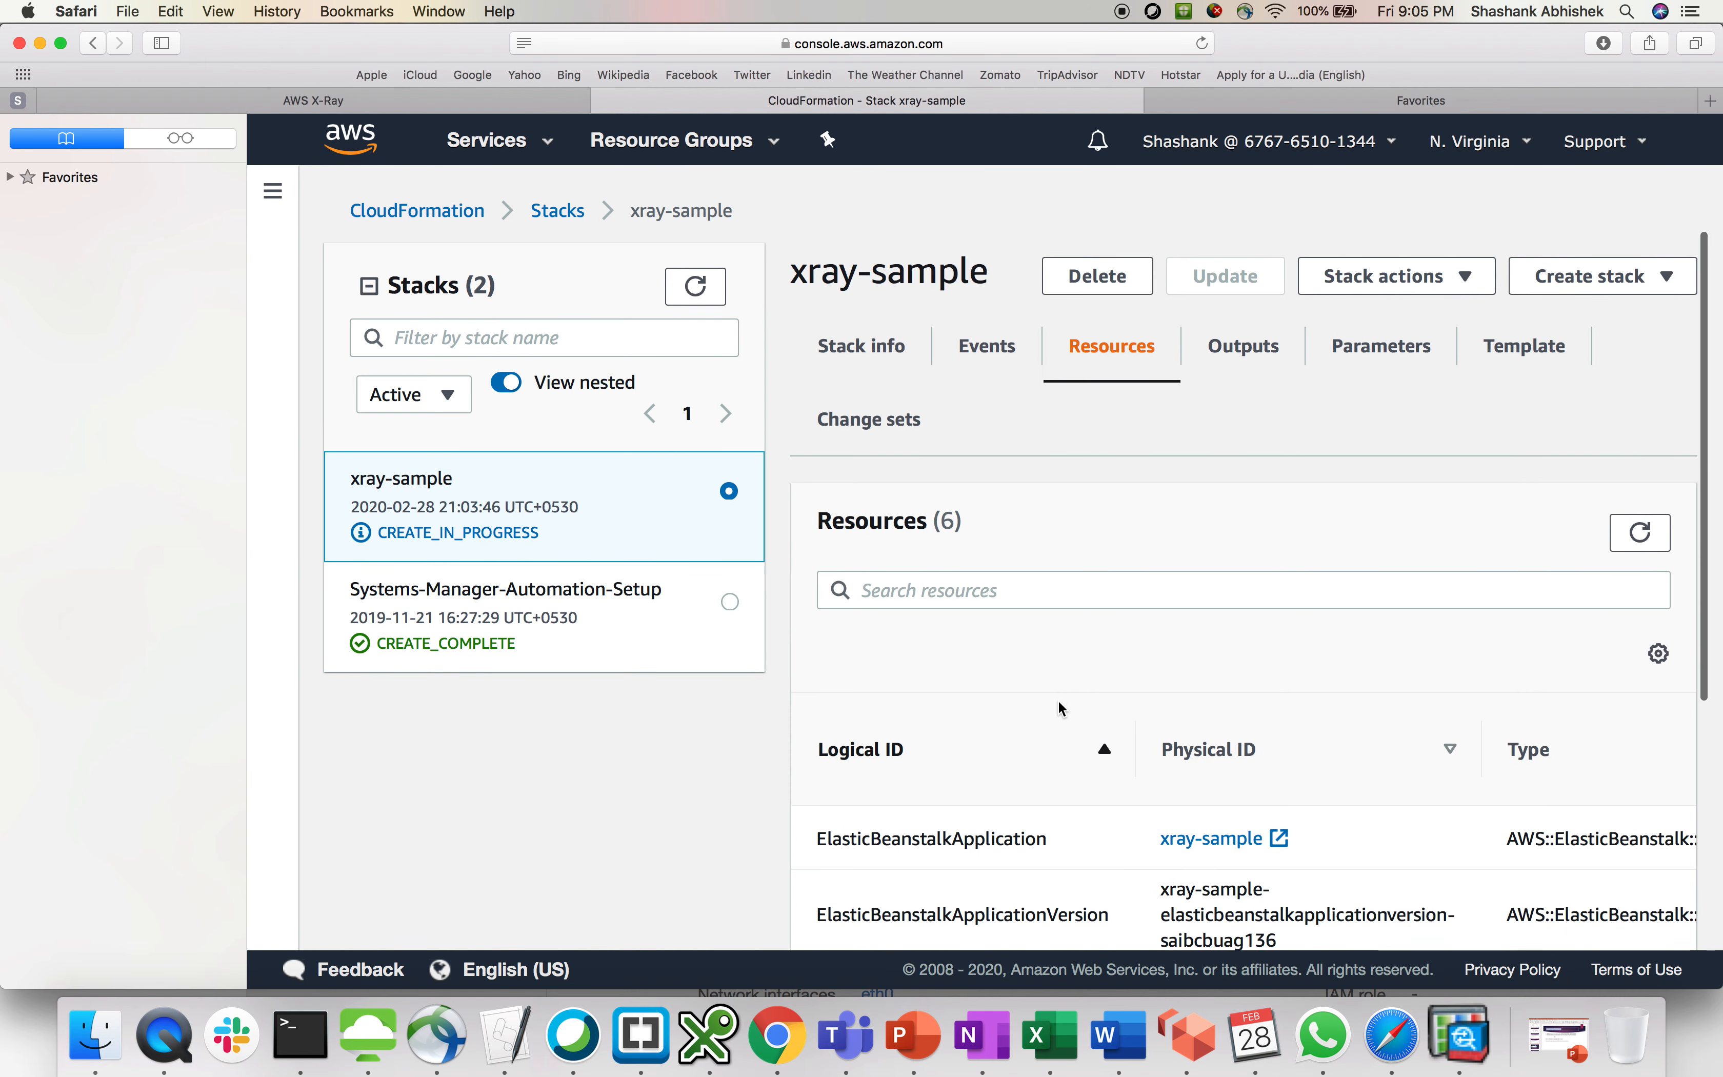
# Check the xray-sample stack's outputs and latest events, refreshing the stack list and noting the XRayWriteOnlyPolicy event.
pyautogui.click(1244, 344)
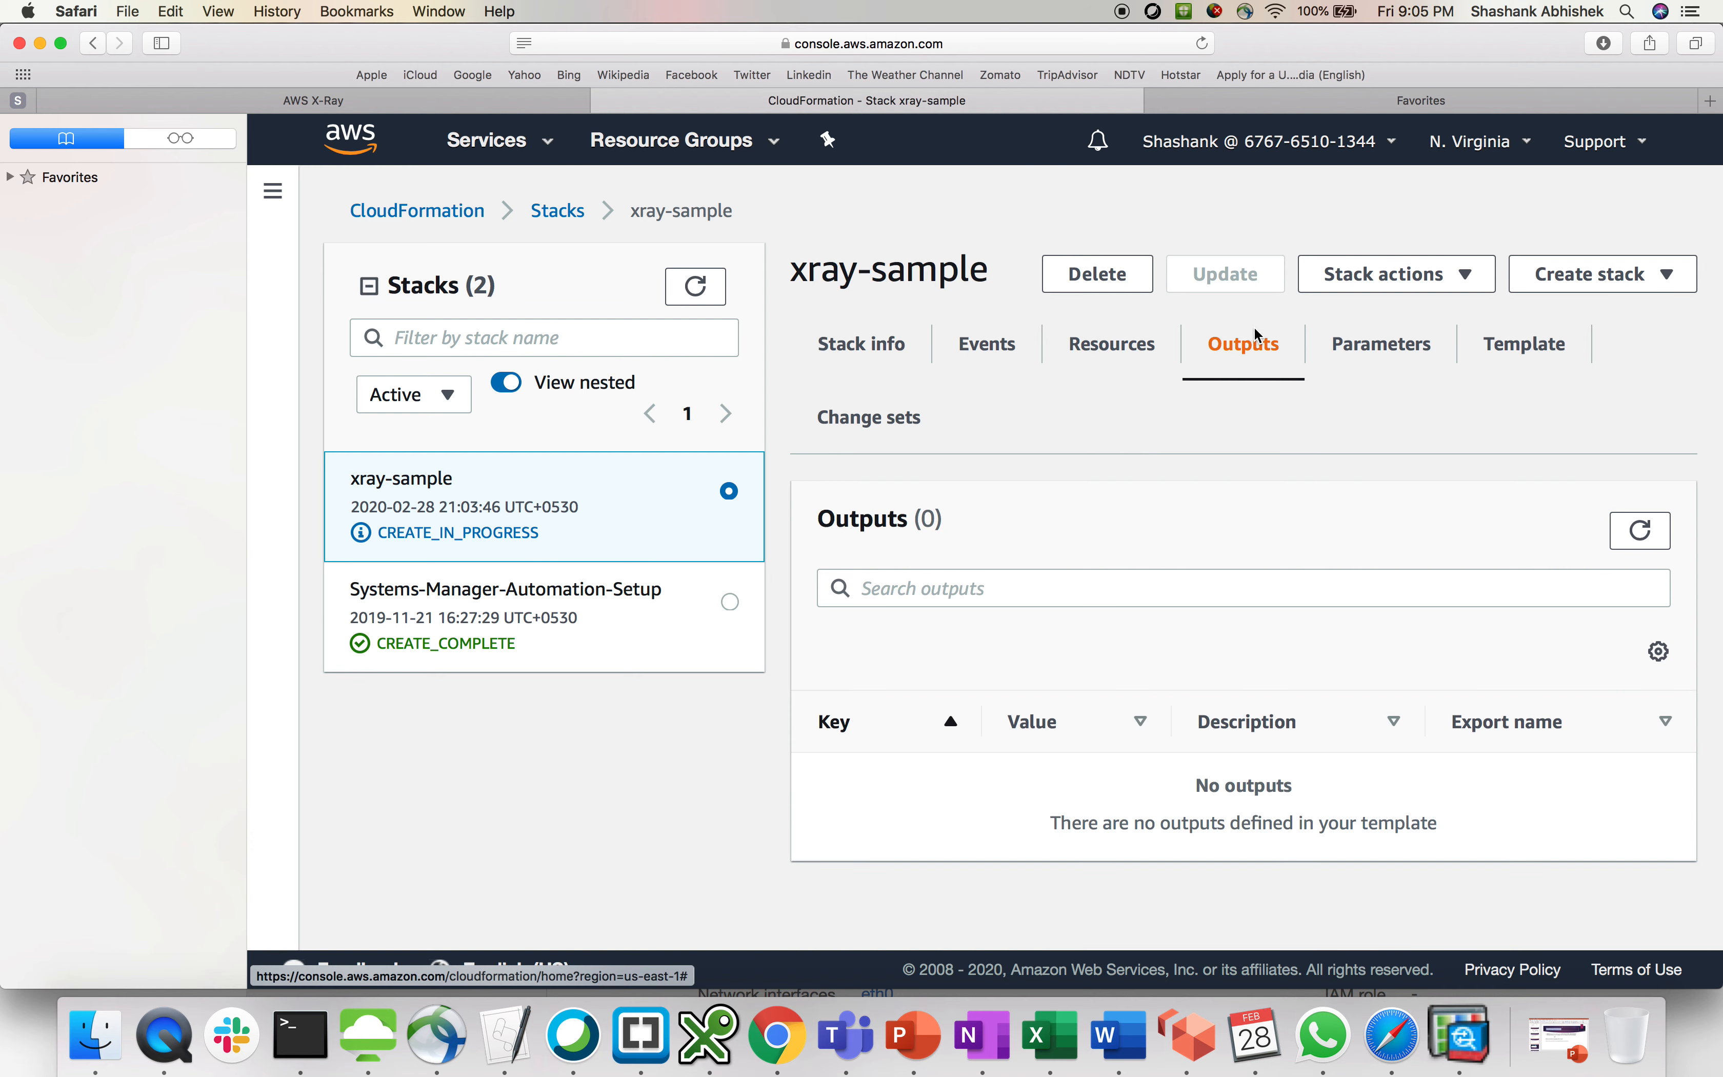
pyautogui.click(998, 353)
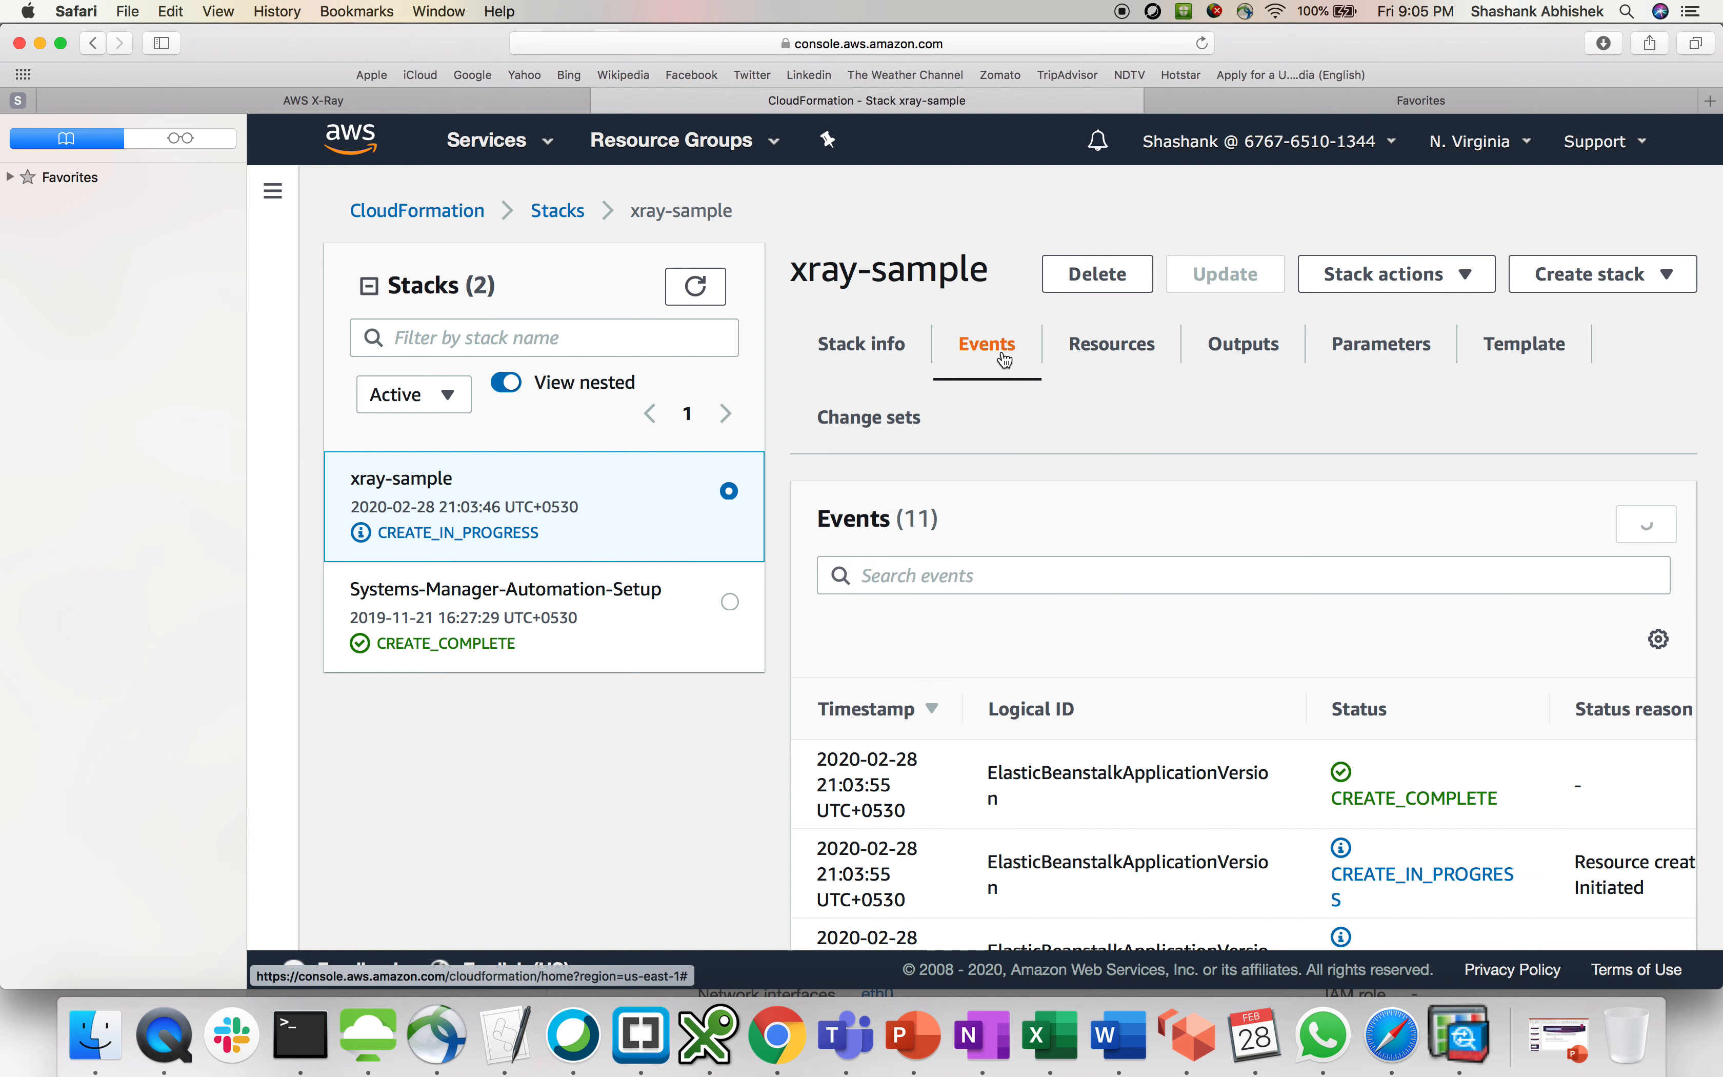
pyautogui.click(695, 286)
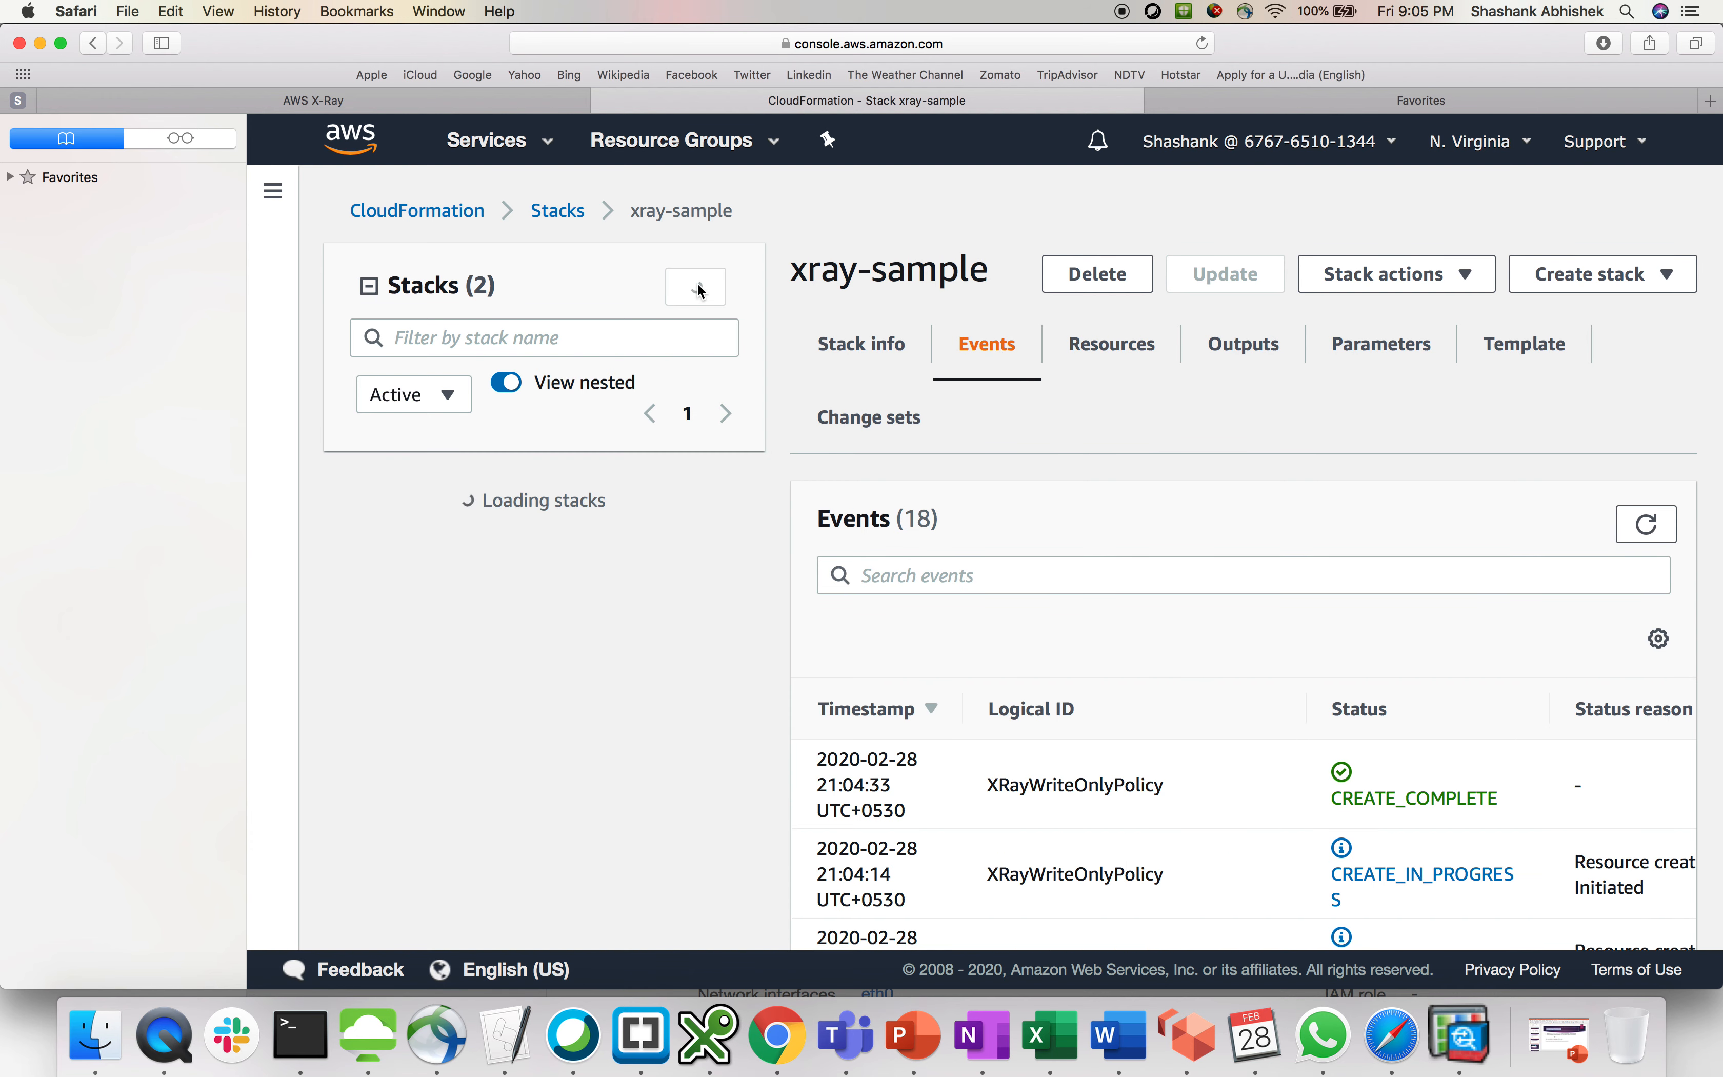
pyautogui.moveTo(1177, 798); pyautogui.dragTo(975, 791)
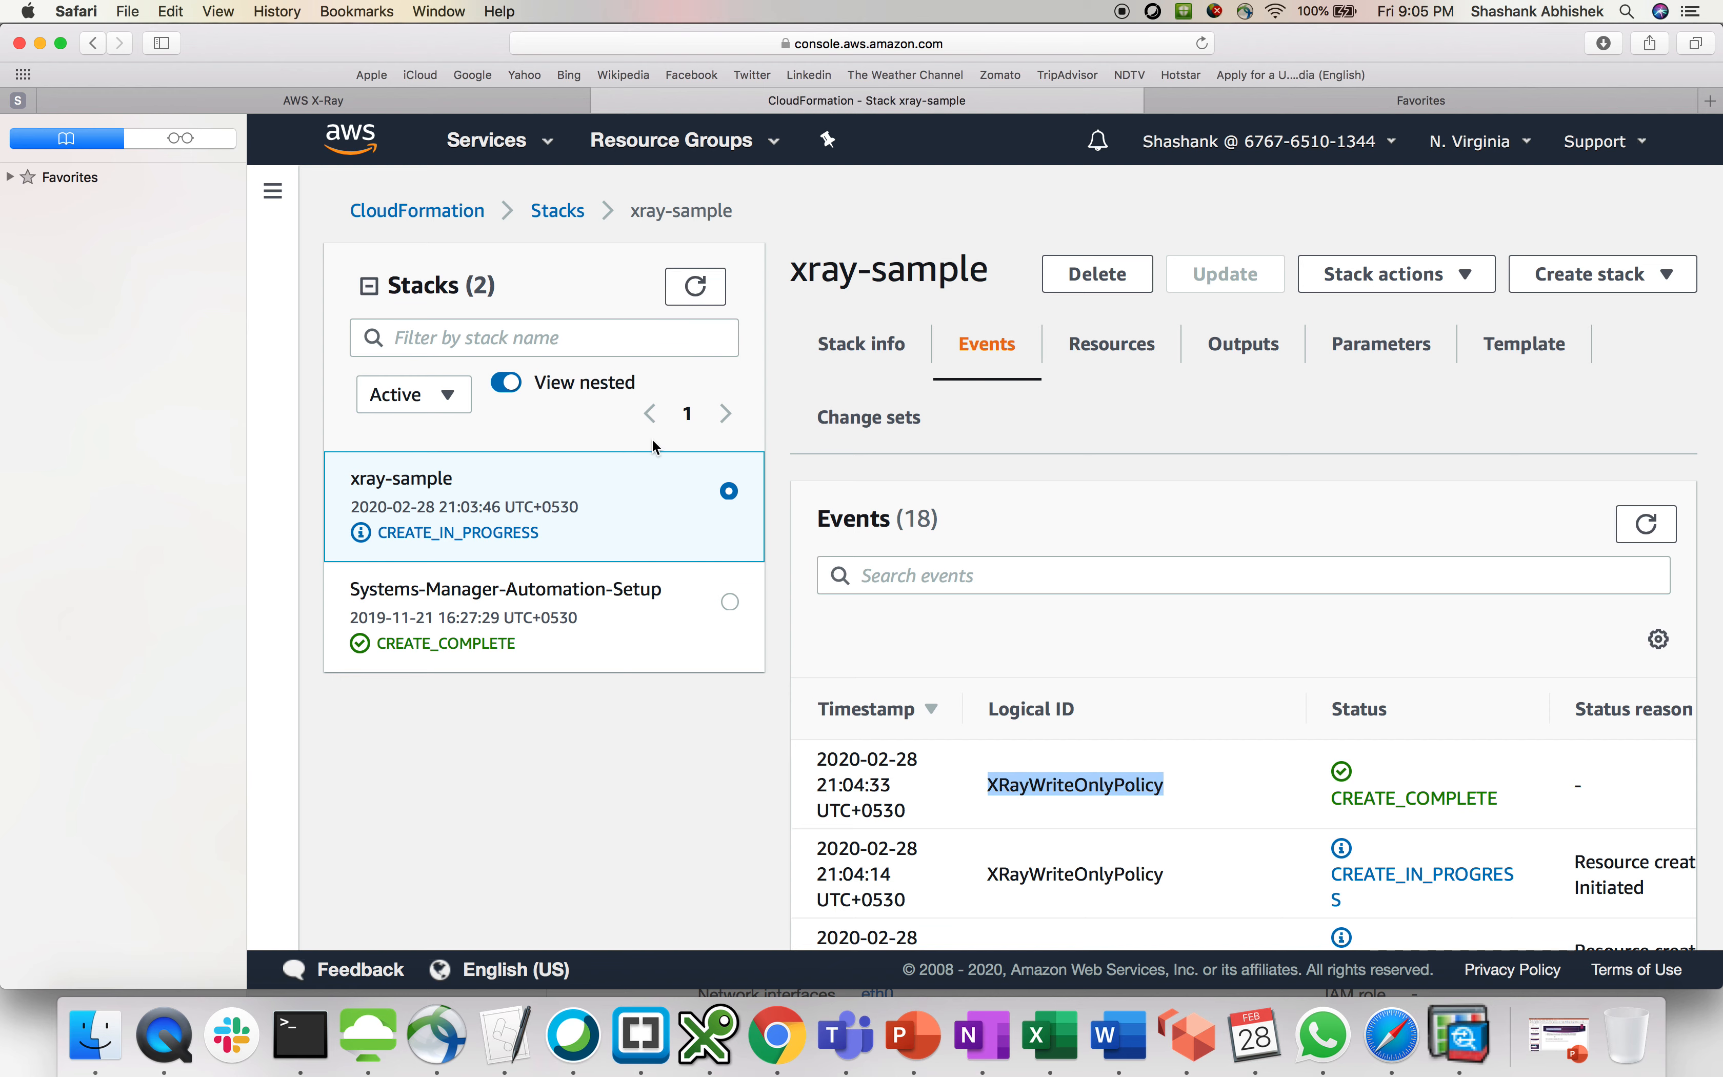
# Open the Elastic Beanstalk console in a new browser tab and close the services list.
pyautogui.click(512, 157)
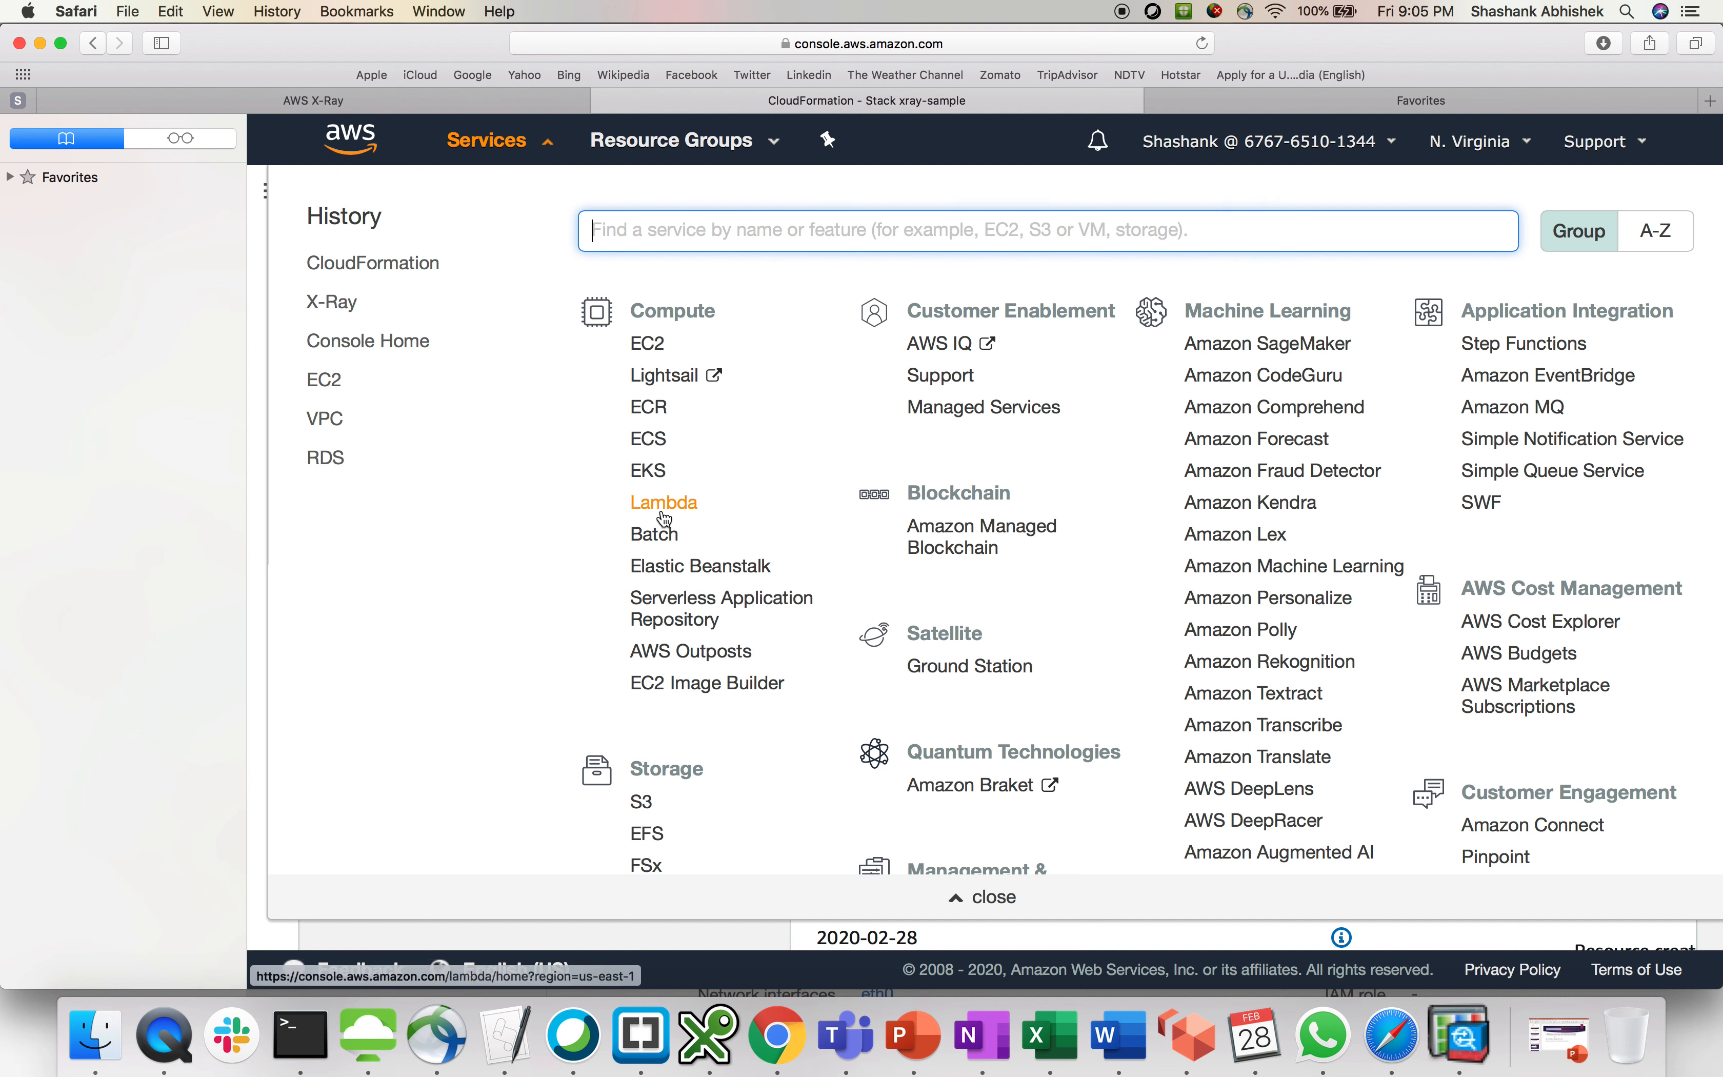
pyautogui.rightClick(678, 578)
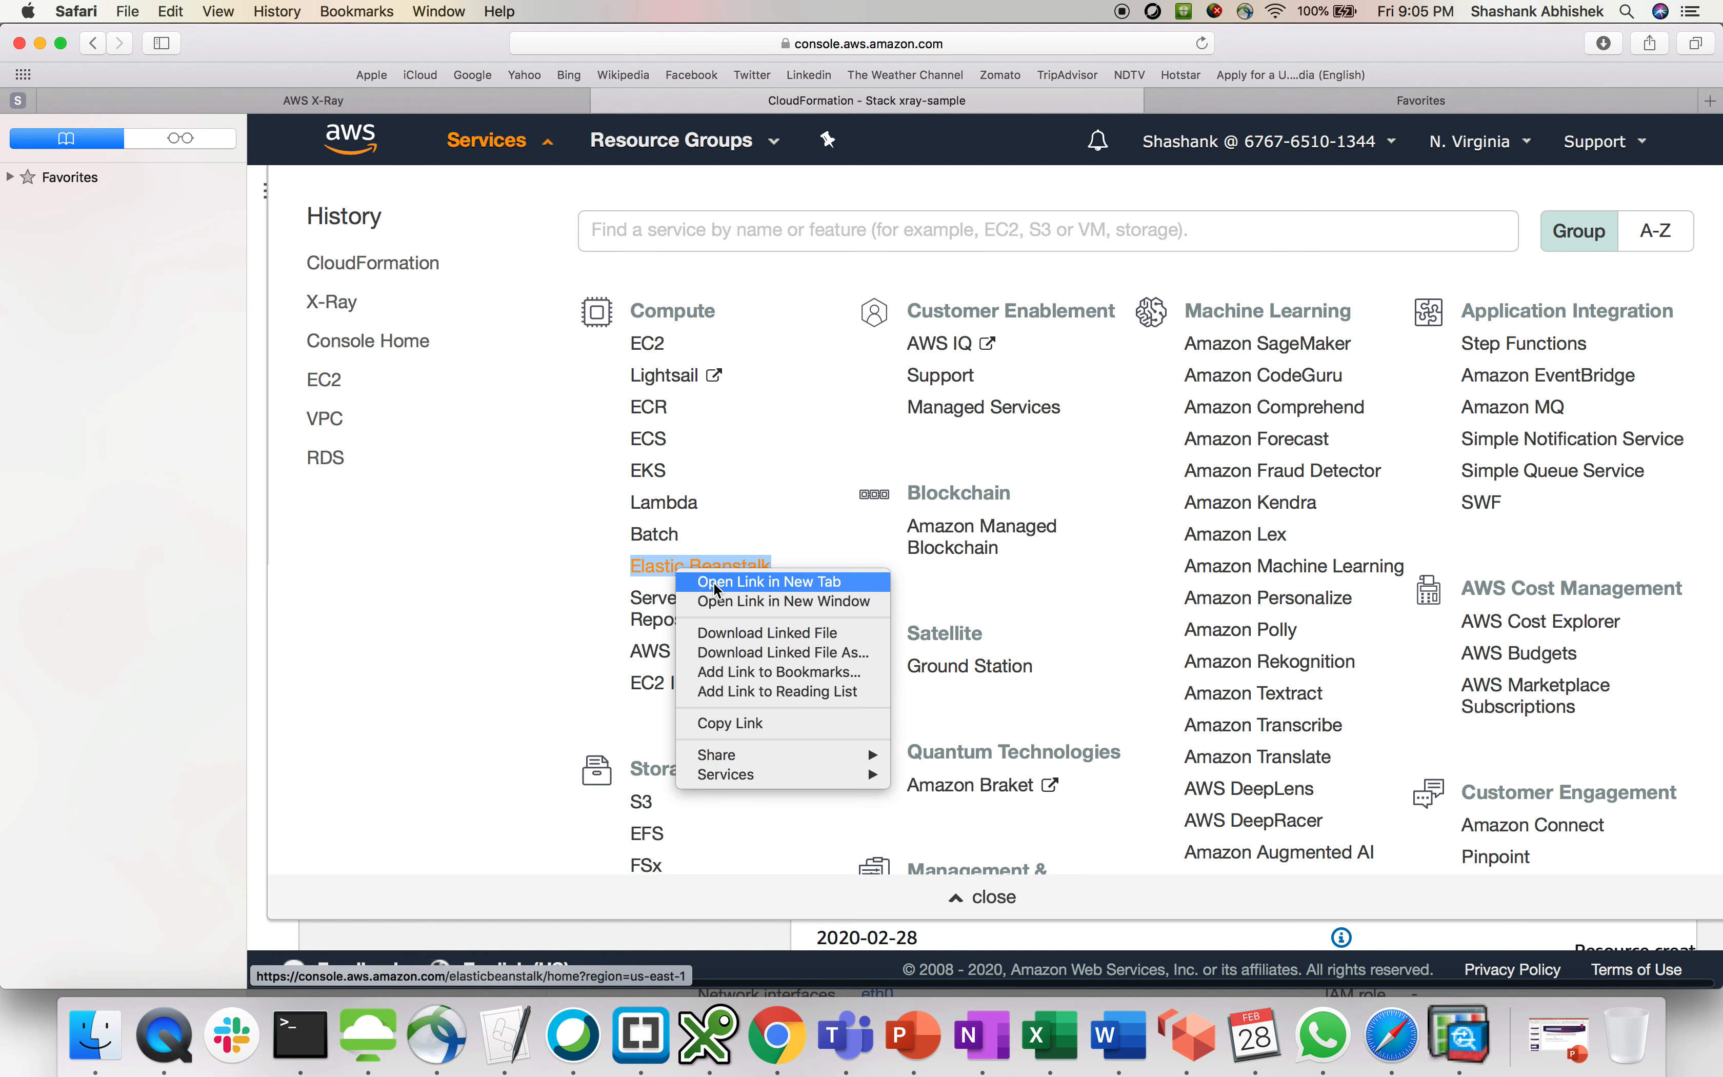
pyautogui.click(719, 582)
pyautogui.click(551, 148)
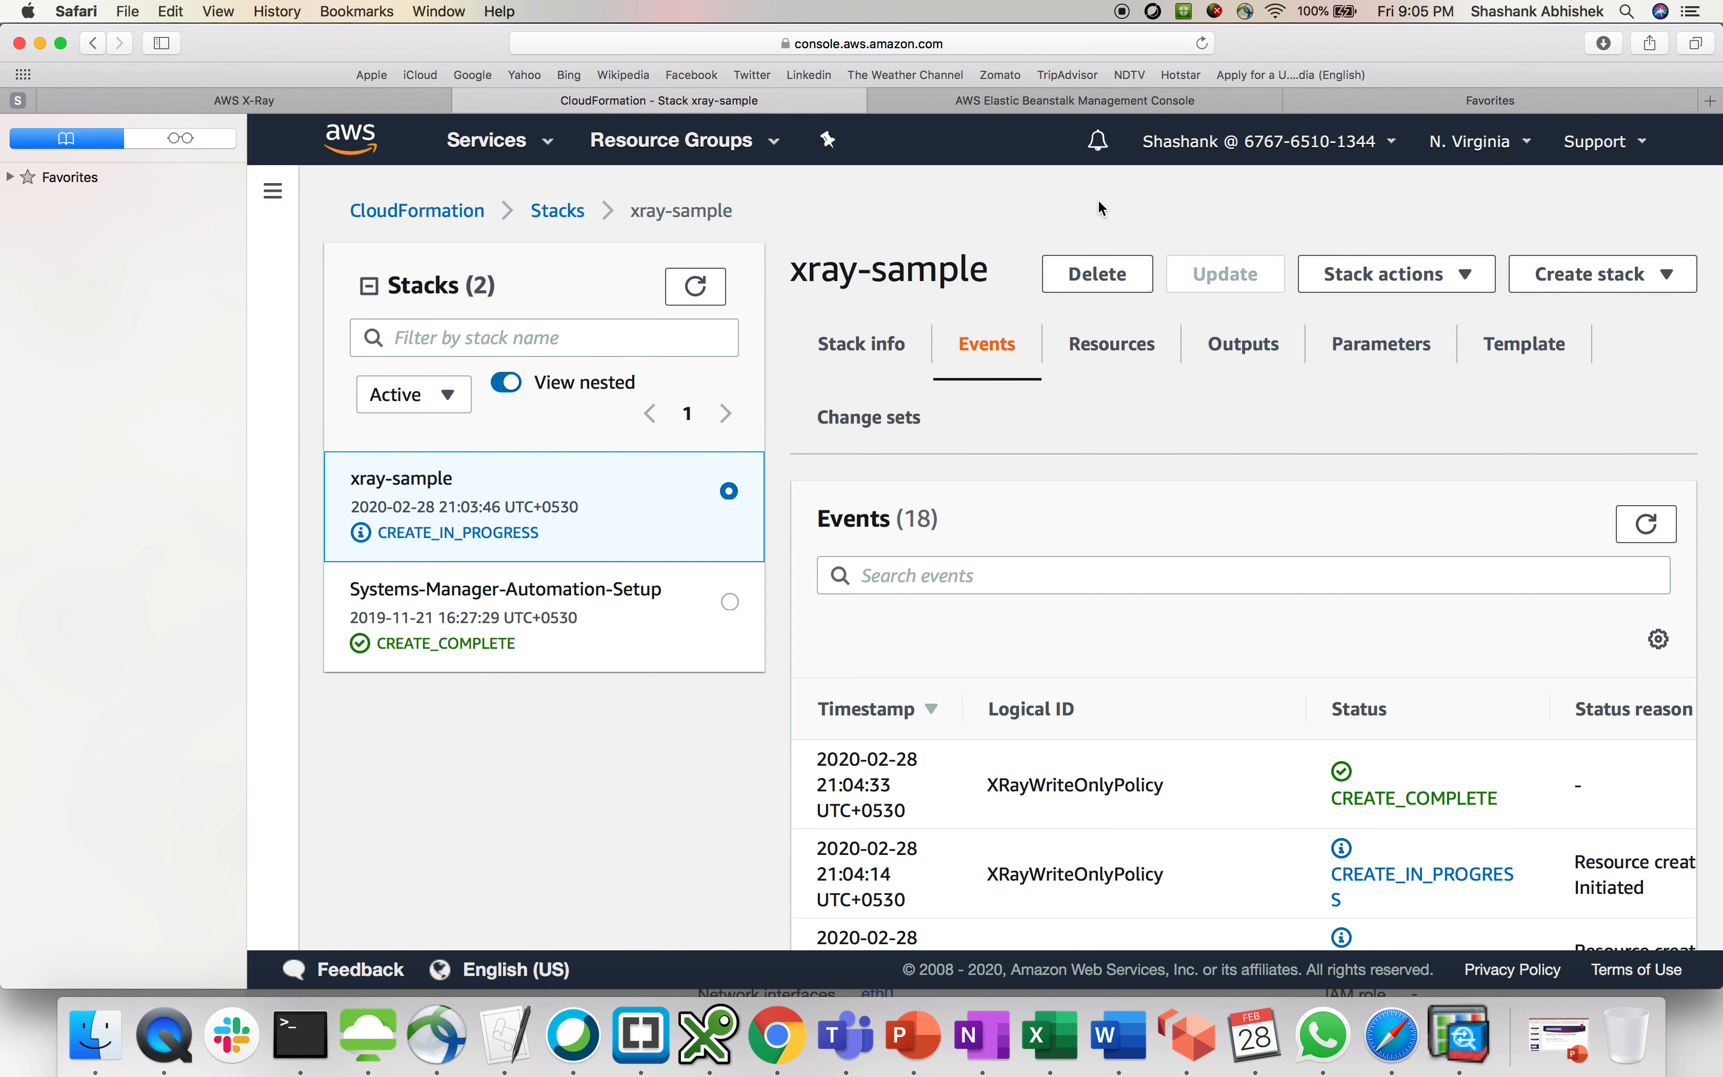
# Refresh the xray-sample events and the stack list, and review the sample application launch instructions in the X-Ray console.
pyautogui.click(1660, 536)
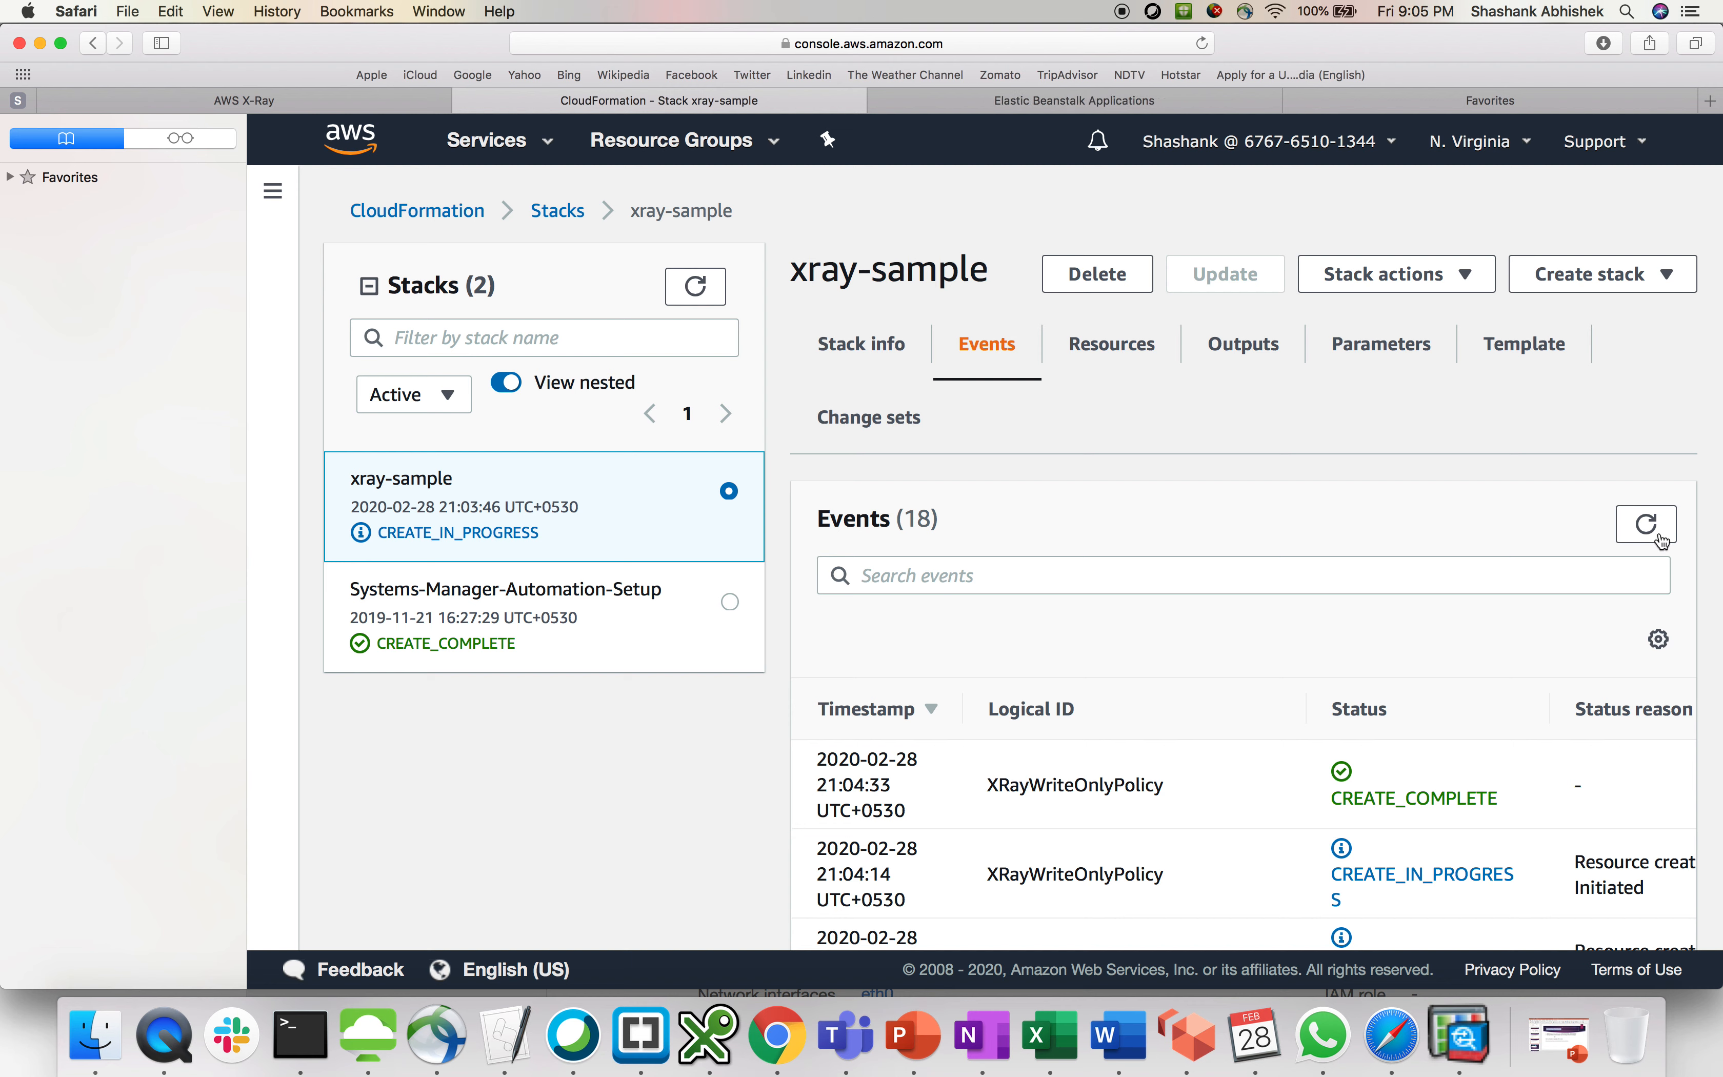
pyautogui.click(695, 289)
pyautogui.click(244, 101)
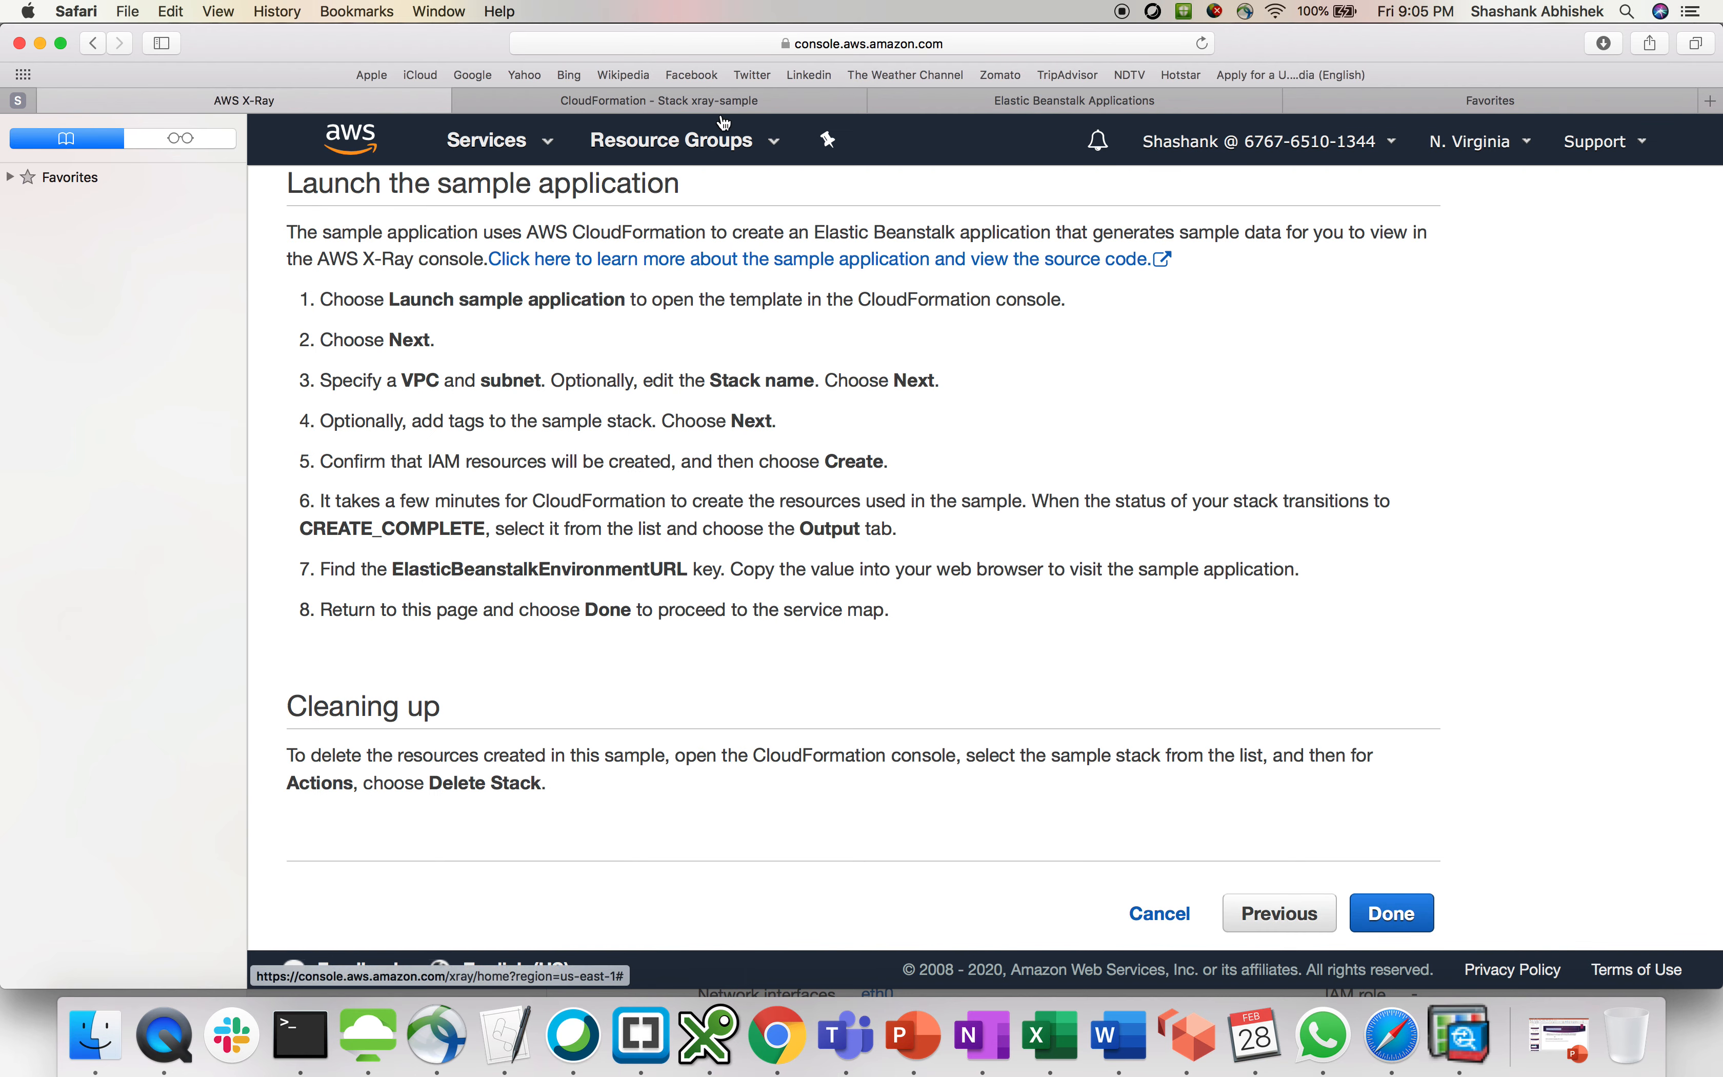
pyautogui.click(721, 105)
# Switch Elastic Beanstalk to its new console and locate the xray-sample application in the applications list.
pyautogui.click(968, 105)
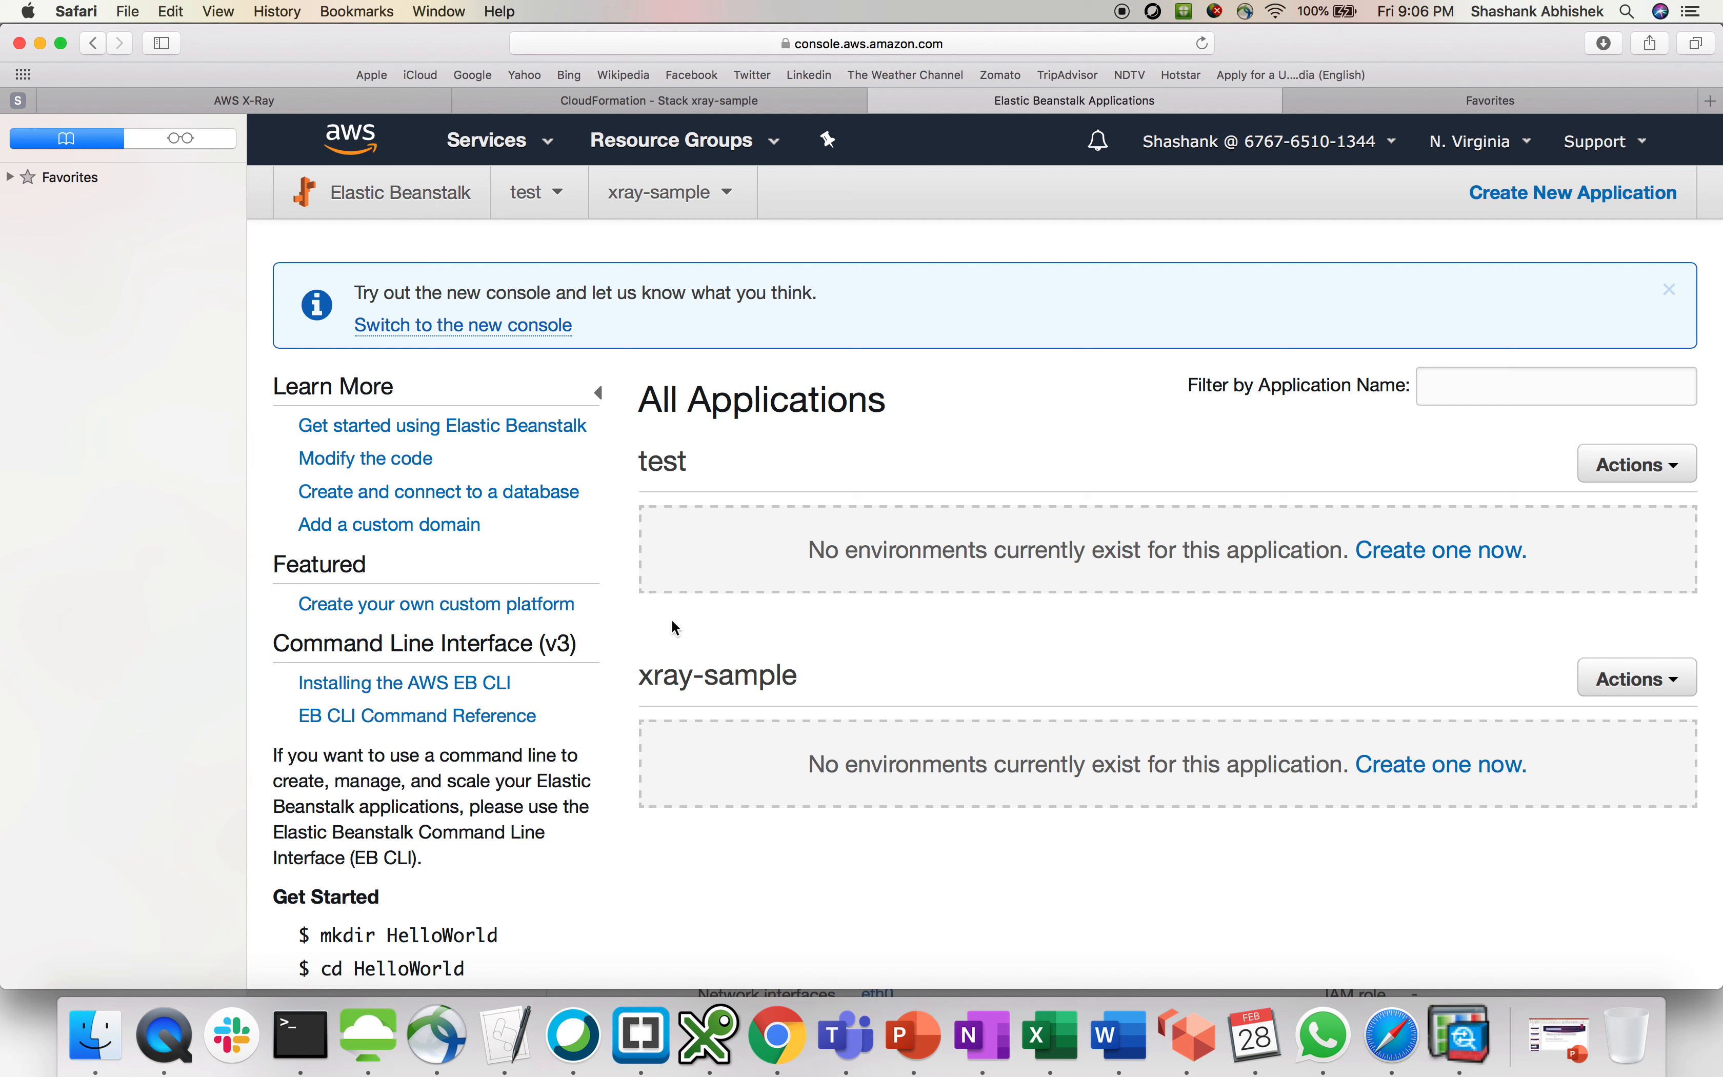
pyautogui.click(651, 208)
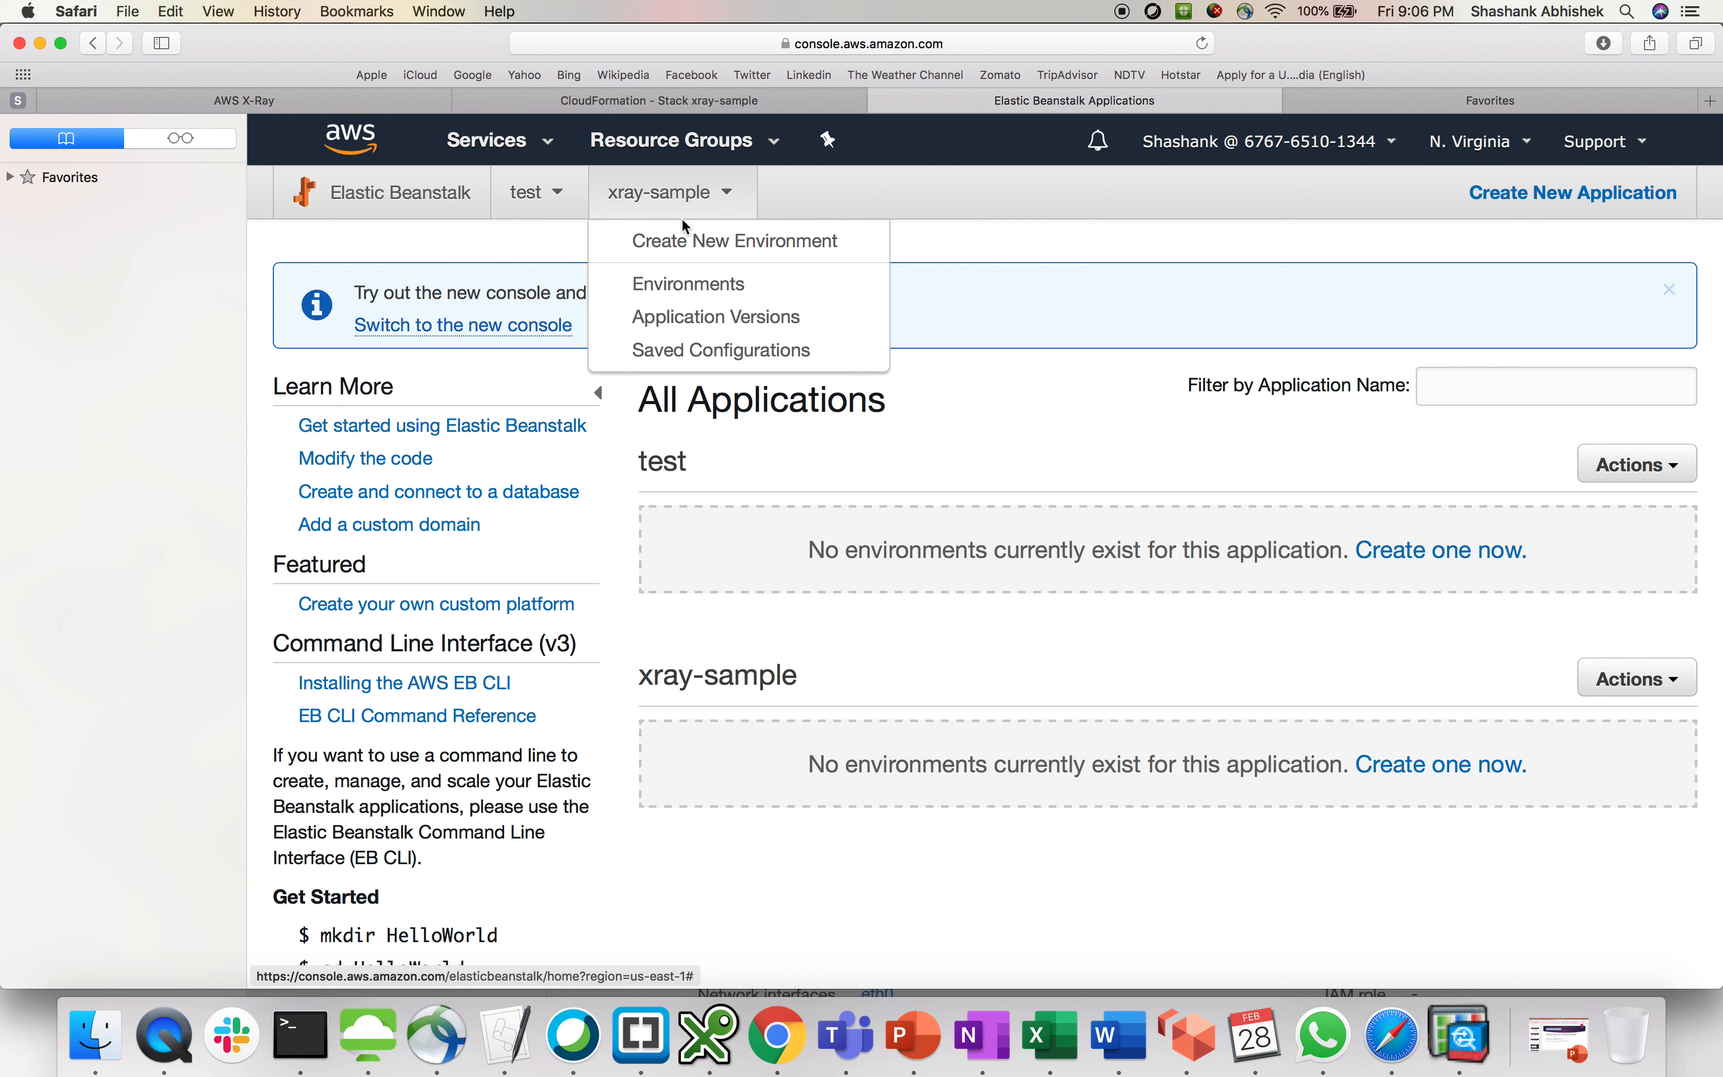
pyautogui.click(440, 194)
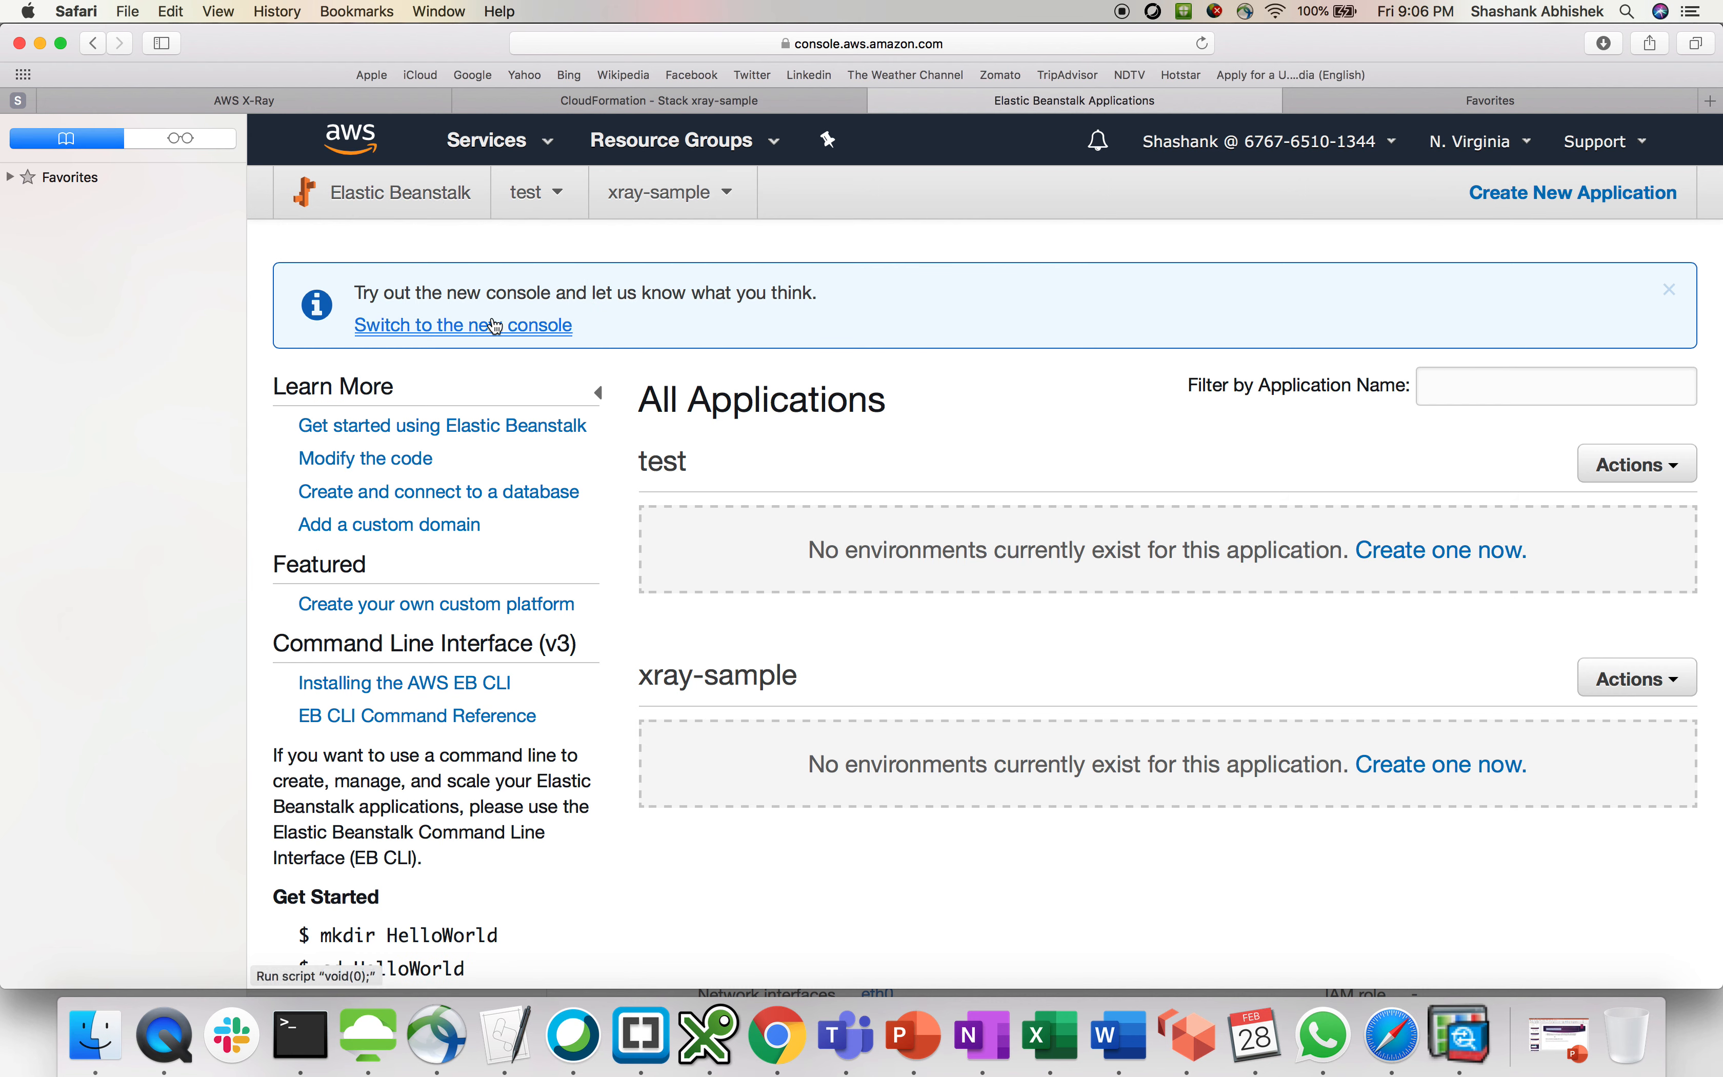
pyautogui.click(496, 327)
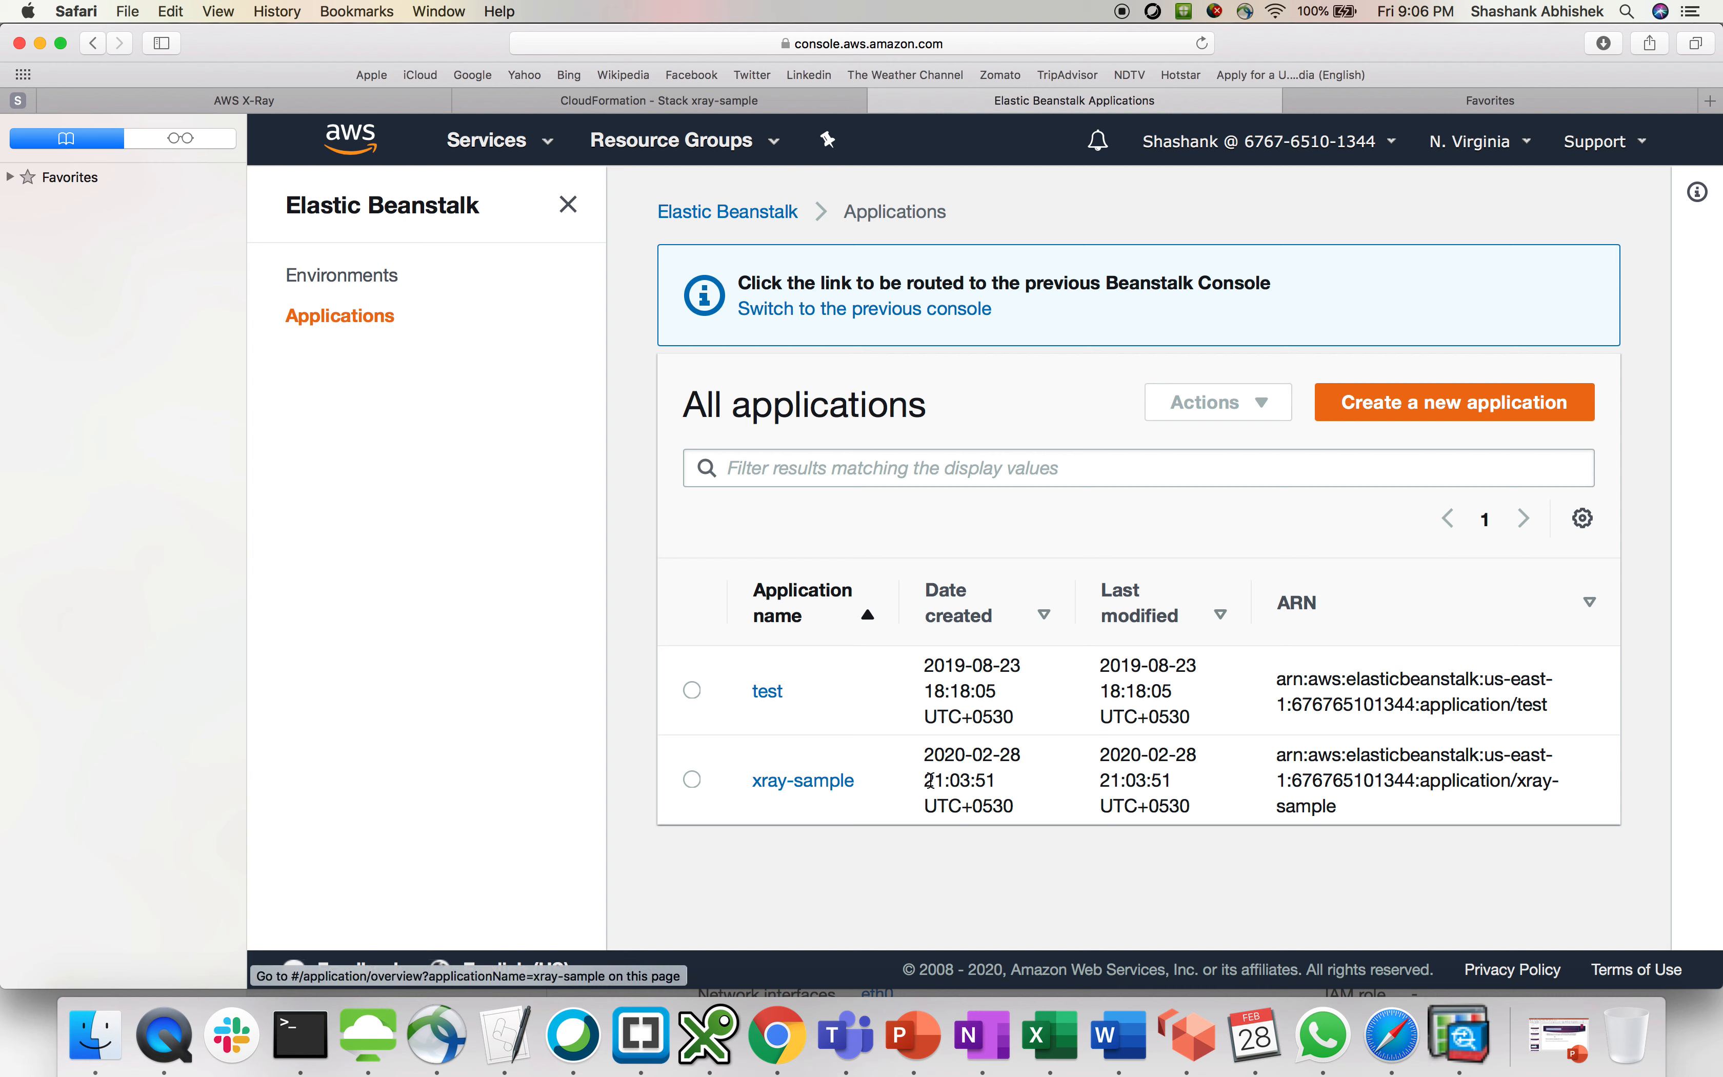
pyautogui.moveTo(896, 800); pyautogui.dragTo(779, 787)
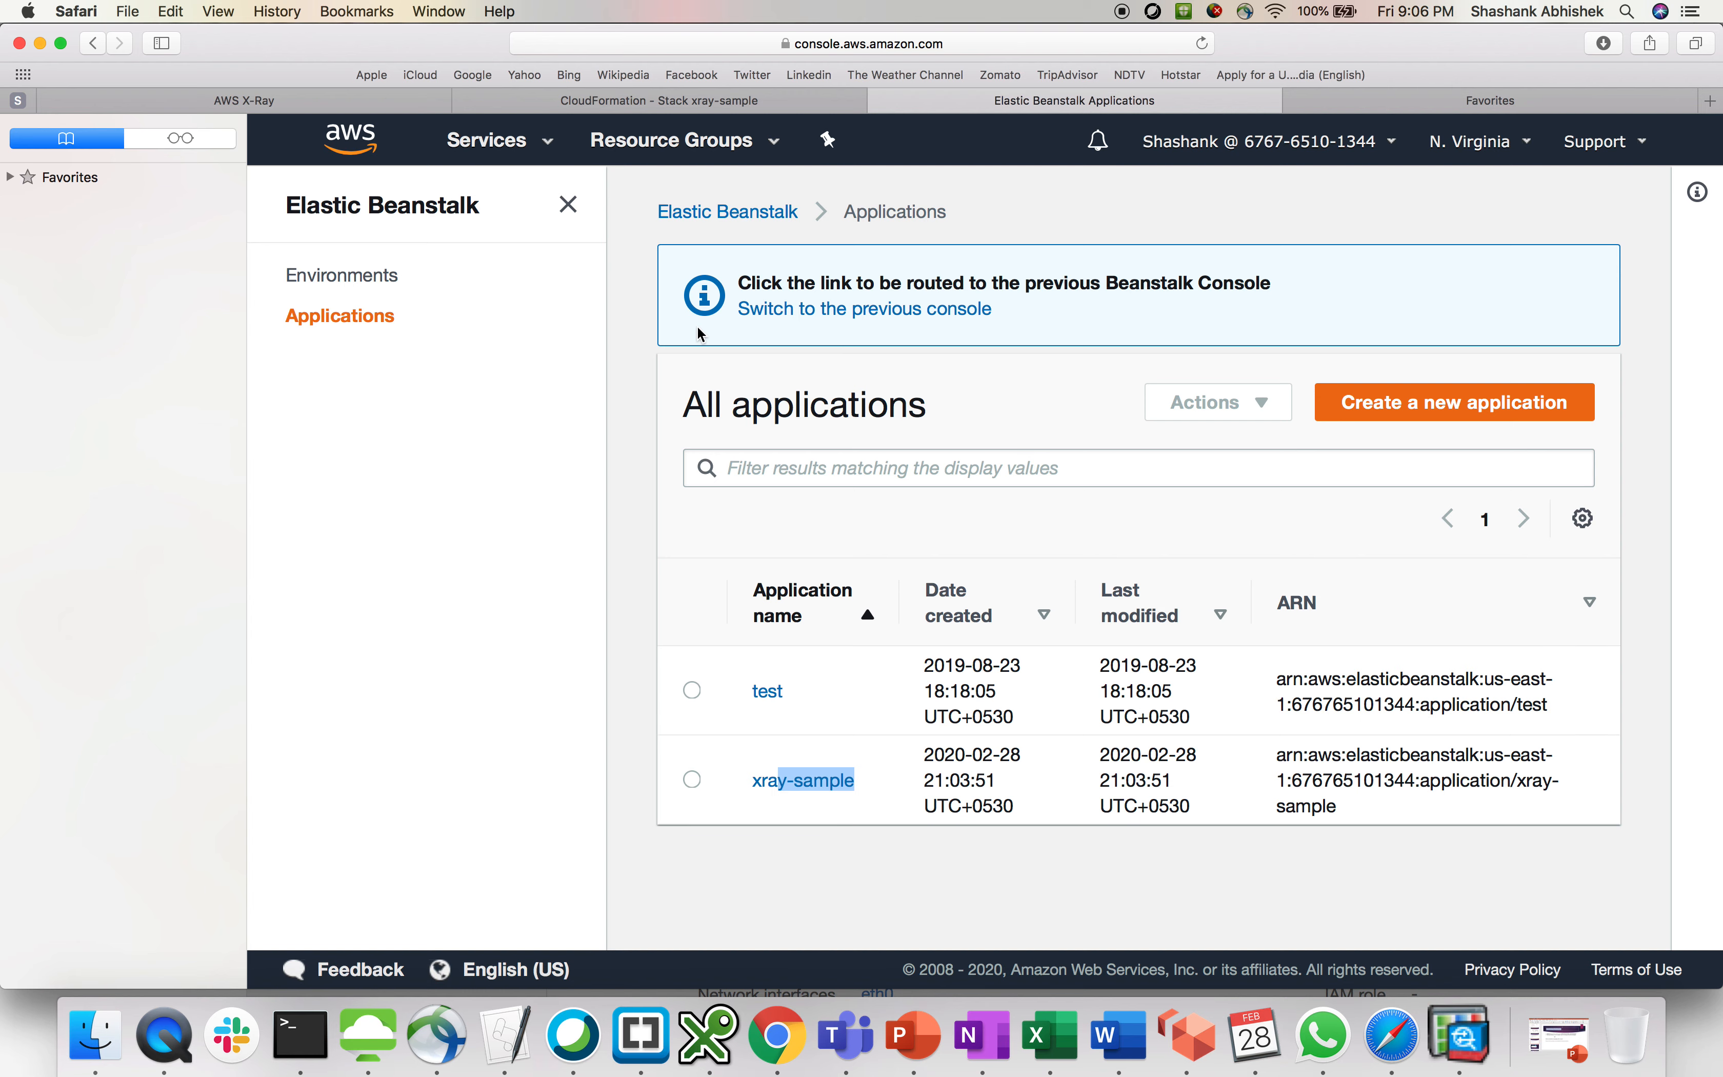
# Return to CloudFormation, refresh the stack list and examine the events of awseb-e-2awrw8fkbt-stack, including StartupSignupsTable.
pyautogui.click(581, 101)
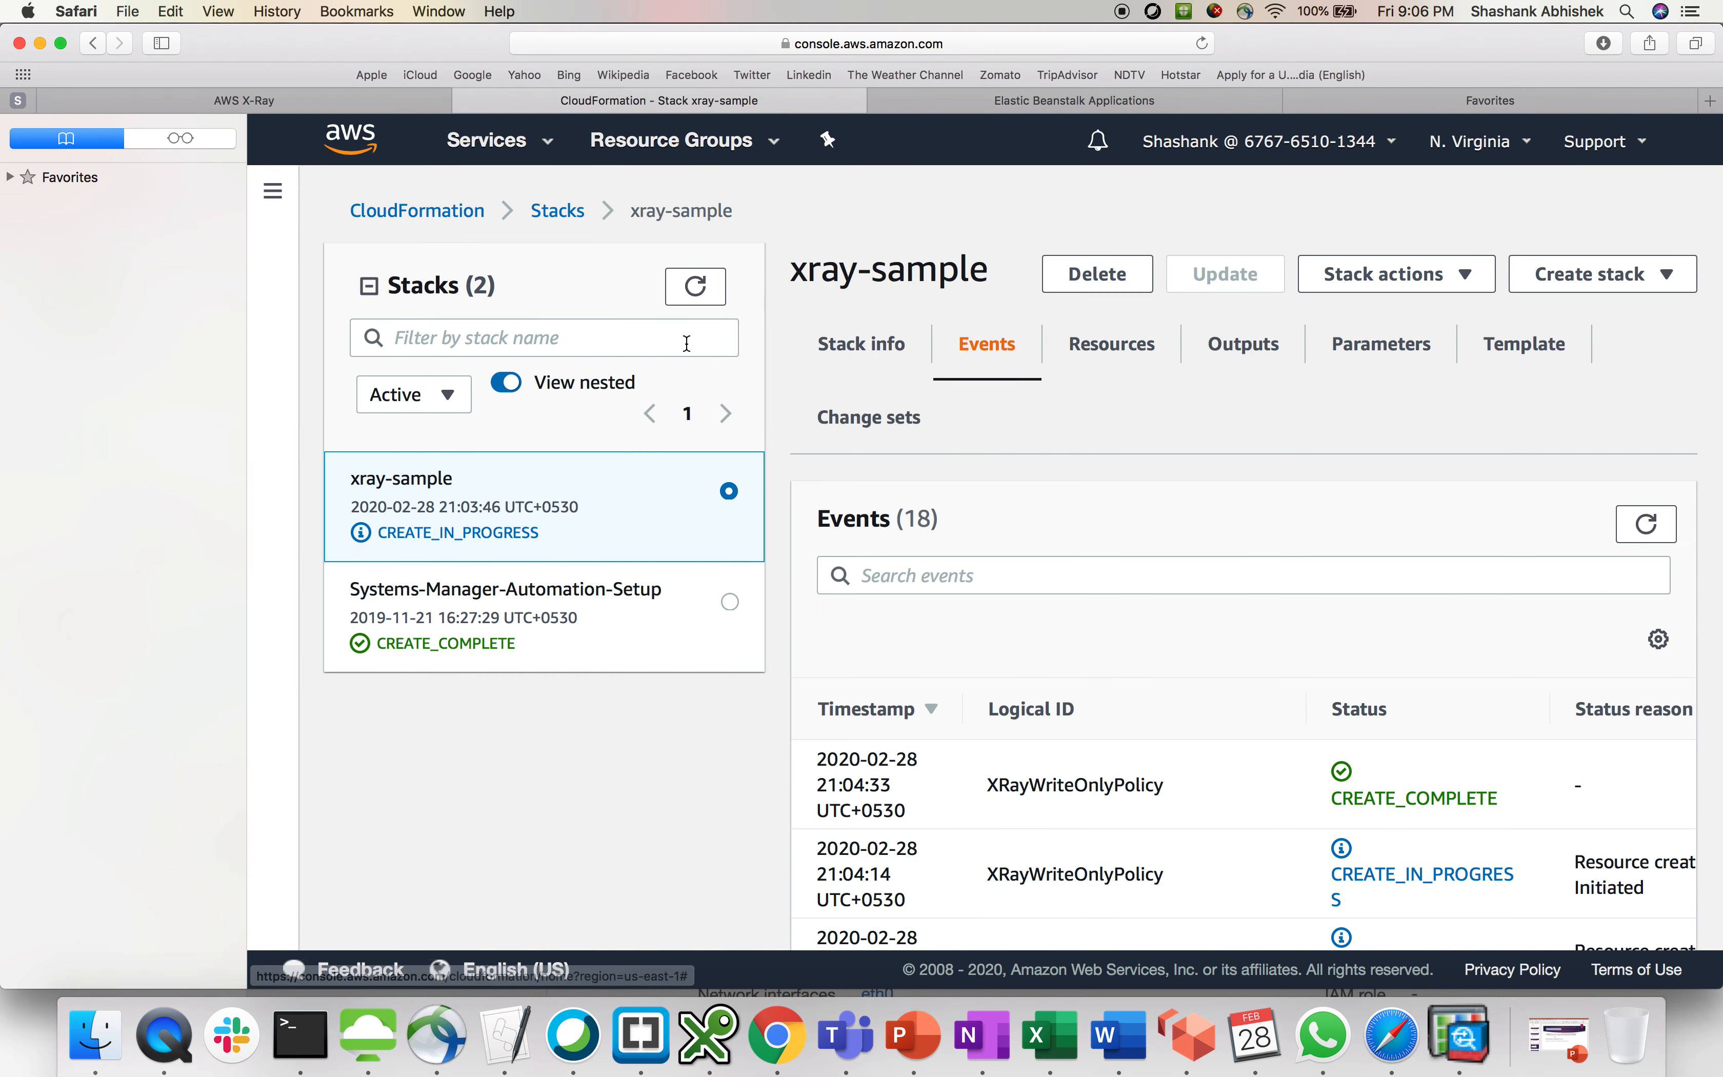
pyautogui.click(720, 288)
pyautogui.click(720, 288)
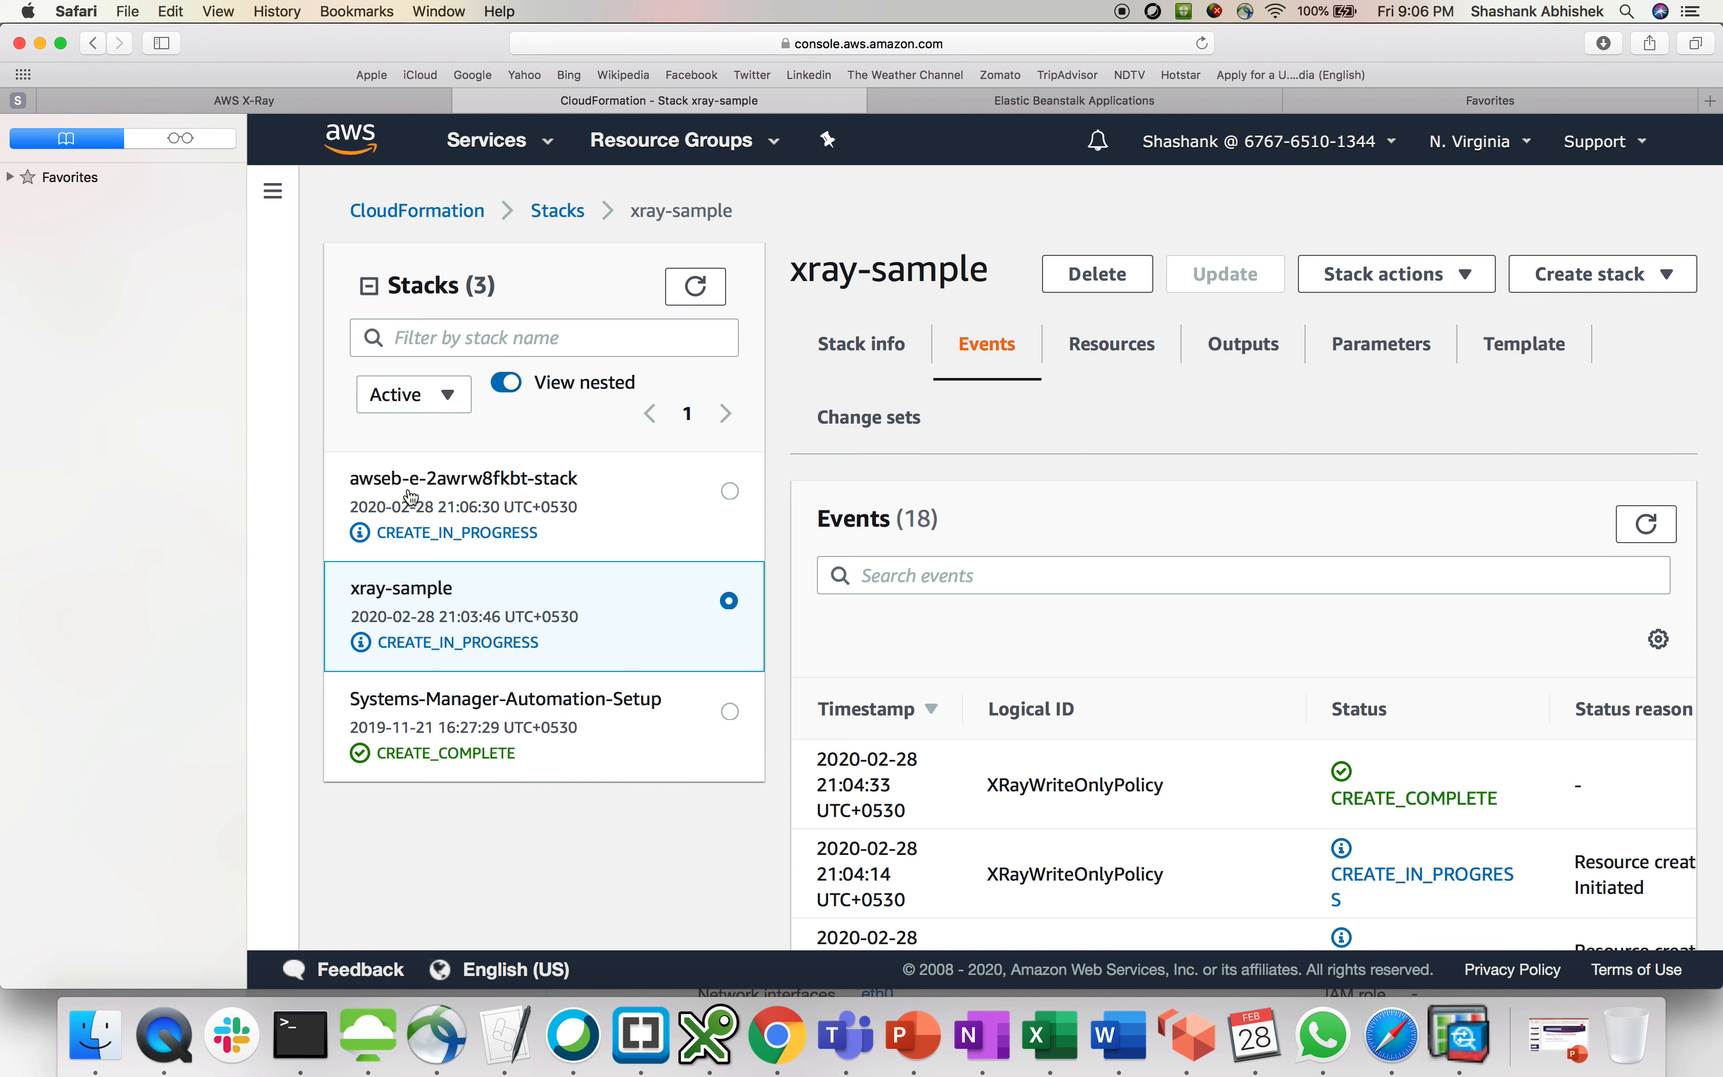
pyautogui.click(437, 498)
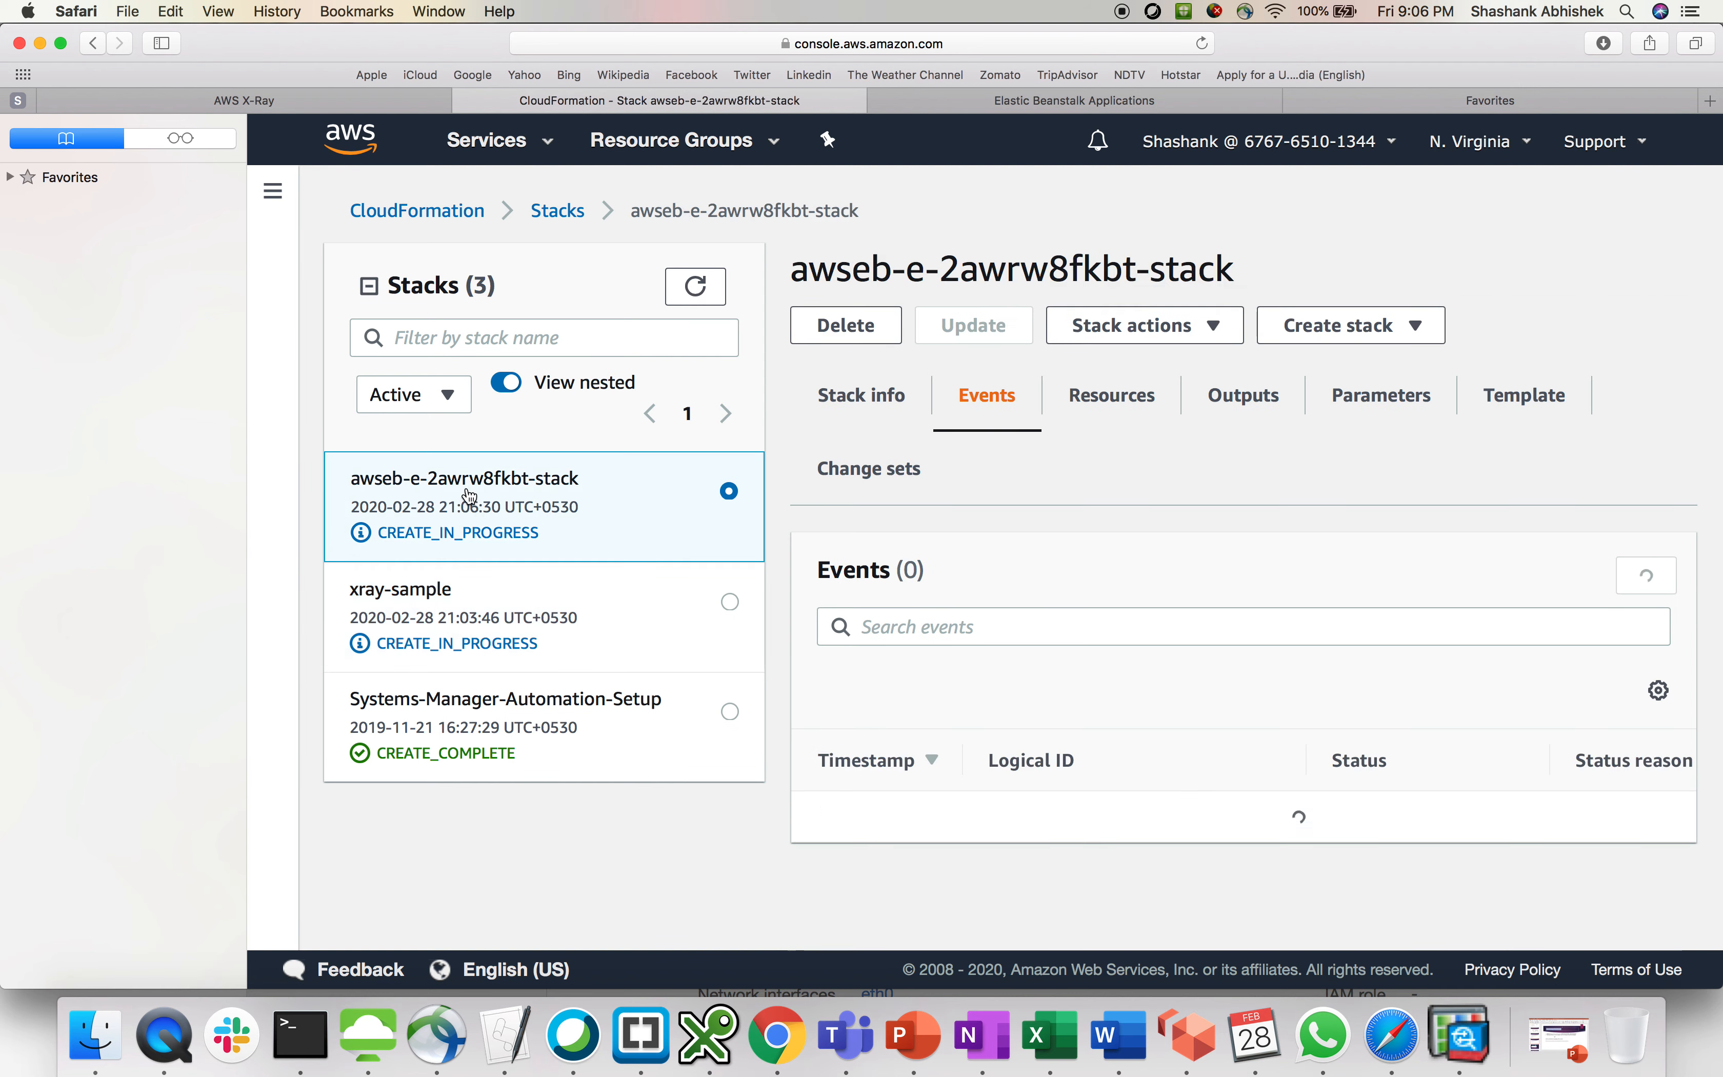
pyautogui.scroll(-3, 1240, 804)
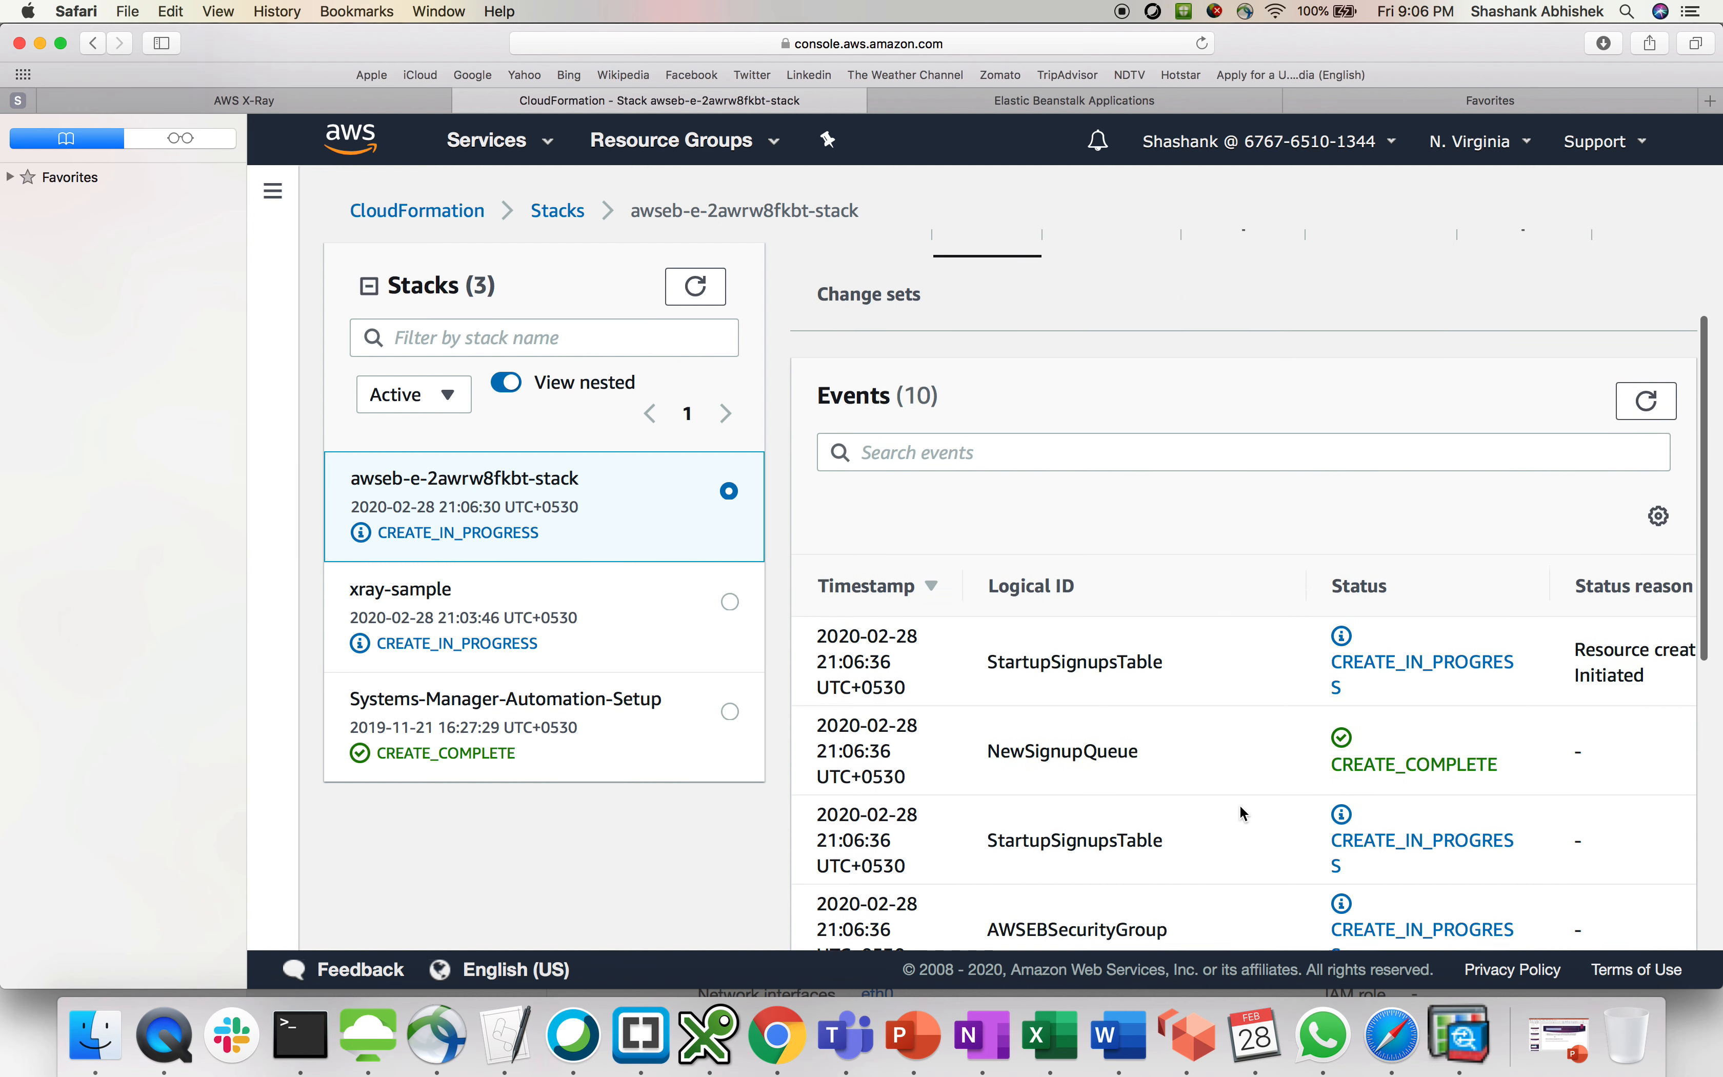
pyautogui.moveTo(1021, 631); pyautogui.dragTo(1214, 640)
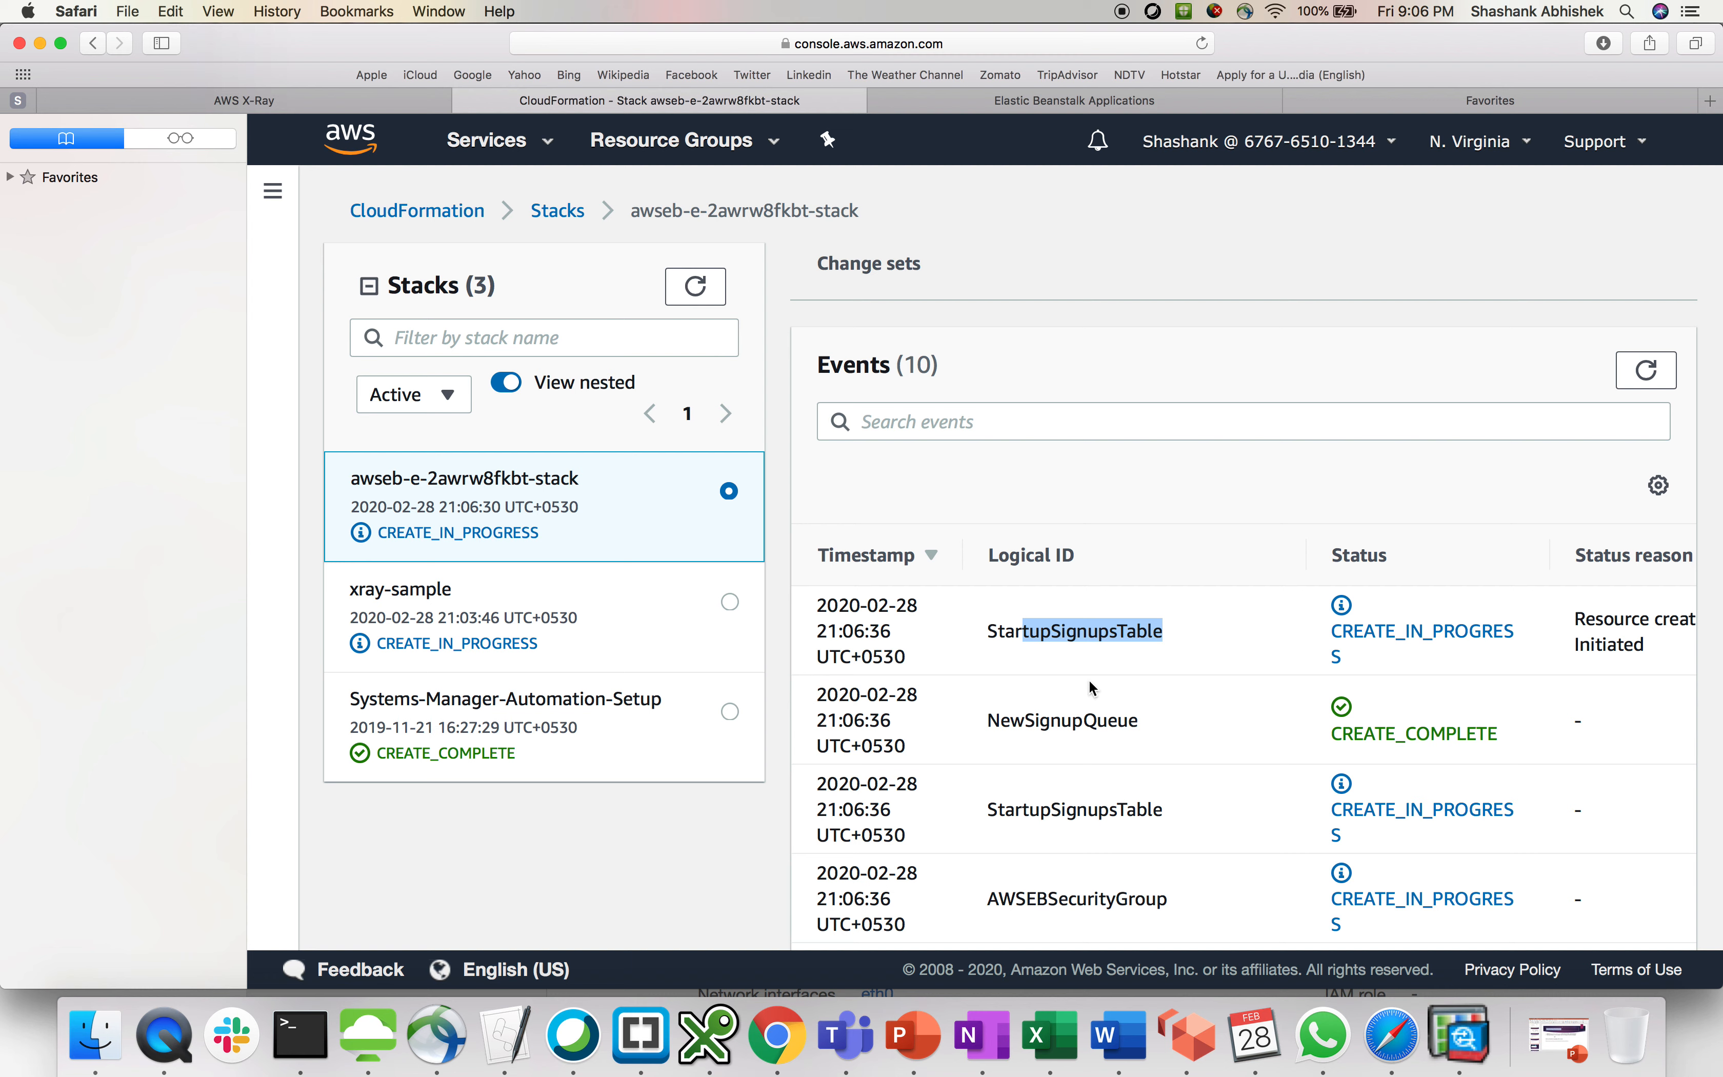
# Examine the resources of awseb-e-2awrw8fkbt-stack, including the type of the AWSEBEIP resource.
pyautogui.scroll(3, 1079, 680)
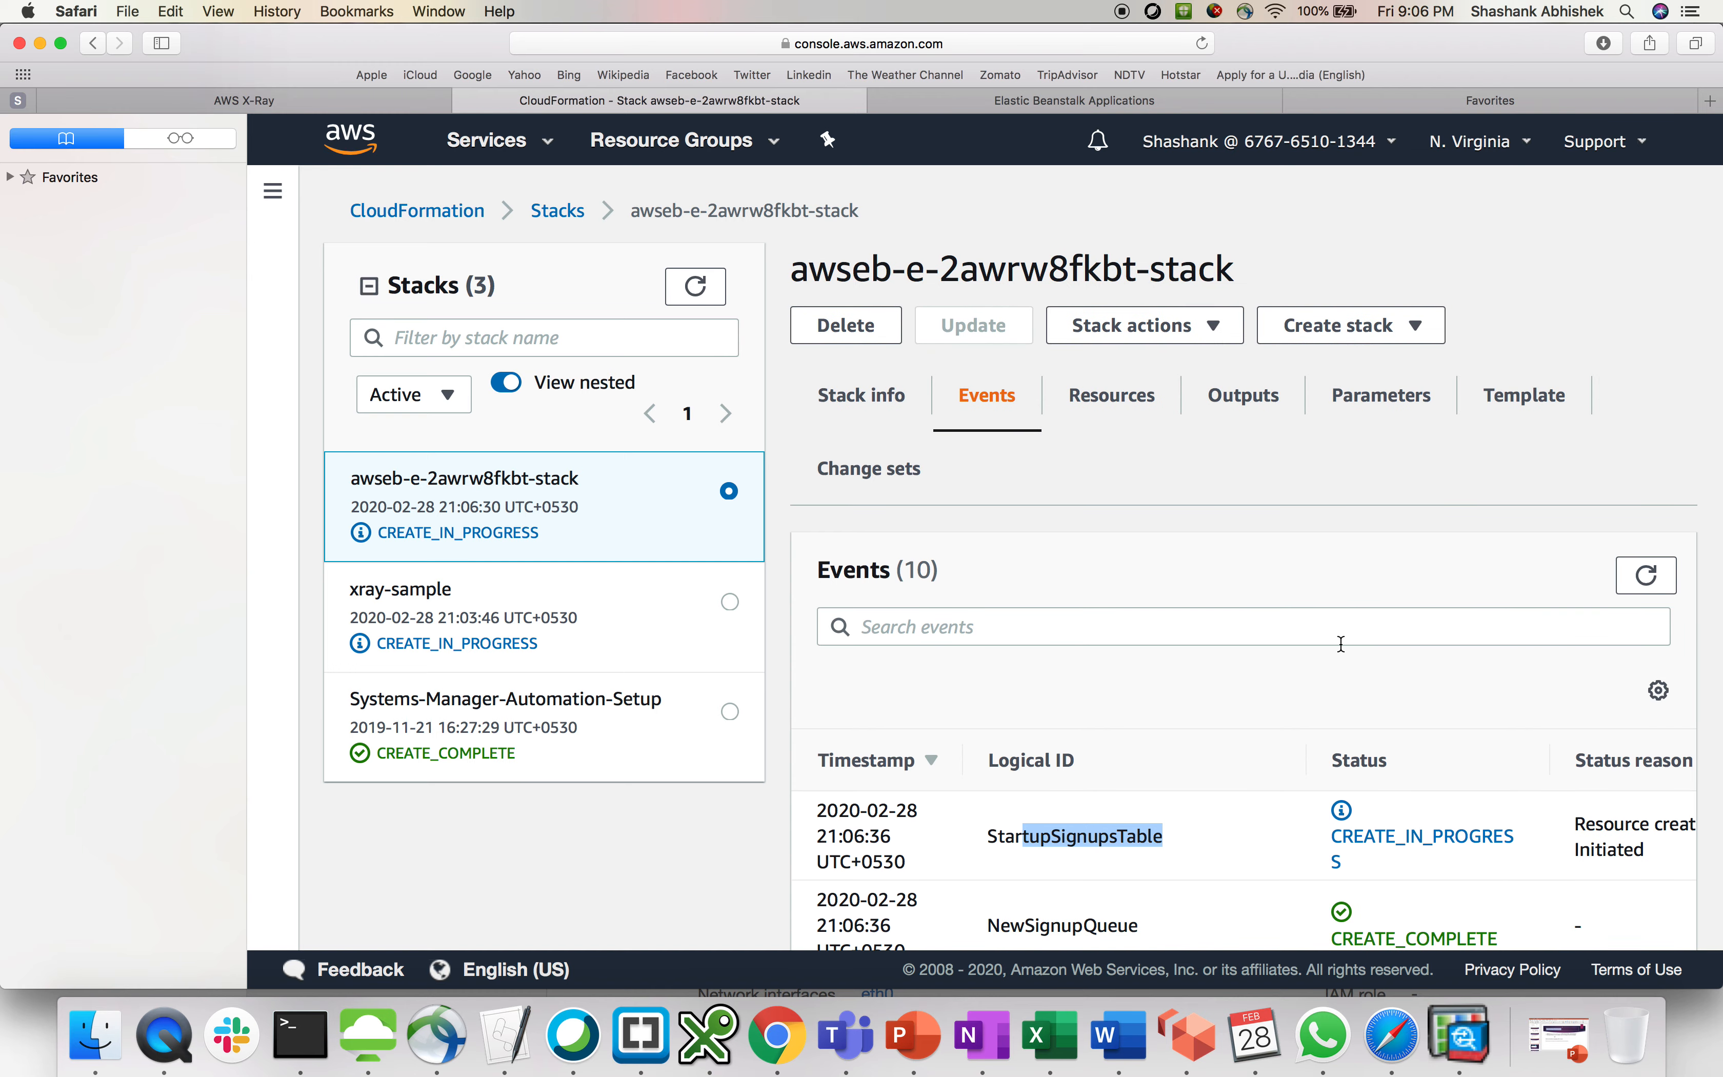
pyautogui.click(1136, 408)
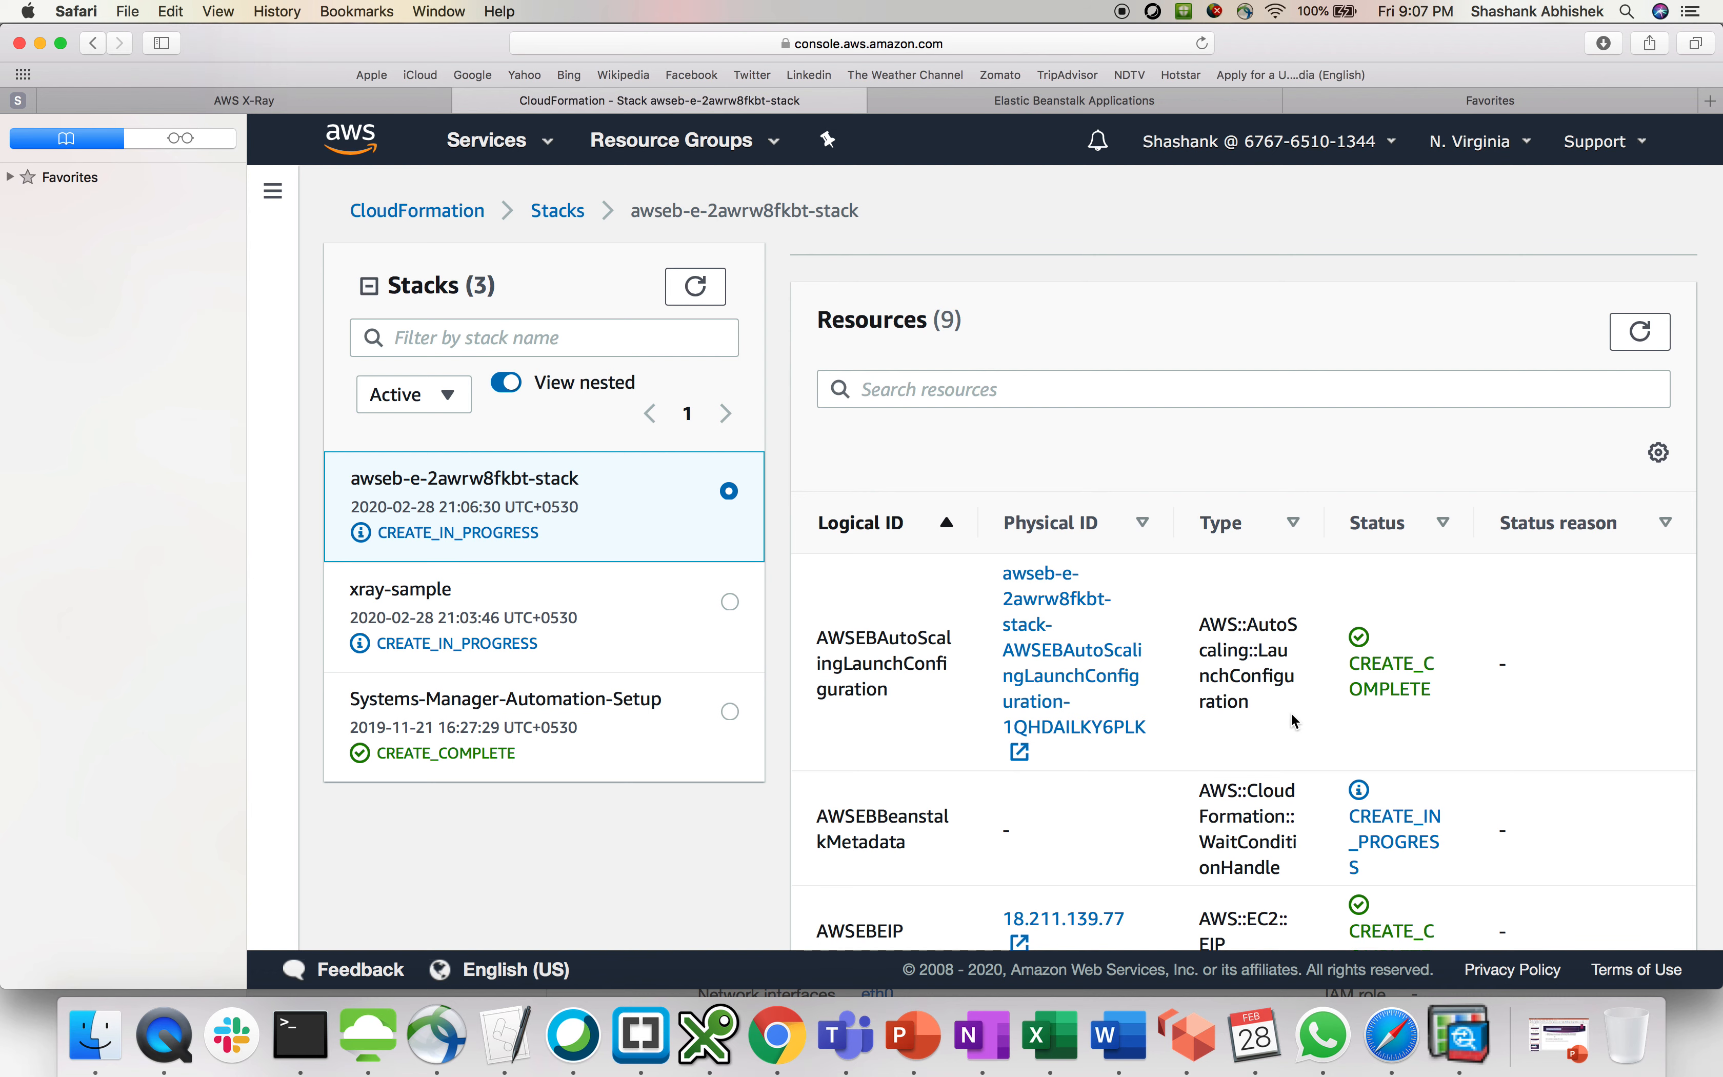
pyautogui.scroll(-3, 1295, 720)
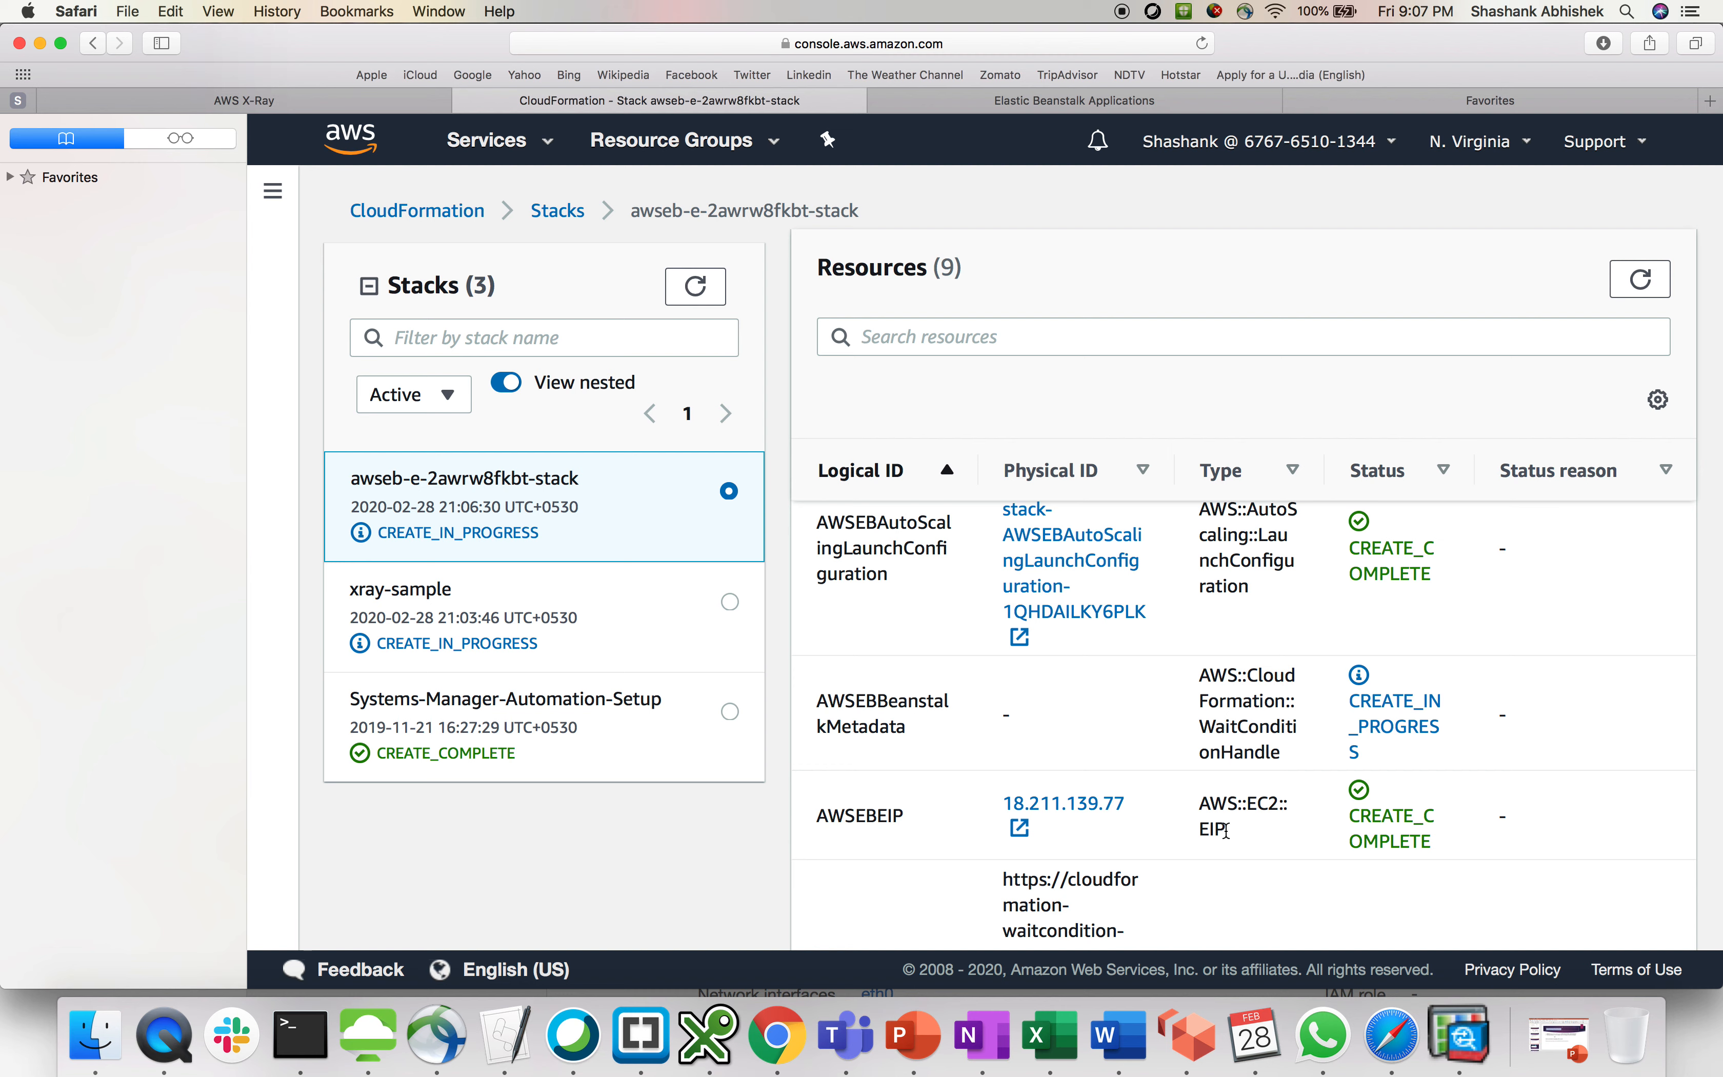
pyautogui.moveTo(1227, 832); pyautogui.dragTo(1210, 802)
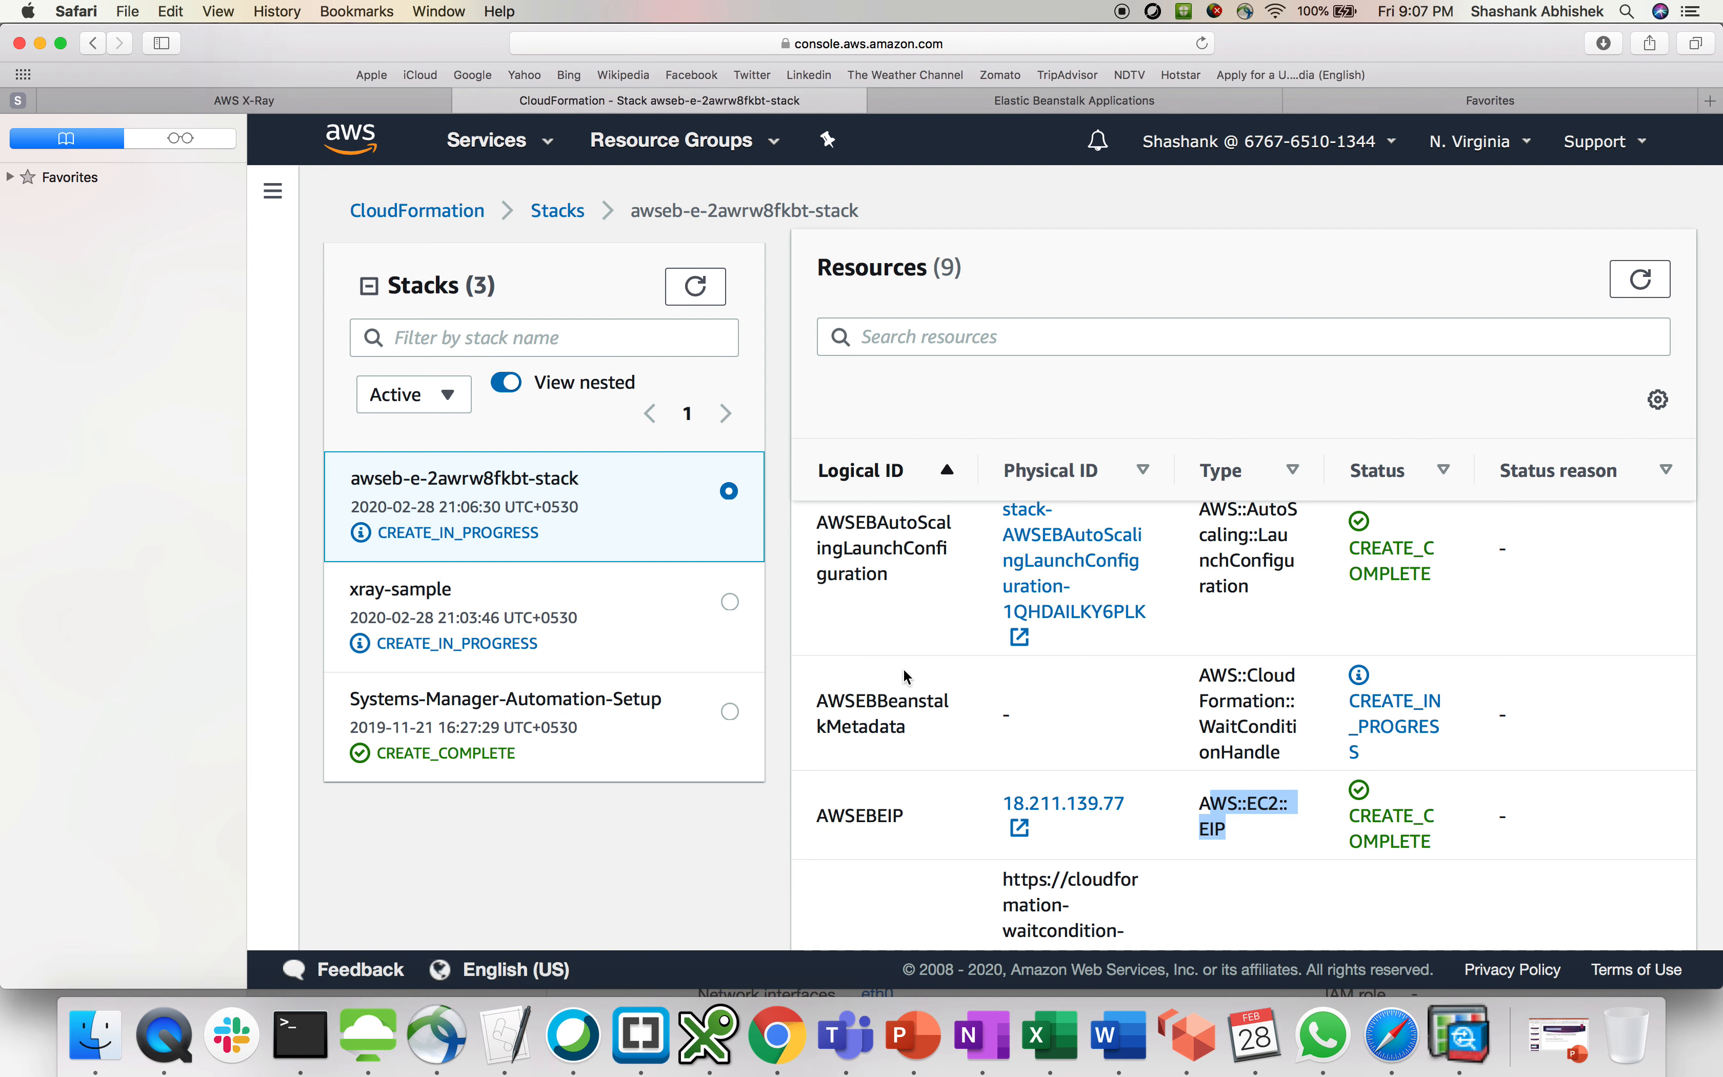
# Refresh the stack list and compare the resources of xray-sample with those of awseb-e-2awrw8fkbt-stack.
pyautogui.click(697, 287)
pyautogui.click(594, 617)
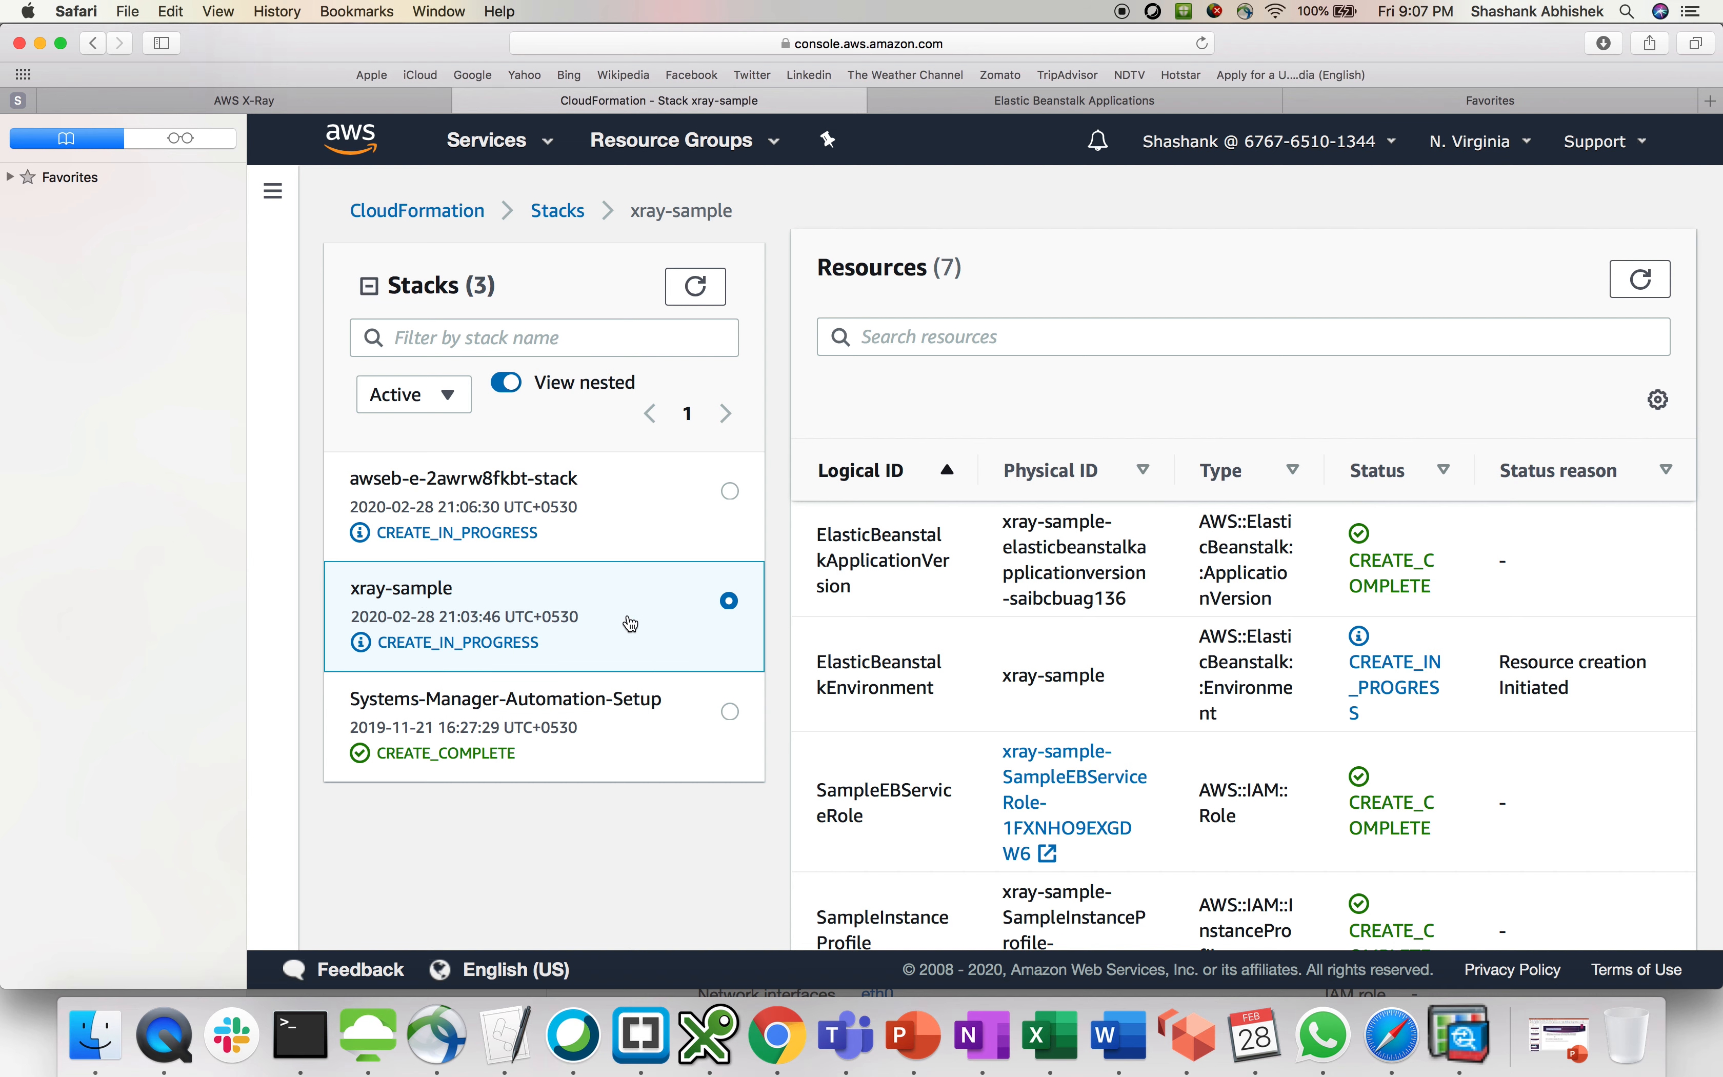
pyautogui.click(615, 518)
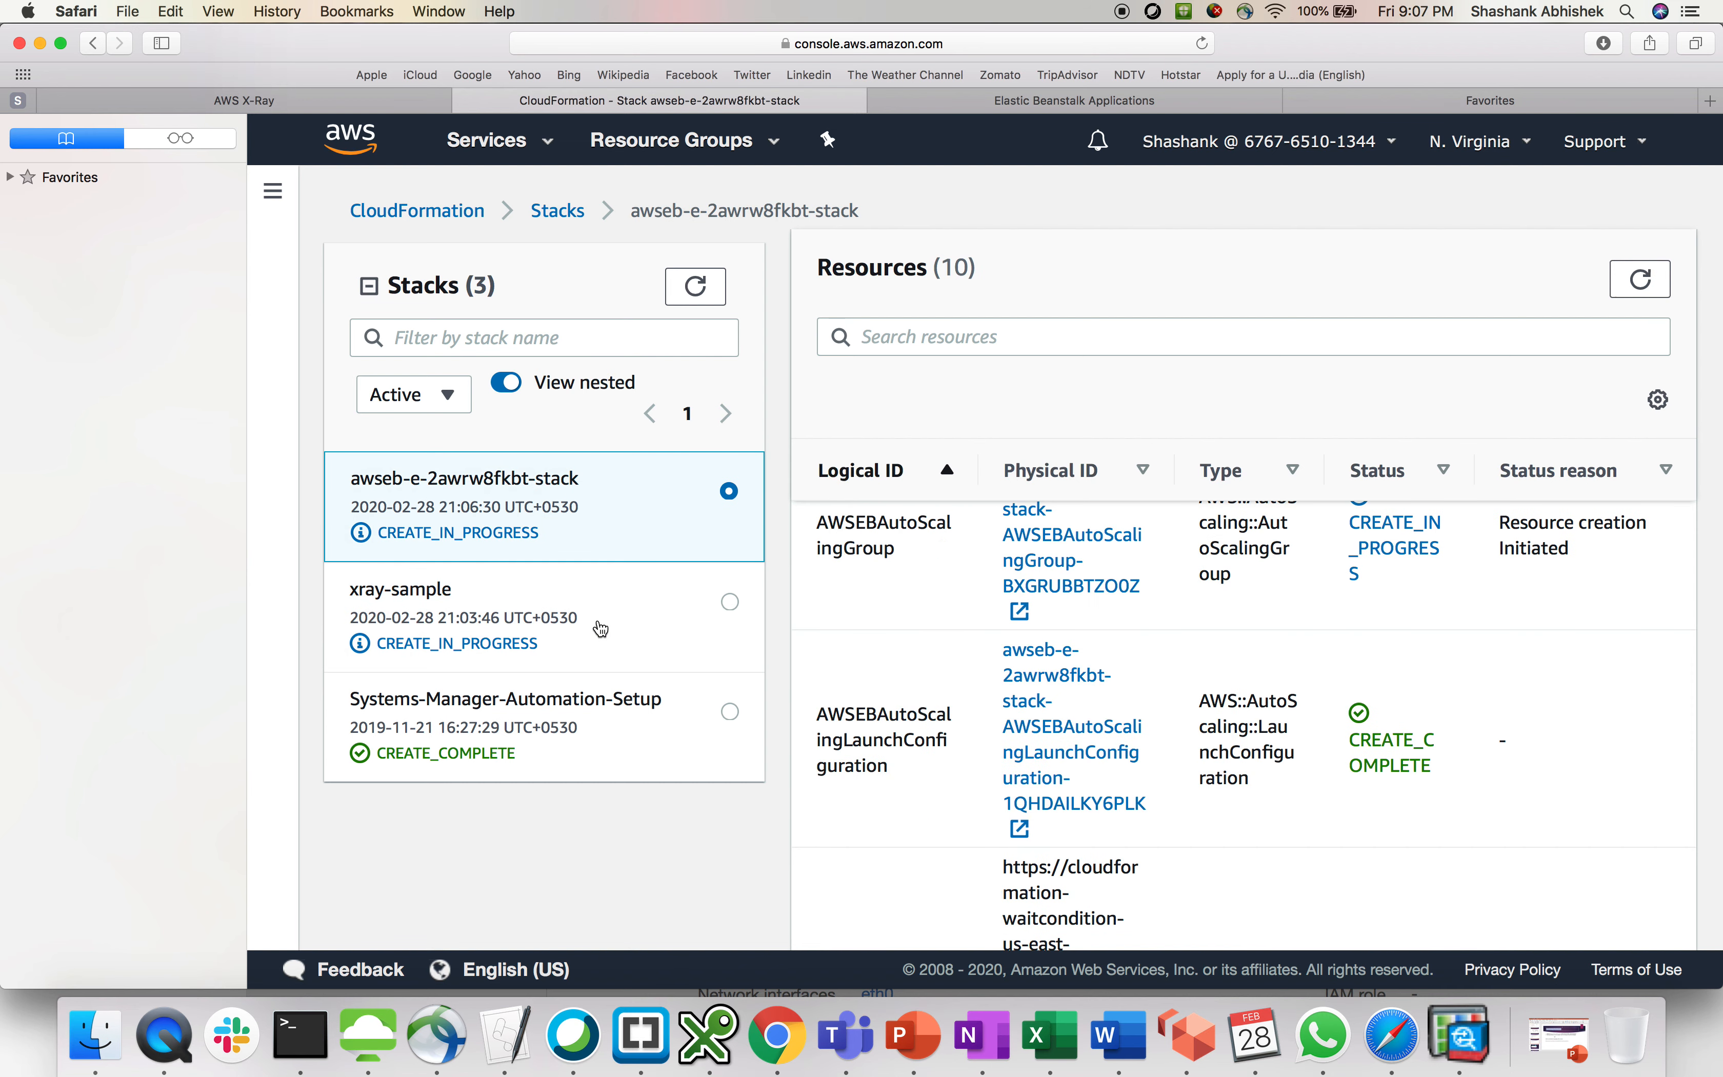
pyautogui.click(600, 627)
pyautogui.scroll(5, 1344, 644)
pyautogui.scroll(-1, 1344, 644)
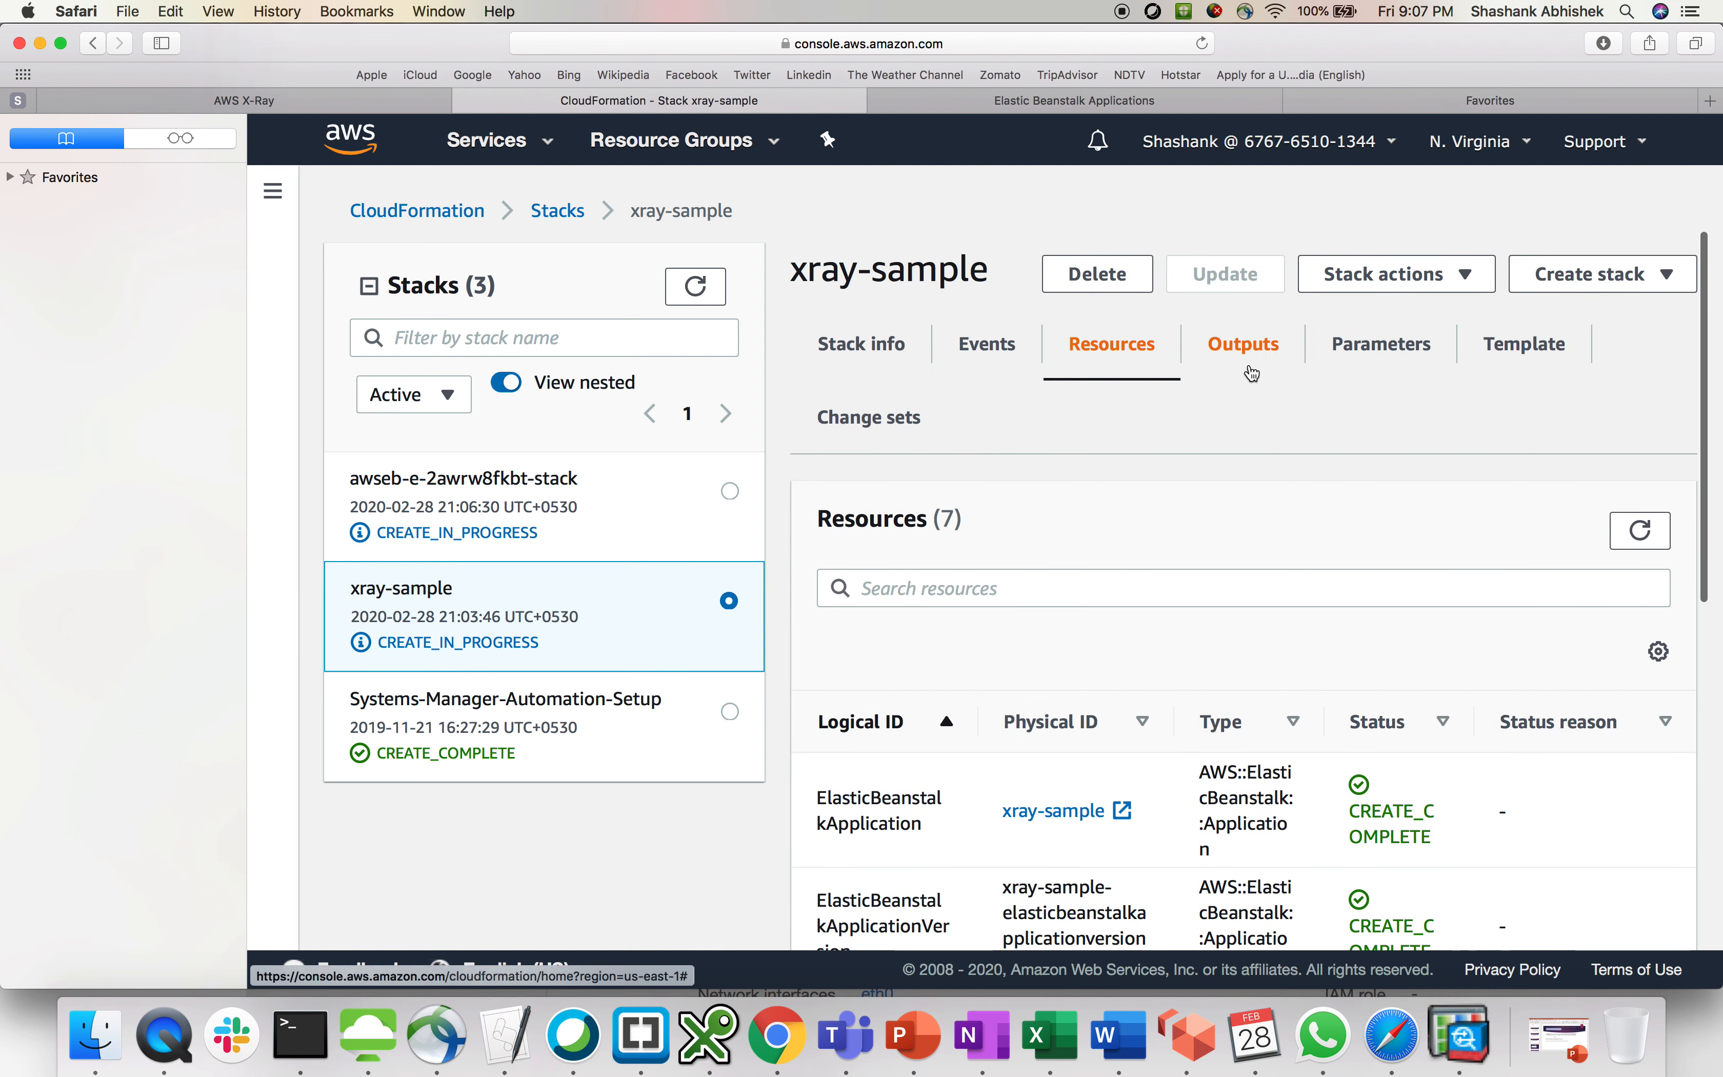
# Check the outputs and resources of xray-sample, and refresh the stack list to inspect its creation status.
pyautogui.click(1248, 367)
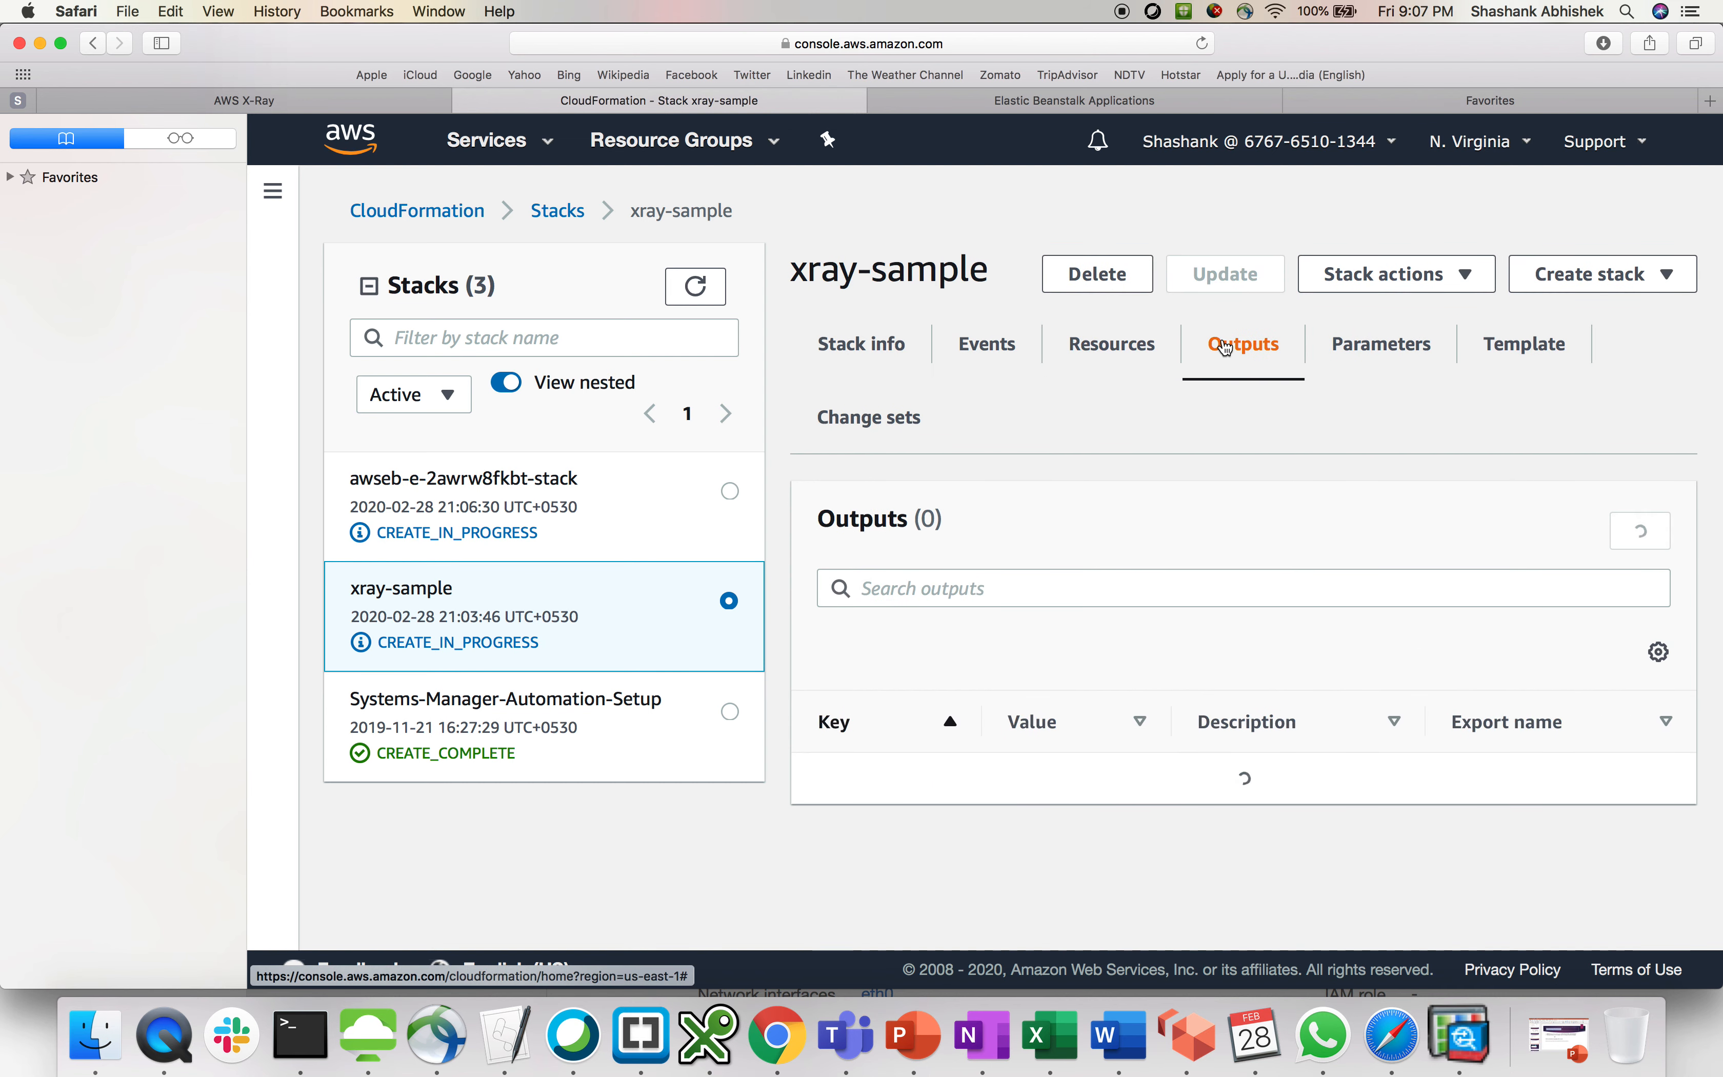
pyautogui.click(1116, 358)
pyautogui.click(702, 288)
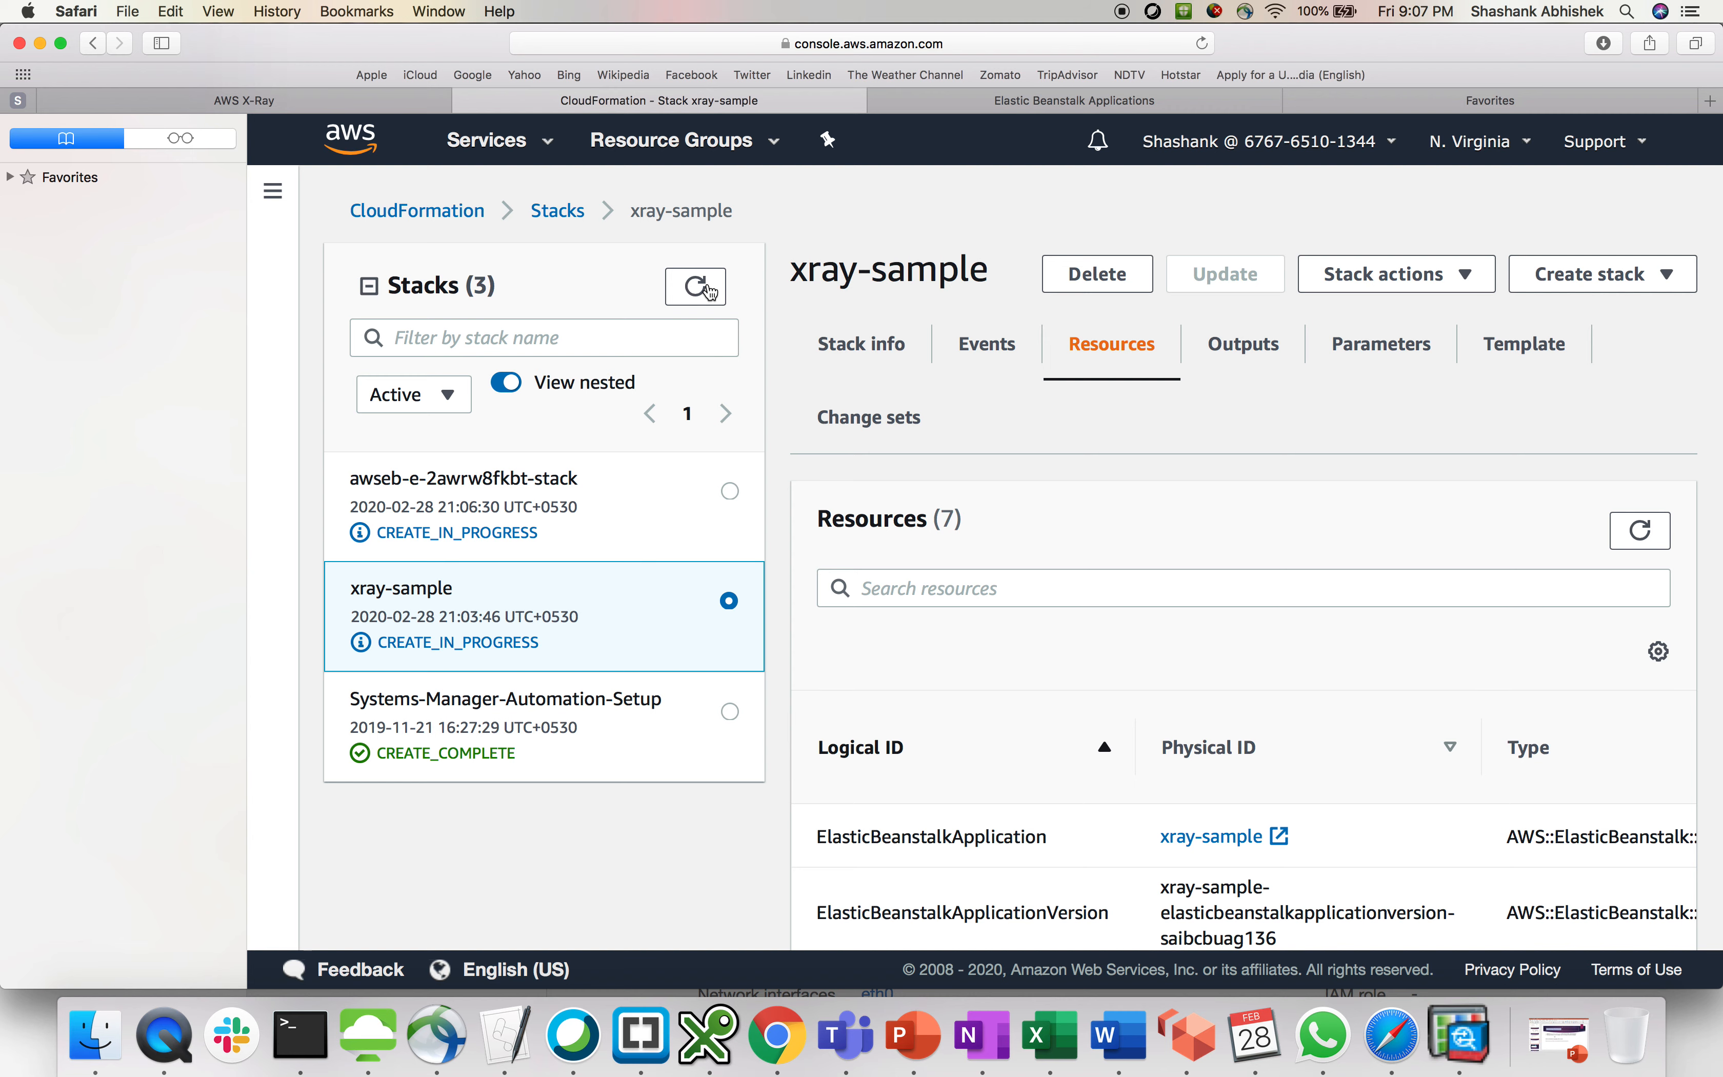
pyautogui.click(701, 287)
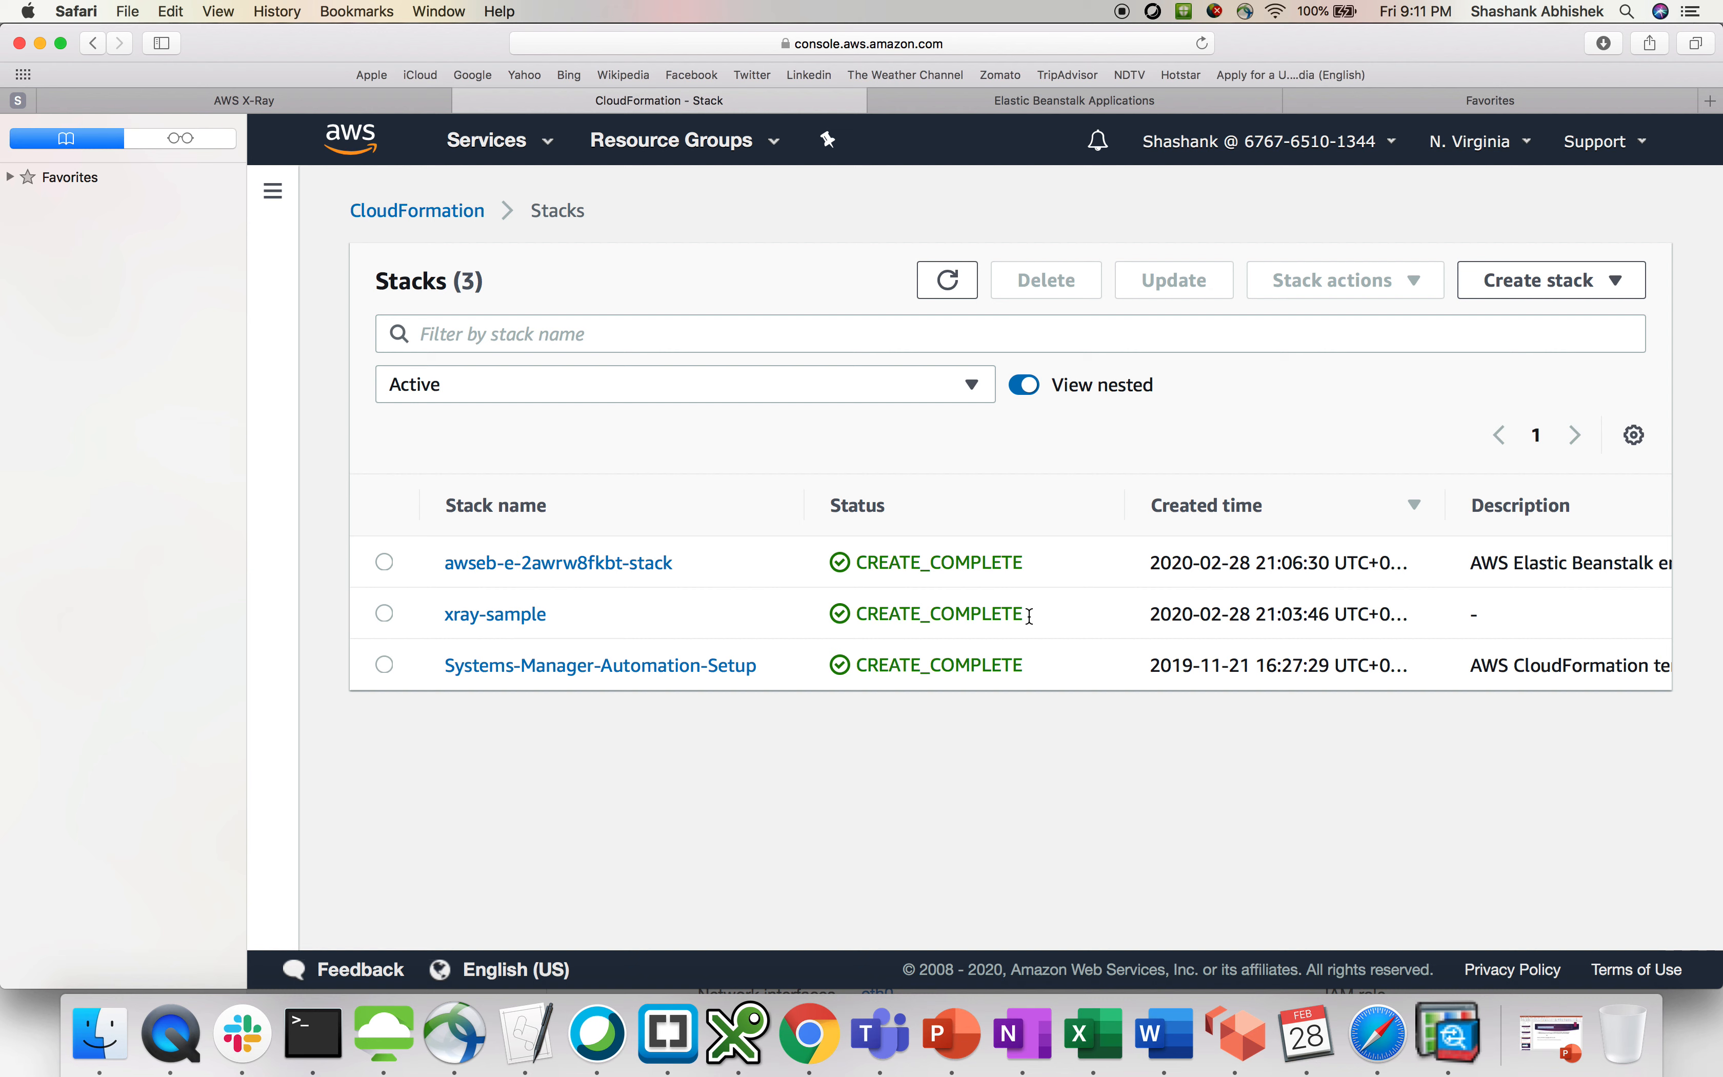
pyautogui.moveTo(1027, 614); pyautogui.dragTo(861, 613)
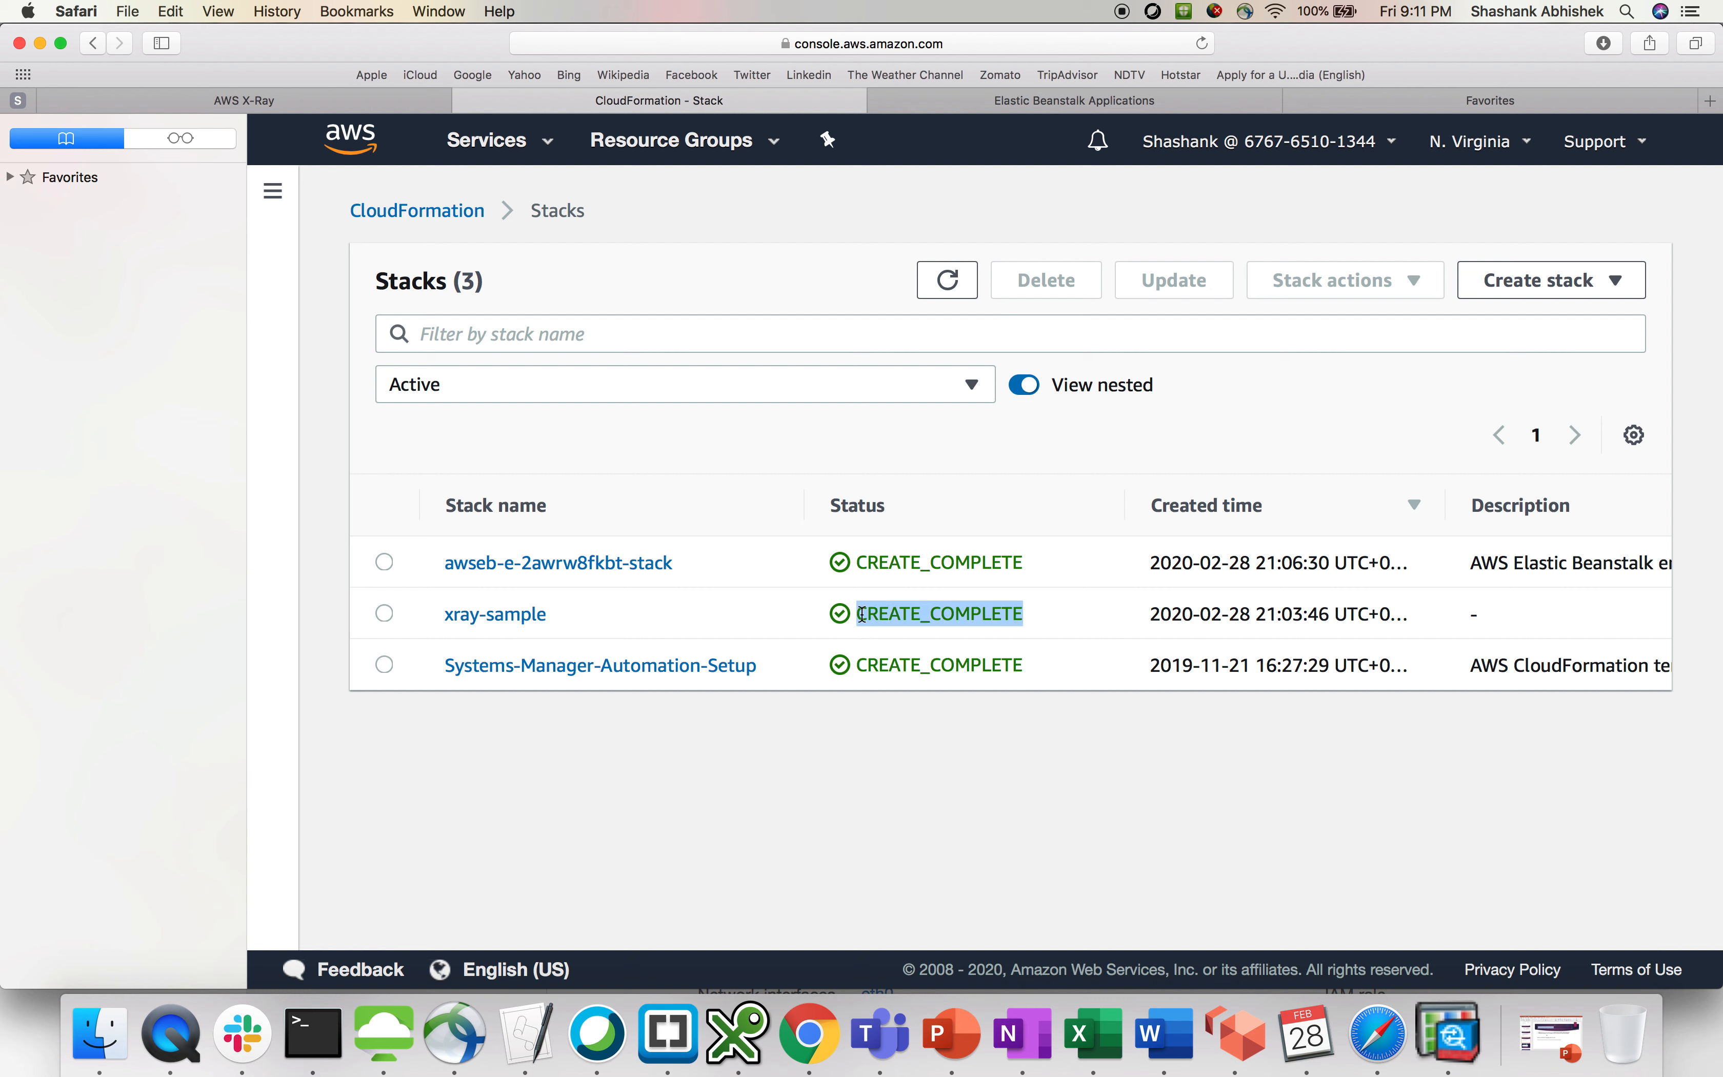
pyautogui.click(934, 821)
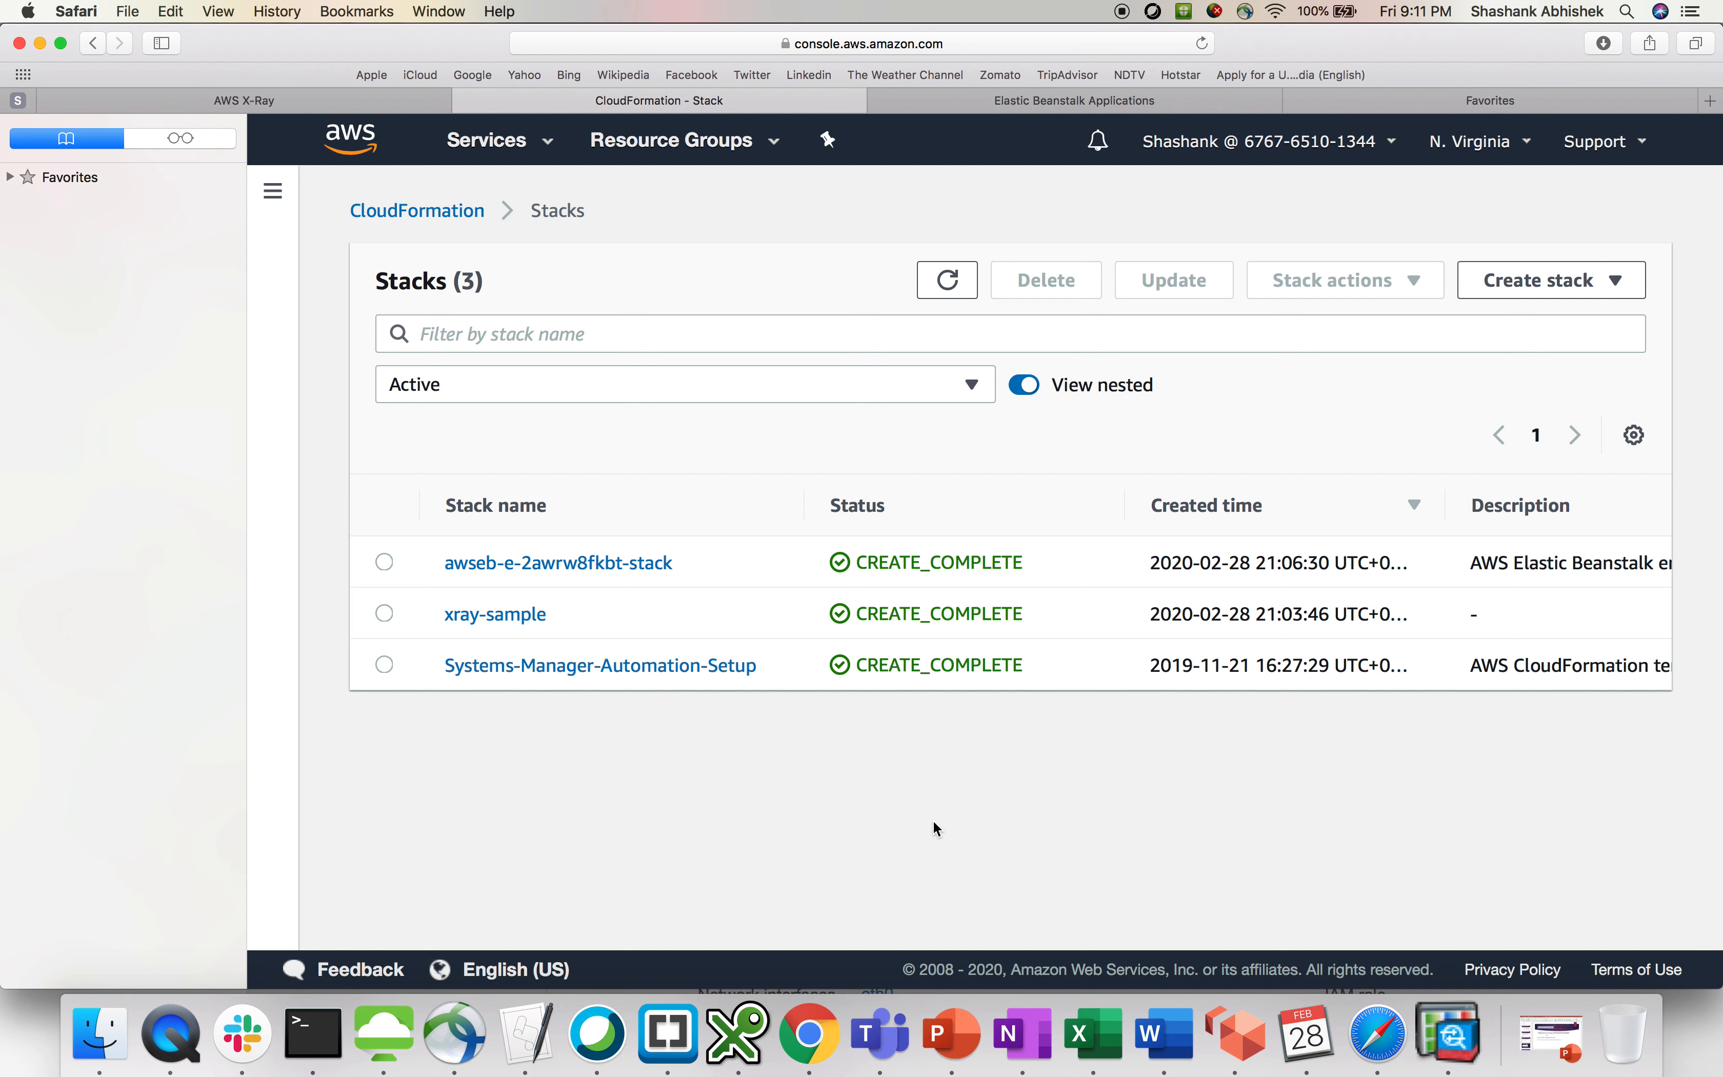
# Check the X-Ray service map and open the xray-sample environment's dashboard in Elastic Beanstalk.
pyautogui.click(240, 104)
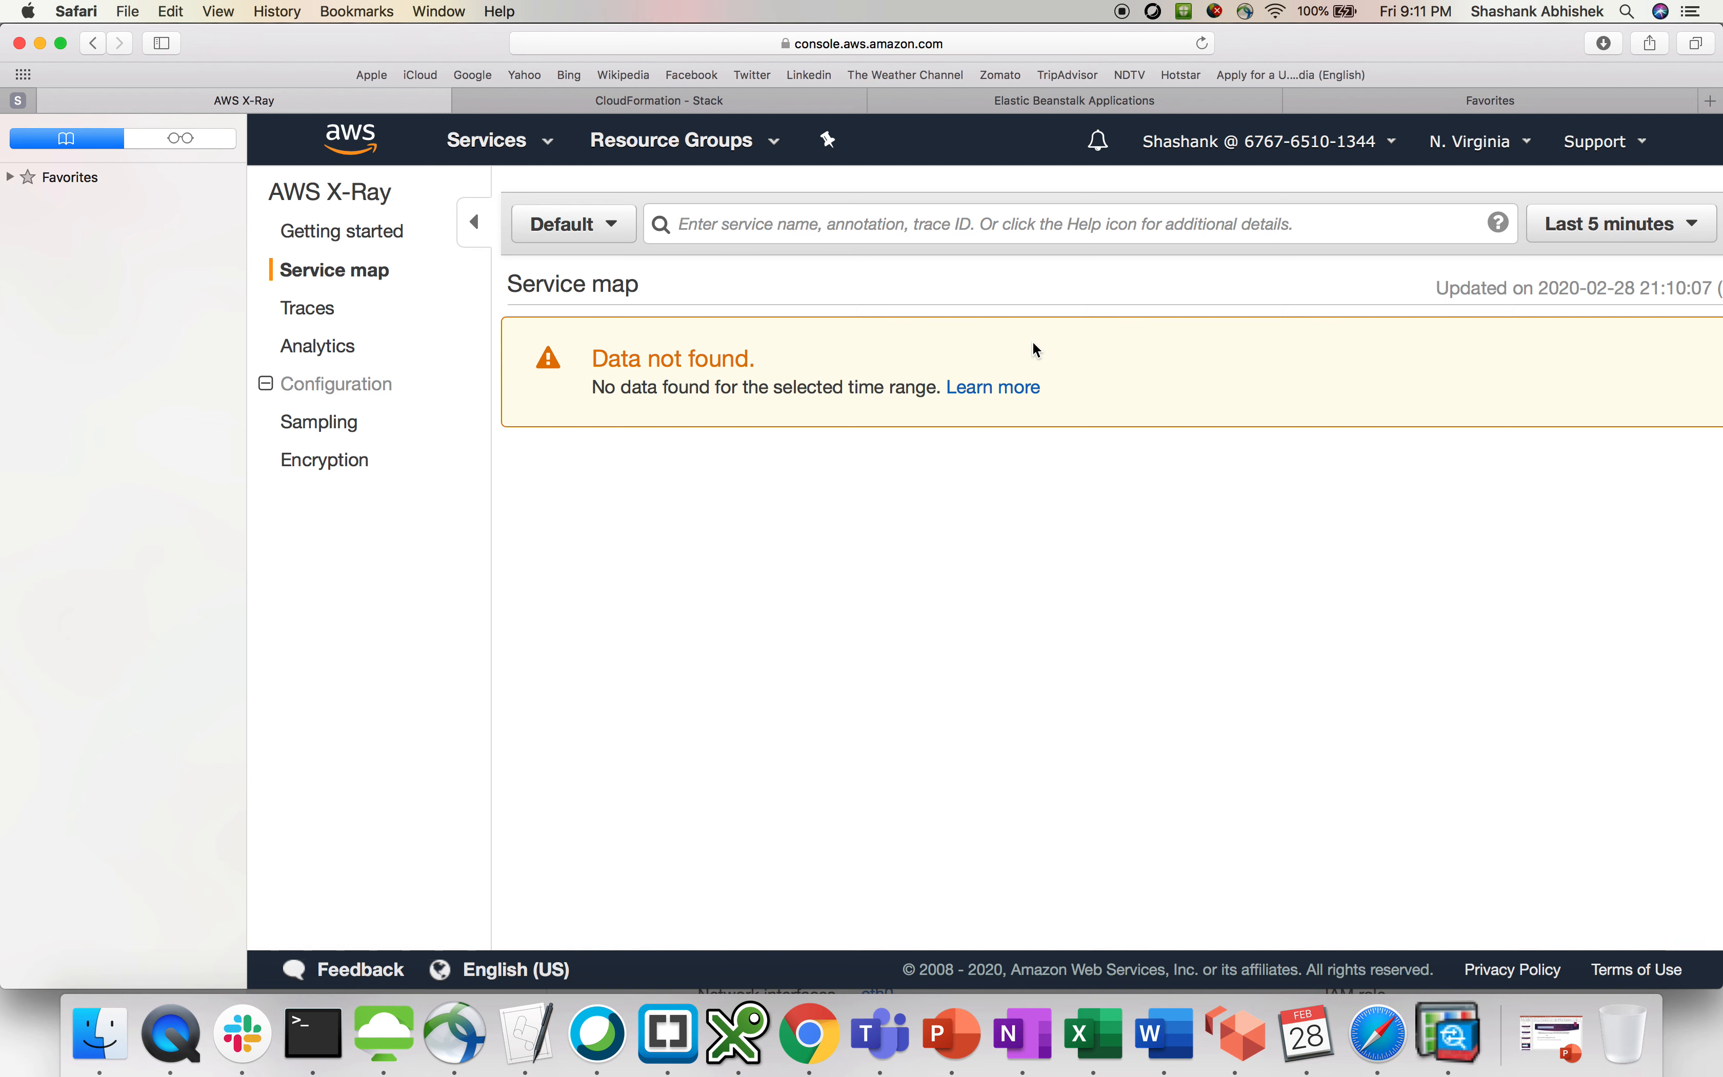
pyautogui.click(1032, 103)
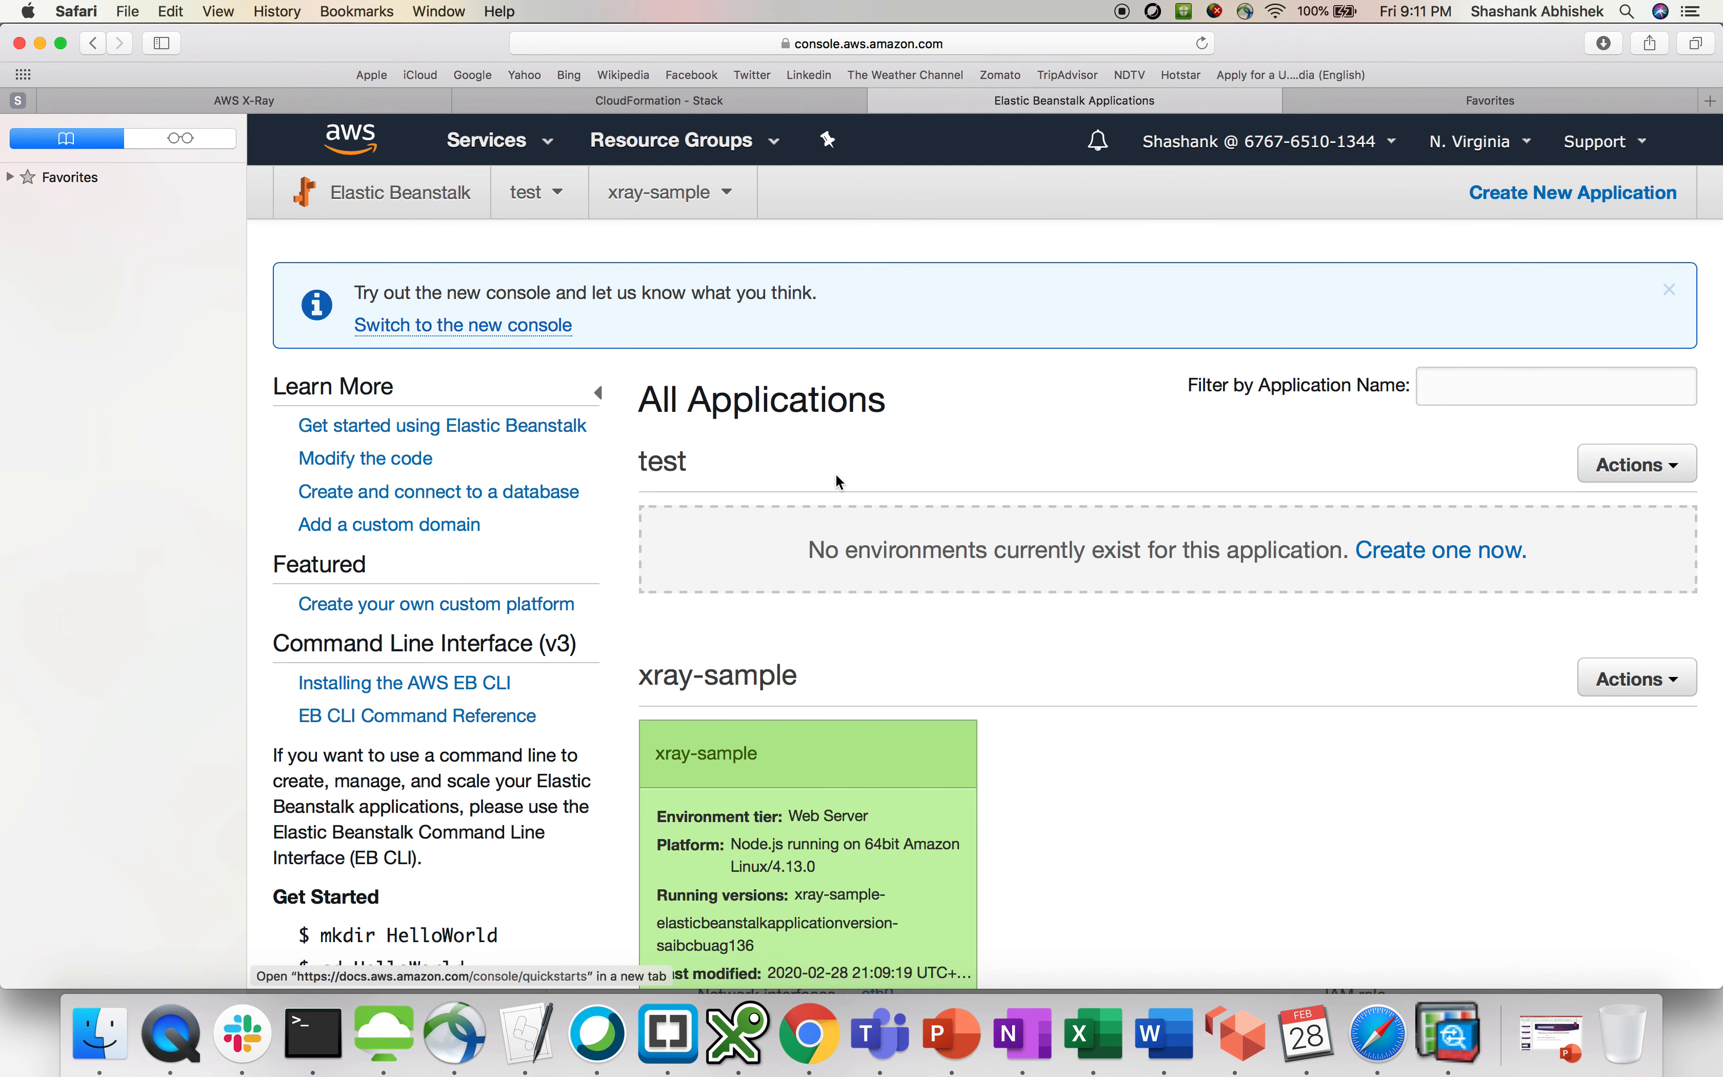
pyautogui.scroll(-5, 907, 753)
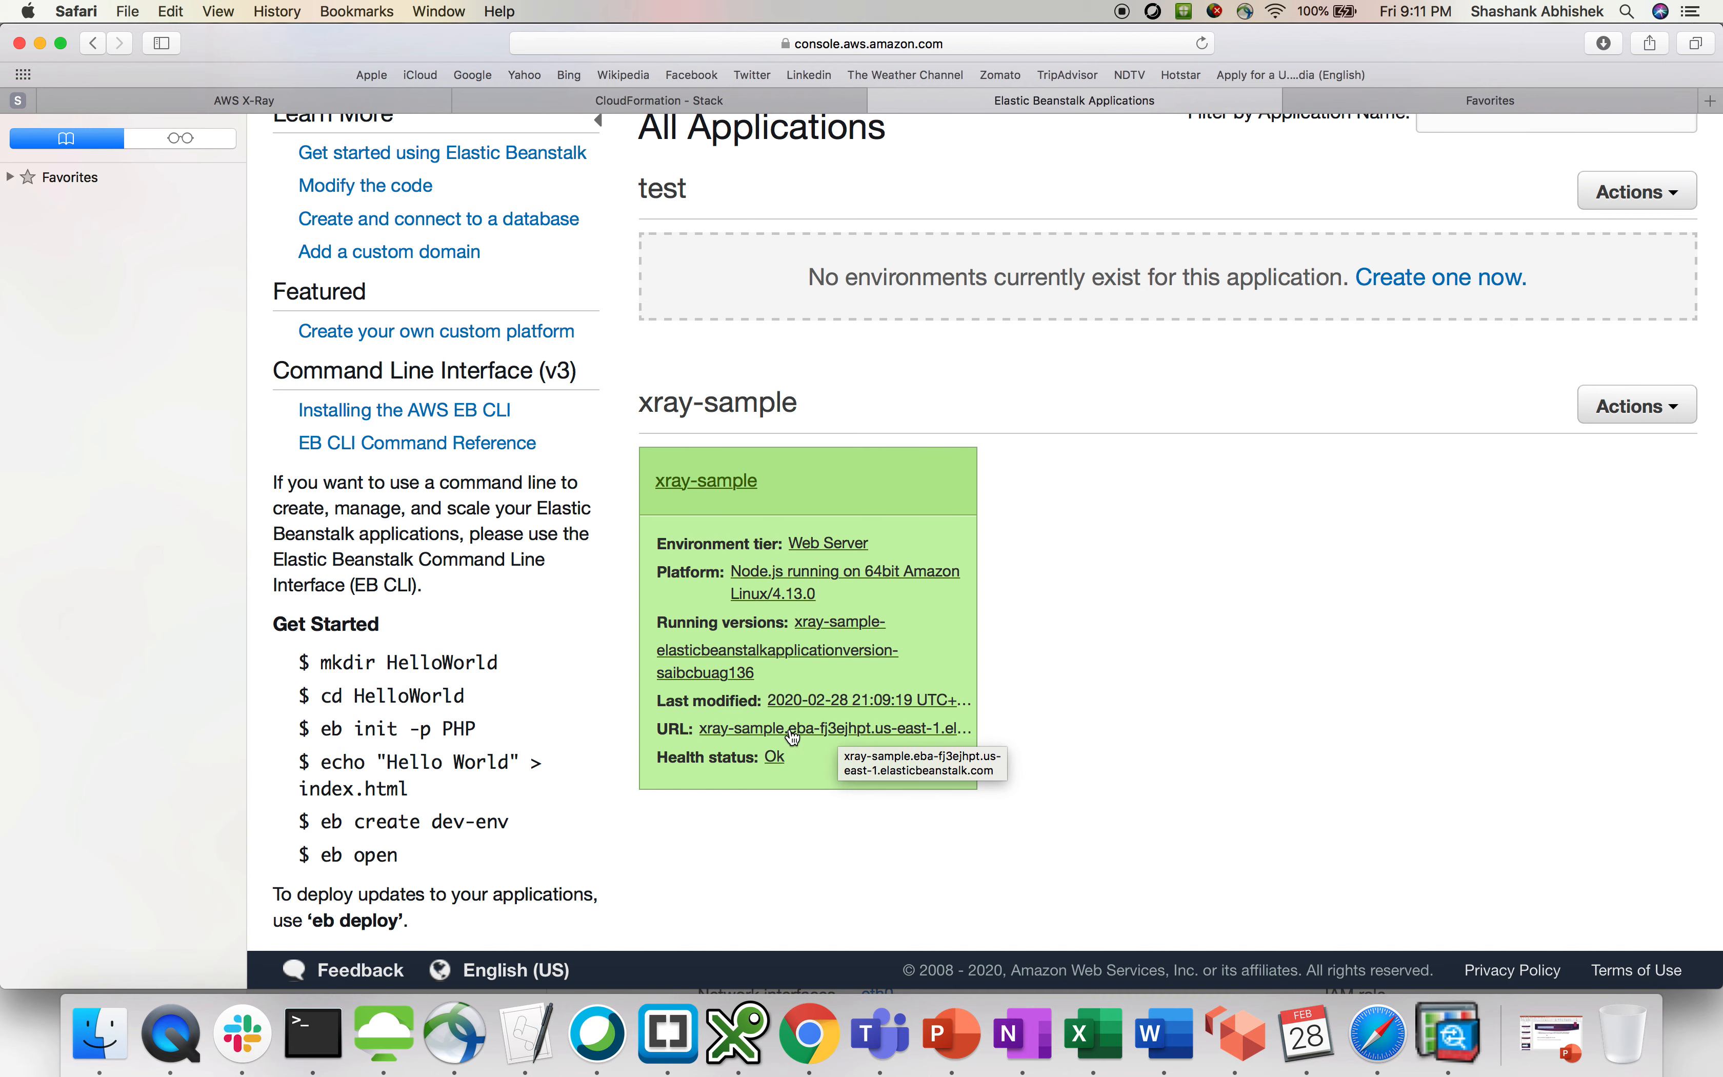
pyautogui.click(814, 729)
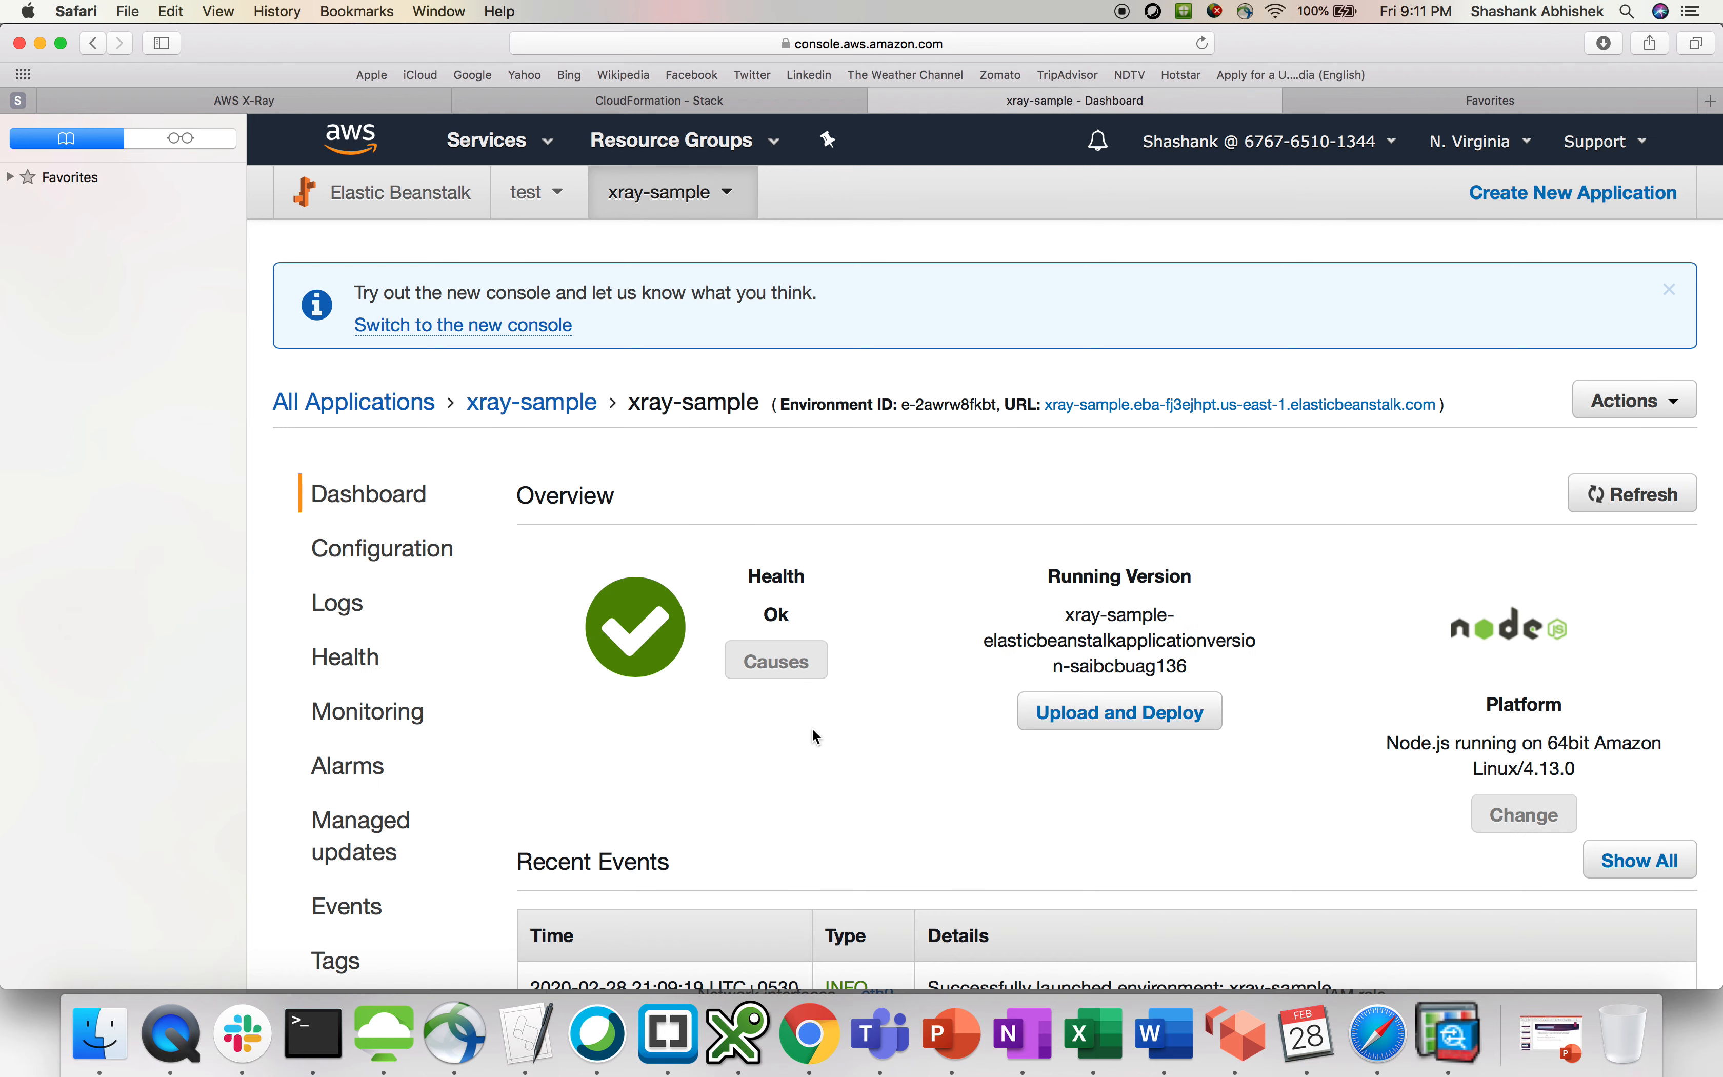
# Review the health overview and recent events of the xray-sample environment, including the launch, application URL and EC2 instance entries.
pyautogui.scroll(-5, 892, 801)
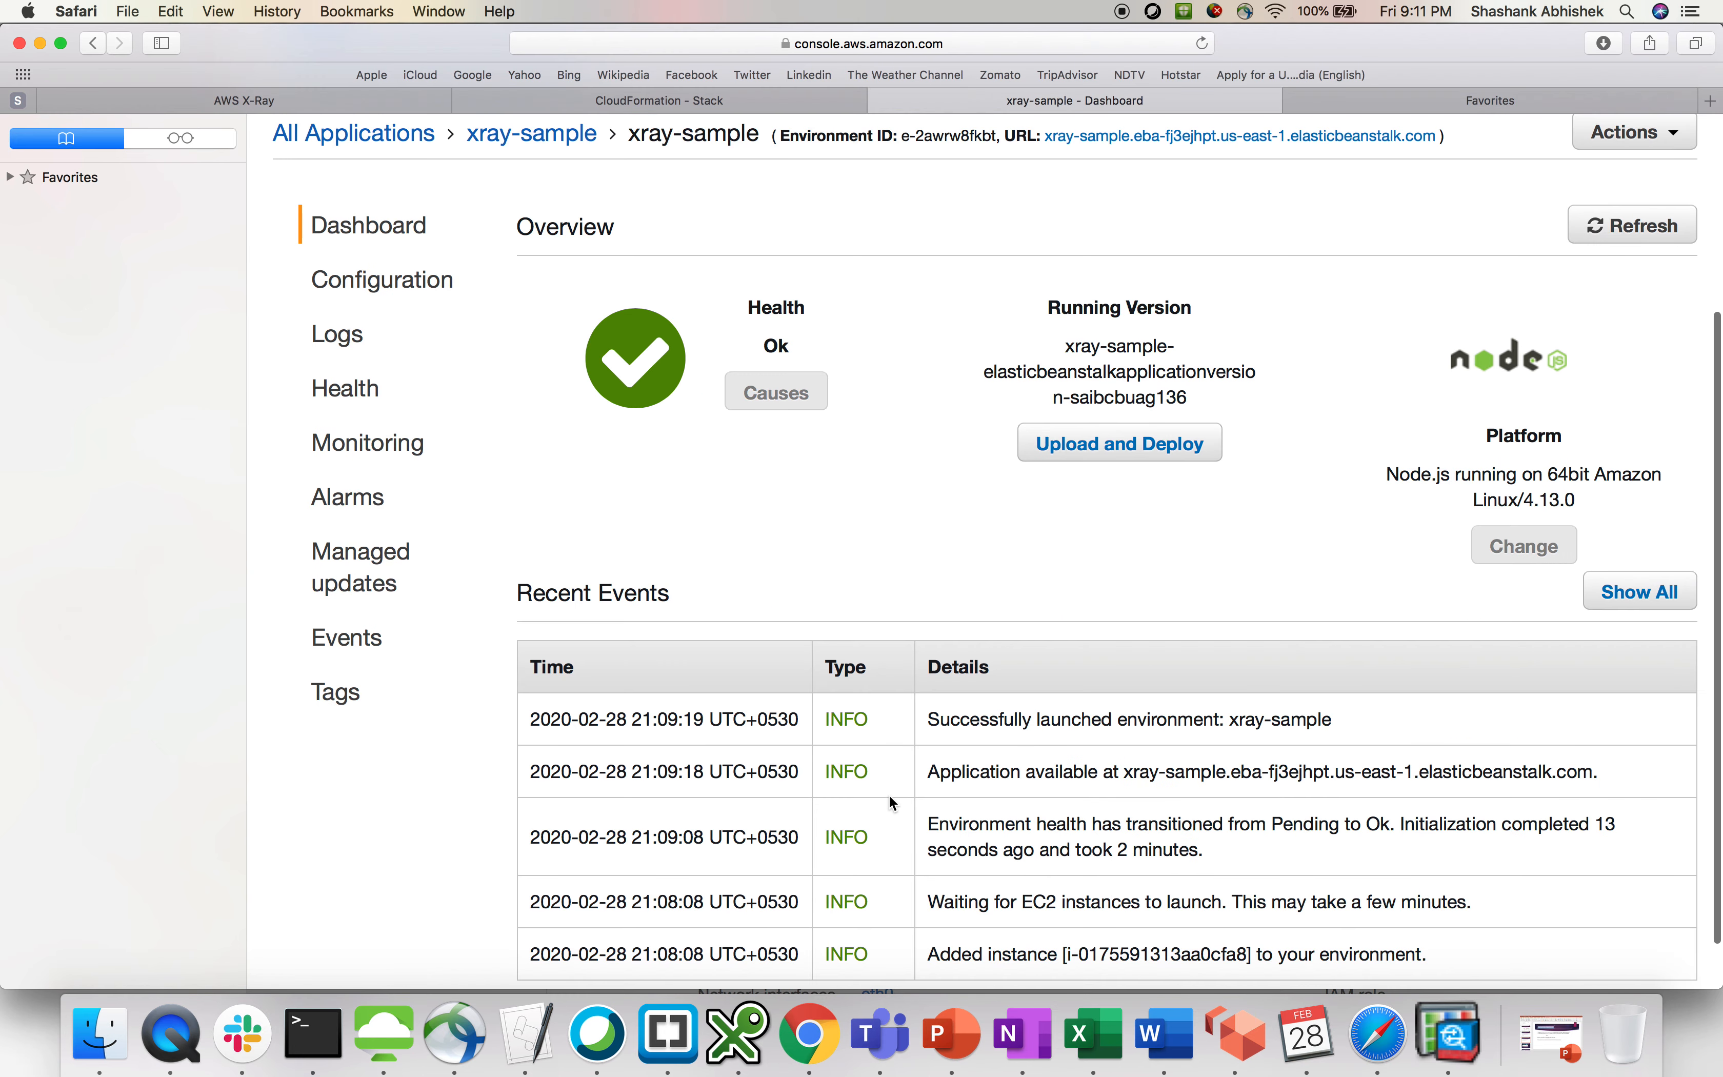
pyautogui.scroll(4, 944, 808)
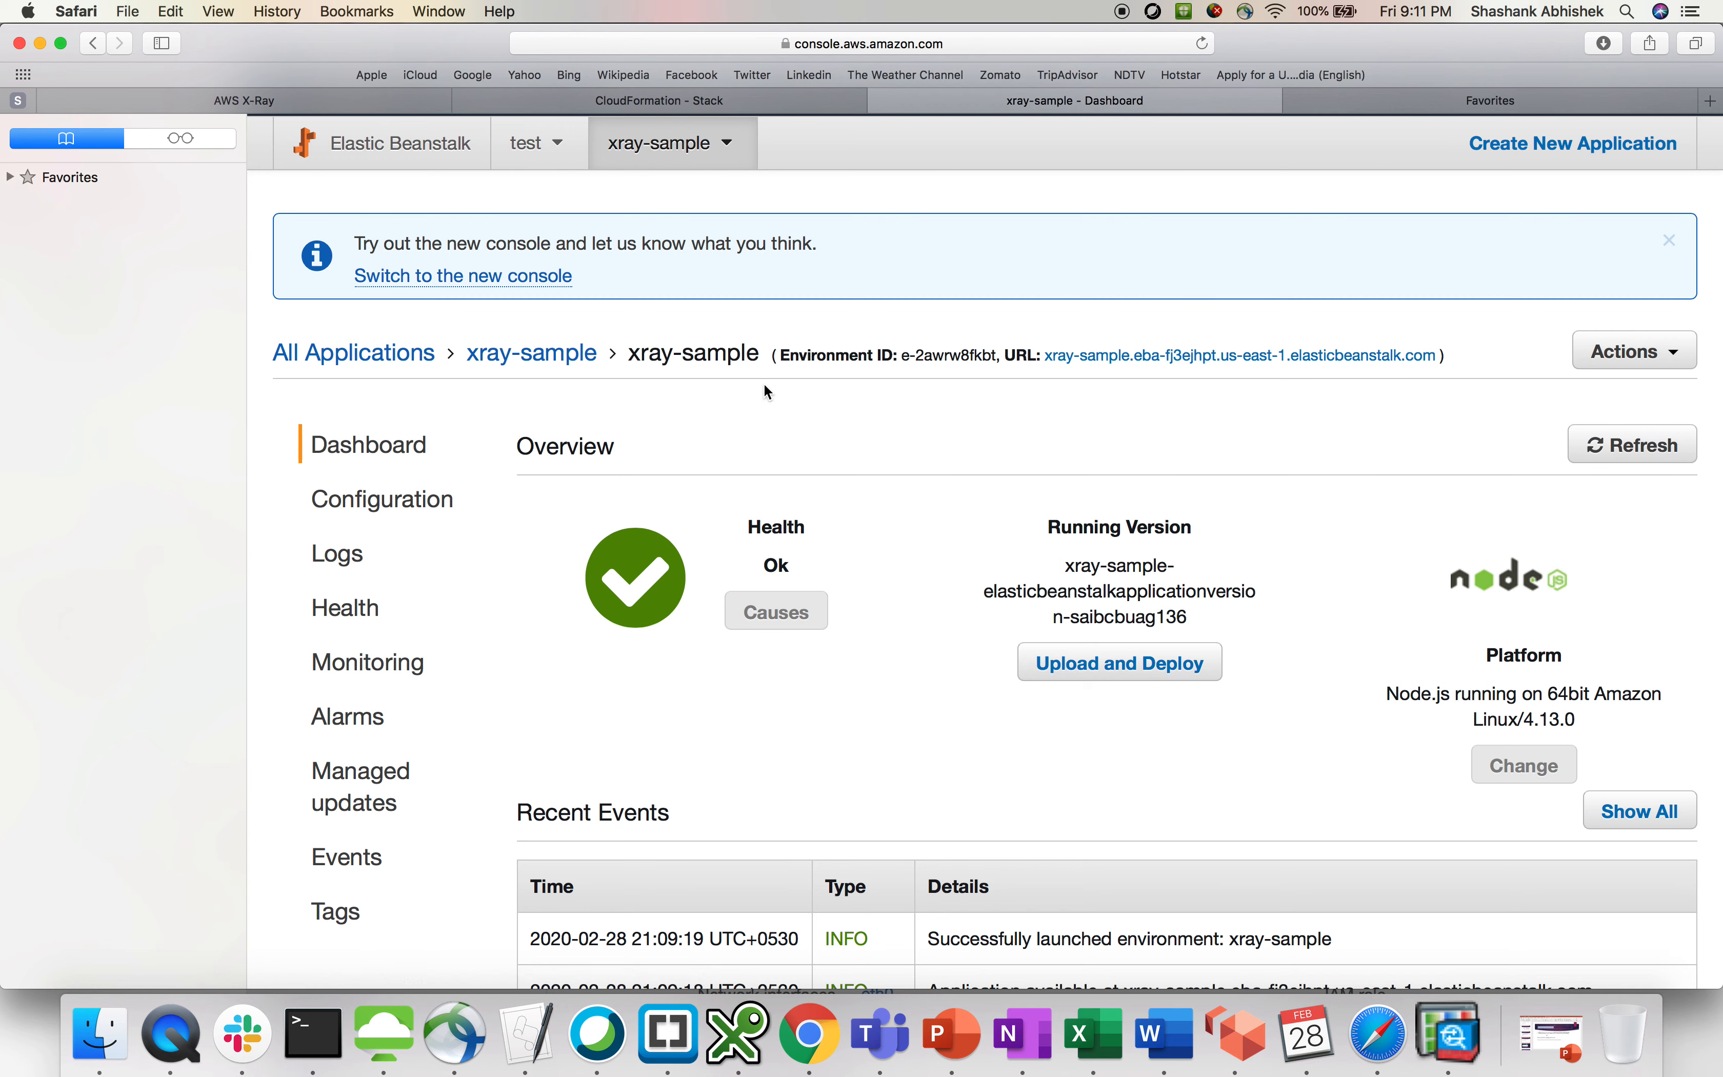
pyautogui.scroll(-5, 848, 676)
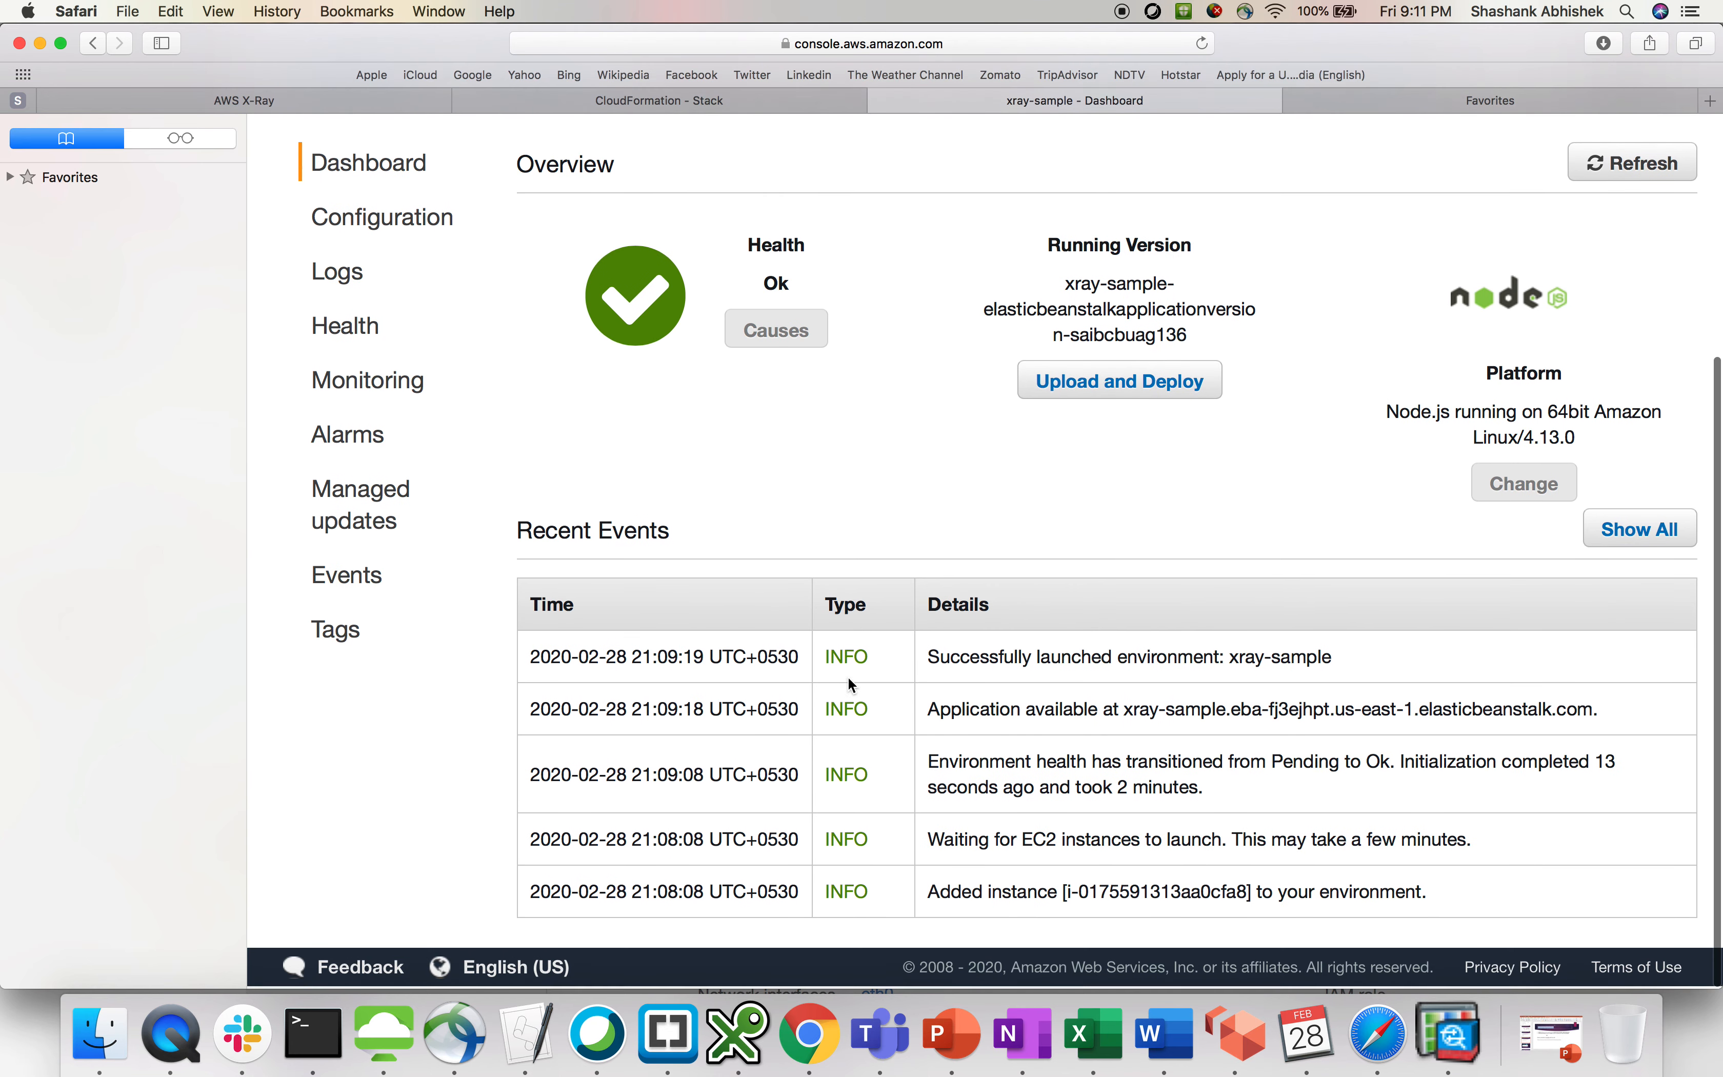
pyautogui.moveTo(1063, 656); pyautogui.dragTo(1235, 659)
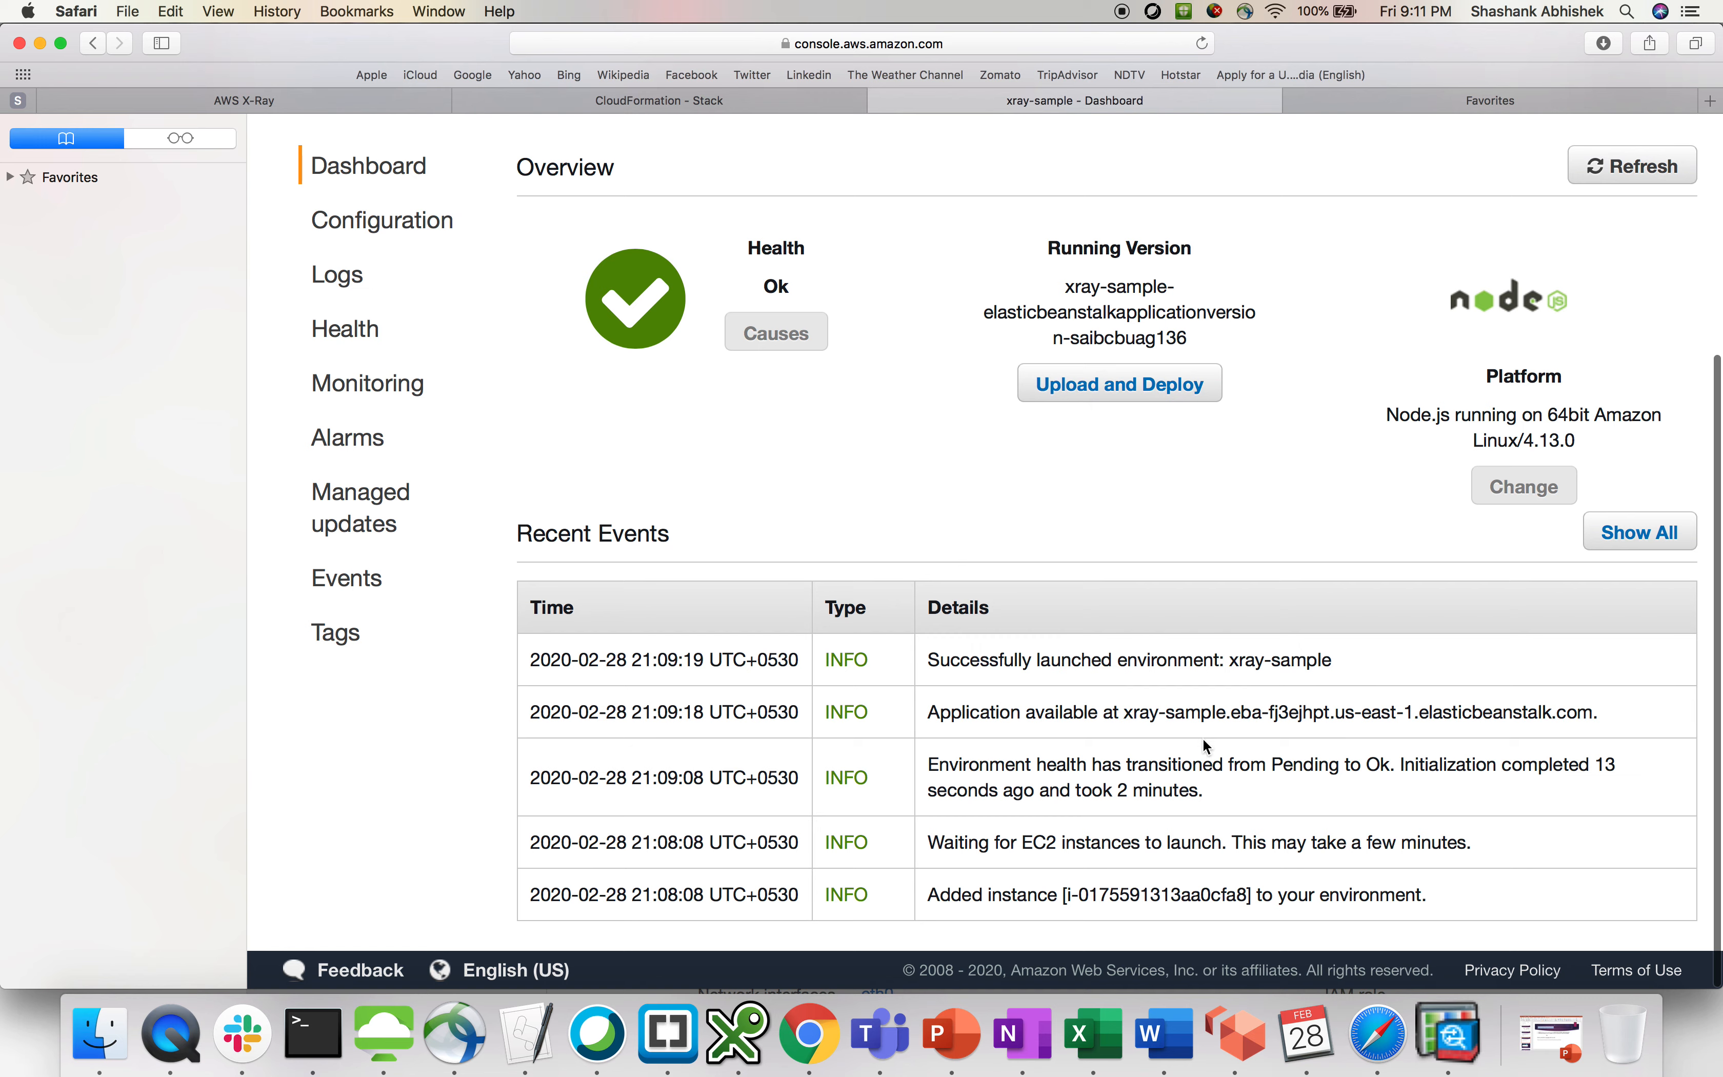
pyautogui.moveTo(1155, 713); pyautogui.dragTo(1395, 713)
pyautogui.click(1394, 712)
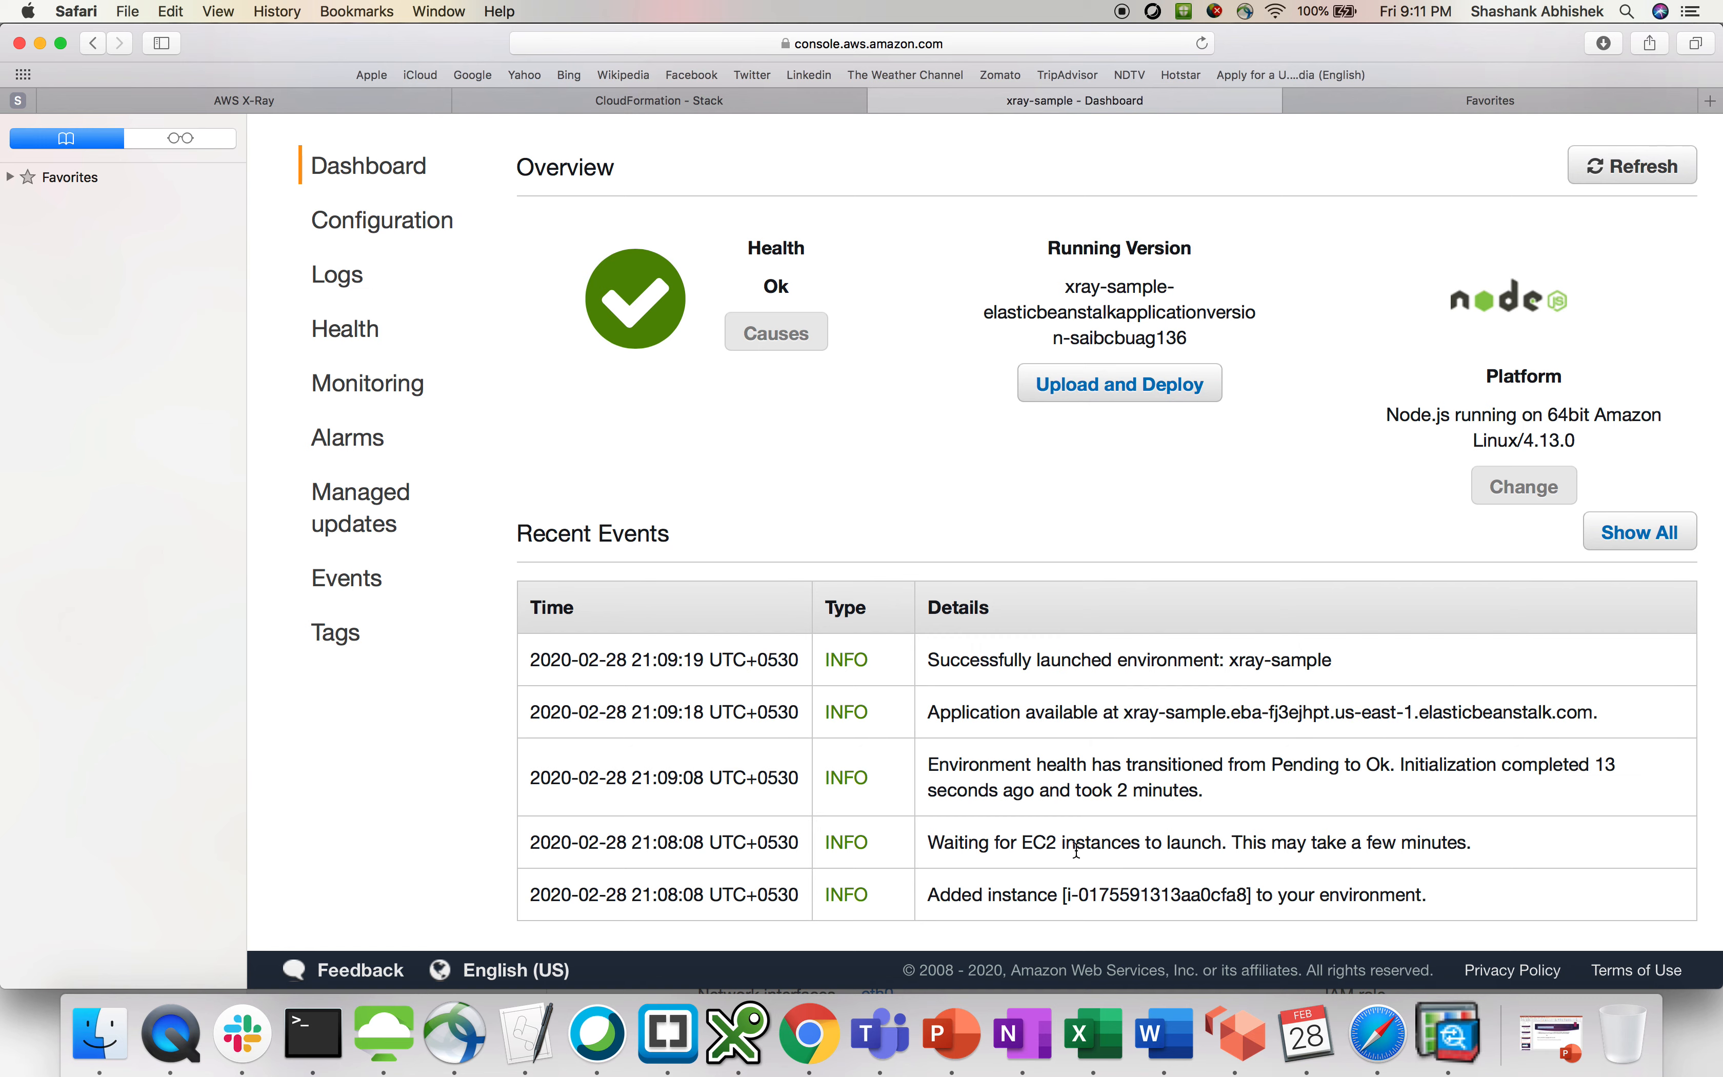
pyautogui.moveTo(970, 841); pyautogui.dragTo(1322, 841)
pyautogui.scroll(5, 1322, 841)
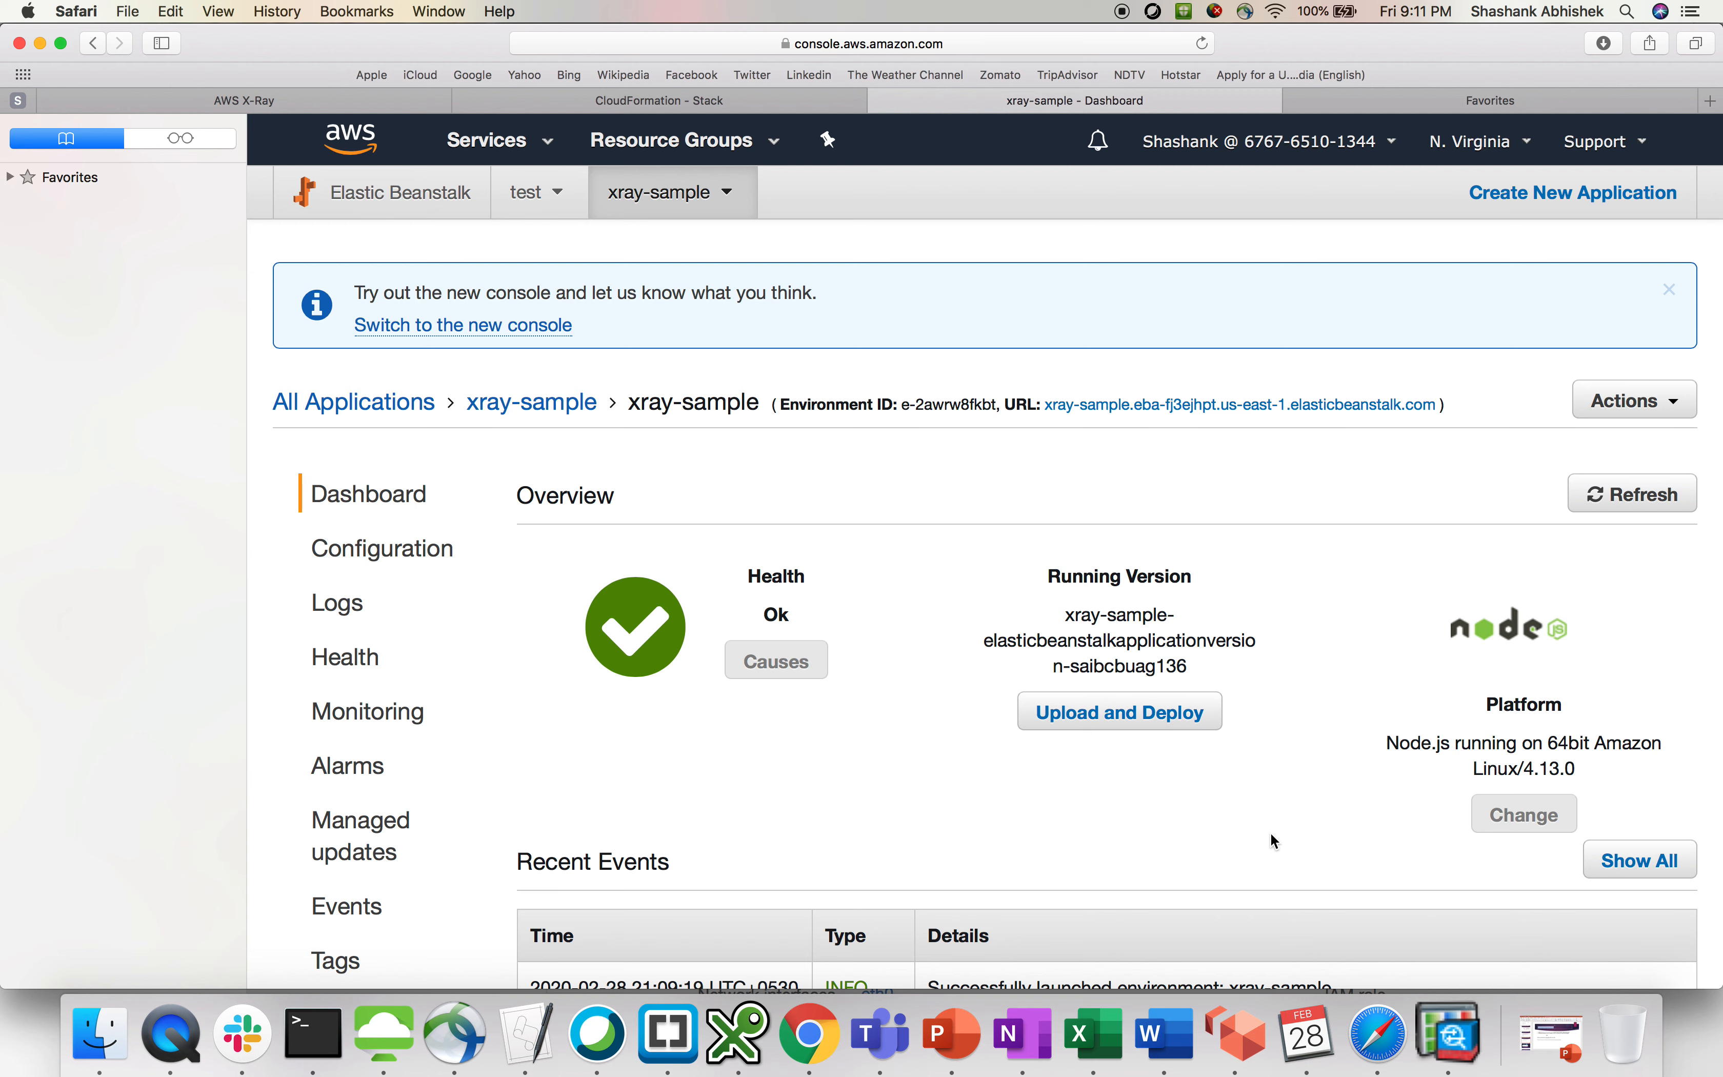
# Open the xray-sample environment's URL and read the heading and launch message of the sample application.
pyautogui.click(1219, 406)
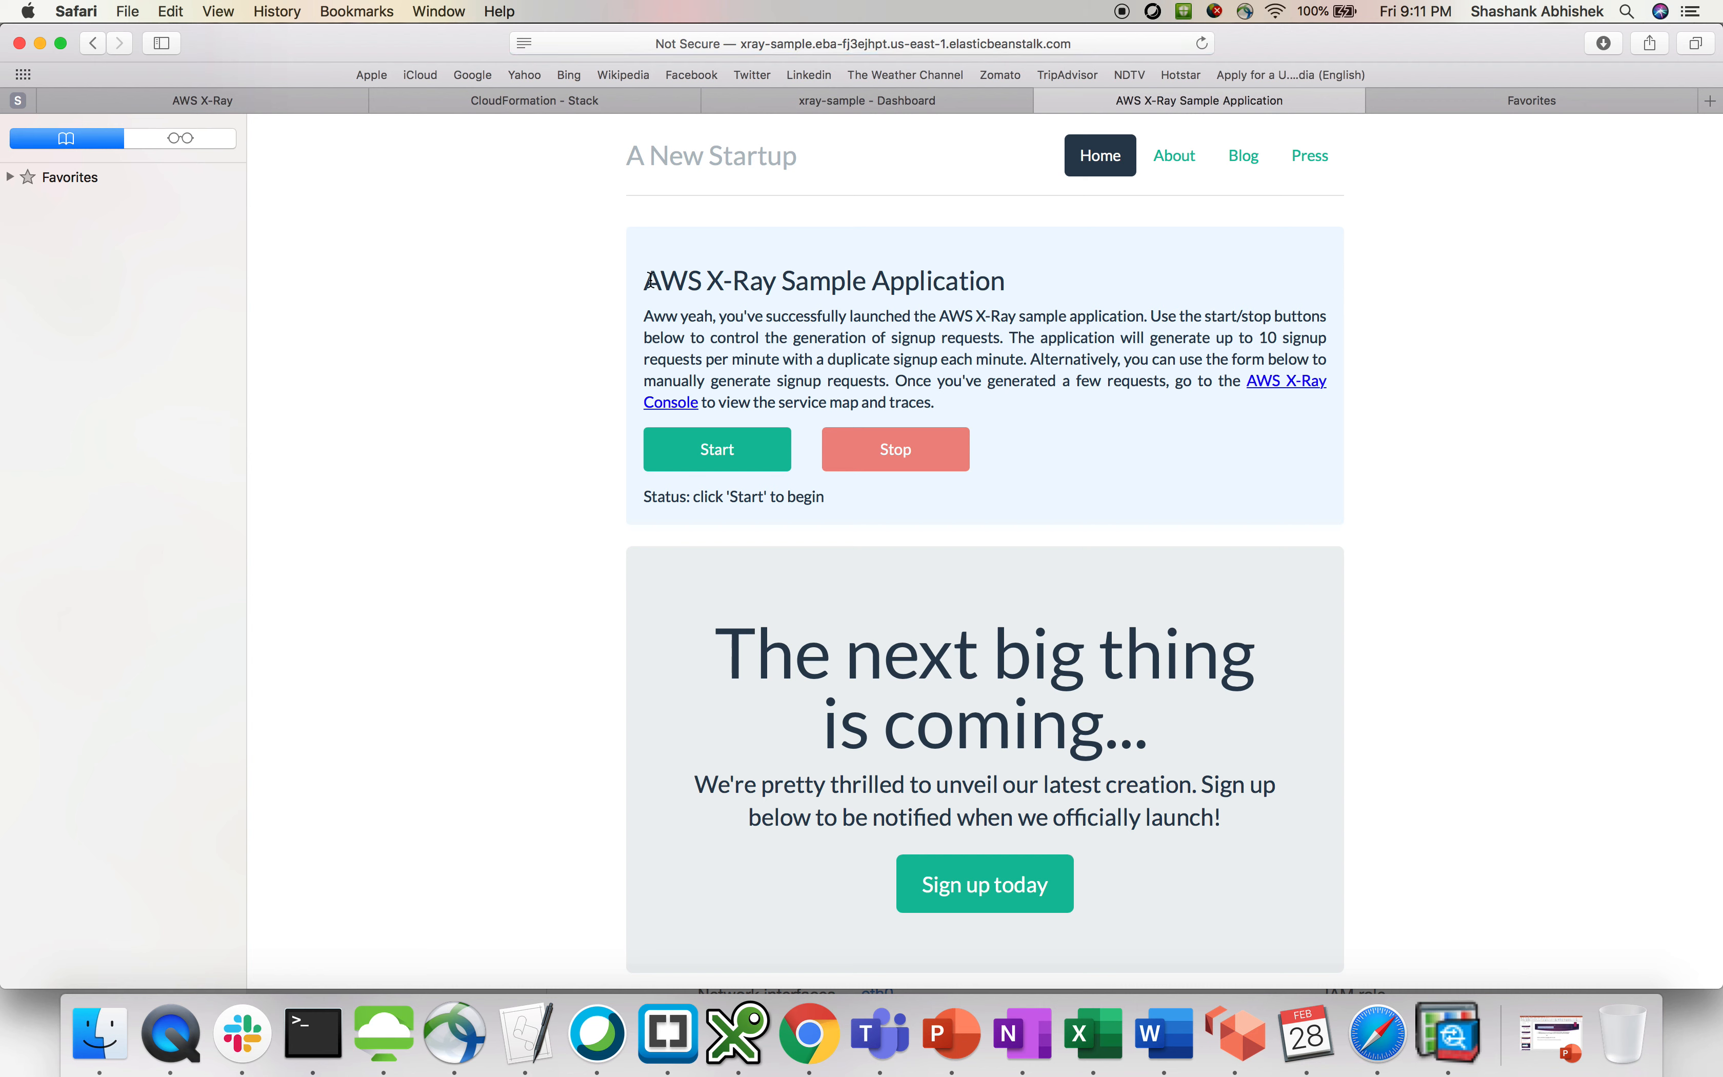
pyautogui.moveTo(643, 280); pyautogui.dragTo(1008, 276)
pyautogui.click(1008, 276)
pyautogui.moveTo(726, 317); pyautogui.dragTo(1153, 314)
pyautogui.click(991, 316)
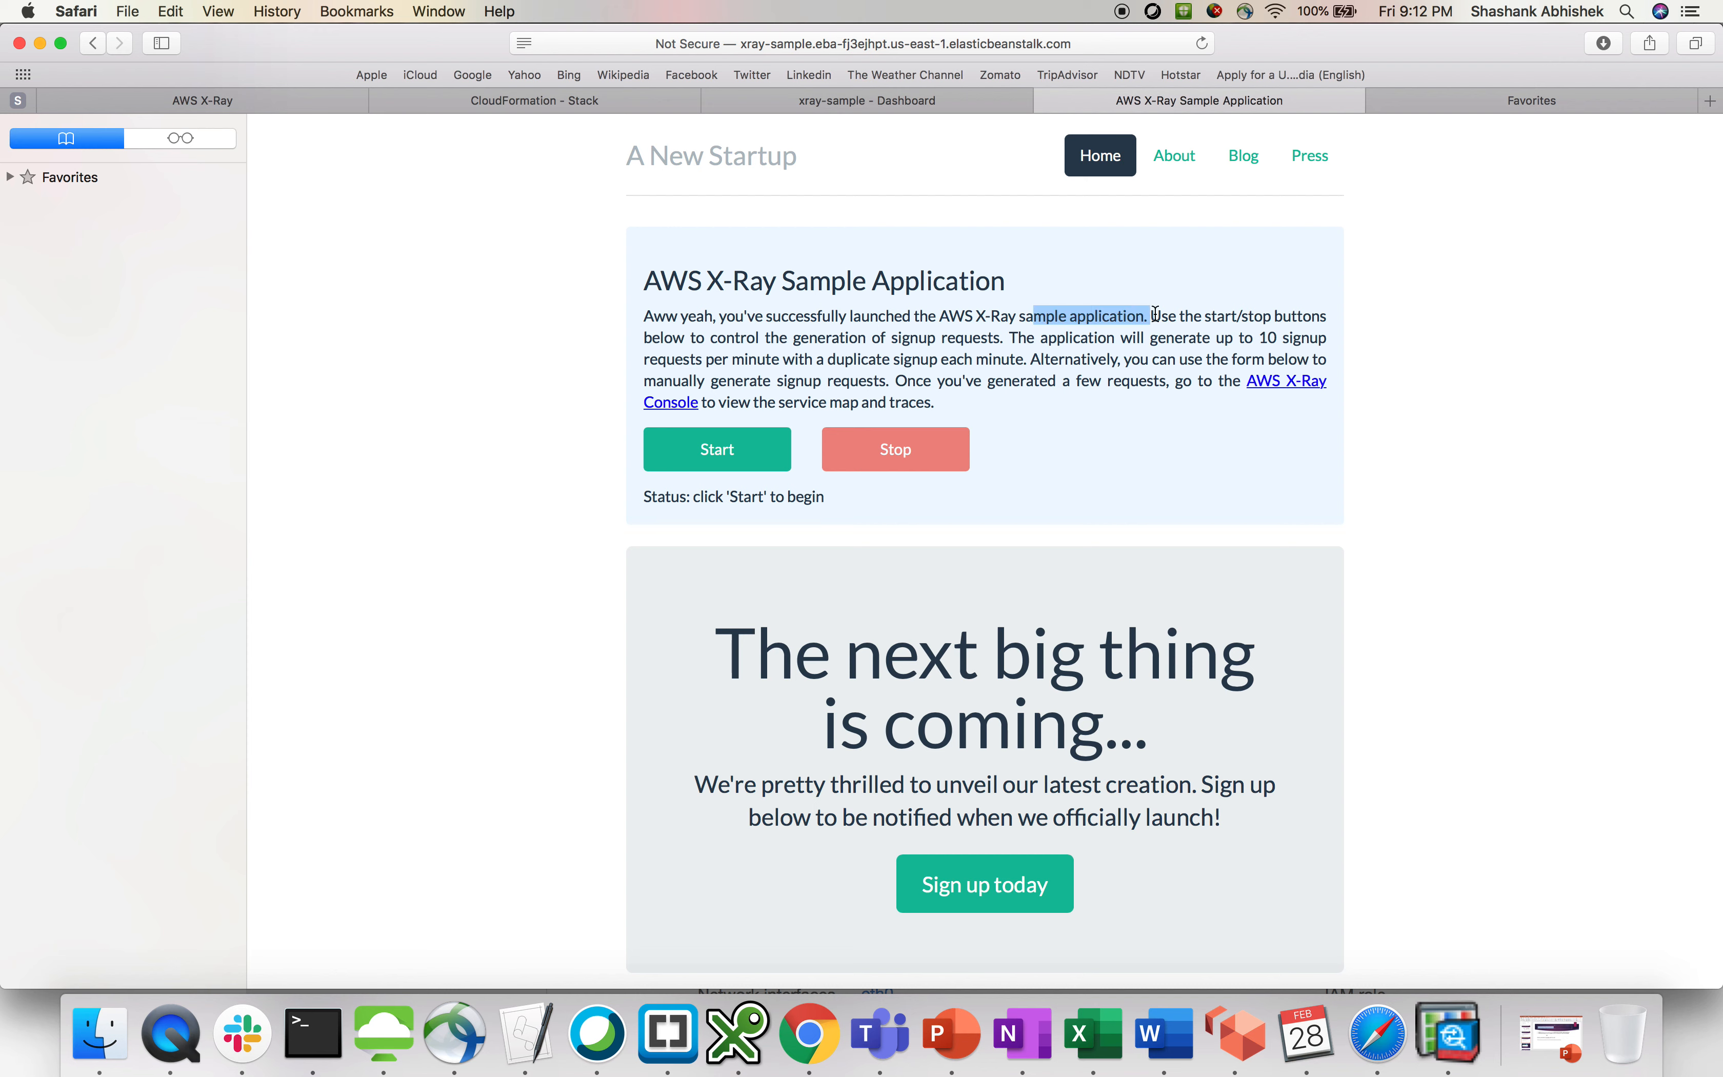
pyautogui.click(1153, 314)
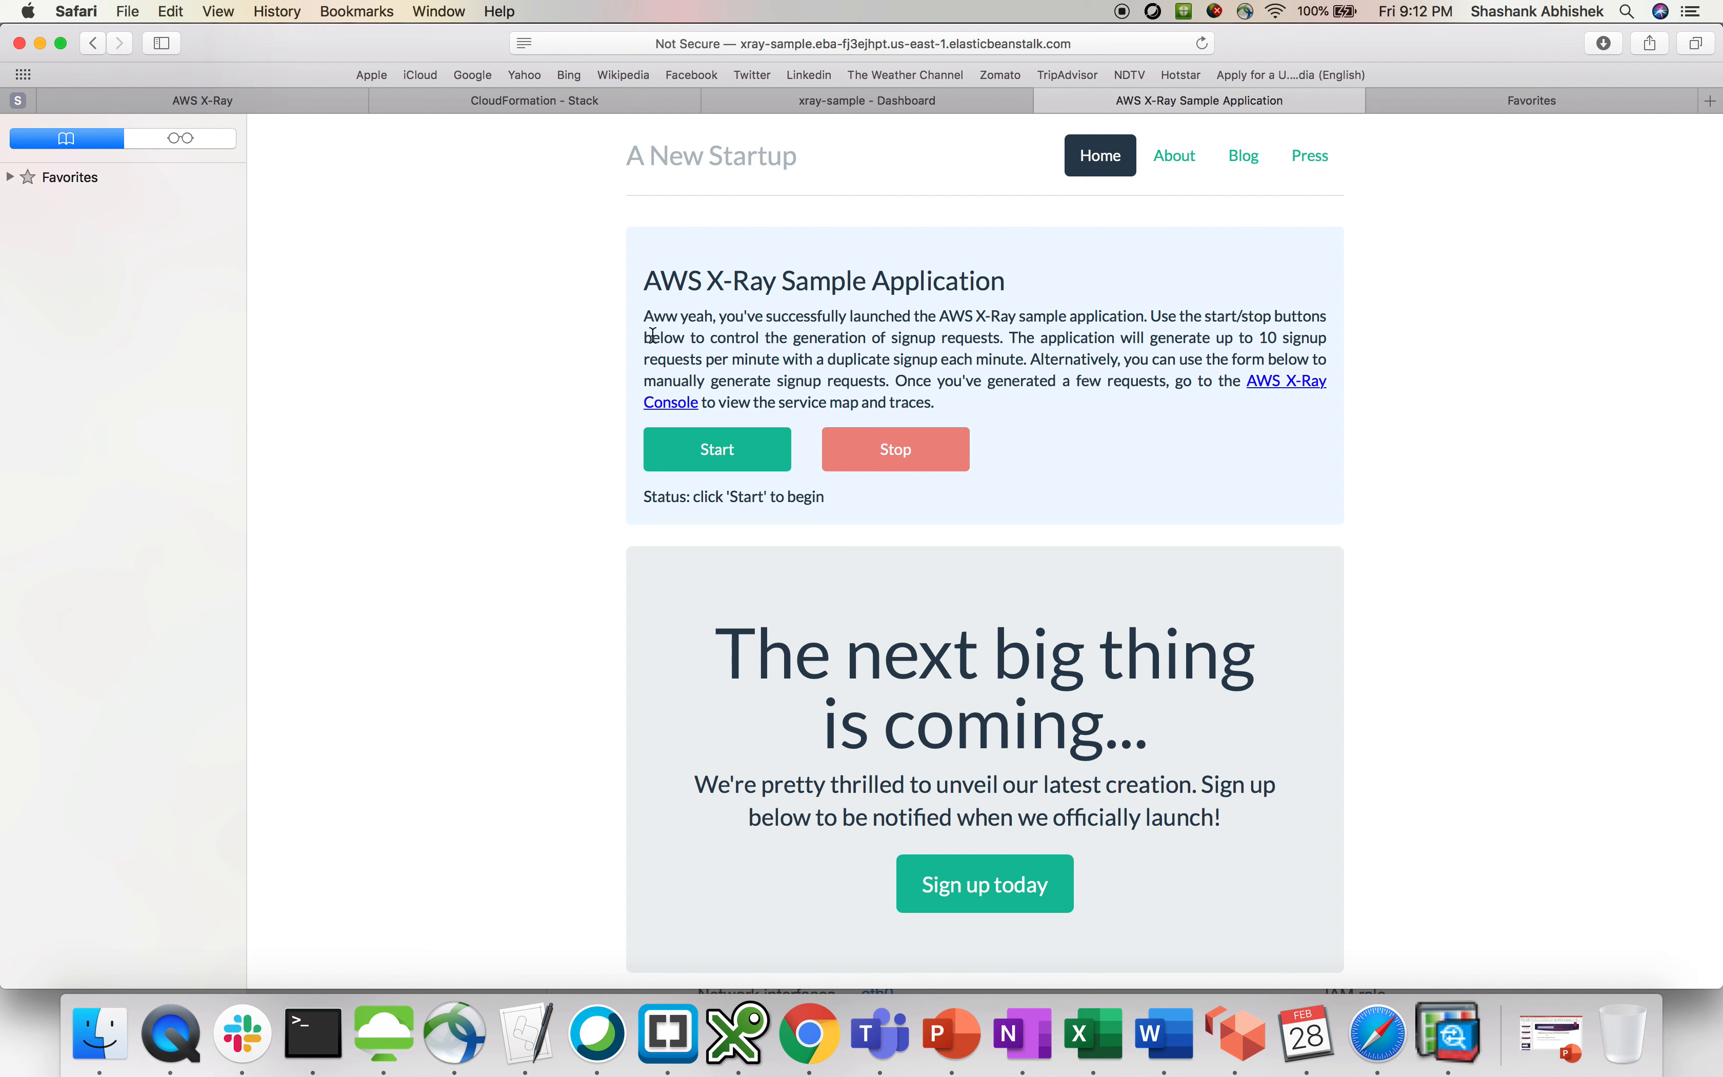
# Read how the sample application generates automatic and manual signup requests, and look over the signup section of the page.
pyautogui.moveTo(653, 336); pyautogui.dragTo(888, 337)
pyautogui.click(889, 337)
pyautogui.moveTo(1011, 337); pyautogui.dragTo(878, 337)
pyautogui.click(878, 337)
pyautogui.moveTo(1068, 338); pyautogui.dragTo(1265, 336)
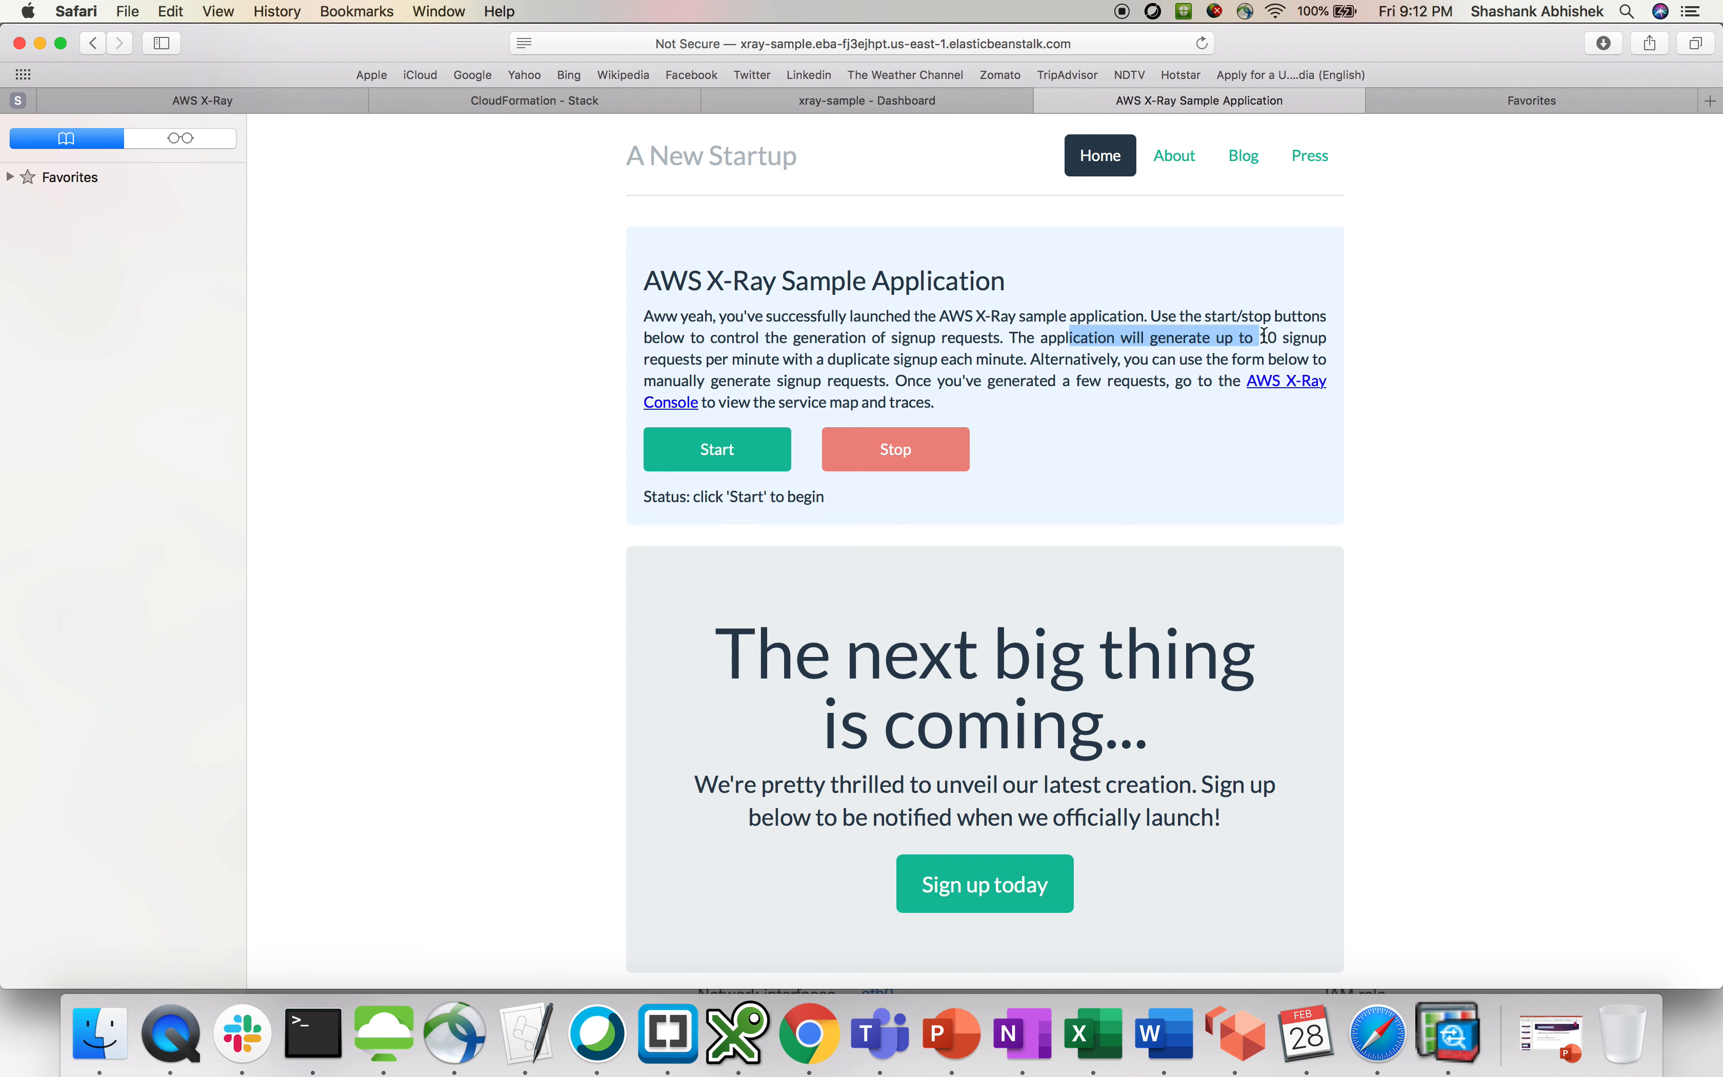
pyautogui.click(1265, 335)
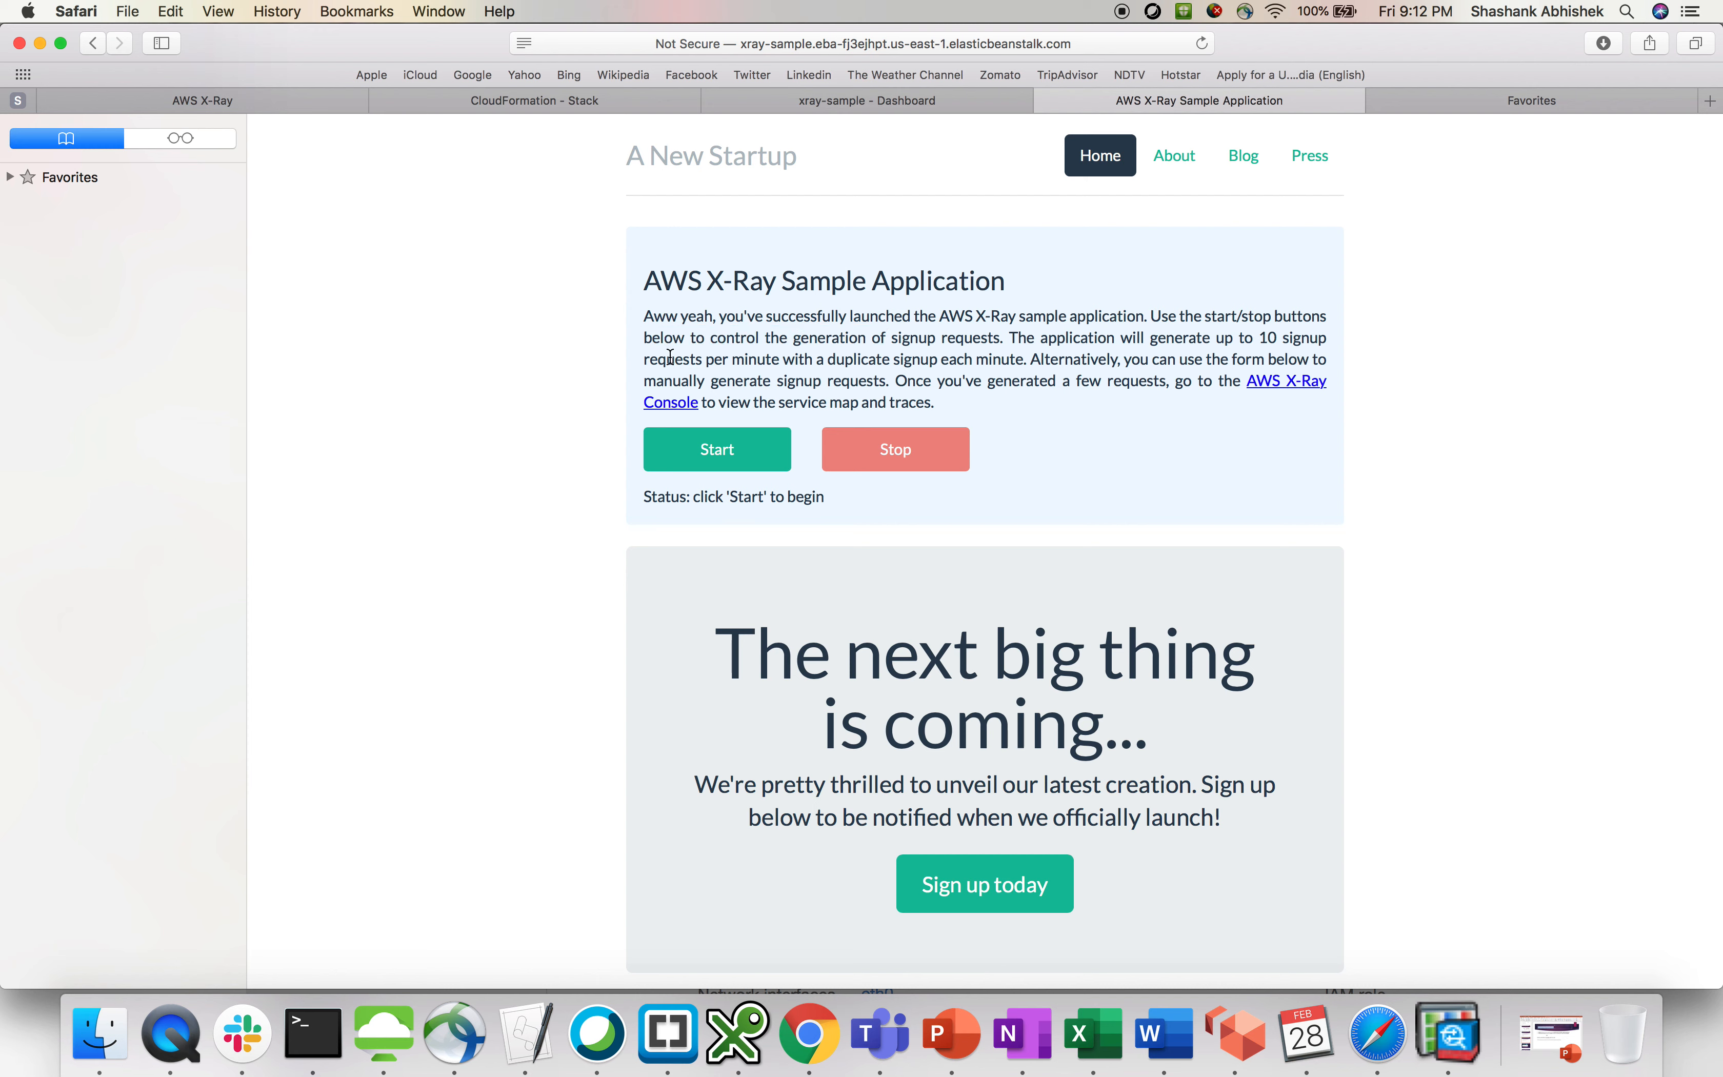
pyautogui.moveTo(667, 357); pyautogui.dragTo(875, 357)
pyautogui.click(869, 356)
pyautogui.moveTo(1036, 359); pyautogui.dragTo(1168, 358)
pyautogui.click(1139, 359)
pyautogui.scroll(-2, 1189, 436)
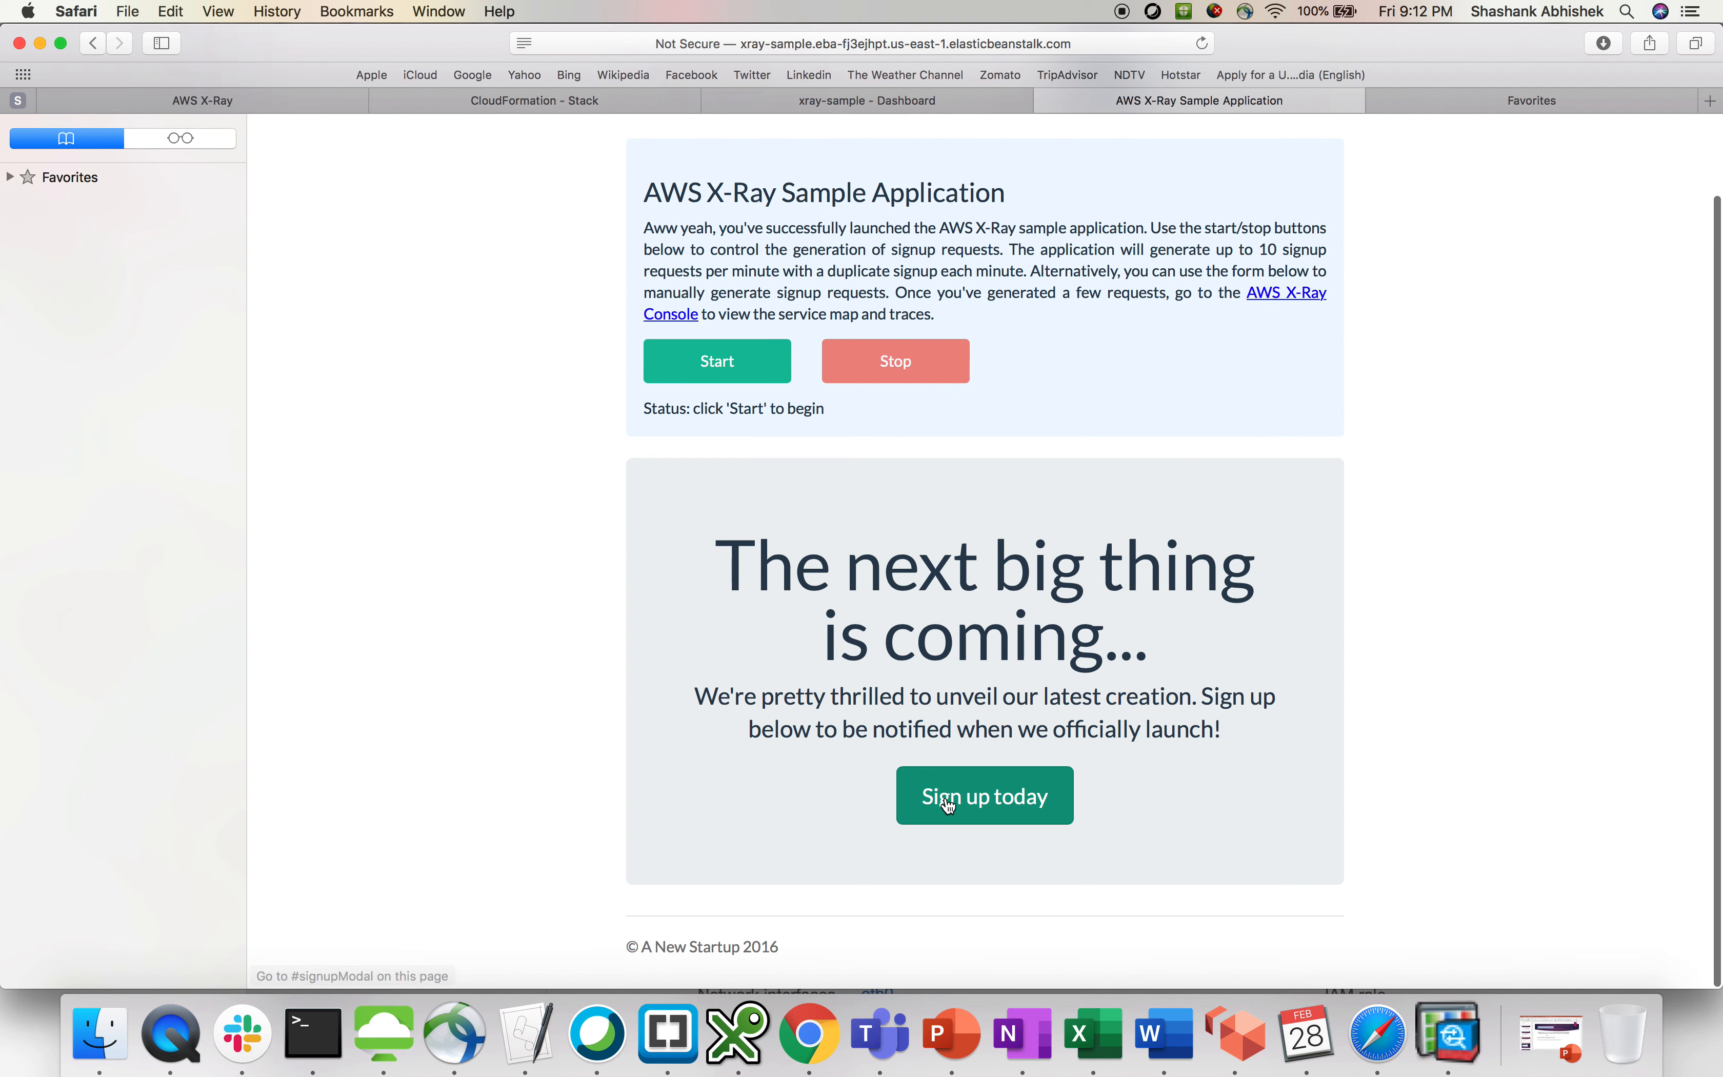
pyautogui.scroll(2, 858, 554)
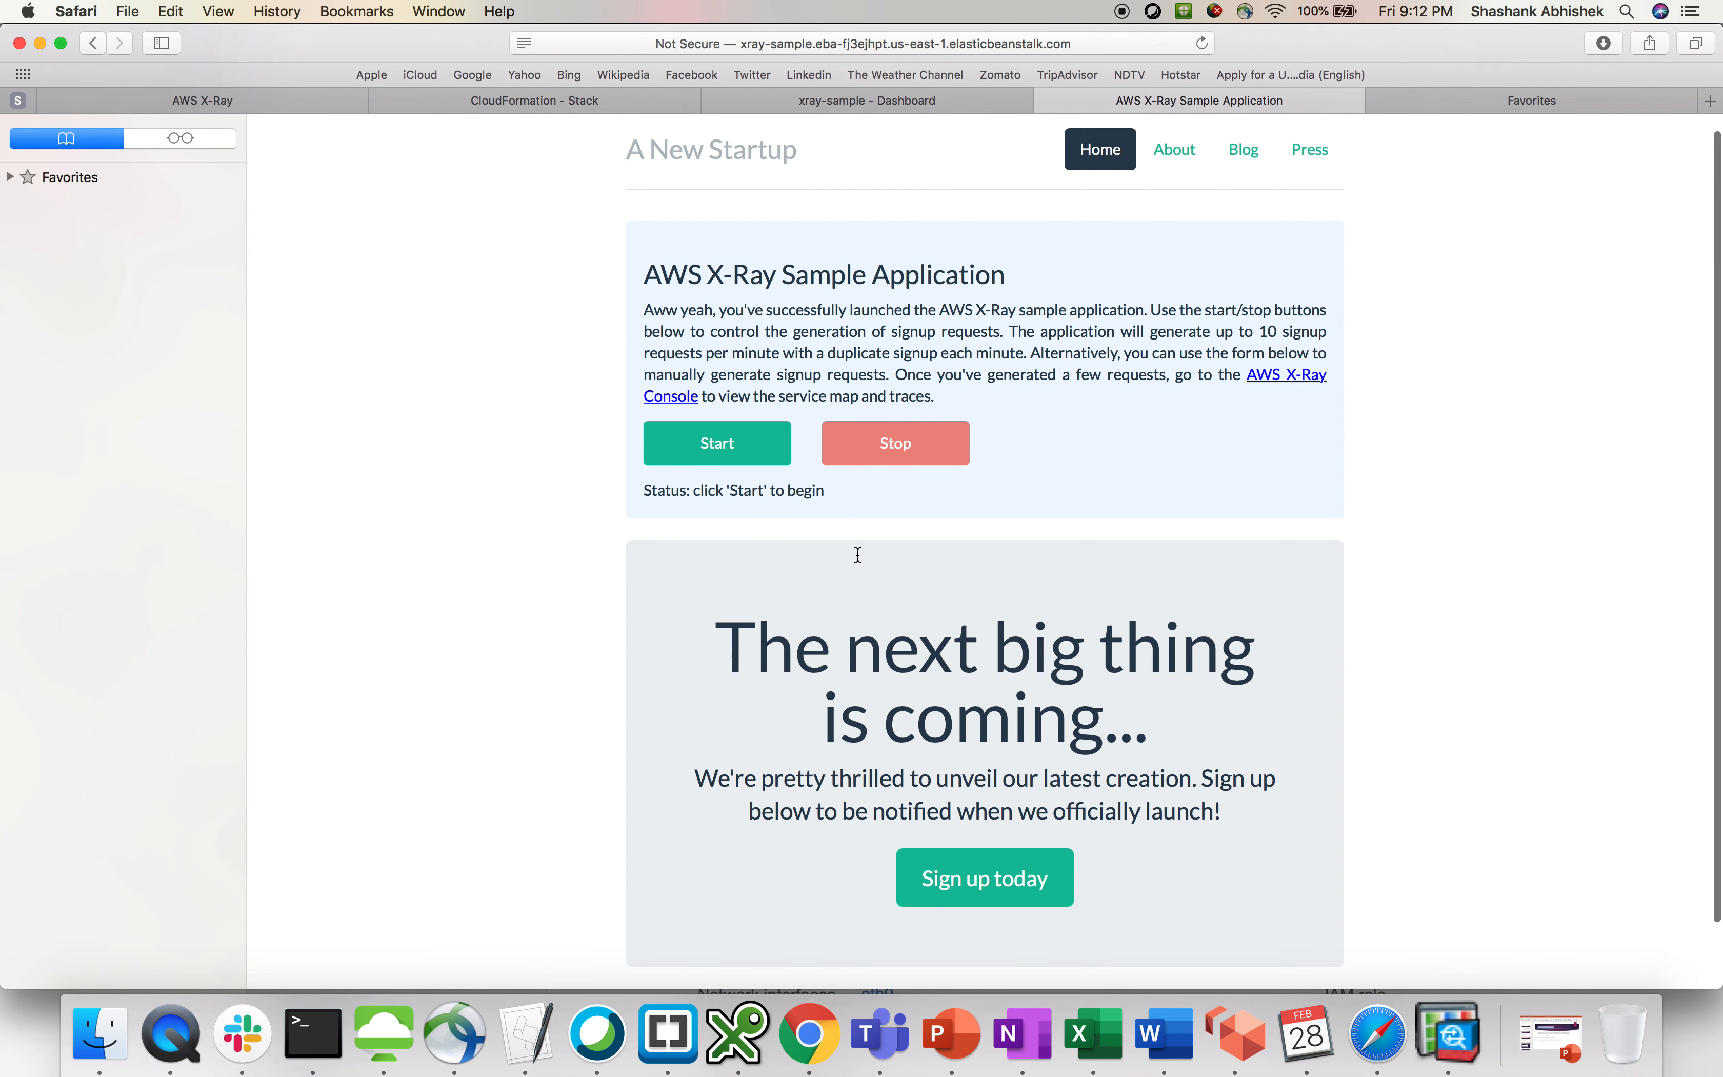
# Start generating automatic signup requests in the sample application and inspect the e-mail addresses in the request status.
pyautogui.click(722, 456)
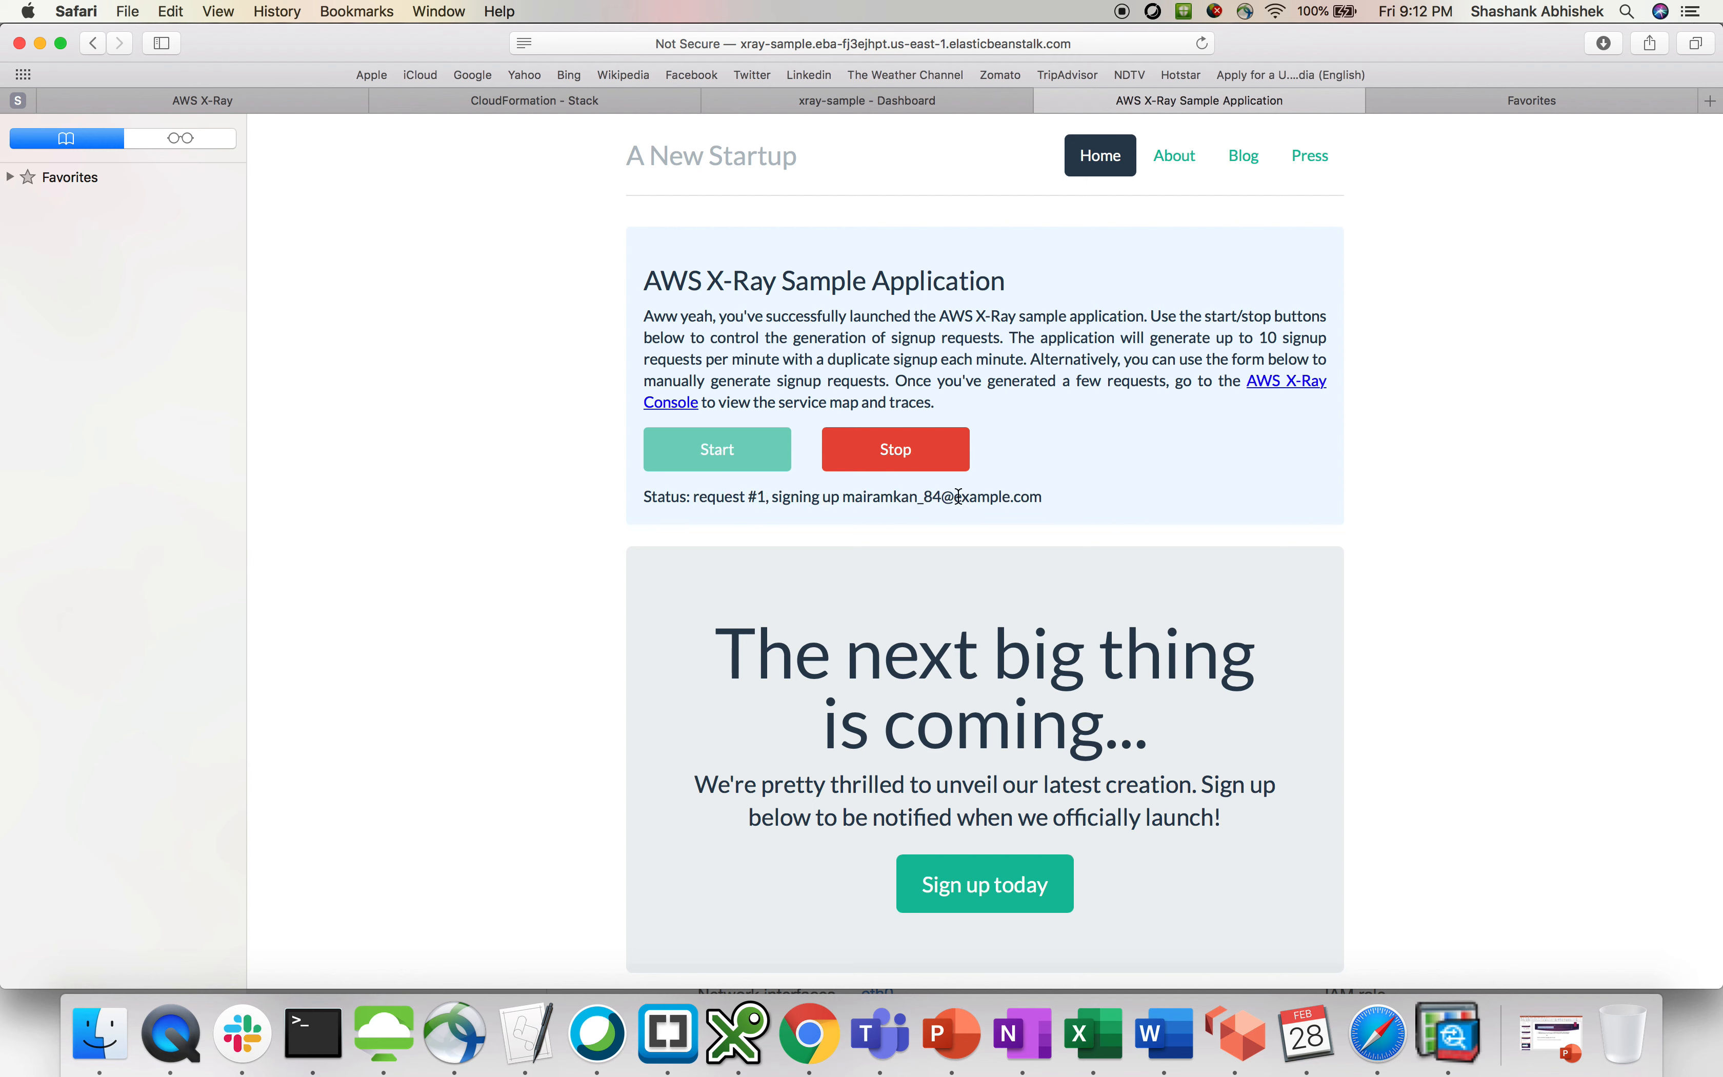
pyautogui.moveTo(1069, 496); pyautogui.dragTo(837, 496)
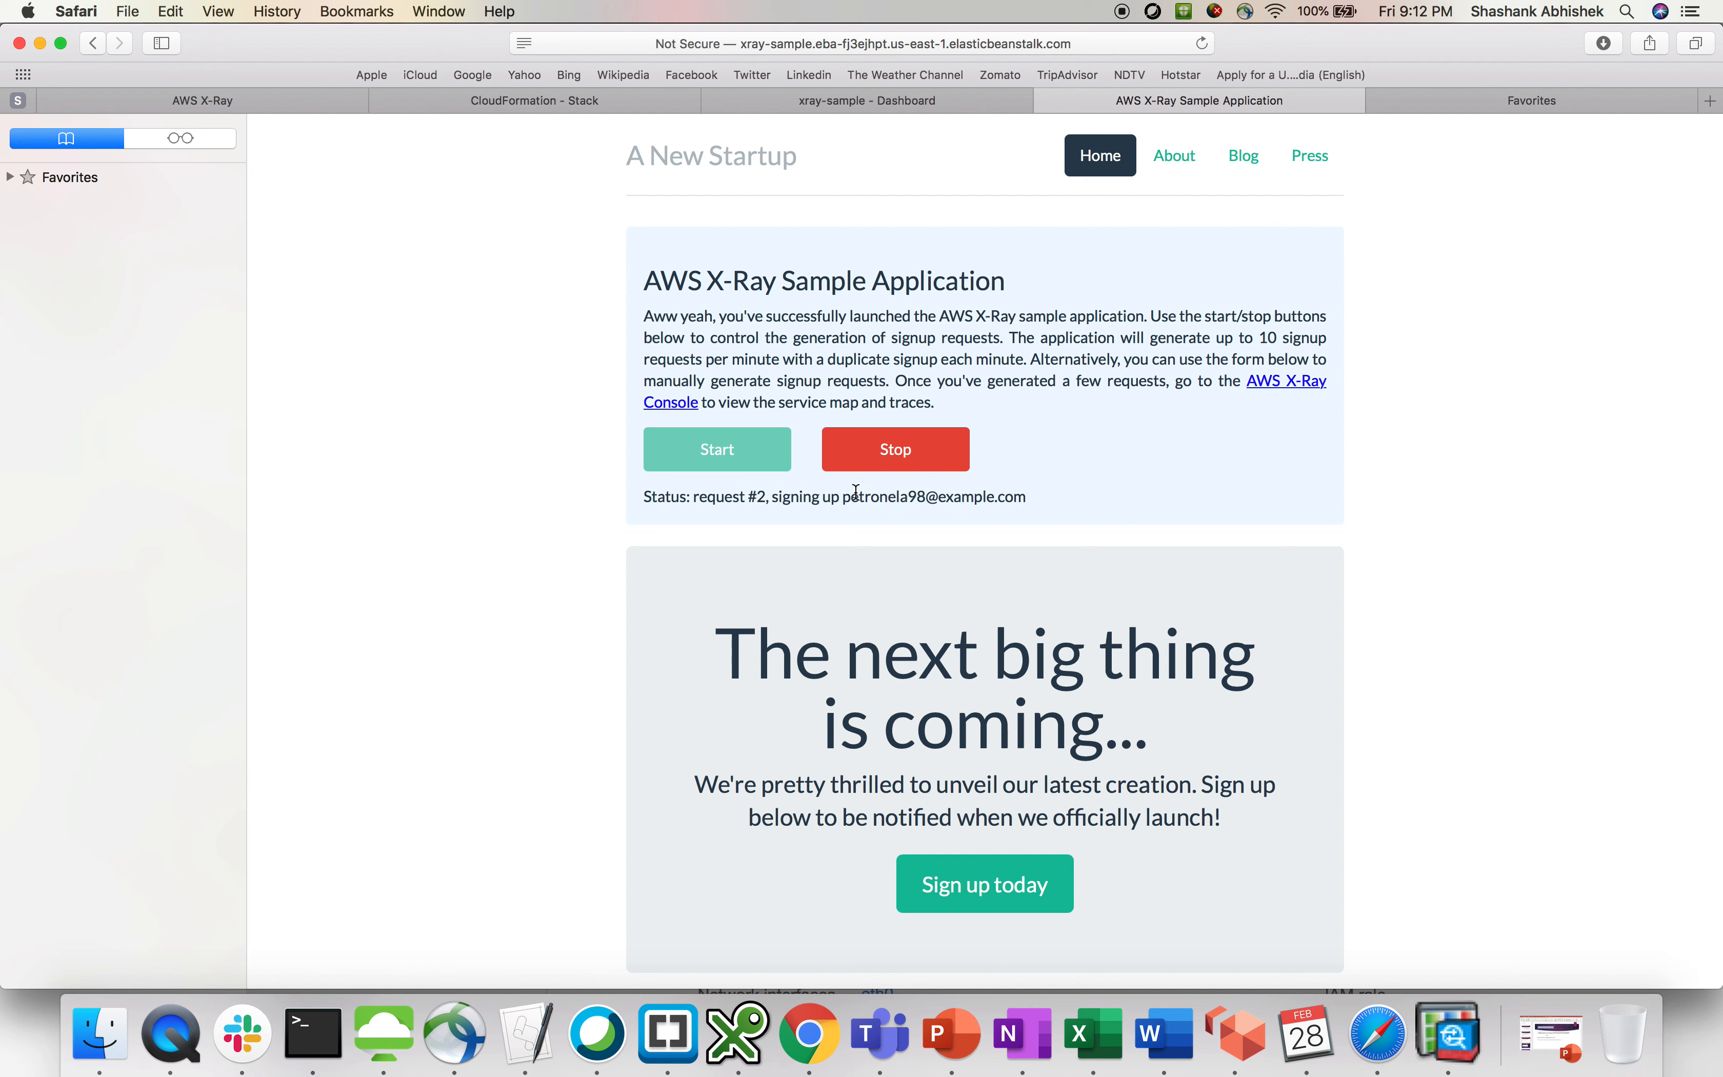
pyautogui.moveTo(856, 496); pyautogui.dragTo(1051, 496)
# Return to the X-Ray console and refresh the service map for the last 5 minutes.
pyautogui.click(873, 102)
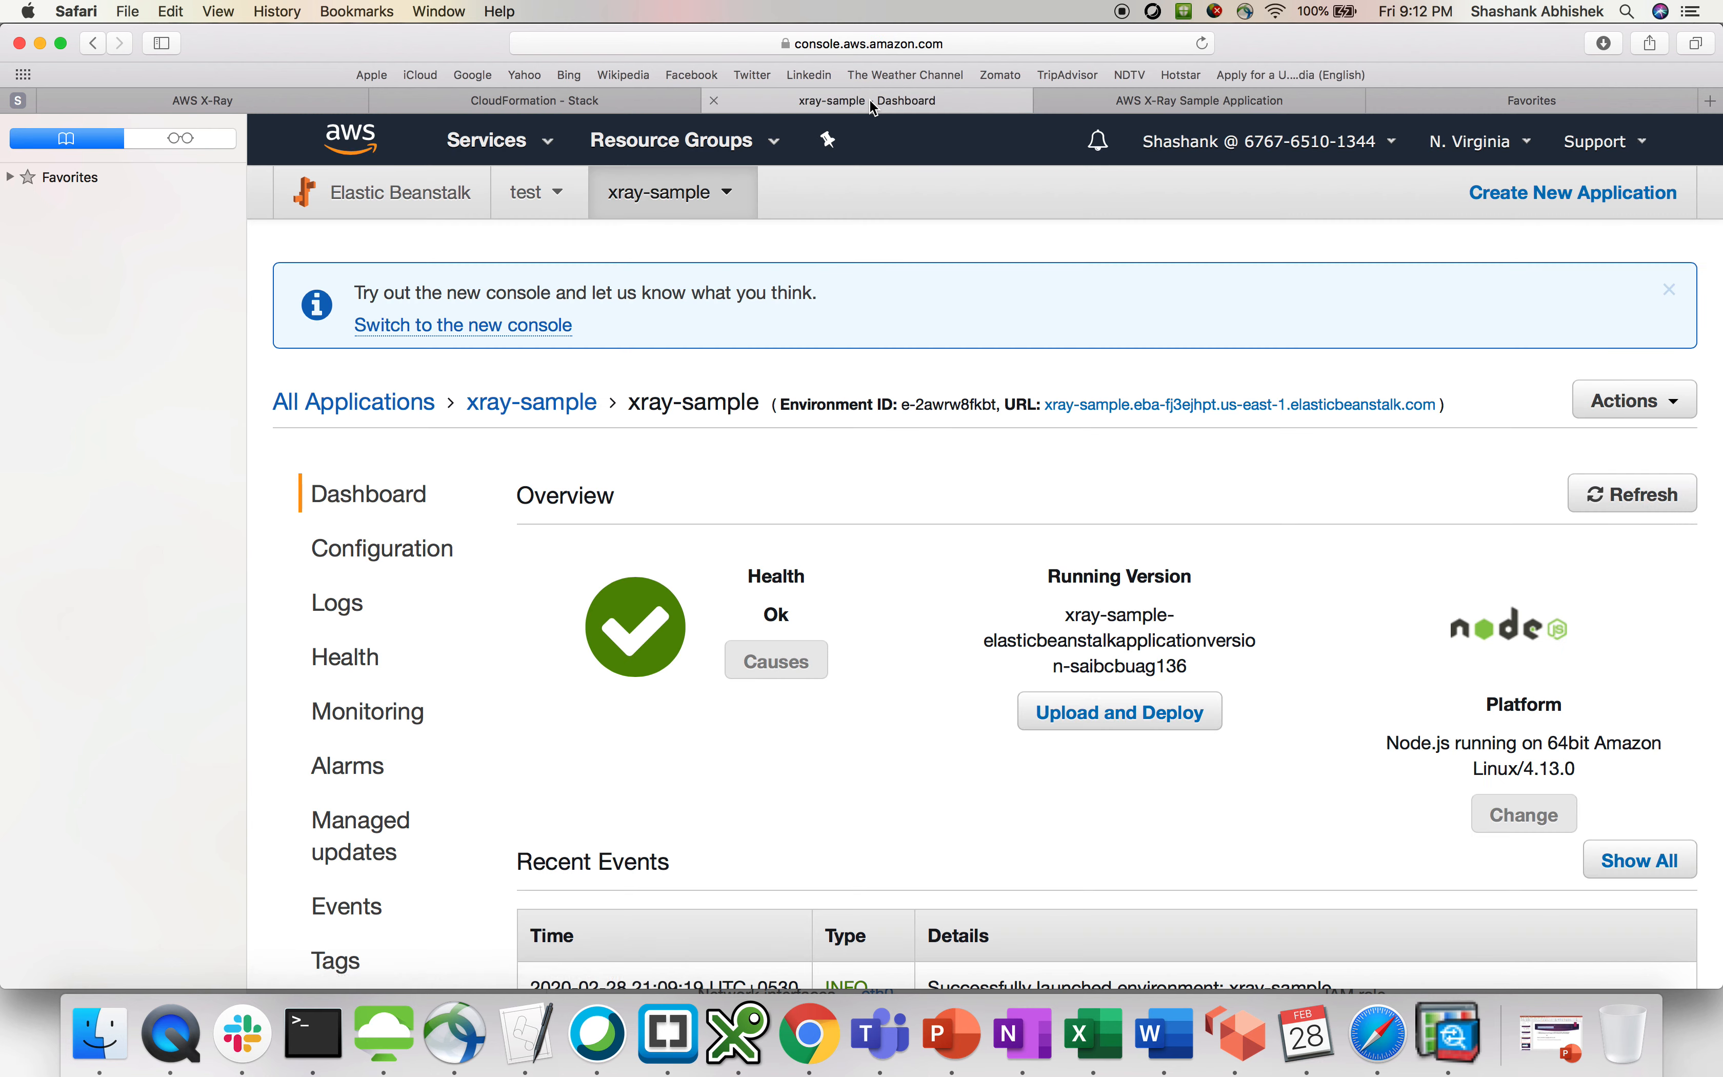
pyautogui.click(254, 104)
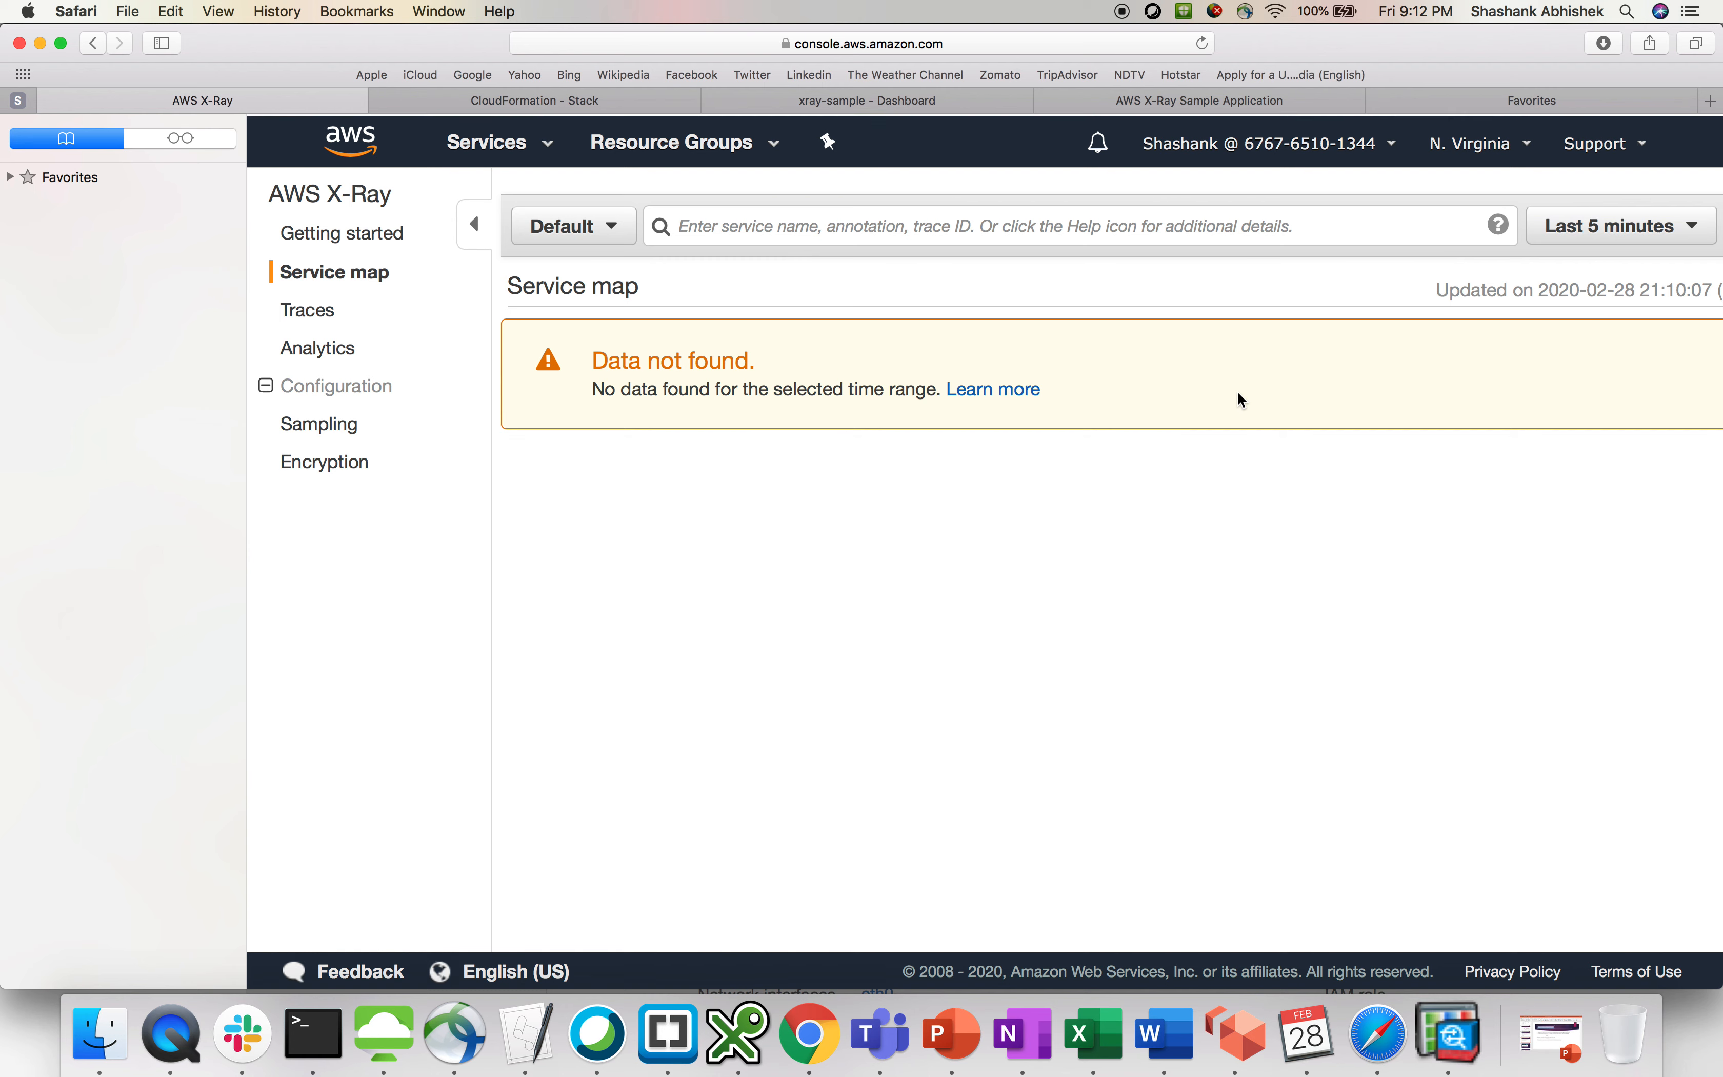
pyautogui.hscroll(3, 1519, 281)
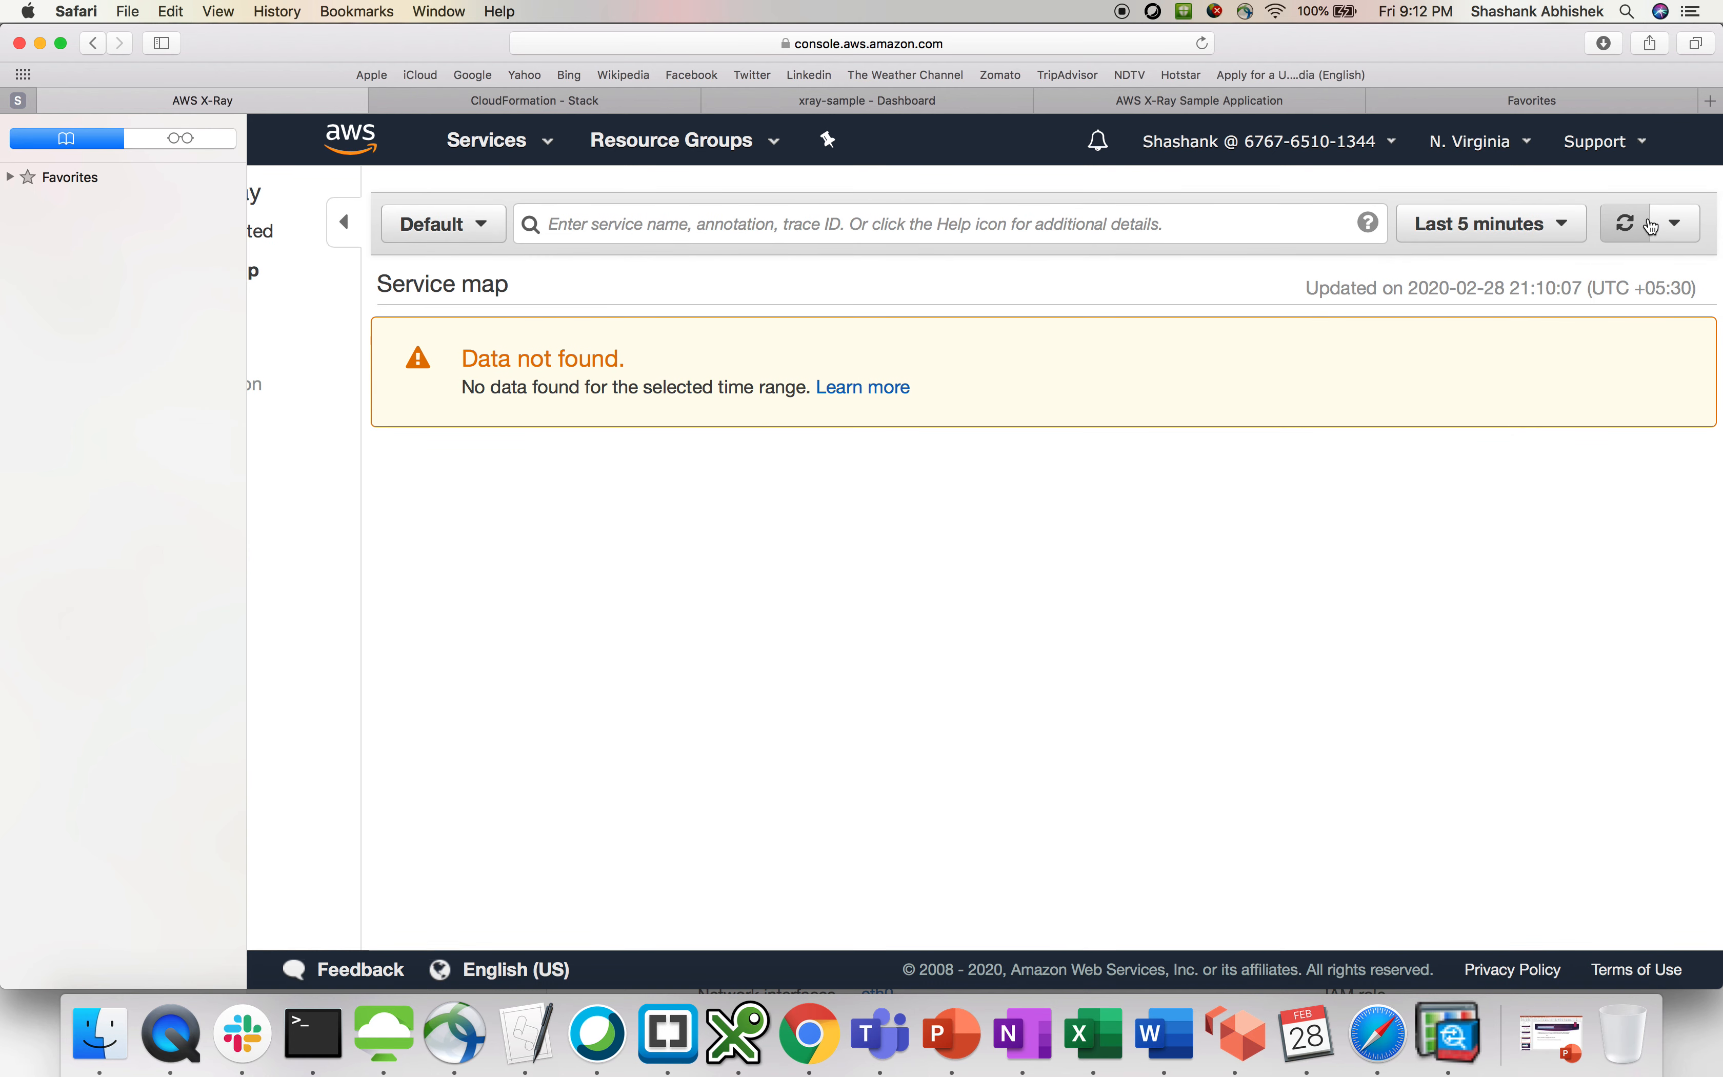
pyautogui.click(1626, 223)
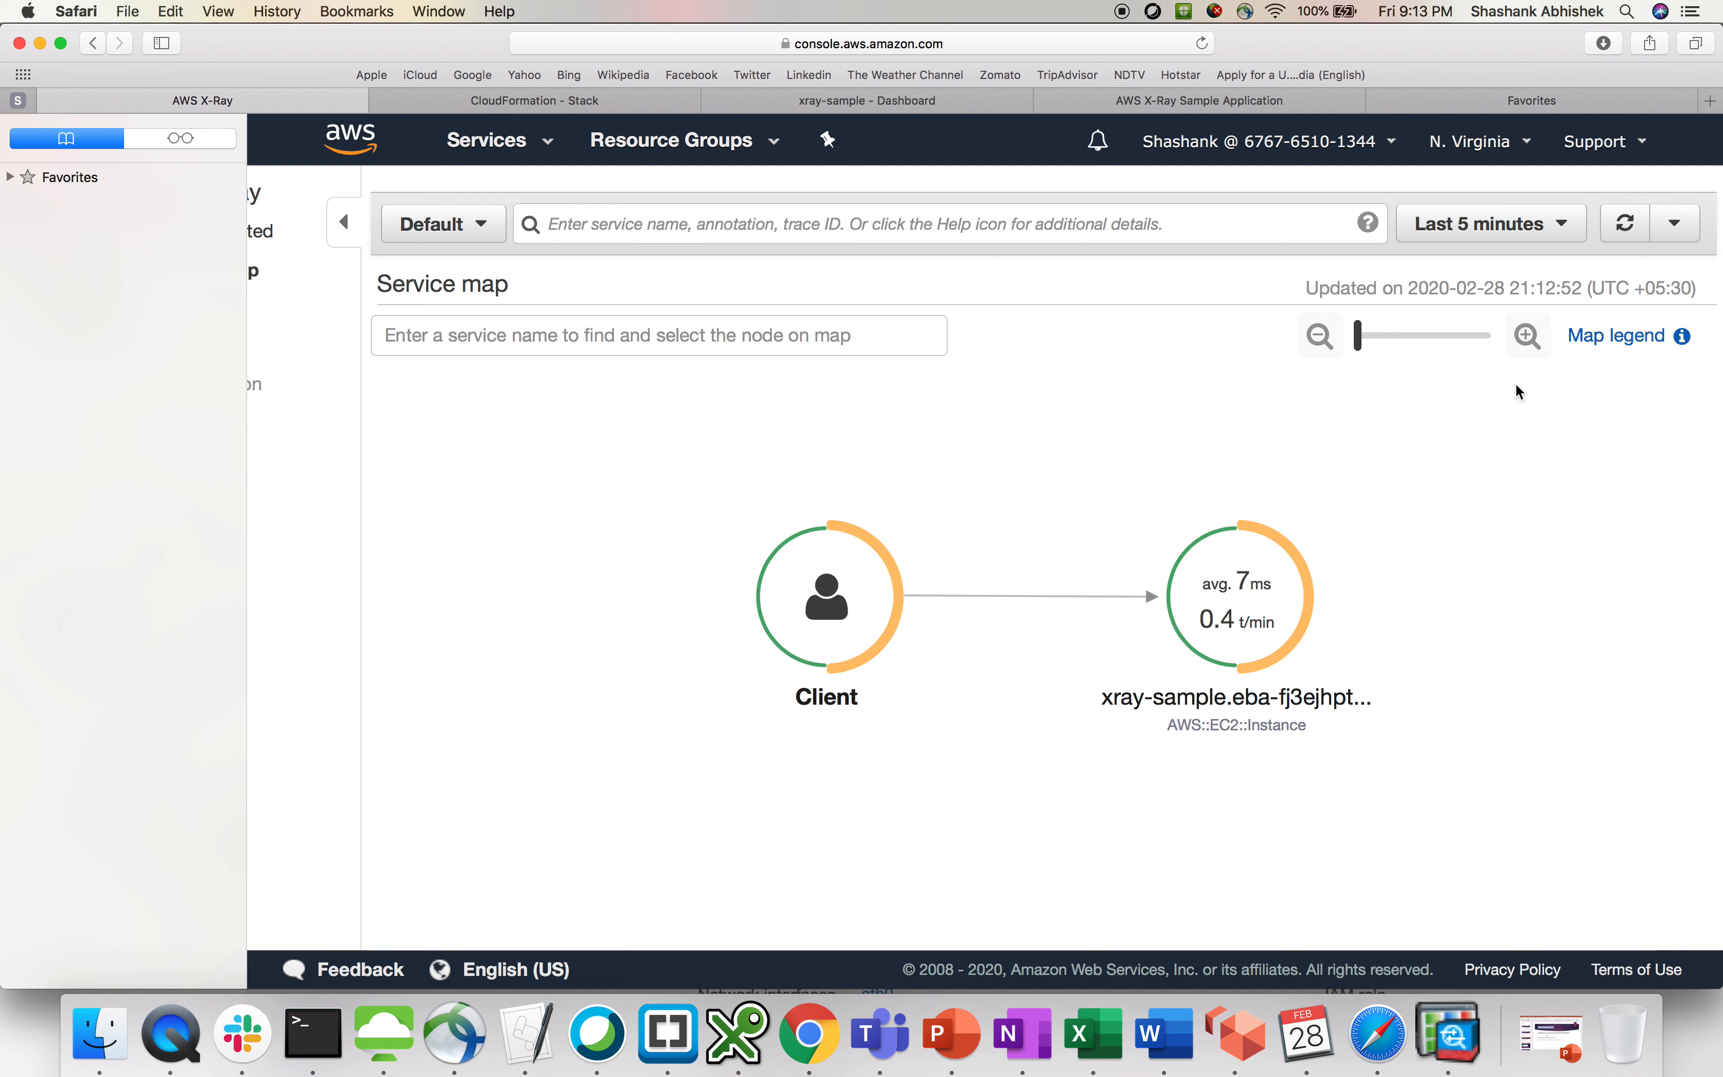
# Stop the automatic signup requests in the sample application and refresh the service map in the X-Ray console.
pyautogui.click(1620, 227)
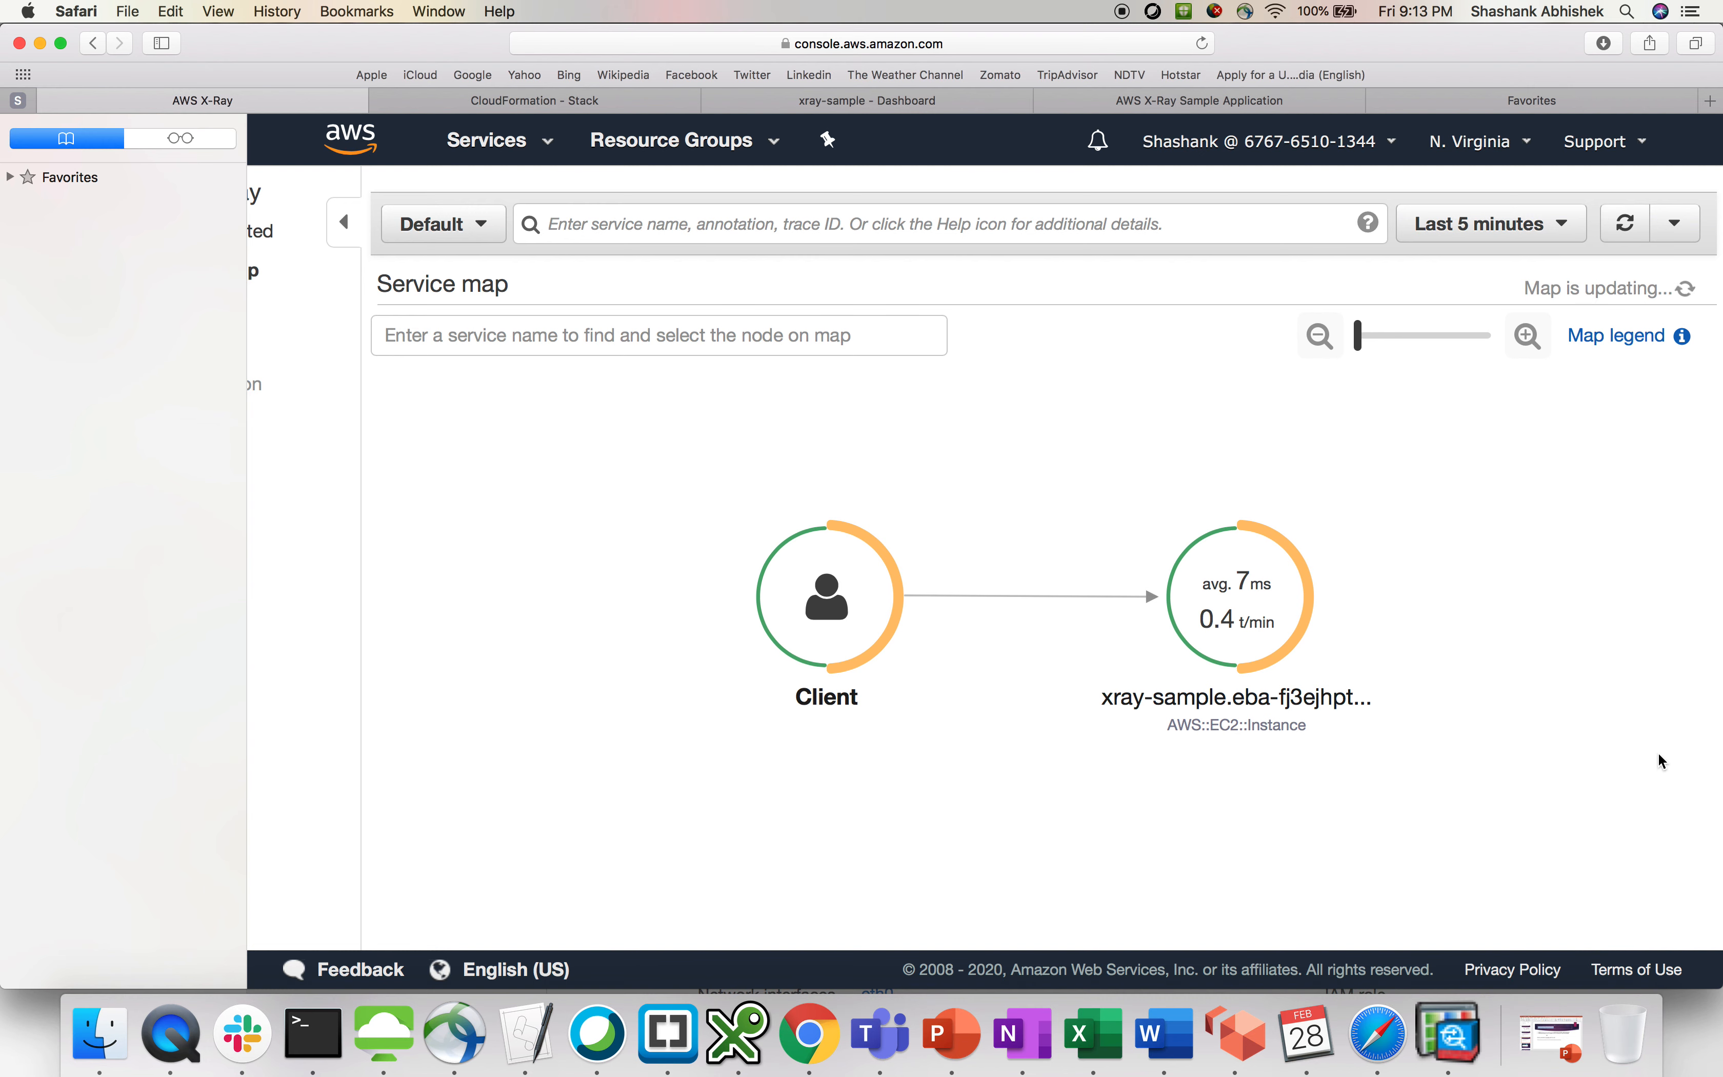
pyautogui.click(1261, 107)
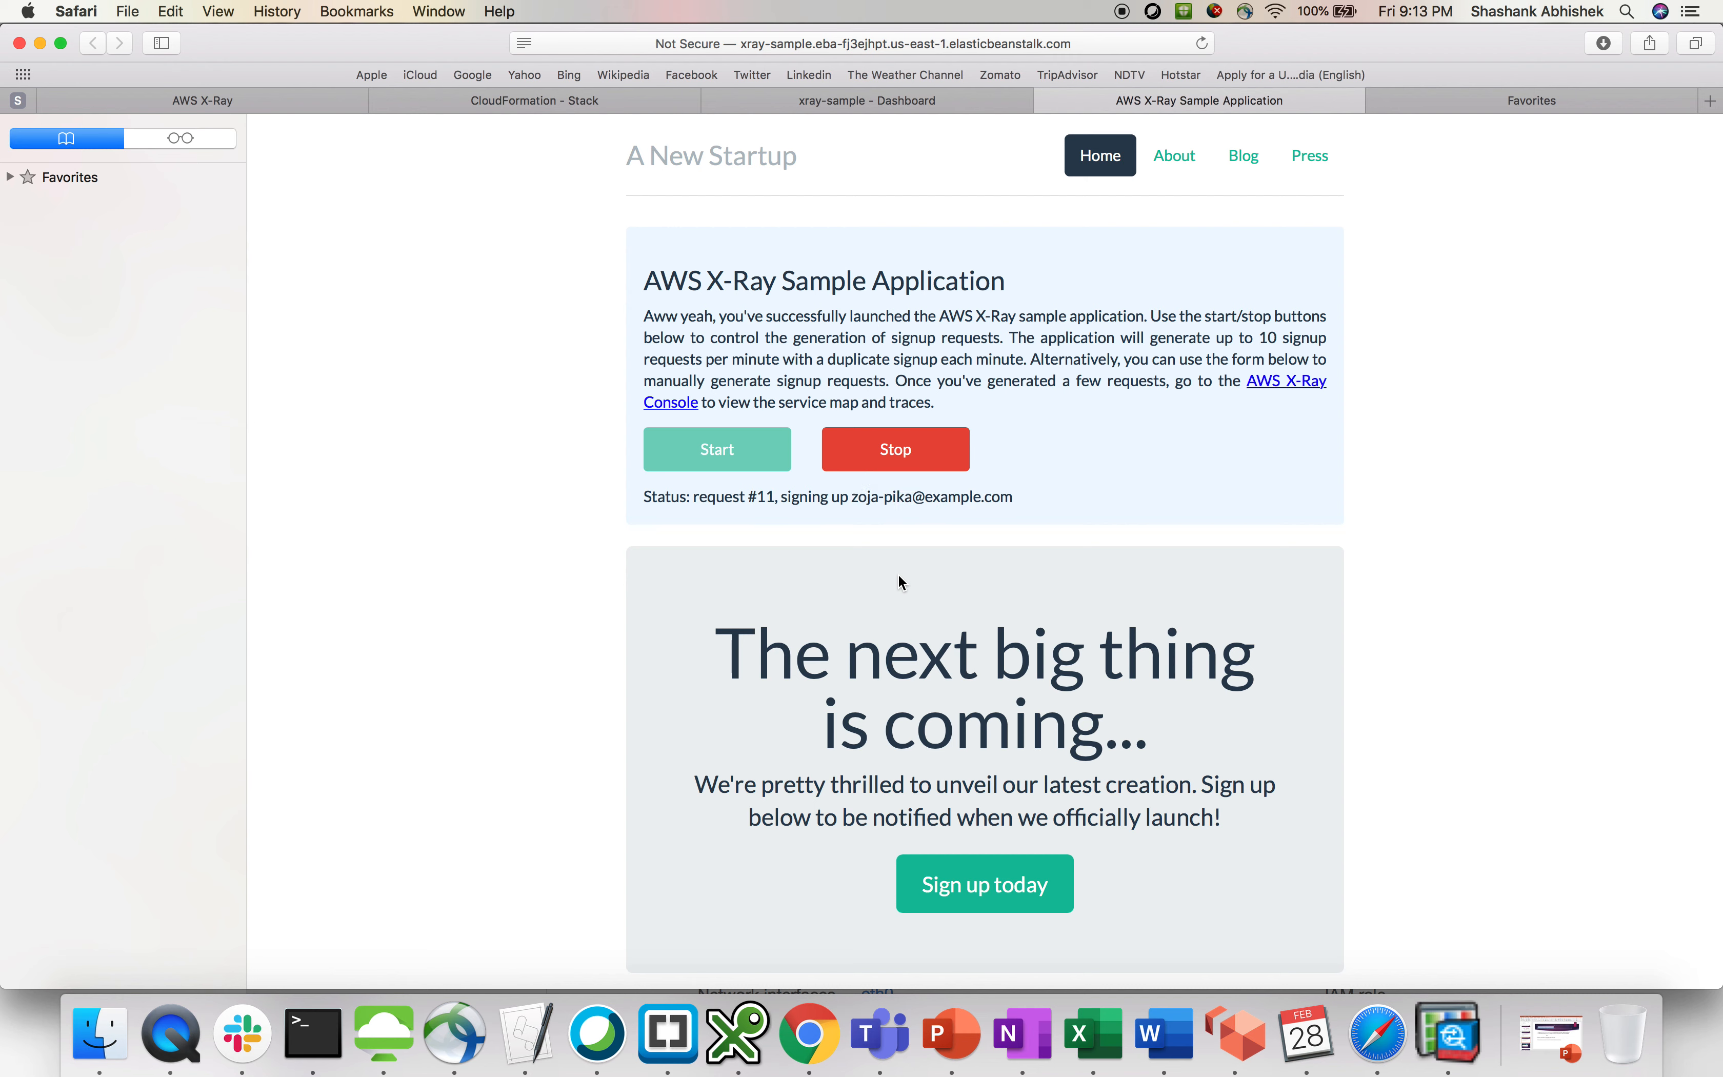
pyautogui.click(899, 449)
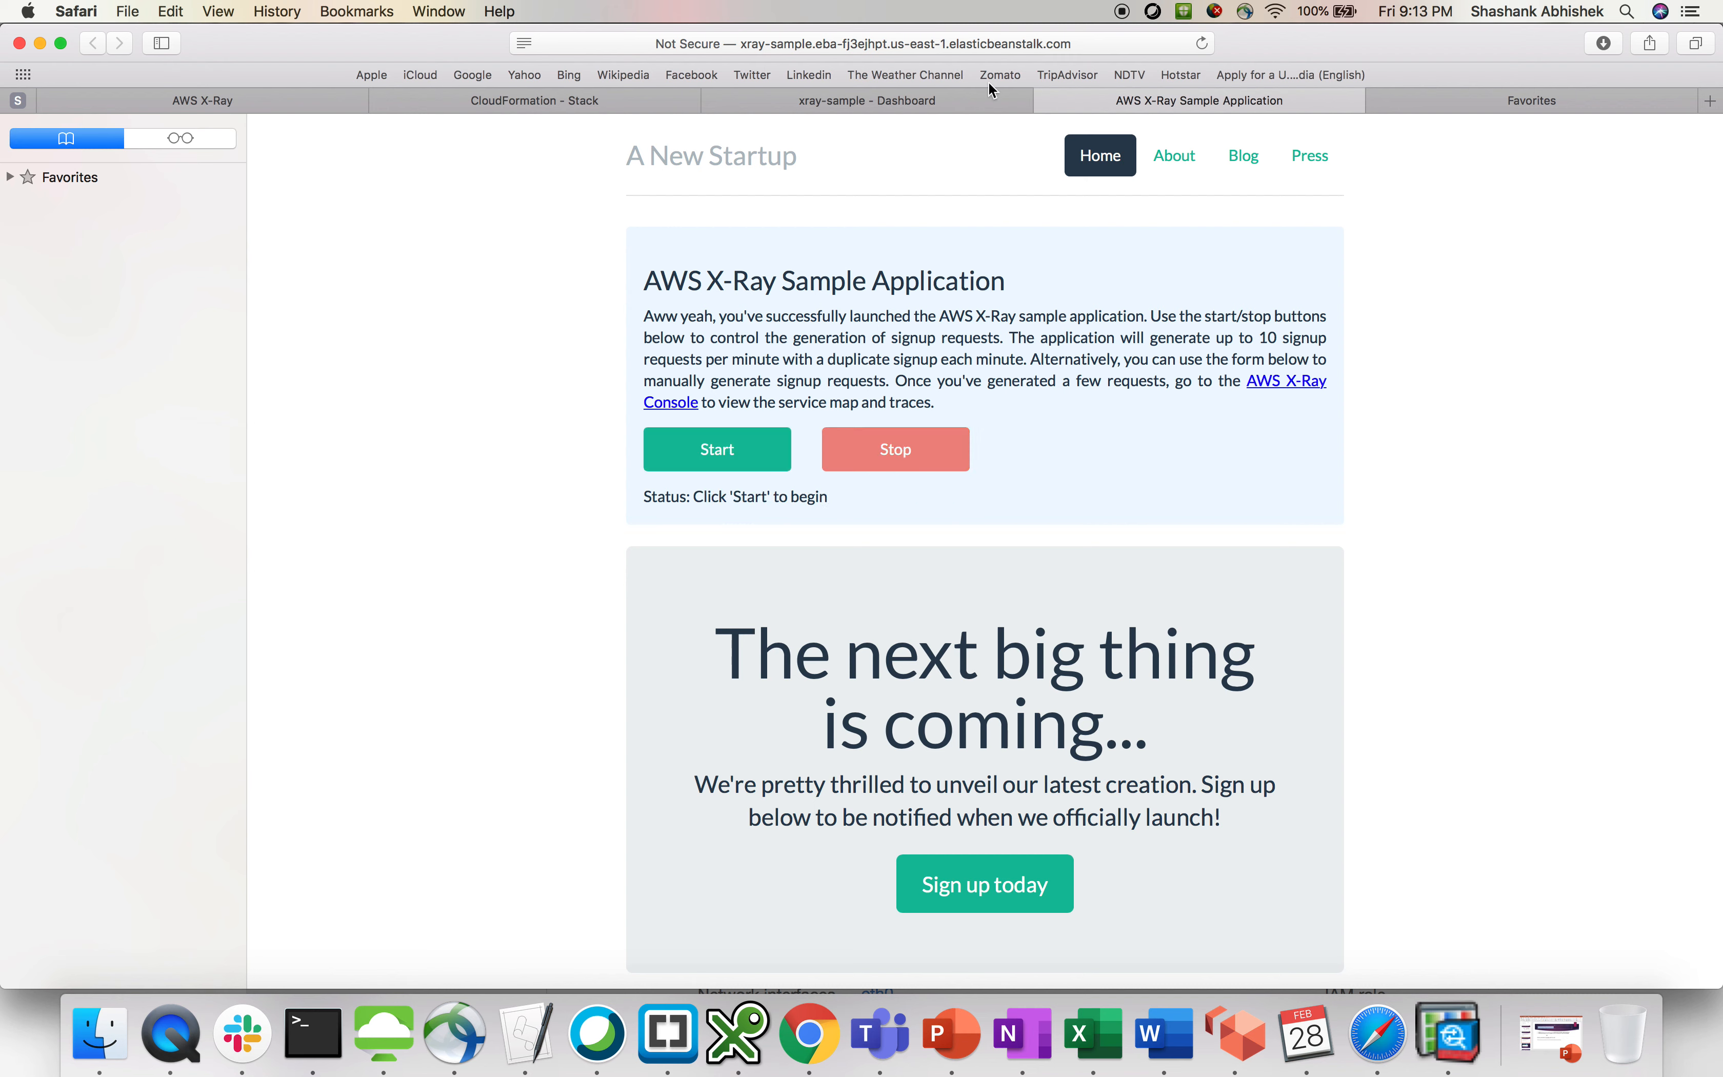
pyautogui.click(211, 106)
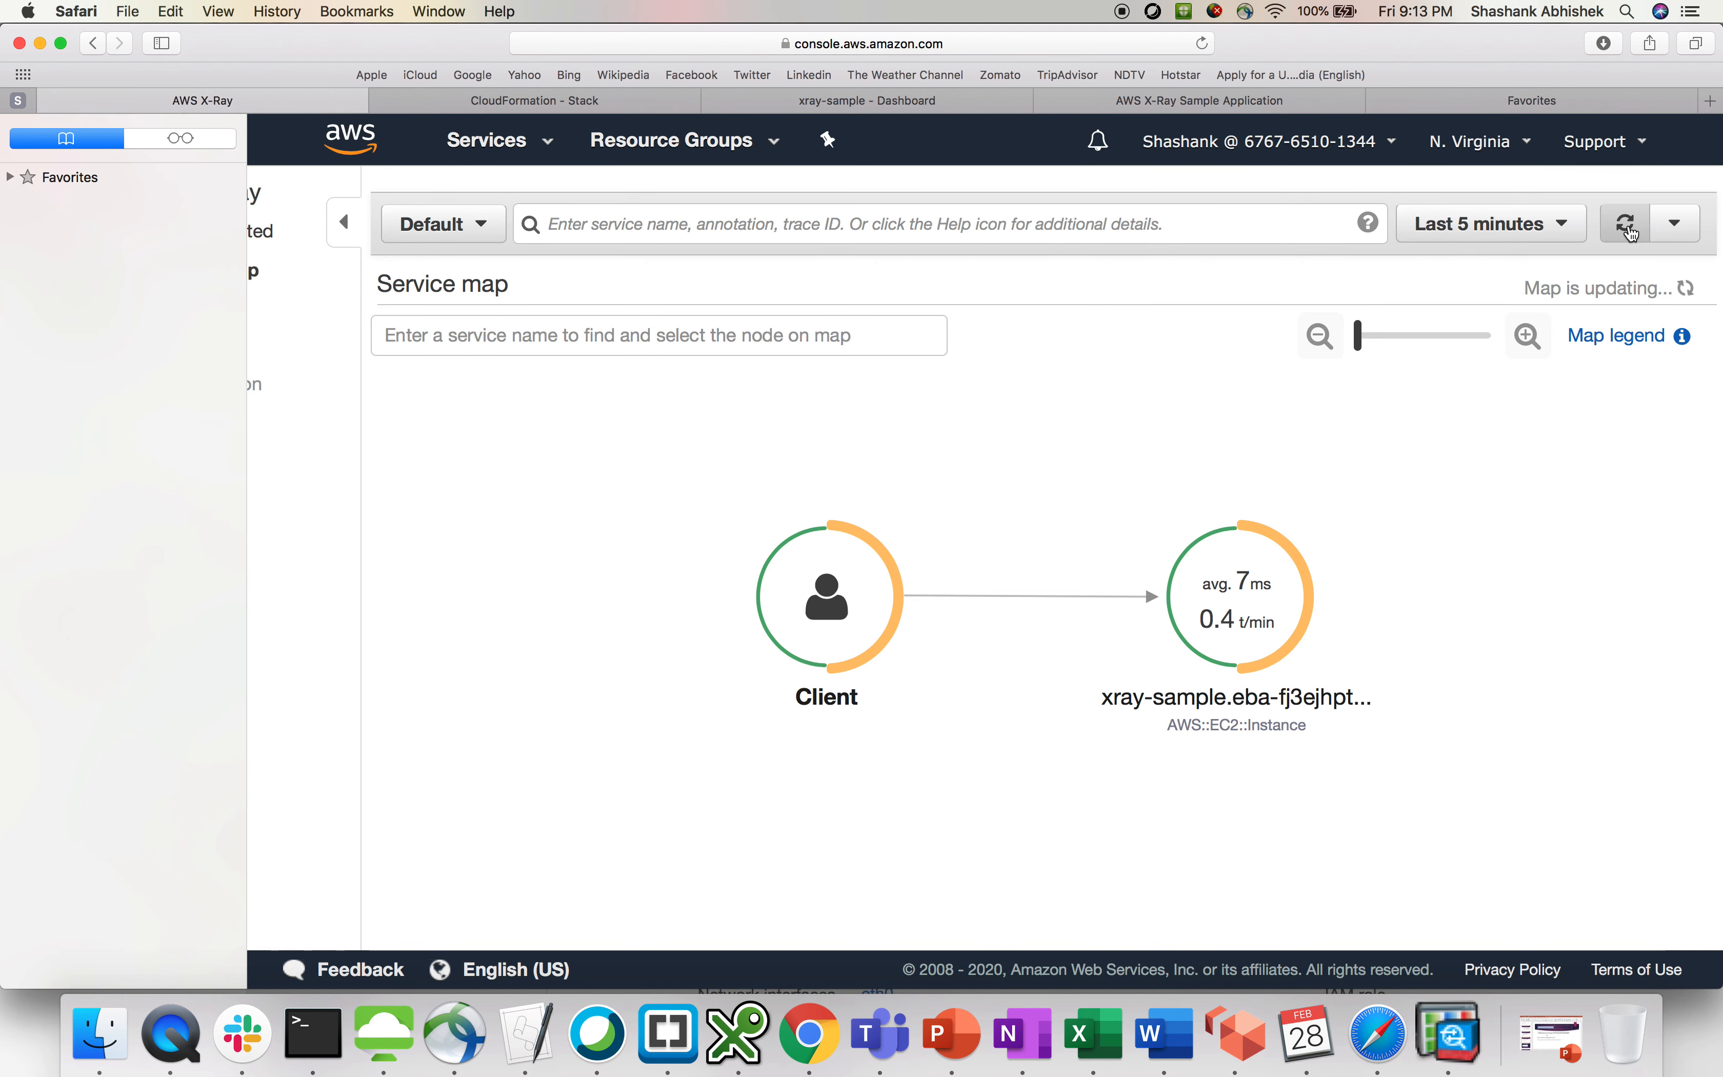
pyautogui.click(1628, 235)
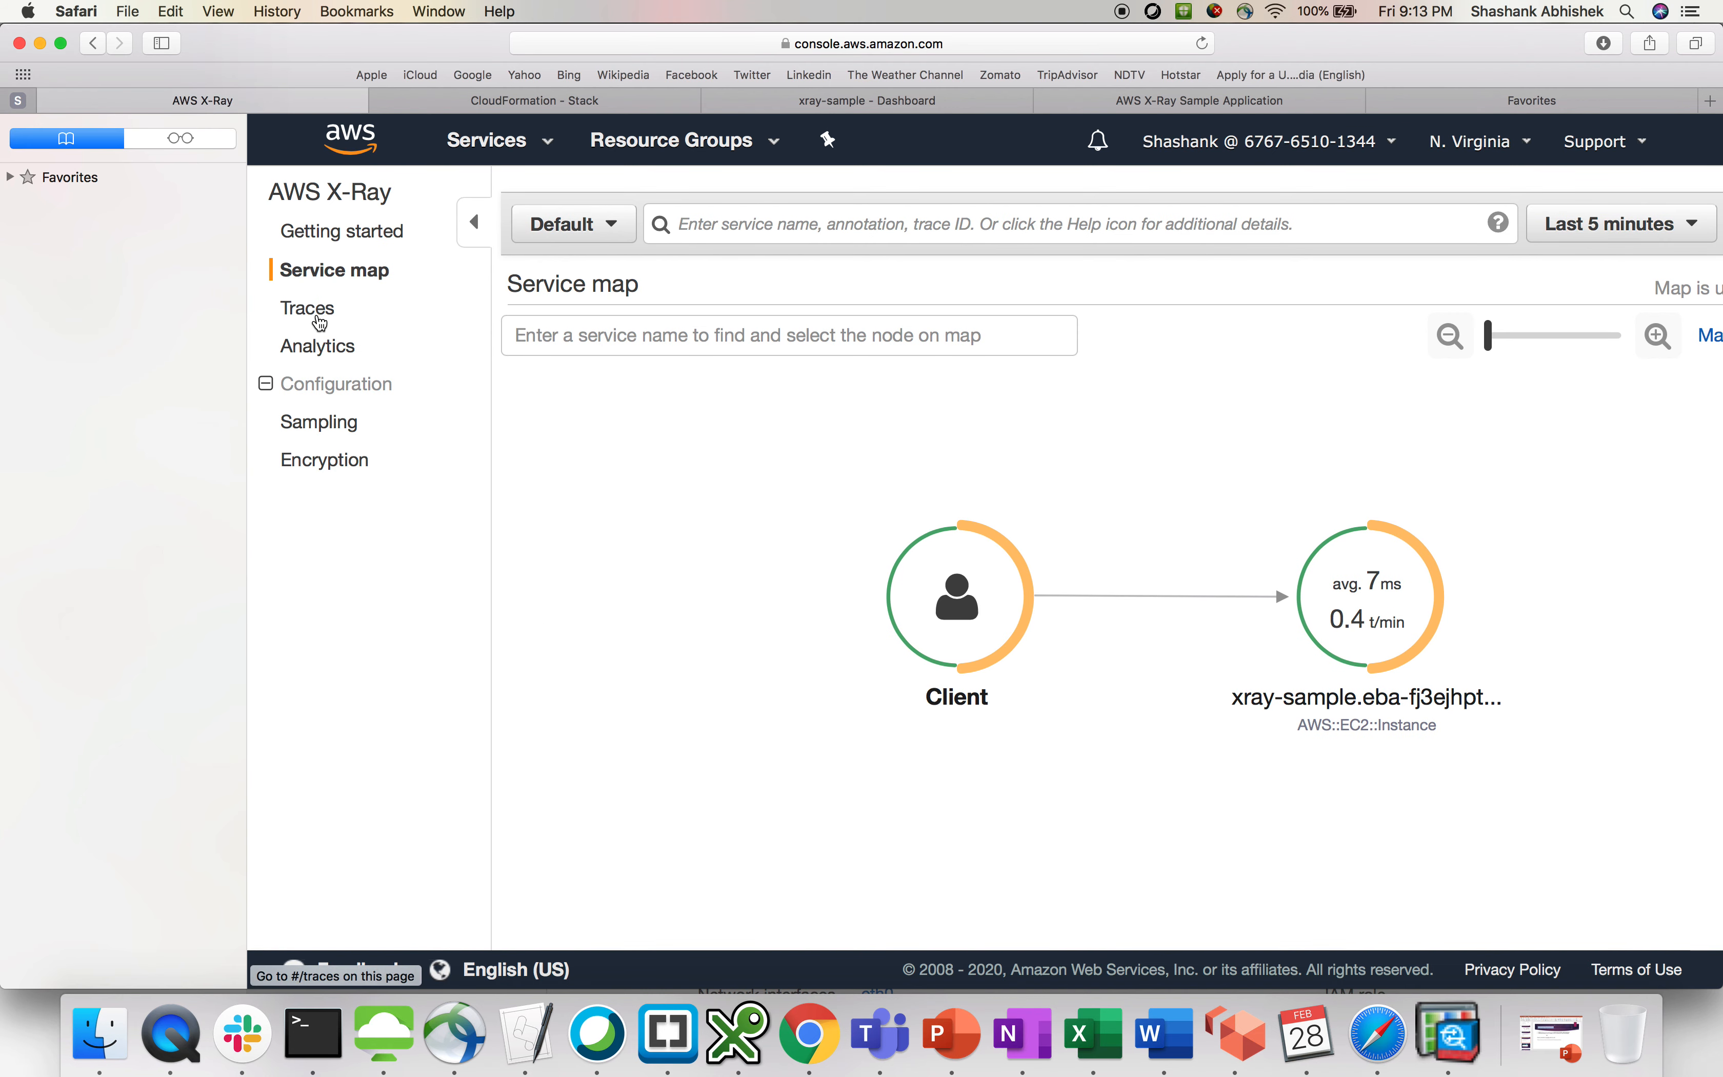
# Open the X-Ray traces, widen the overview's URL column, and compare average response time, share of traces and response per URL.
pyautogui.click(319, 314)
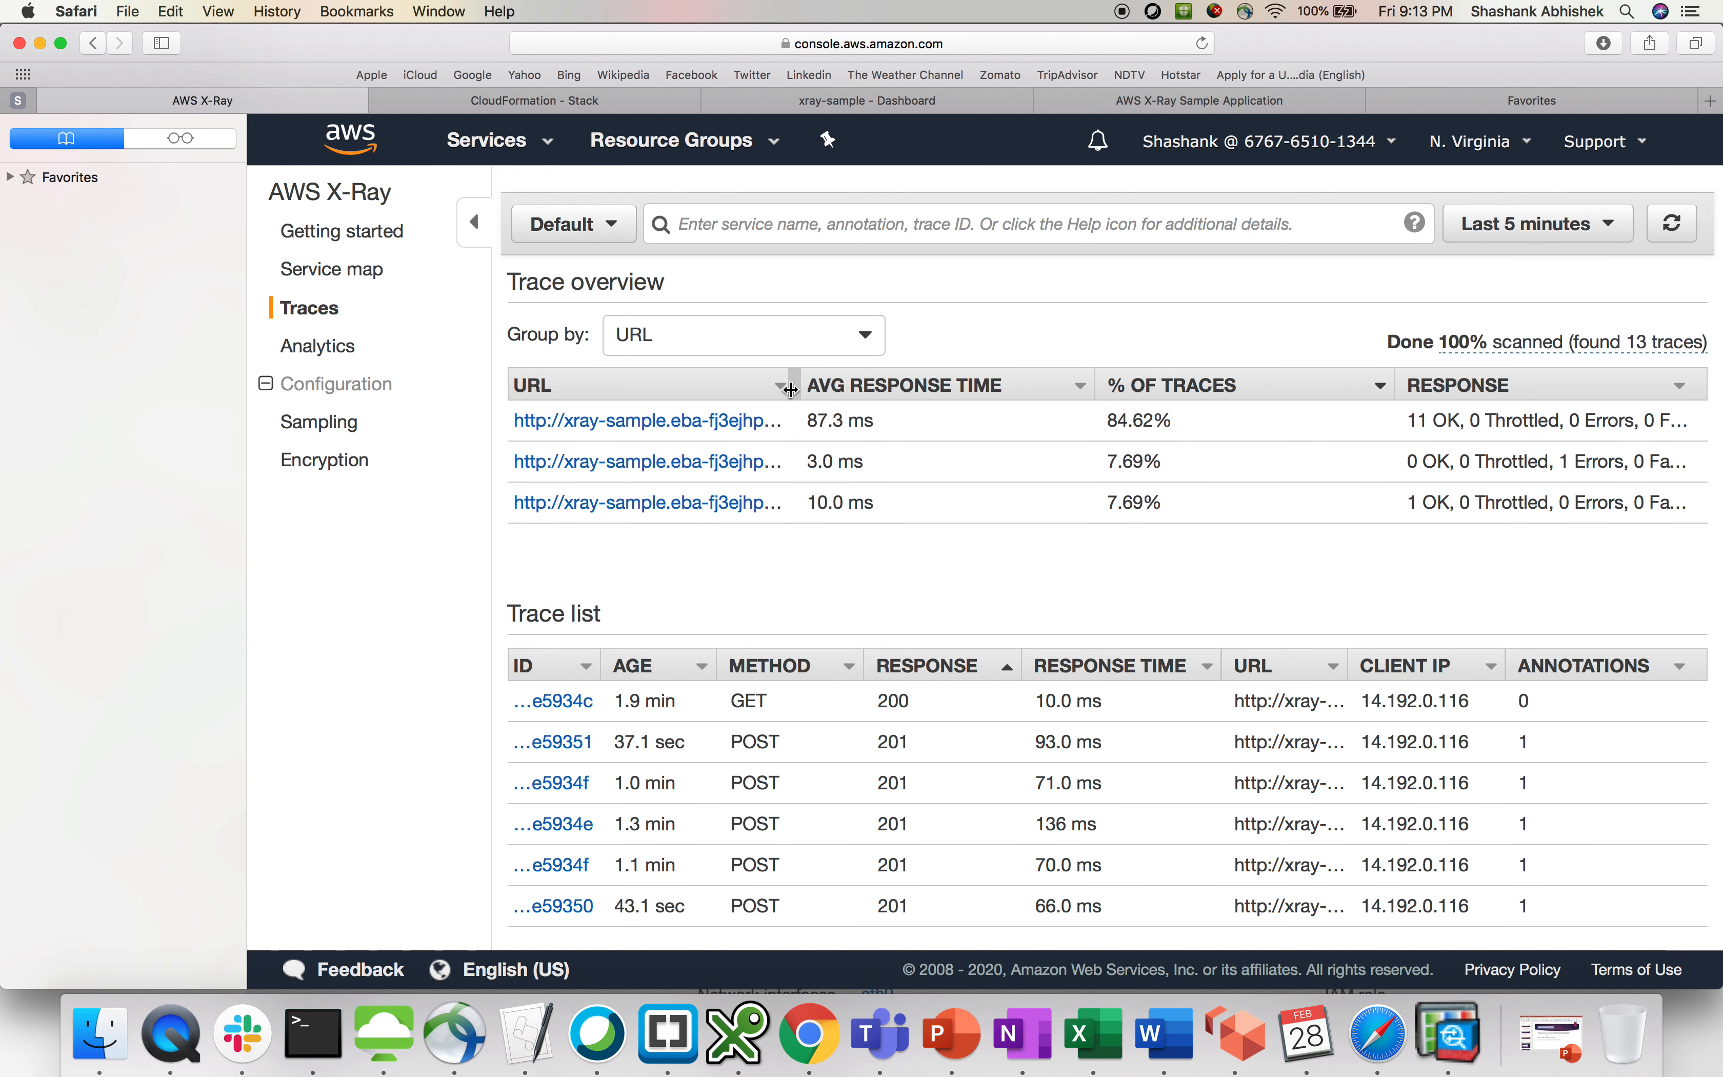
pyautogui.moveTo(801, 390); pyautogui.dragTo(852, 389)
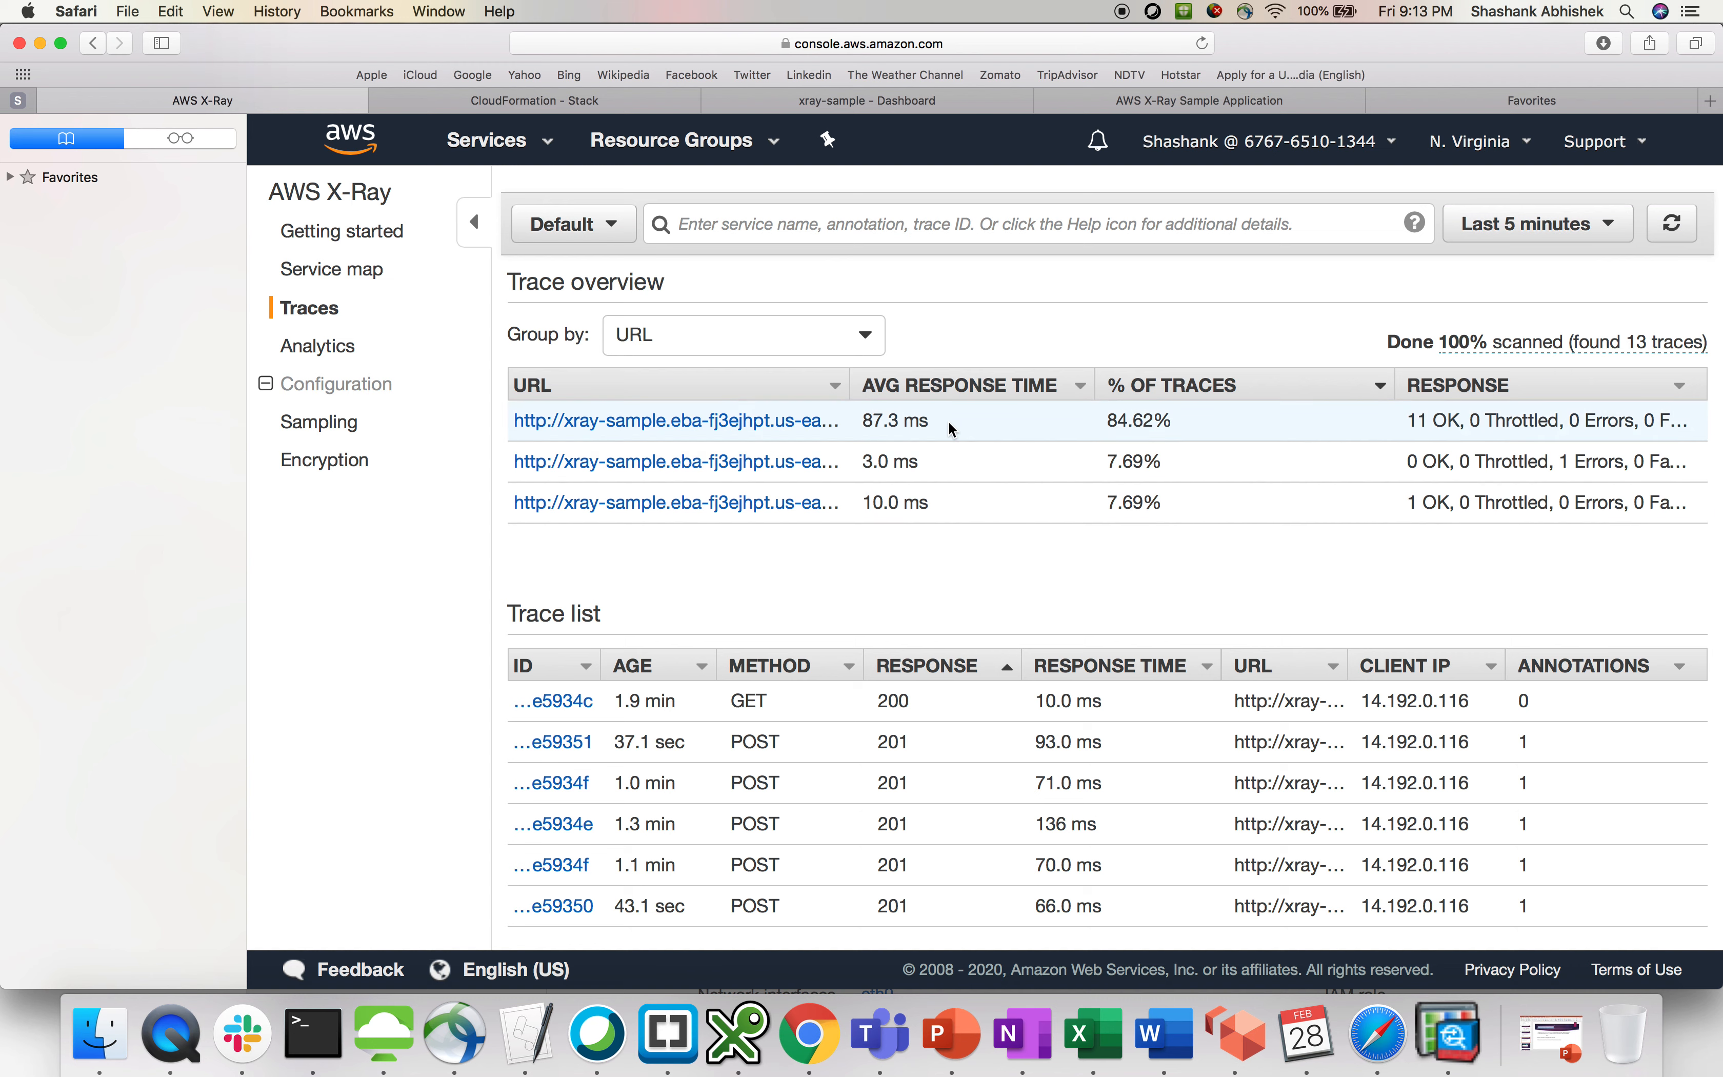
pyautogui.moveTo(863, 420); pyautogui.dragTo(943, 419)
pyautogui.moveTo(872, 461); pyautogui.dragTo(963, 500)
pyautogui.click(984, 545)
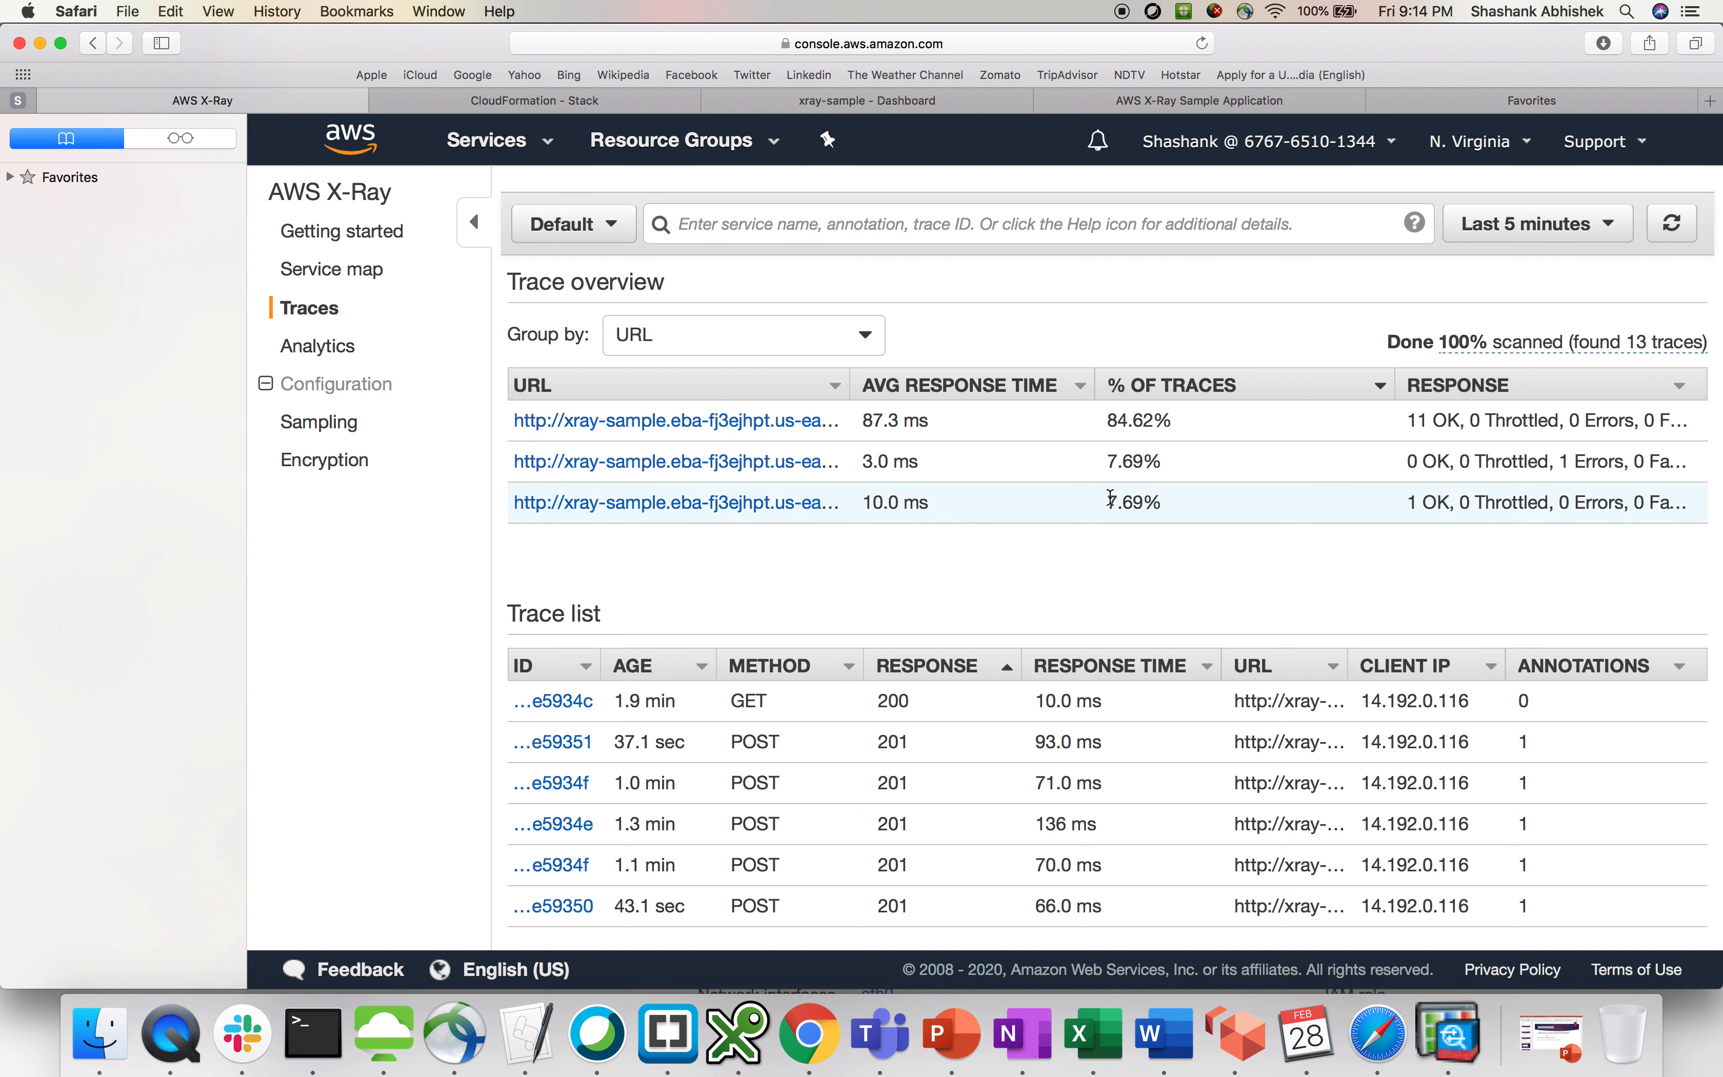
pyautogui.moveTo(1187, 425); pyautogui.dragTo(865, 420)
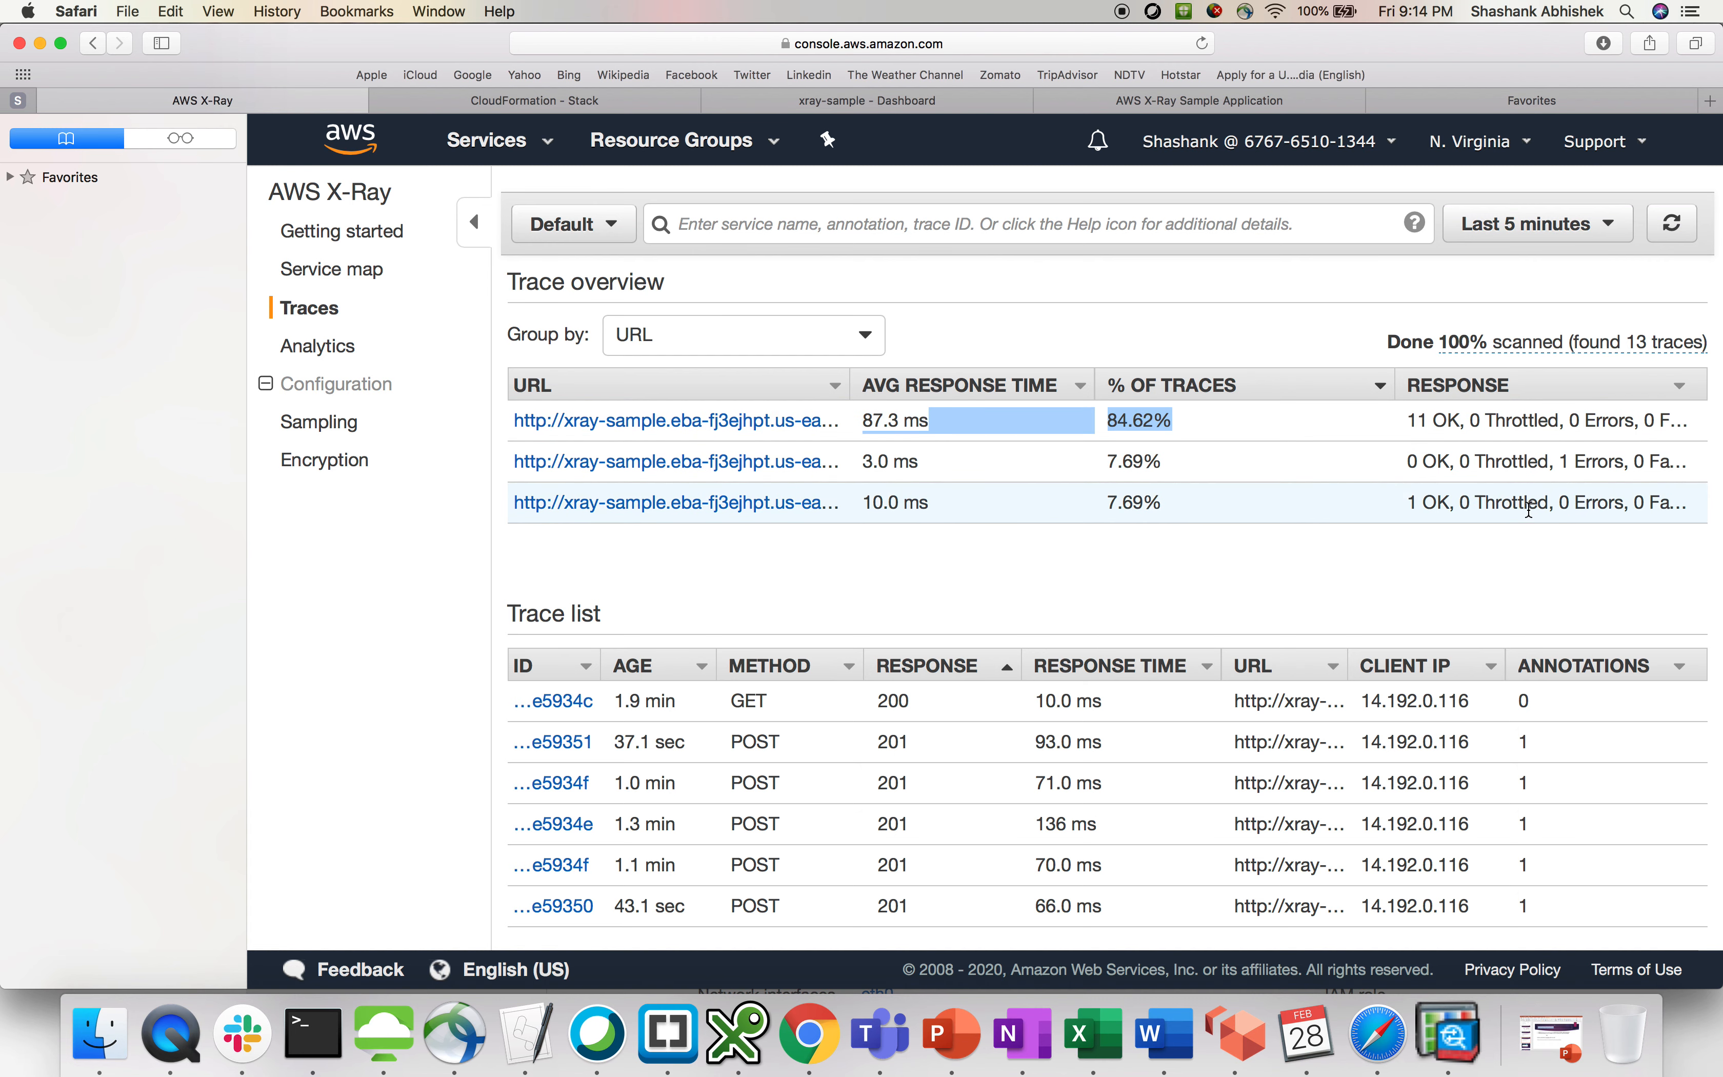
pyautogui.moveTo(1397, 423); pyautogui.dragTo(1569, 425)
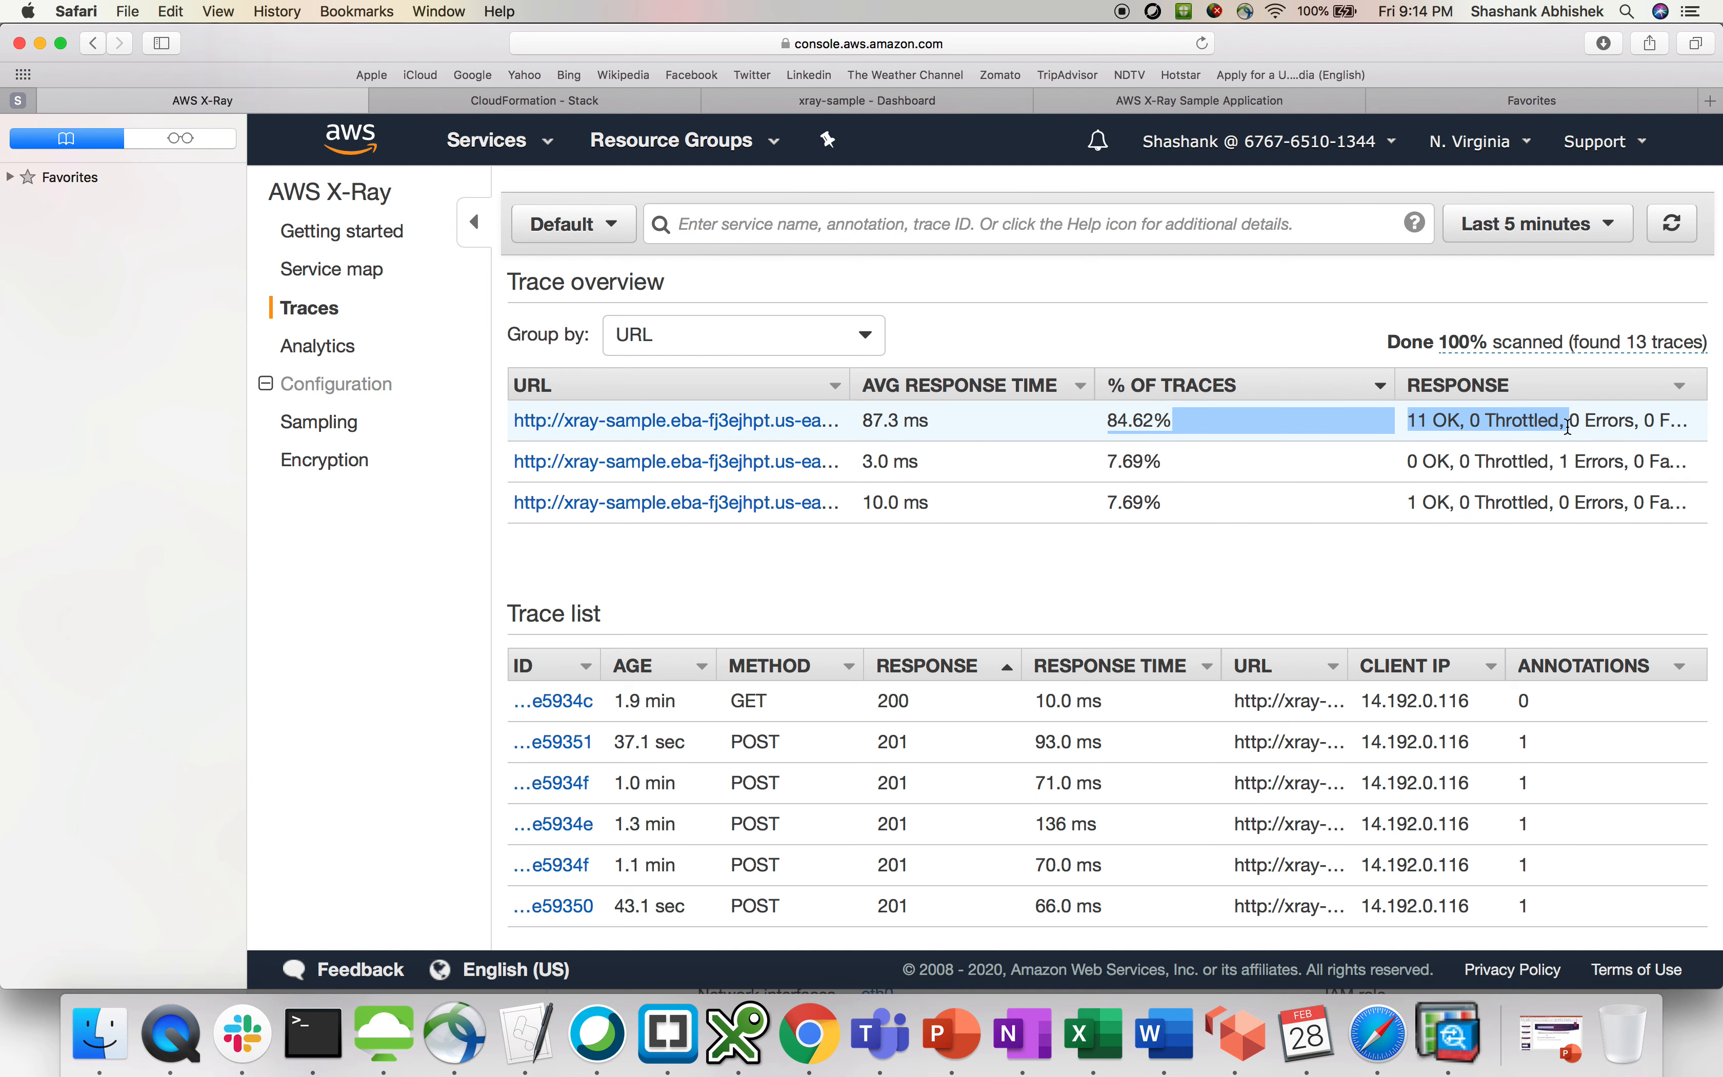
# Widen the ID column of the trace list and check the request methods of the first traces.
pyautogui.scroll(-2, 1314, 757)
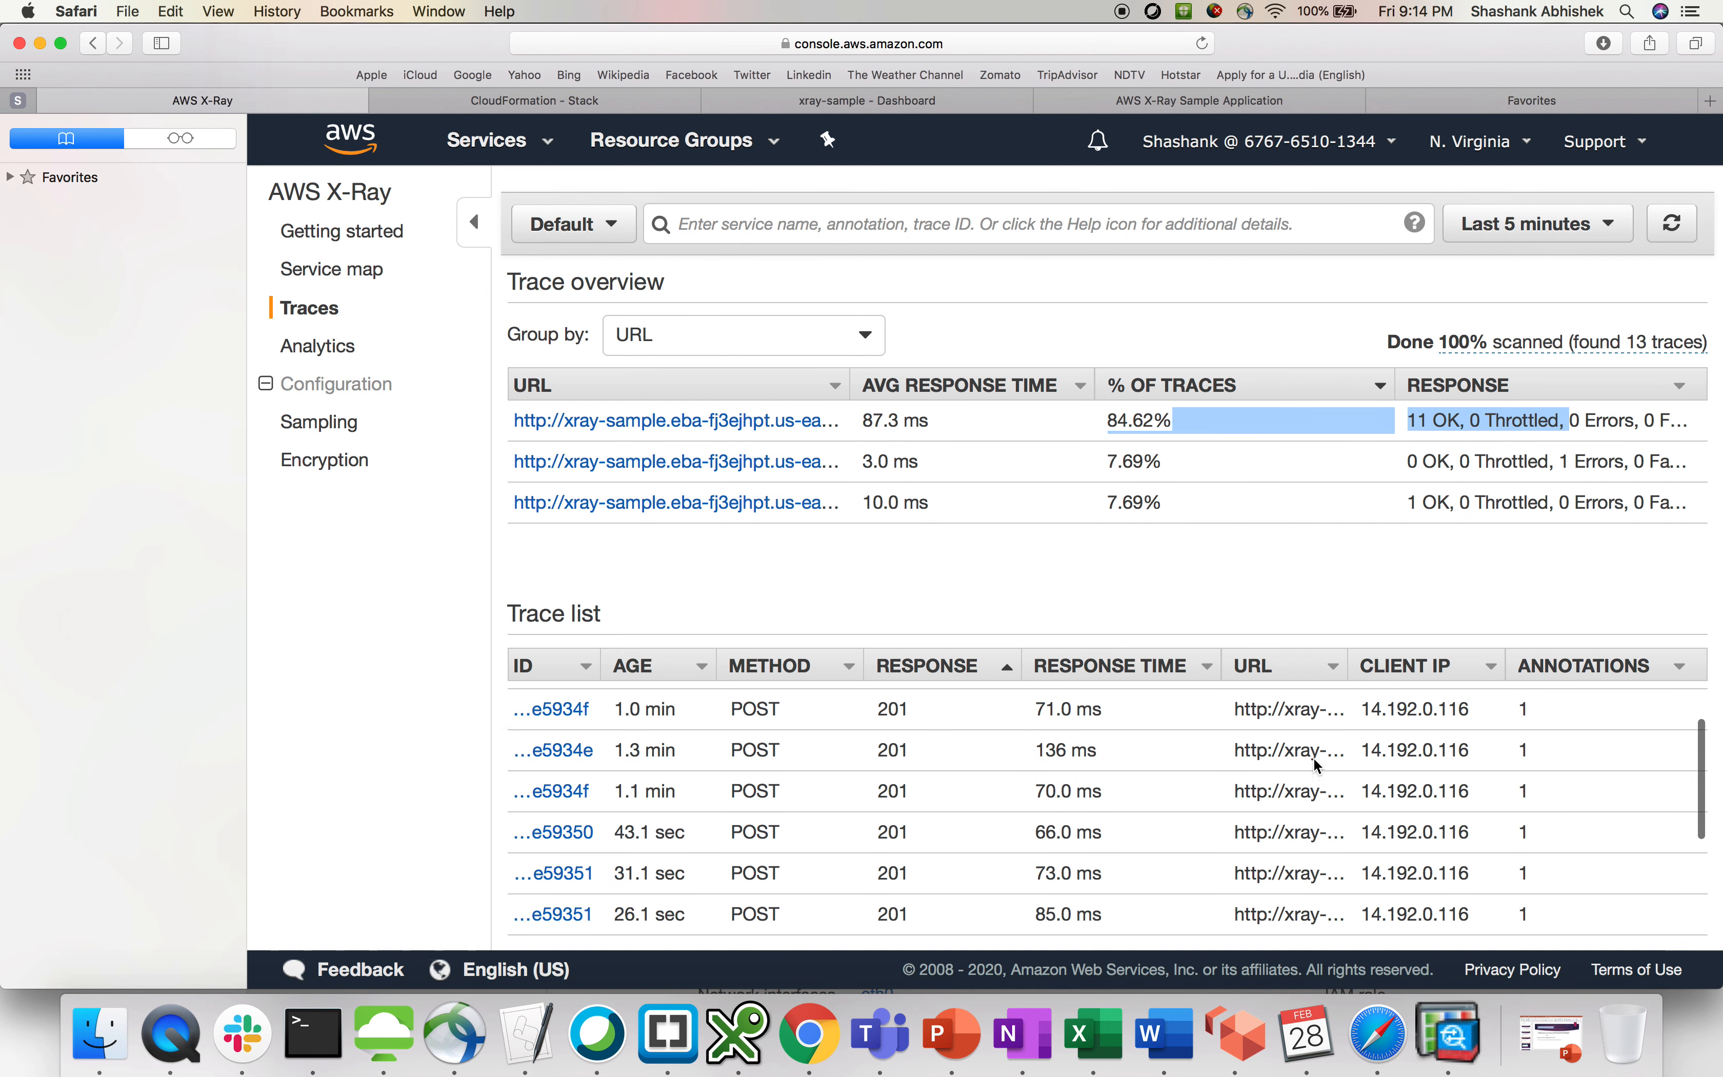
pyautogui.scroll(2, 1314, 757)
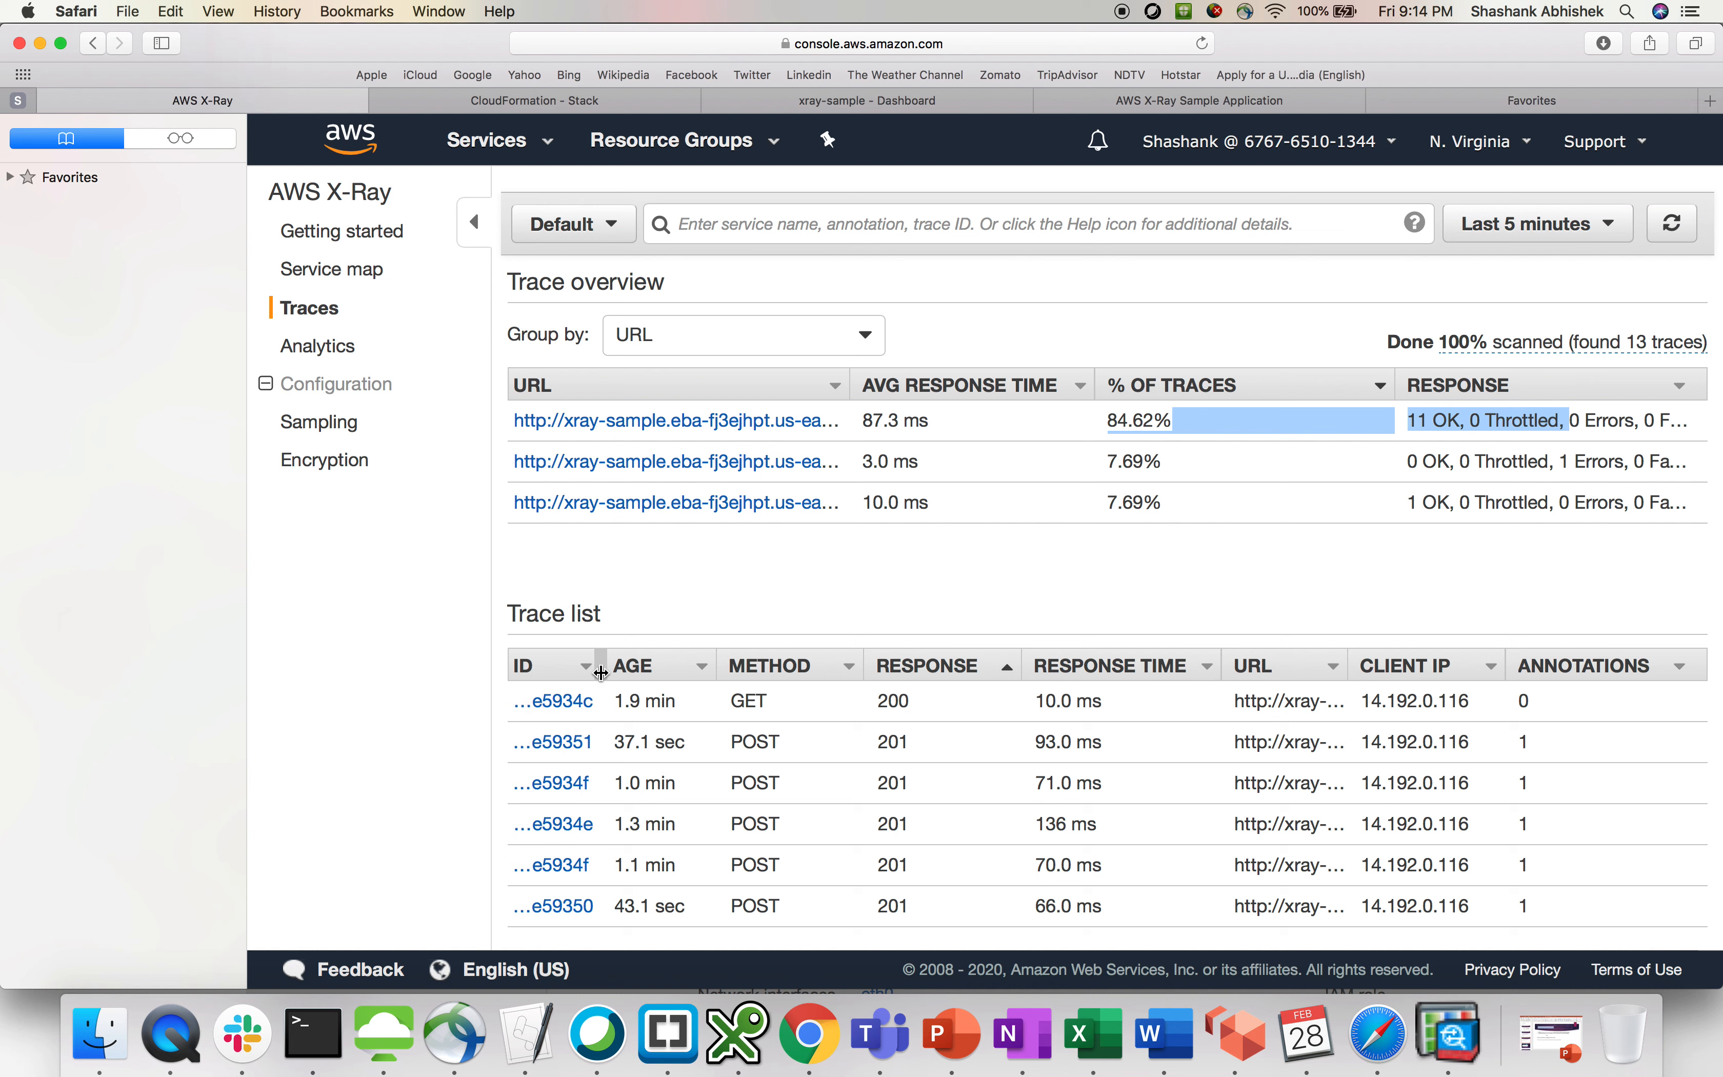
pyautogui.moveTo(601, 672); pyautogui.dragTo(908, 685)
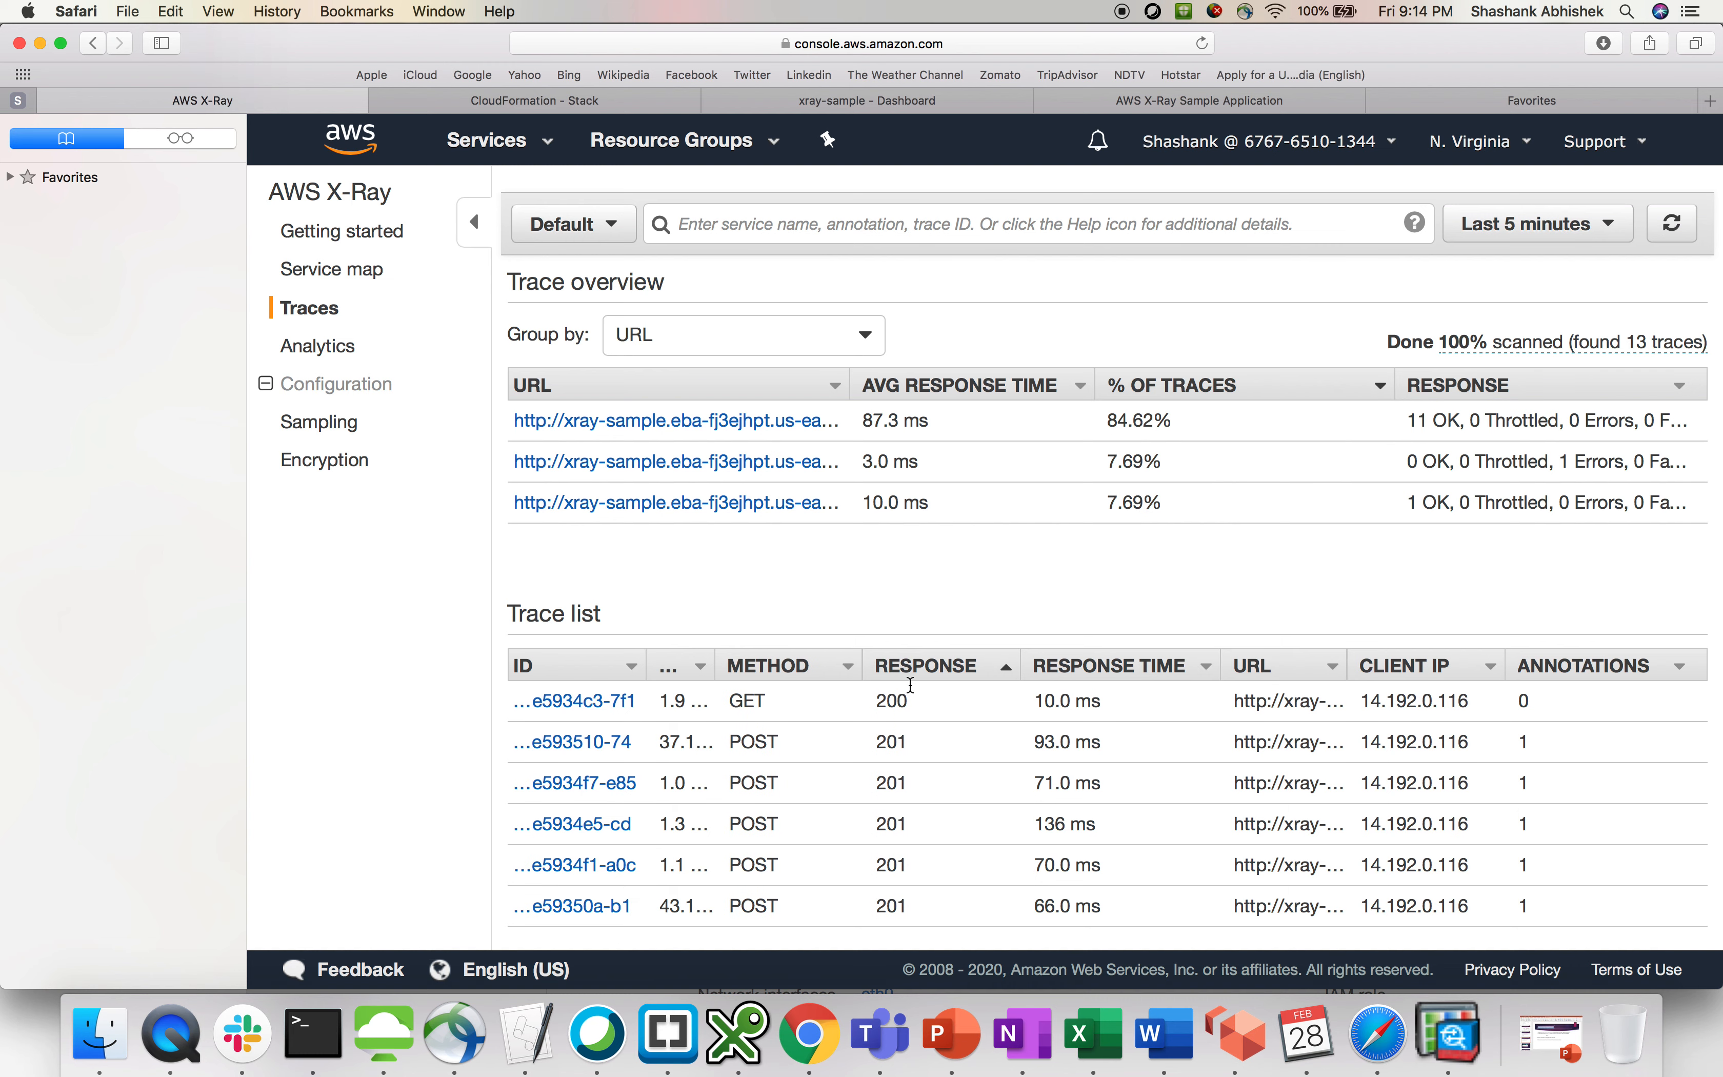
pyautogui.doubleClick(759, 702)
pyautogui.doubleClick(755, 742)
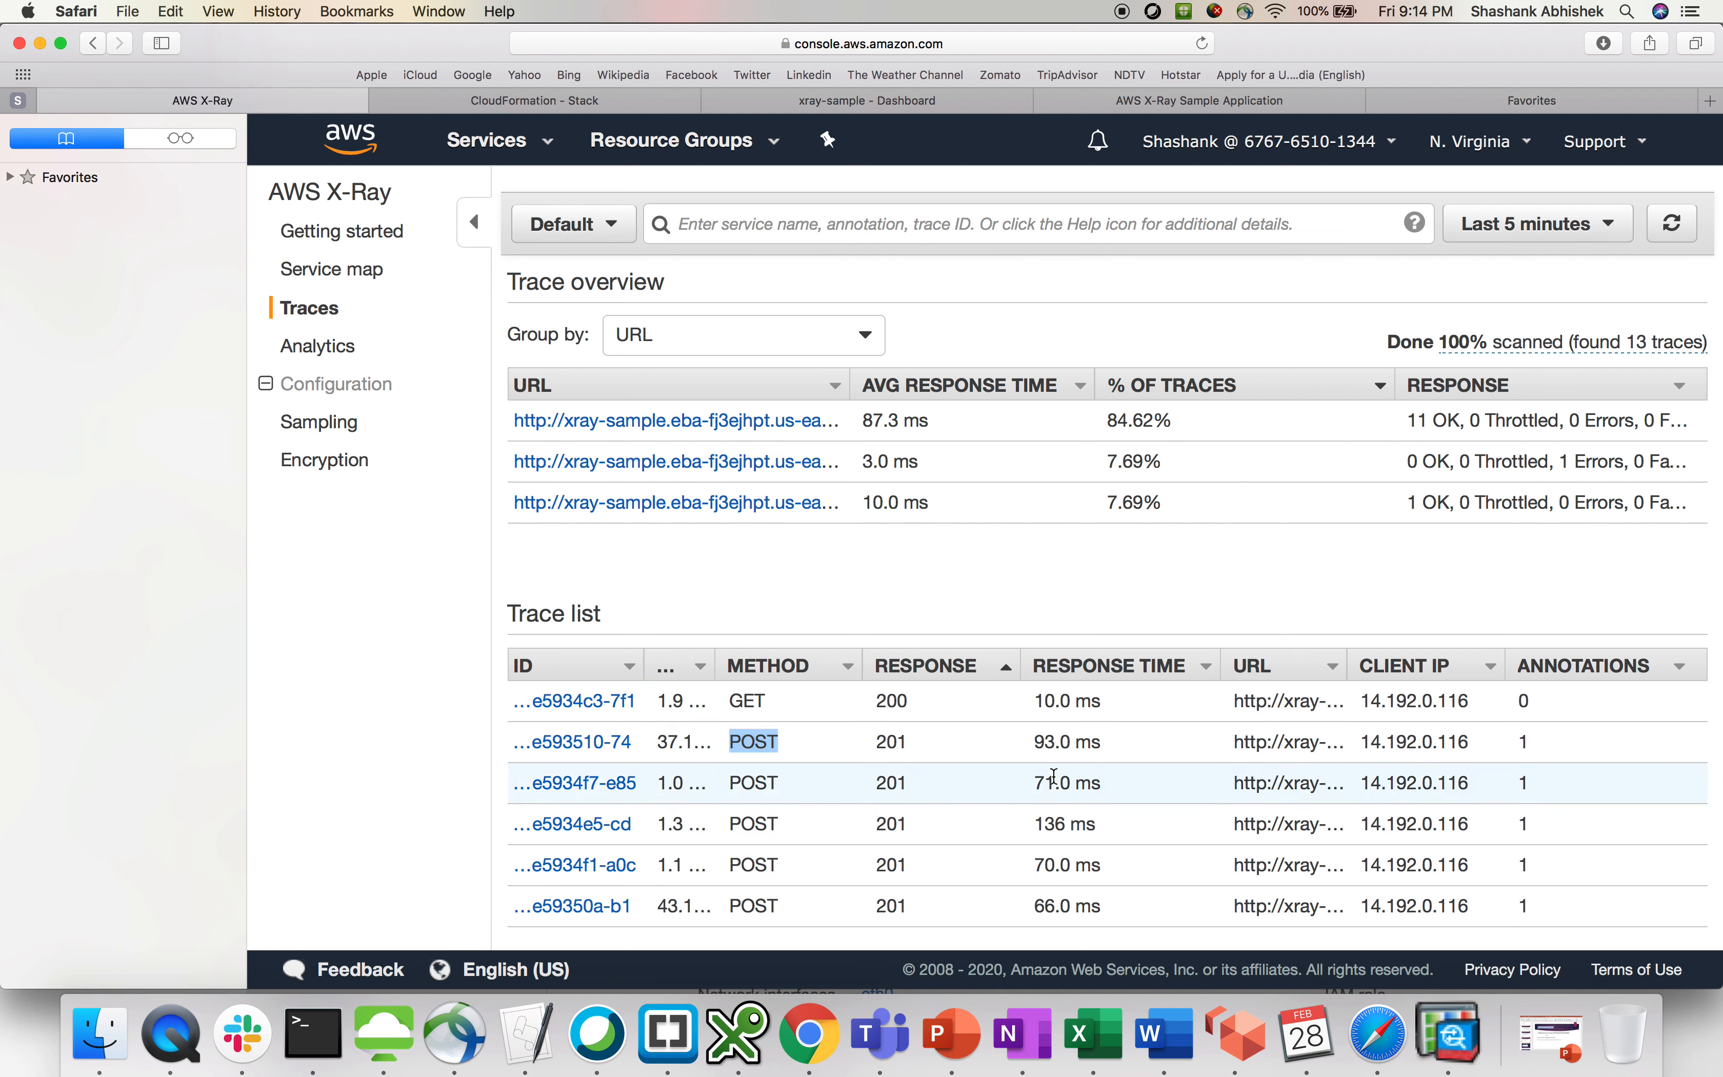
# Look through the entire trace list, examining the response codes and the client IP addresses of the requests.
pyautogui.moveTo(947, 687); pyautogui.dragTo(954, 812)
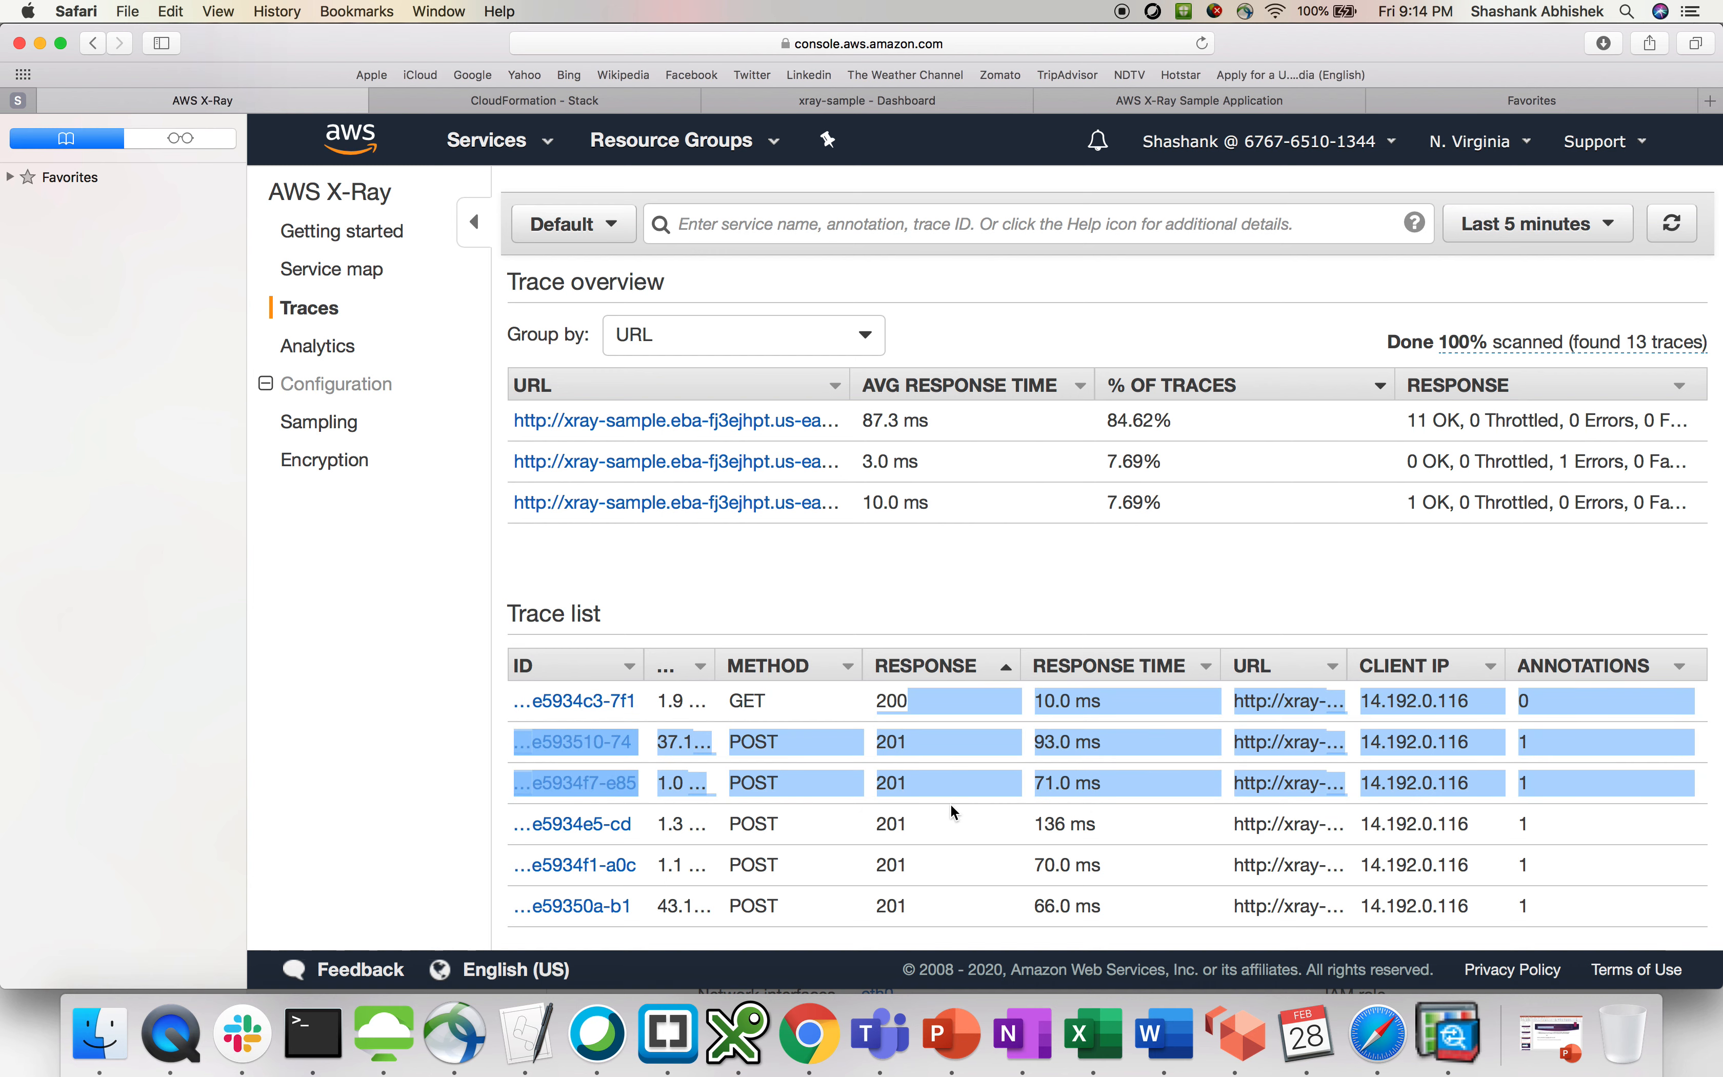
pyautogui.click(908, 708)
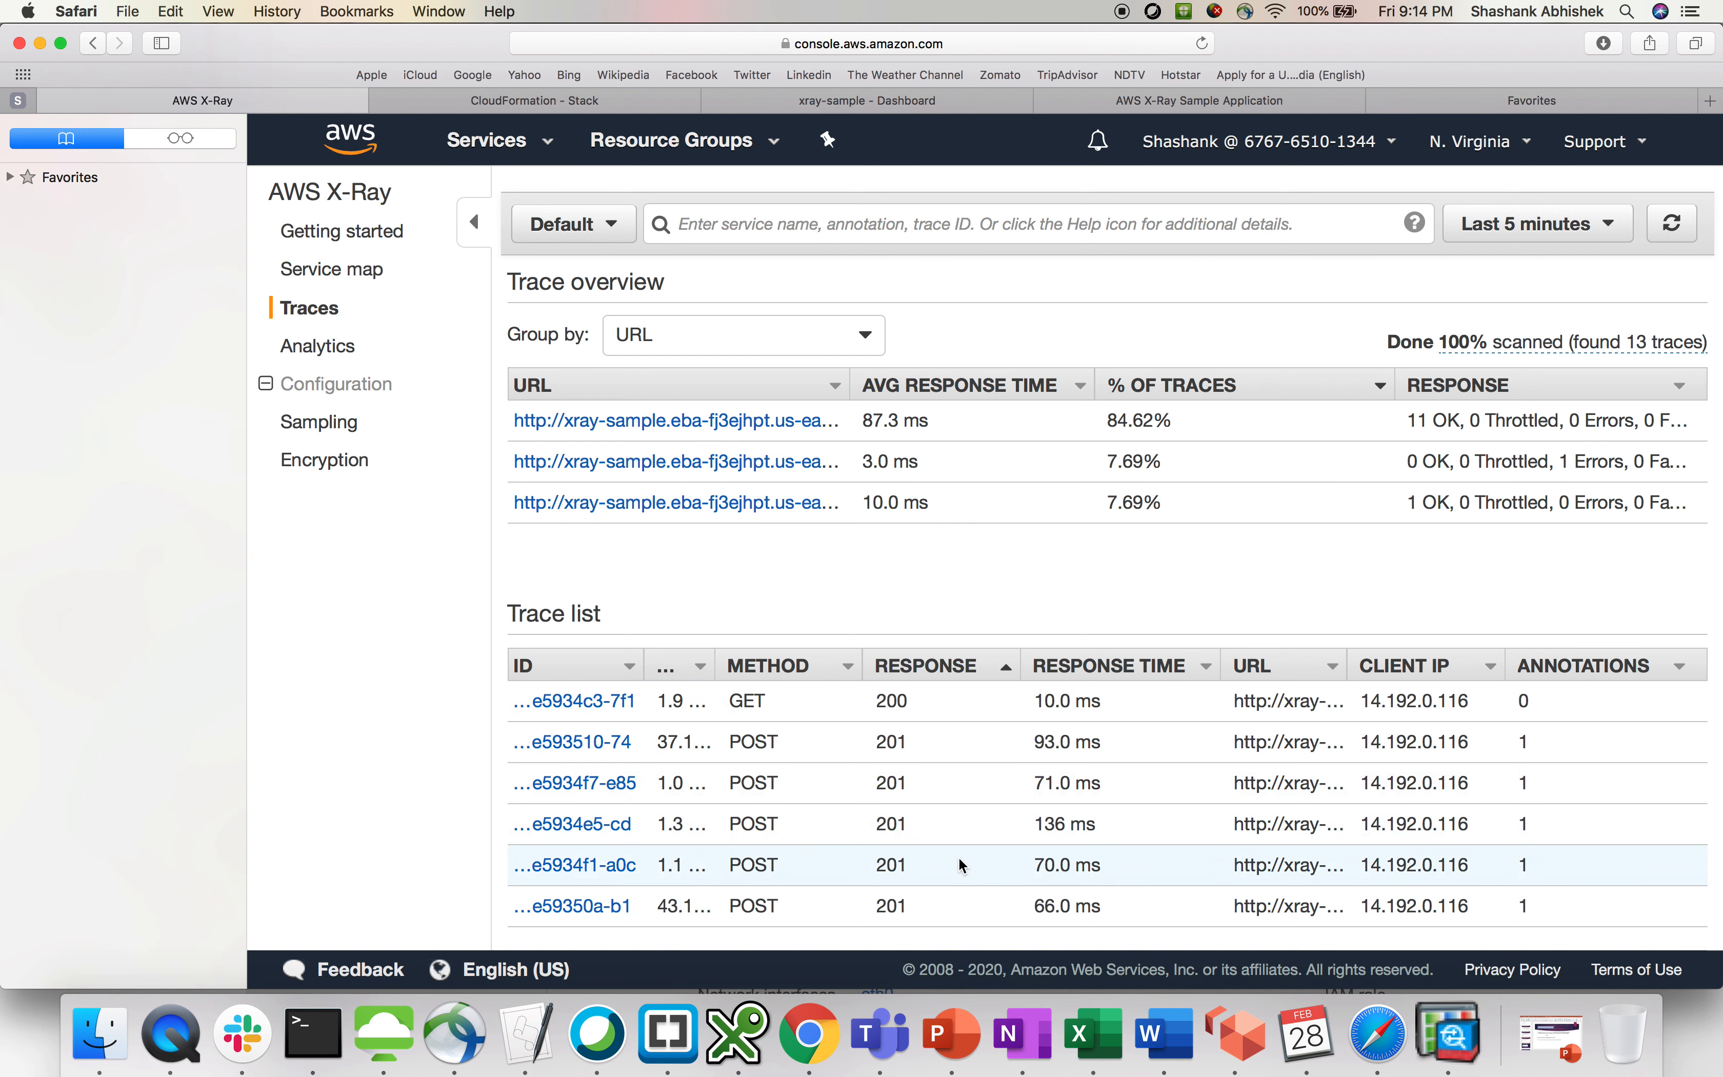
pyautogui.scroll(-3, 960, 860)
pyautogui.scroll(-4, 960, 860)
pyautogui.scroll(5, 960, 859)
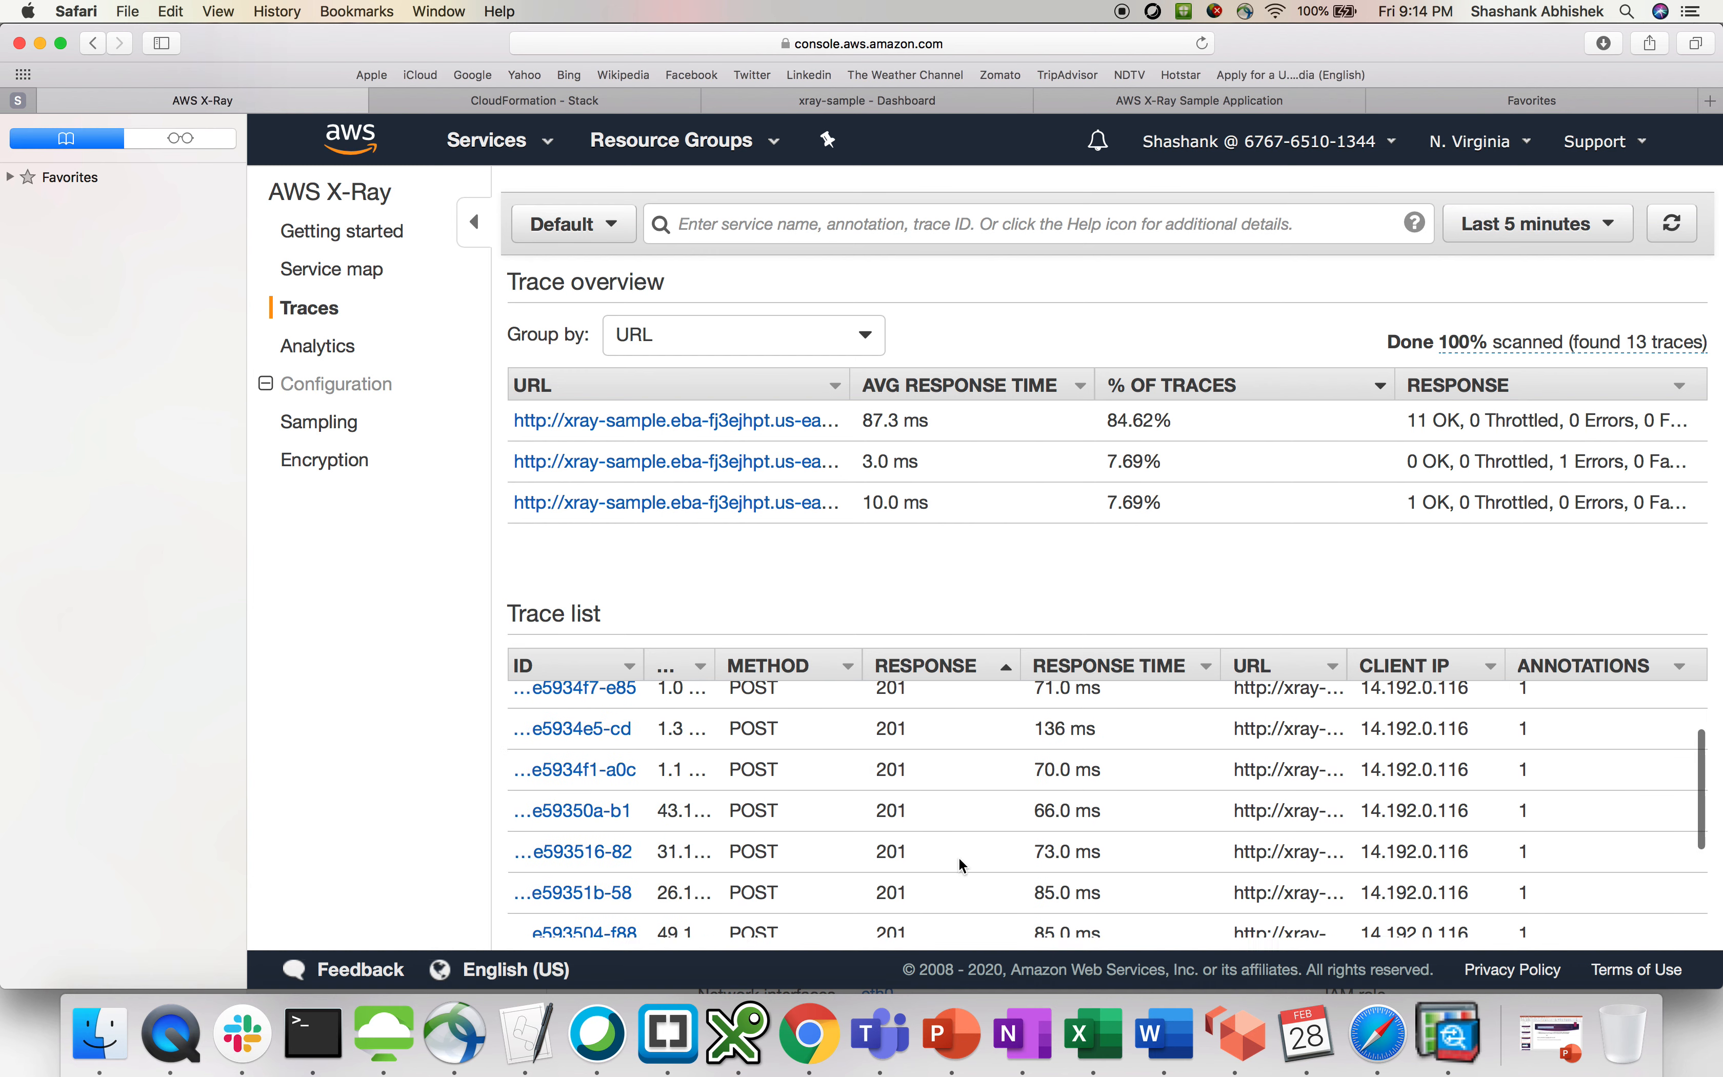
pyautogui.scroll(2, 958, 855)
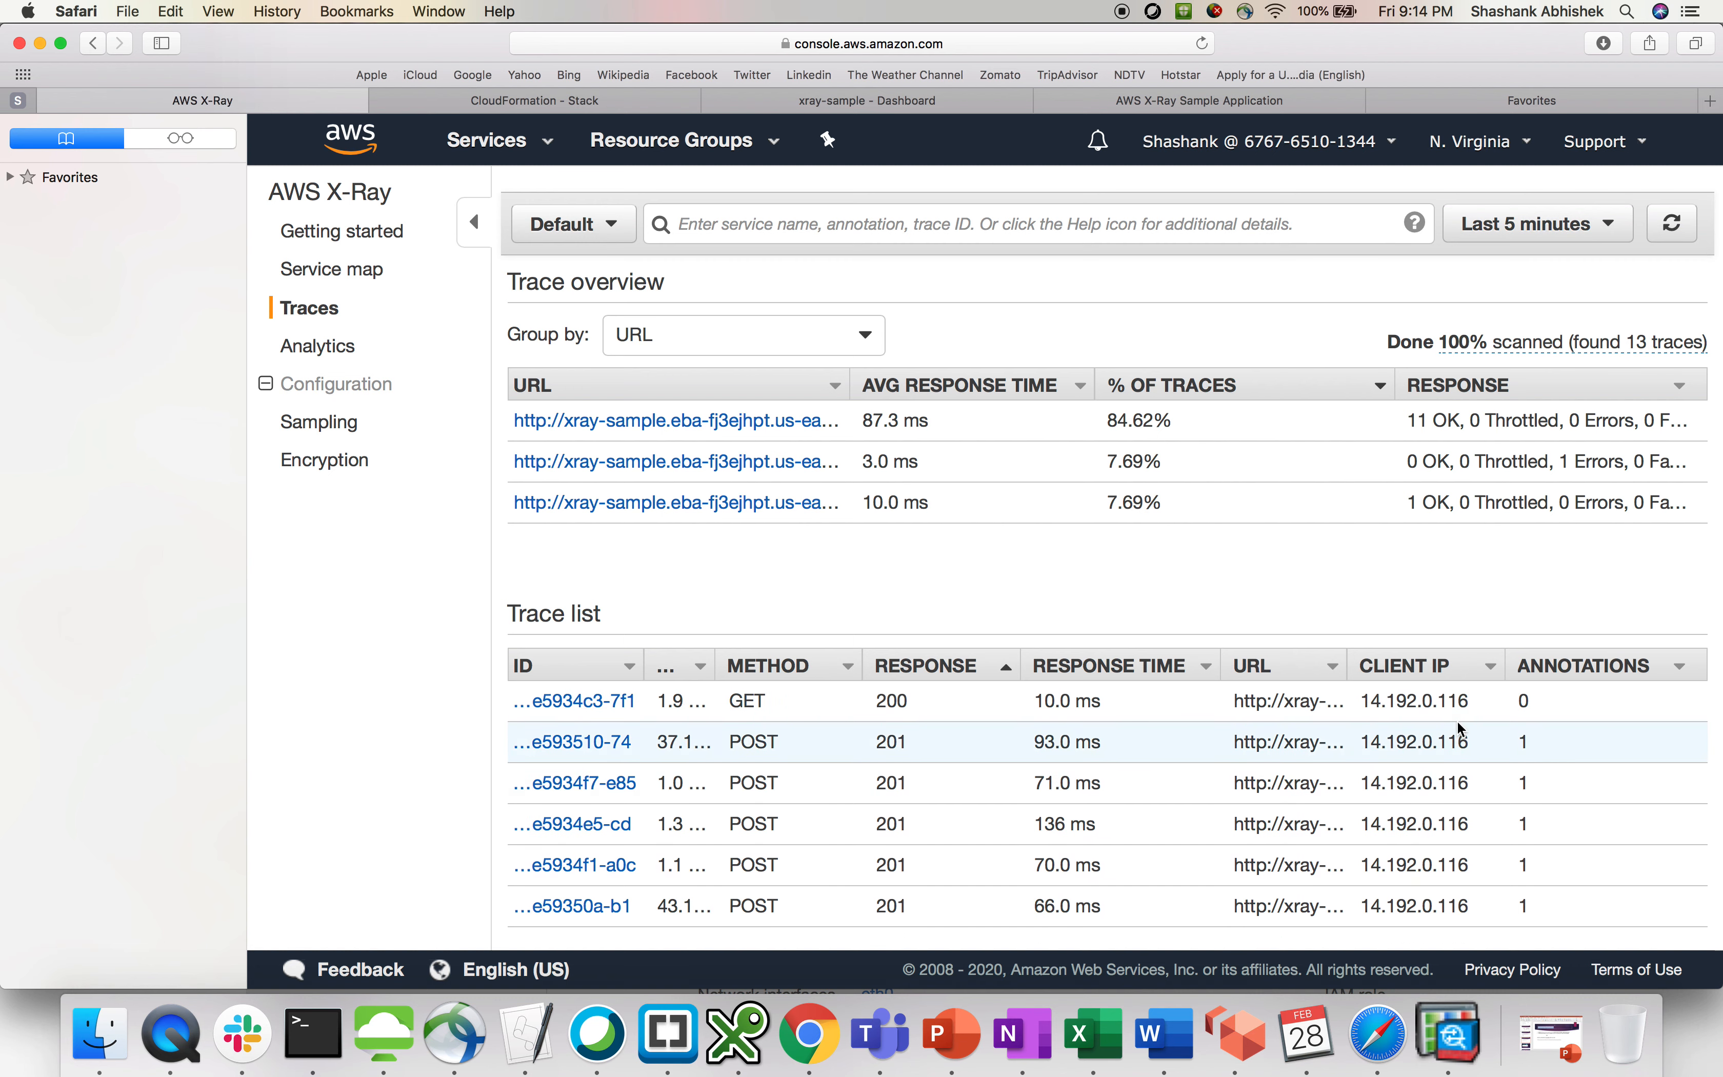
pyautogui.moveTo(1481, 697); pyautogui.dragTo(1361, 701)
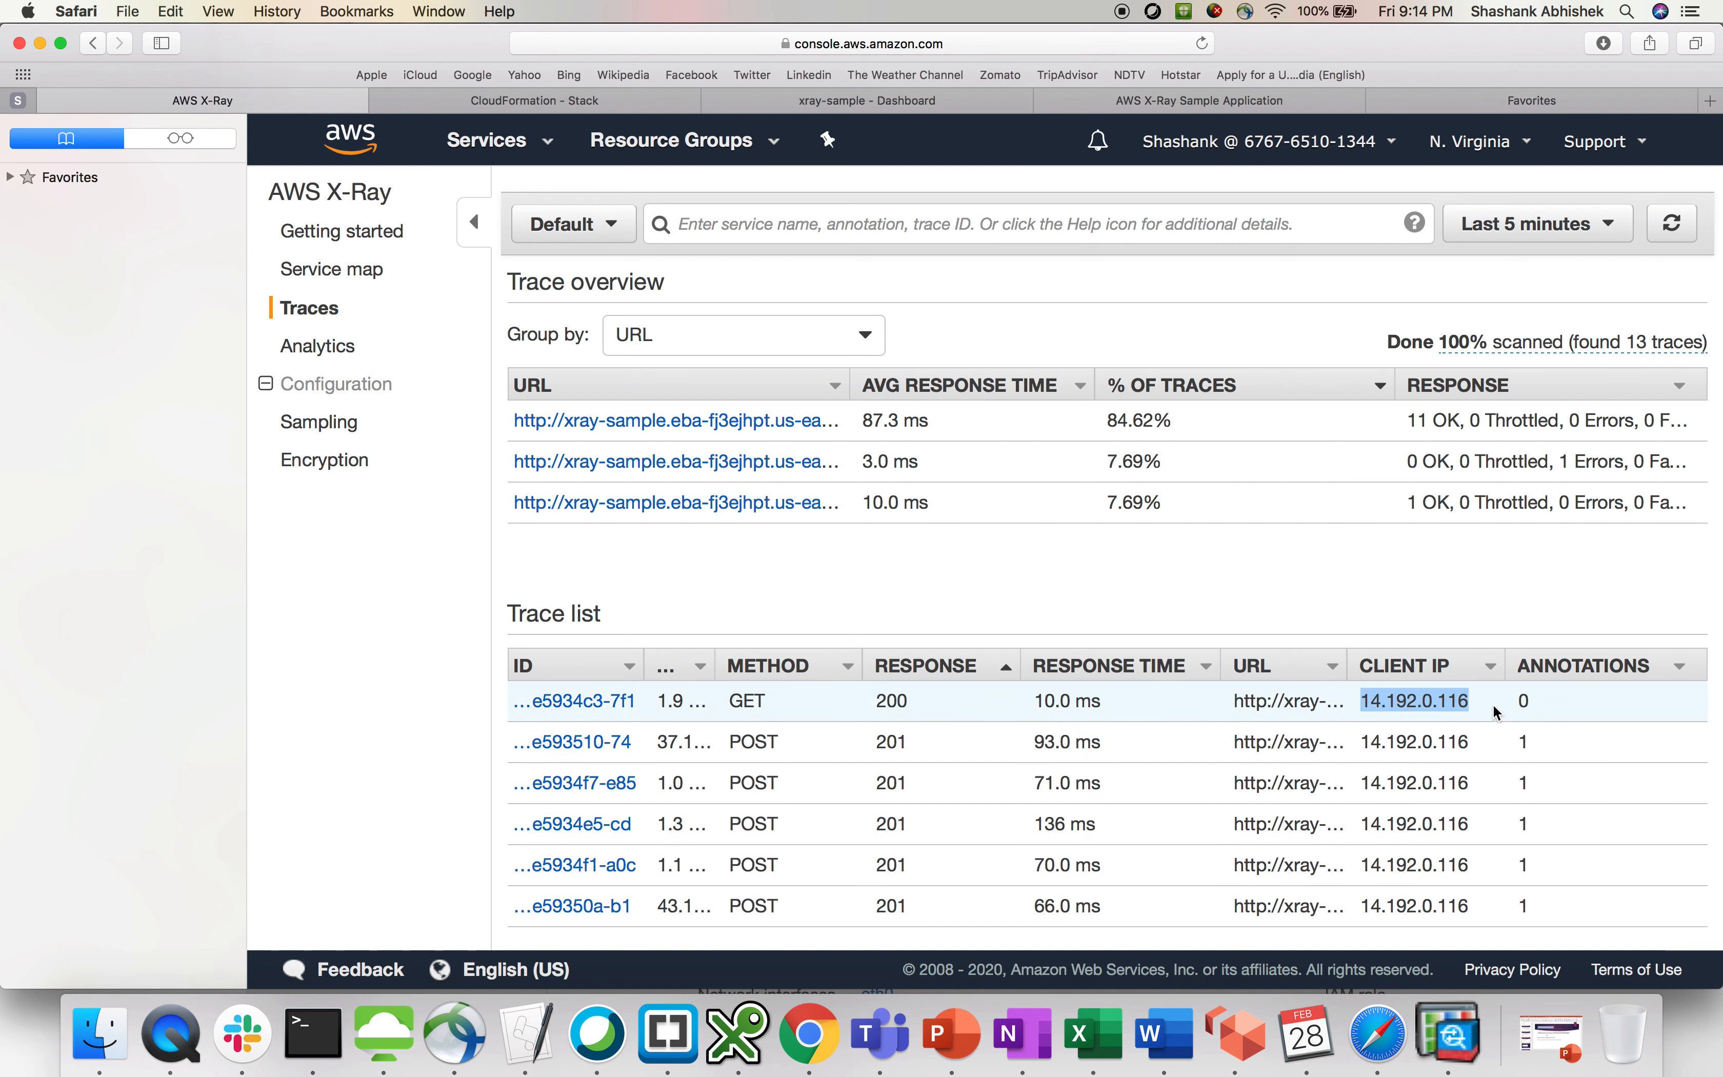
pyautogui.scroll(-6, 1435, 766)
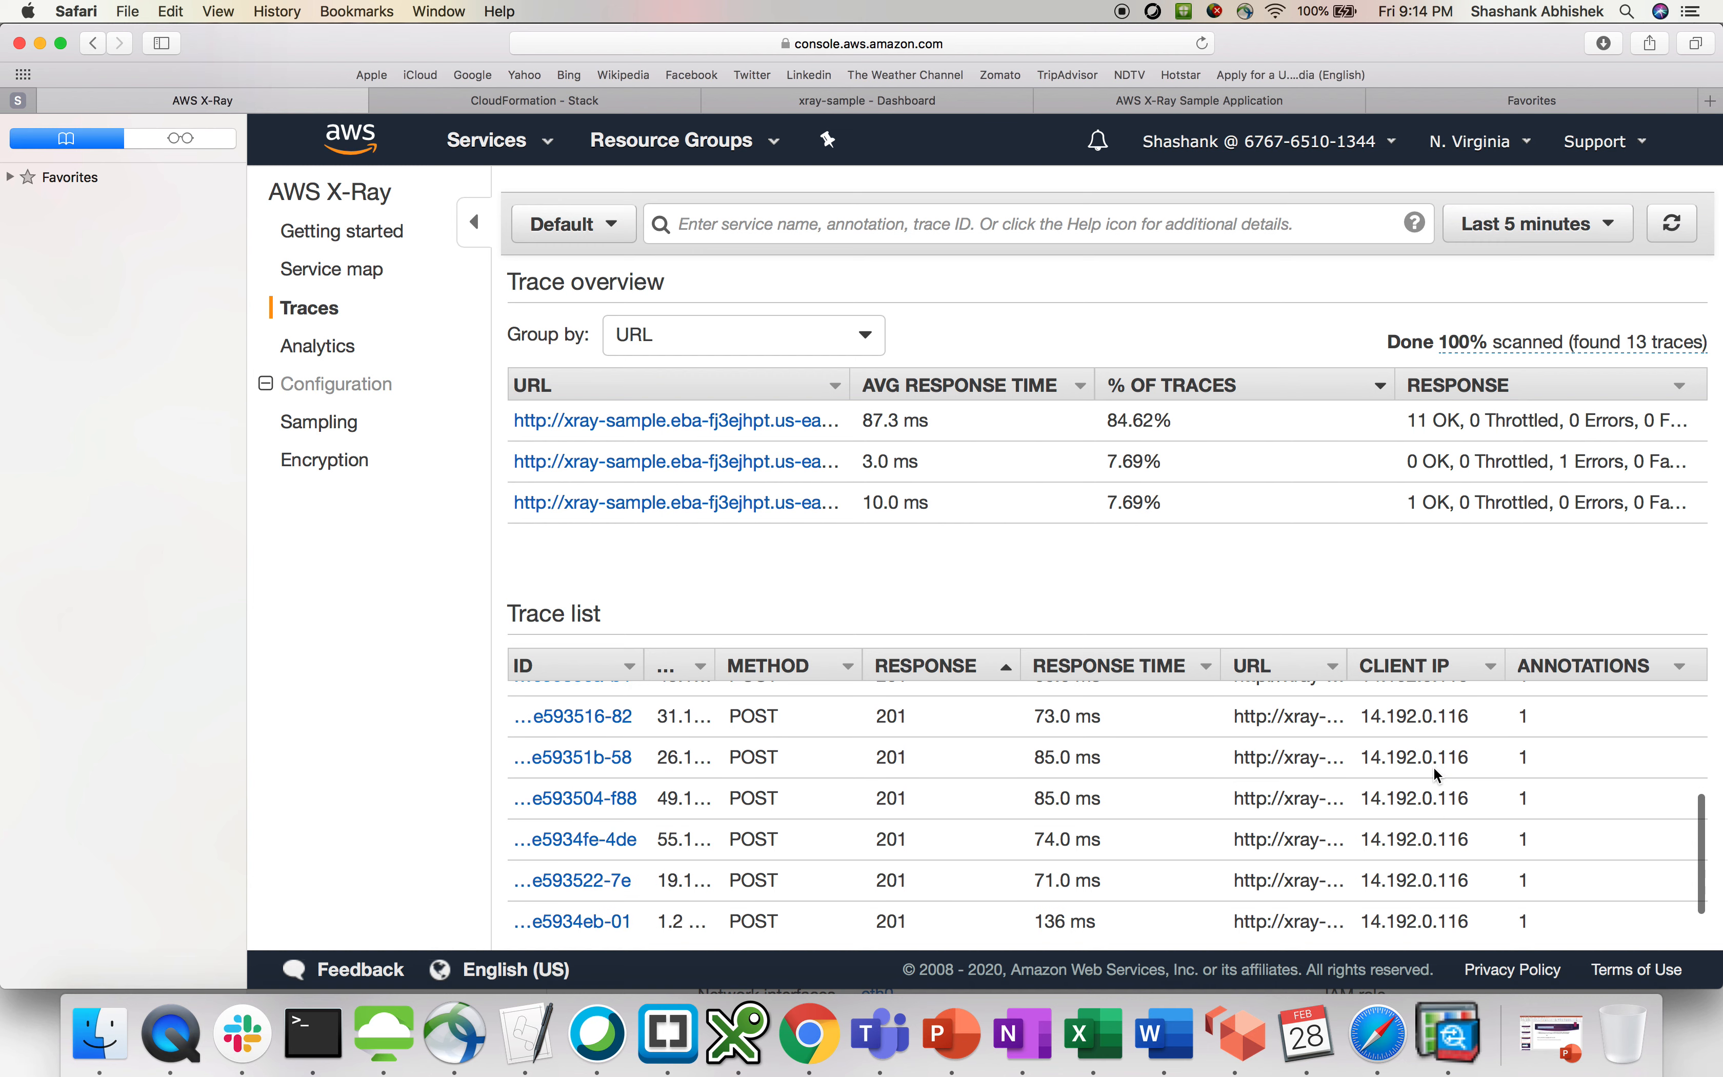
pyautogui.scroll(8, 1434, 766)
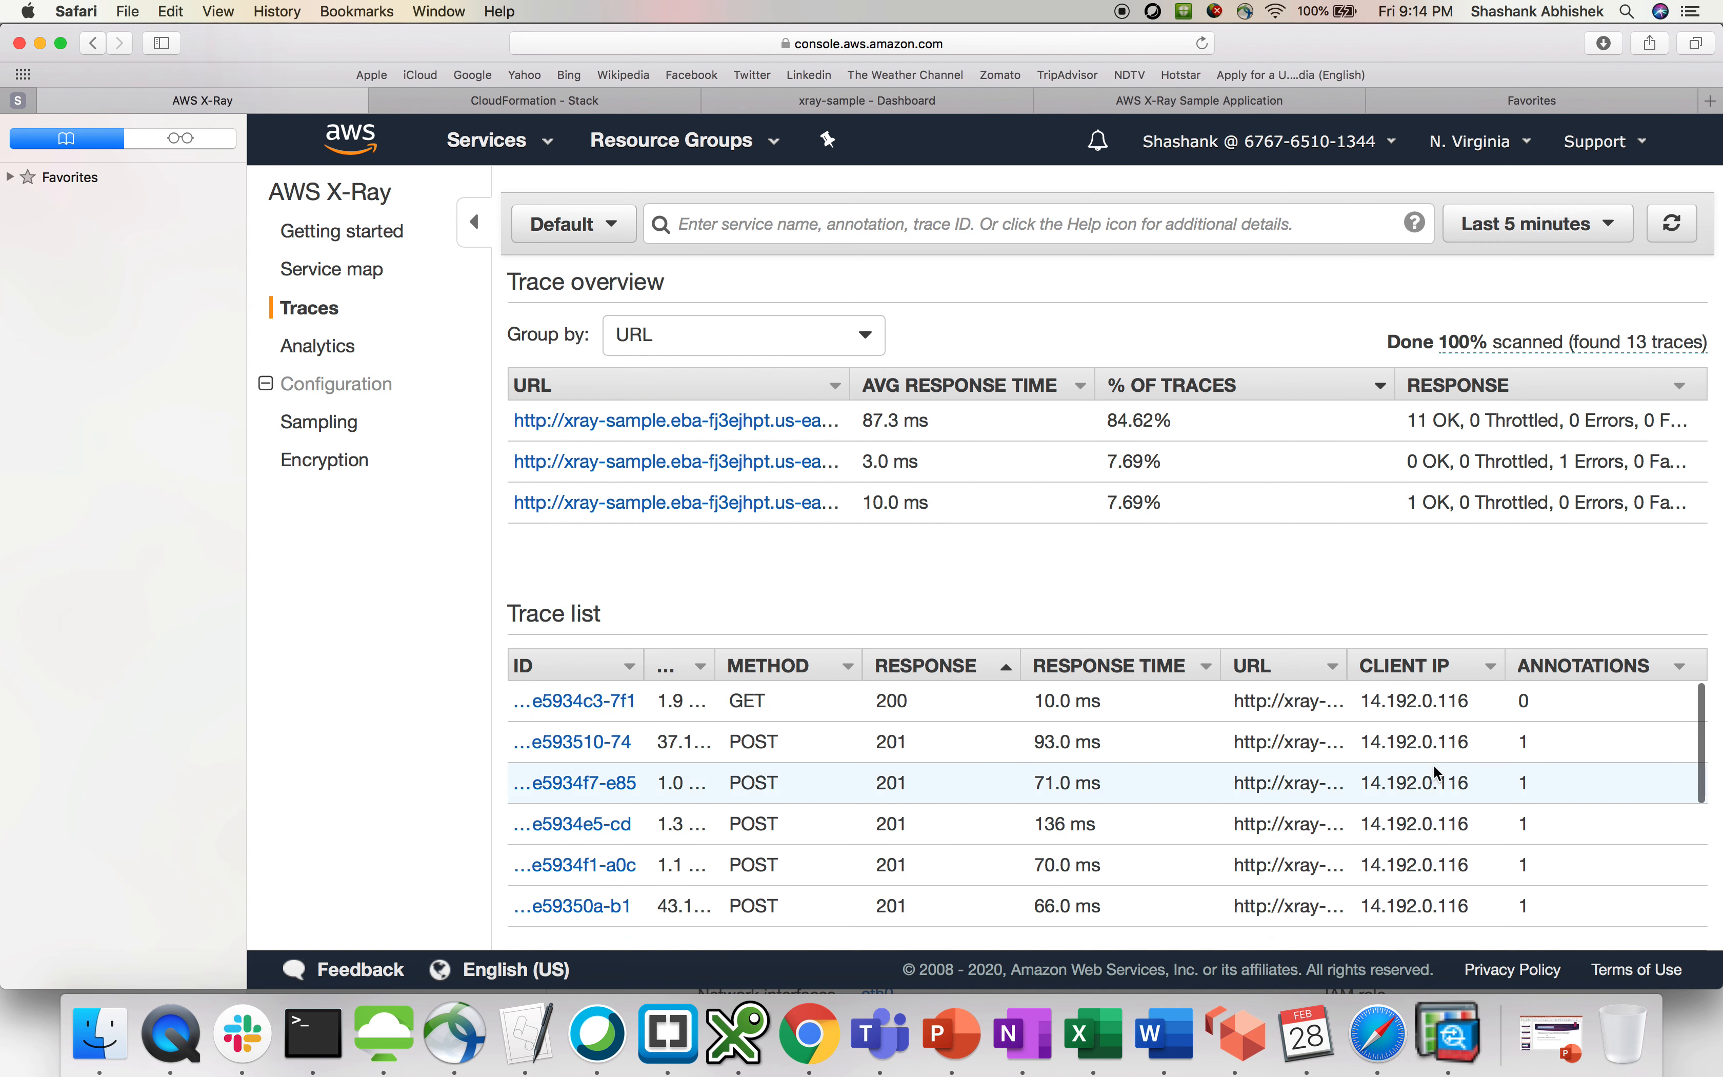
# Open X-Ray Analytics, review the retrieved traces and the response time chart, and switch the chart to Duration distribution.
pyautogui.click(324, 348)
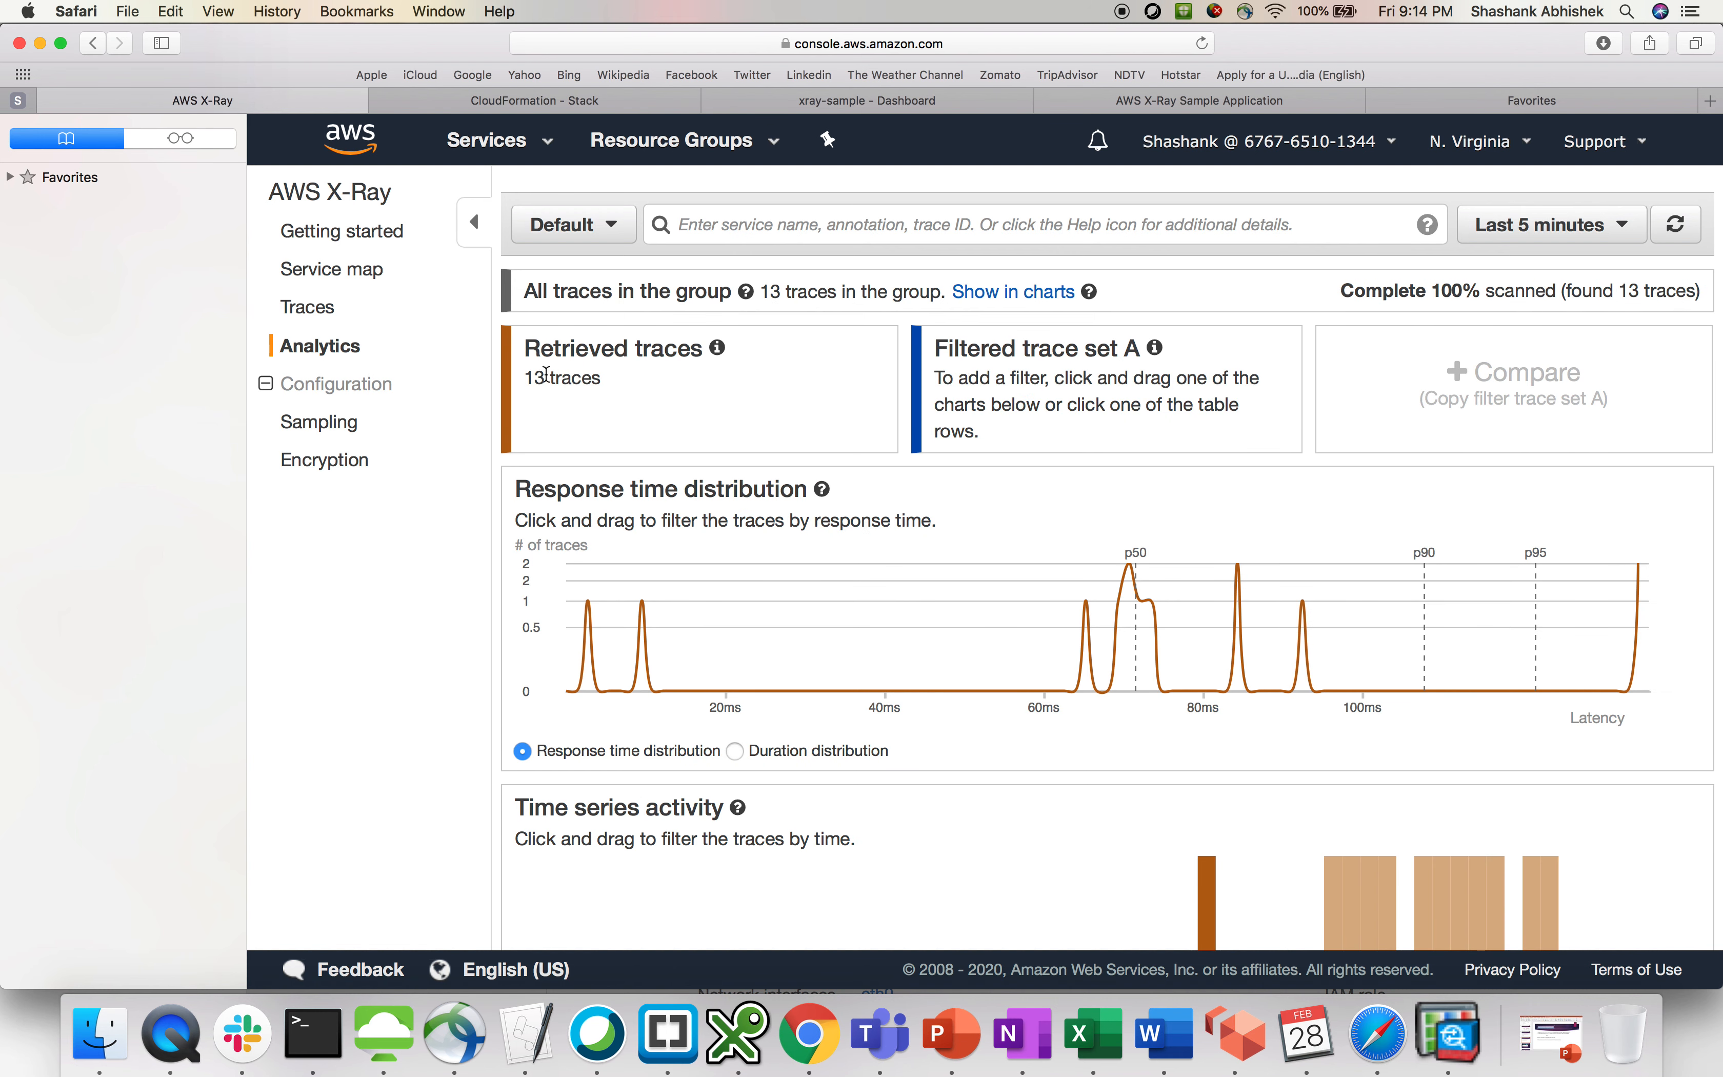
pyautogui.moveTo(546, 375); pyautogui.dragTo(689, 373)
pyautogui.click(689, 374)
pyautogui.moveTo(572, 491); pyautogui.dragTo(900, 491)
pyautogui.scroll(-2, 1135, 691)
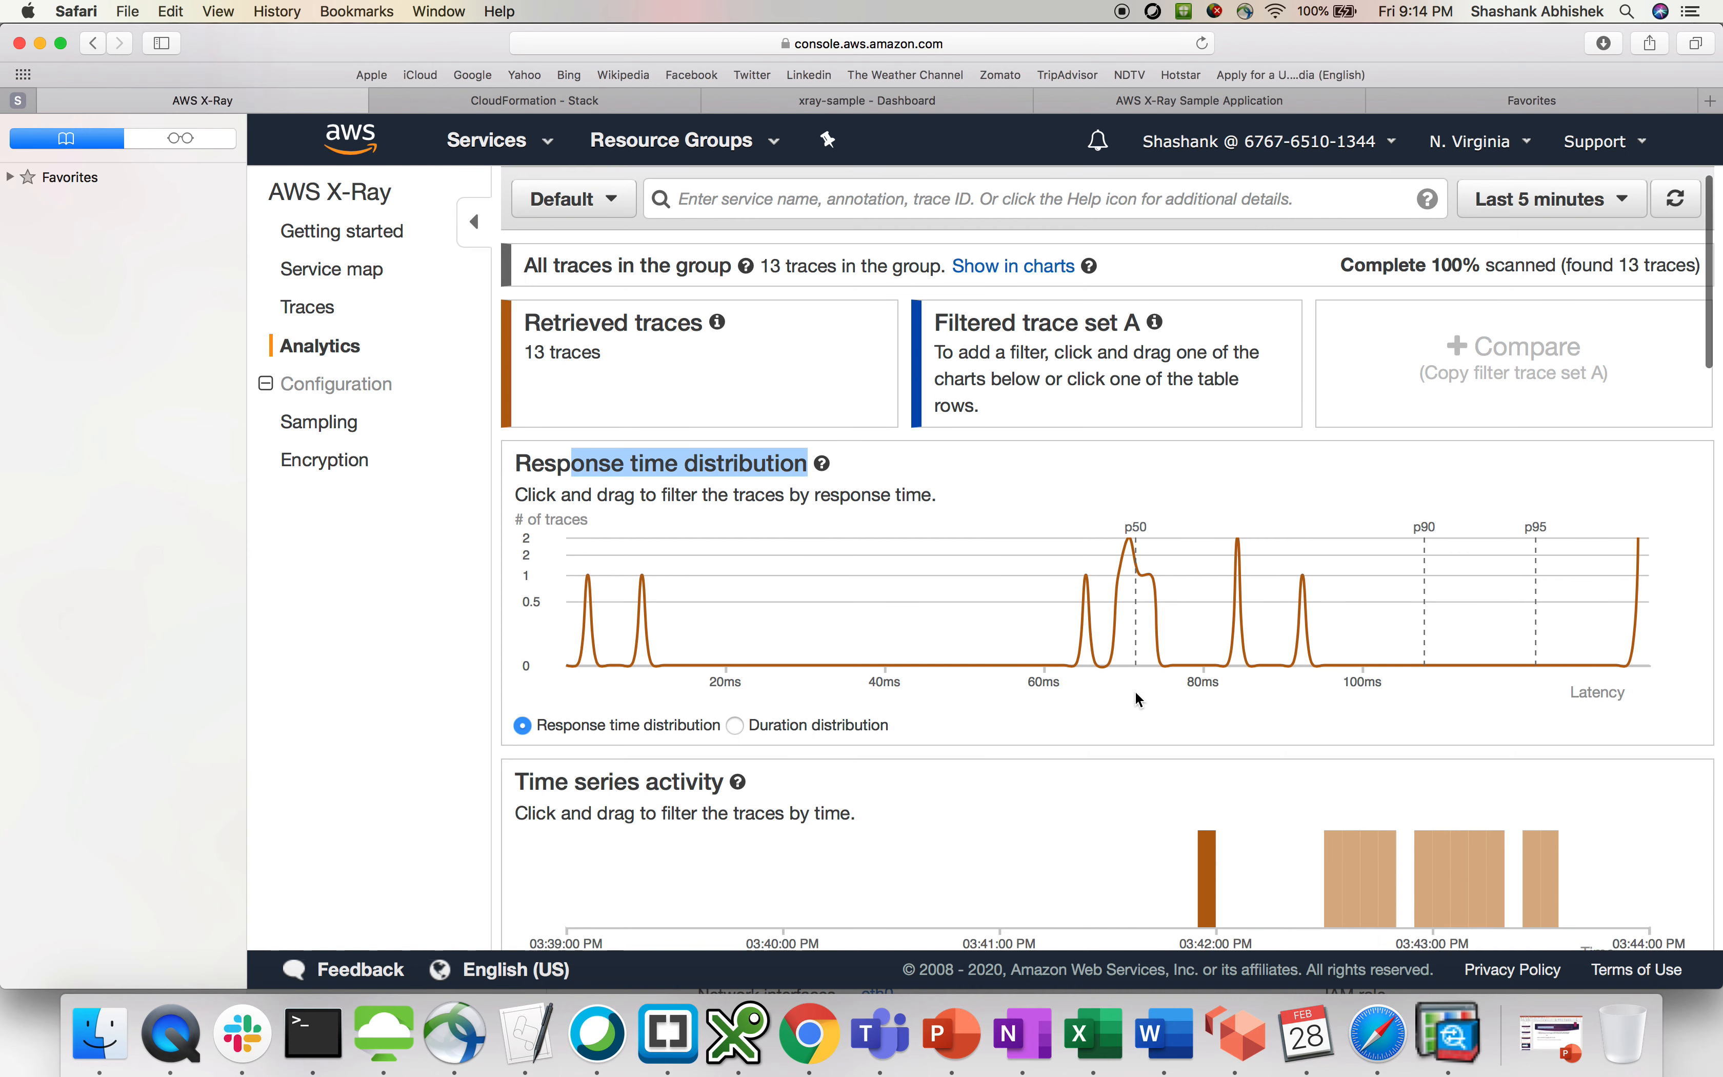
pyautogui.click(735, 673)
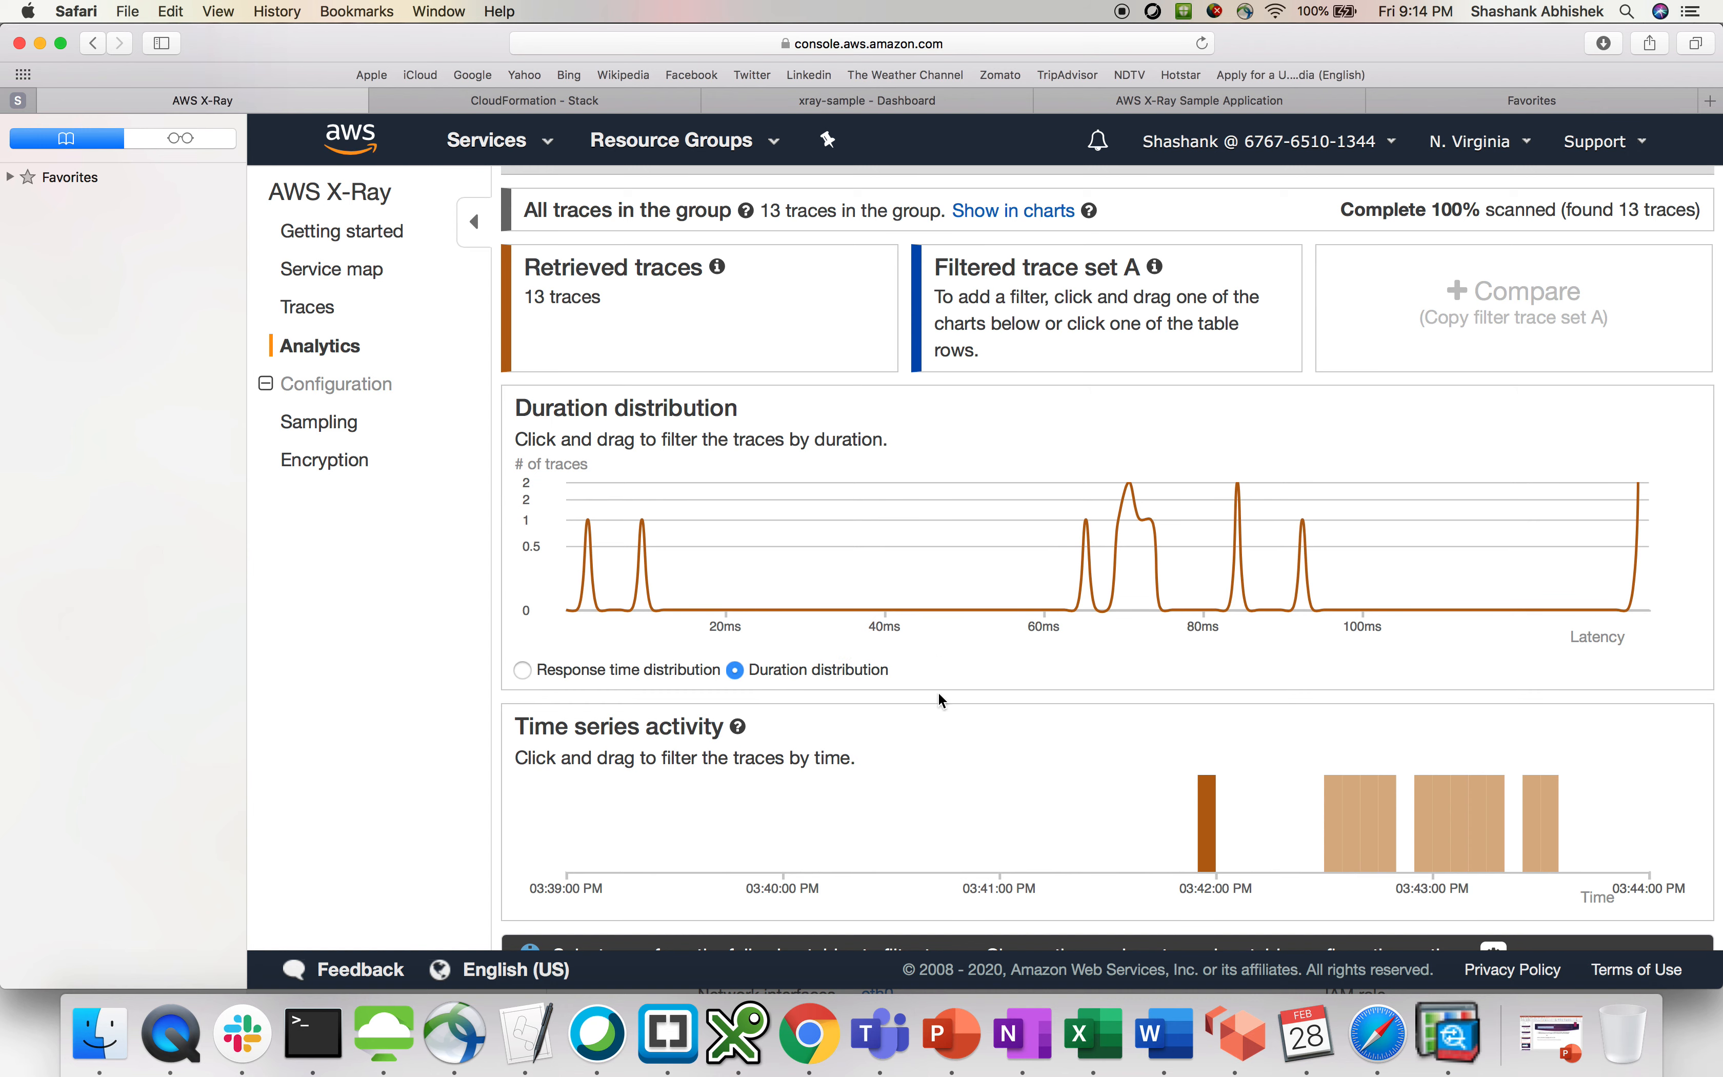
# Review the HTTP status code table in Analytics and filter the traces by status code 404.
pyautogui.scroll(-6, 940, 704)
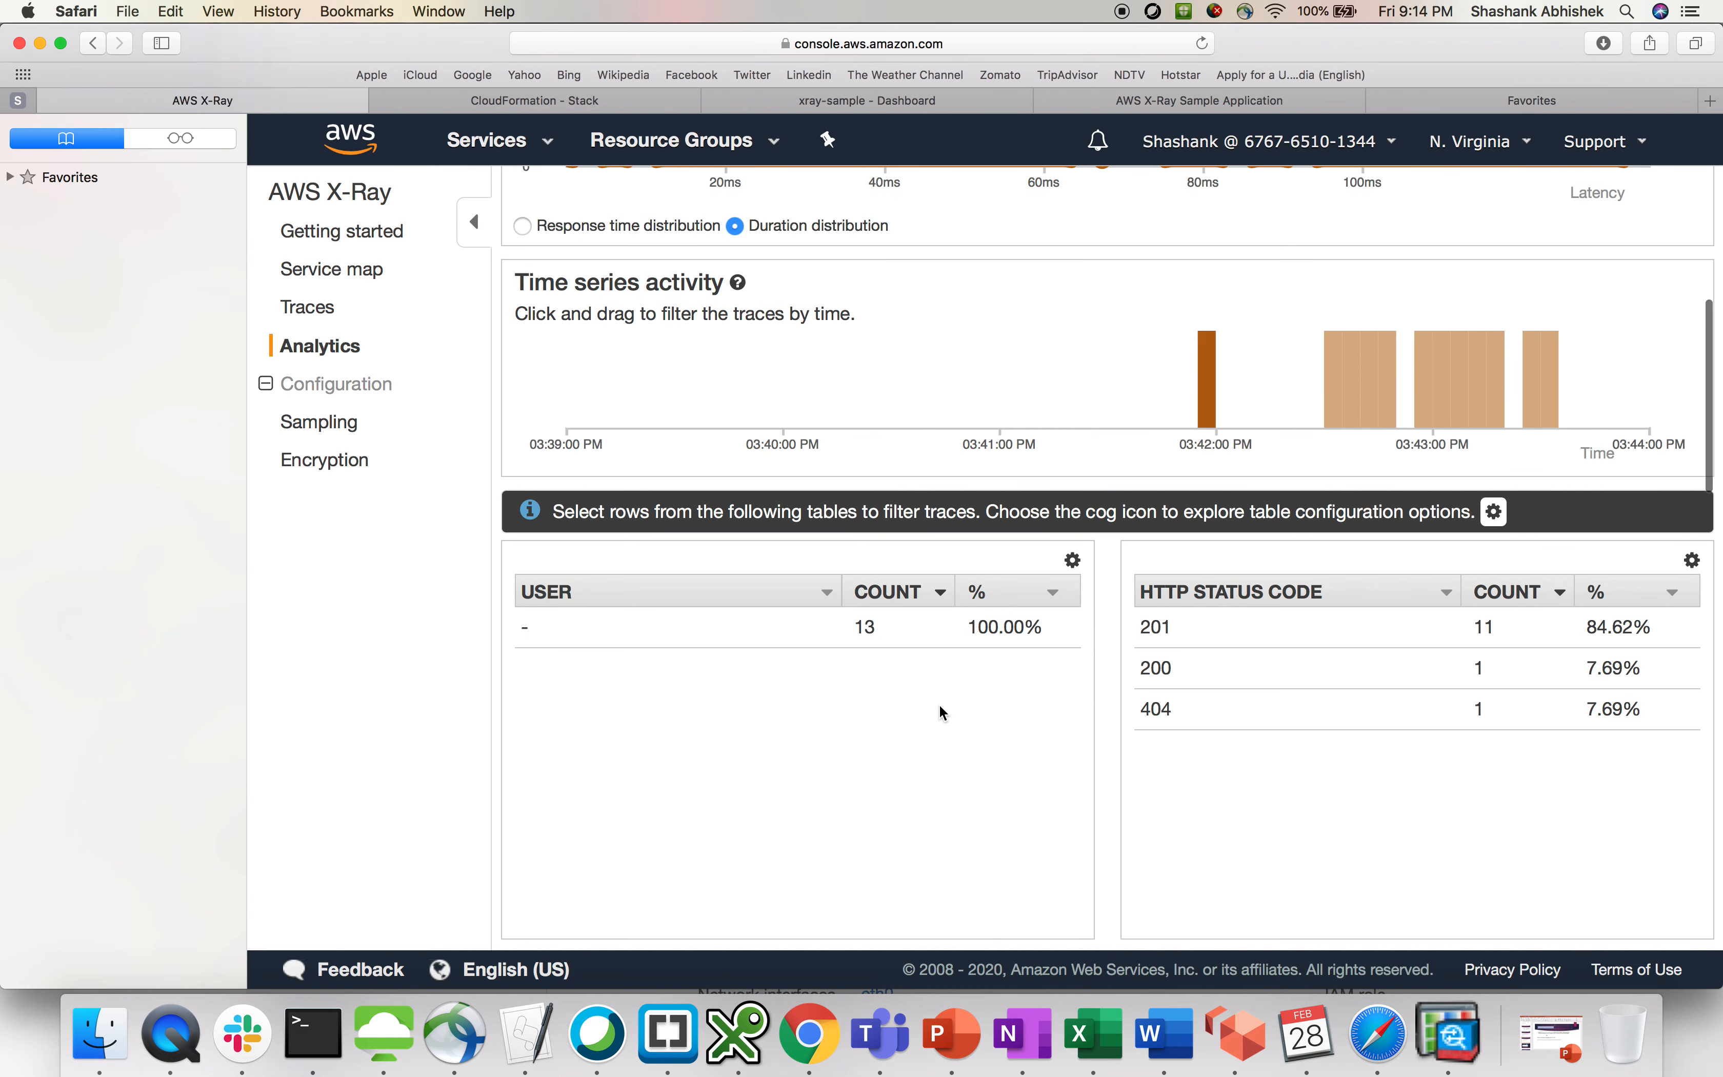
pyautogui.moveTo(1175, 628); pyautogui.dragTo(1084, 636)
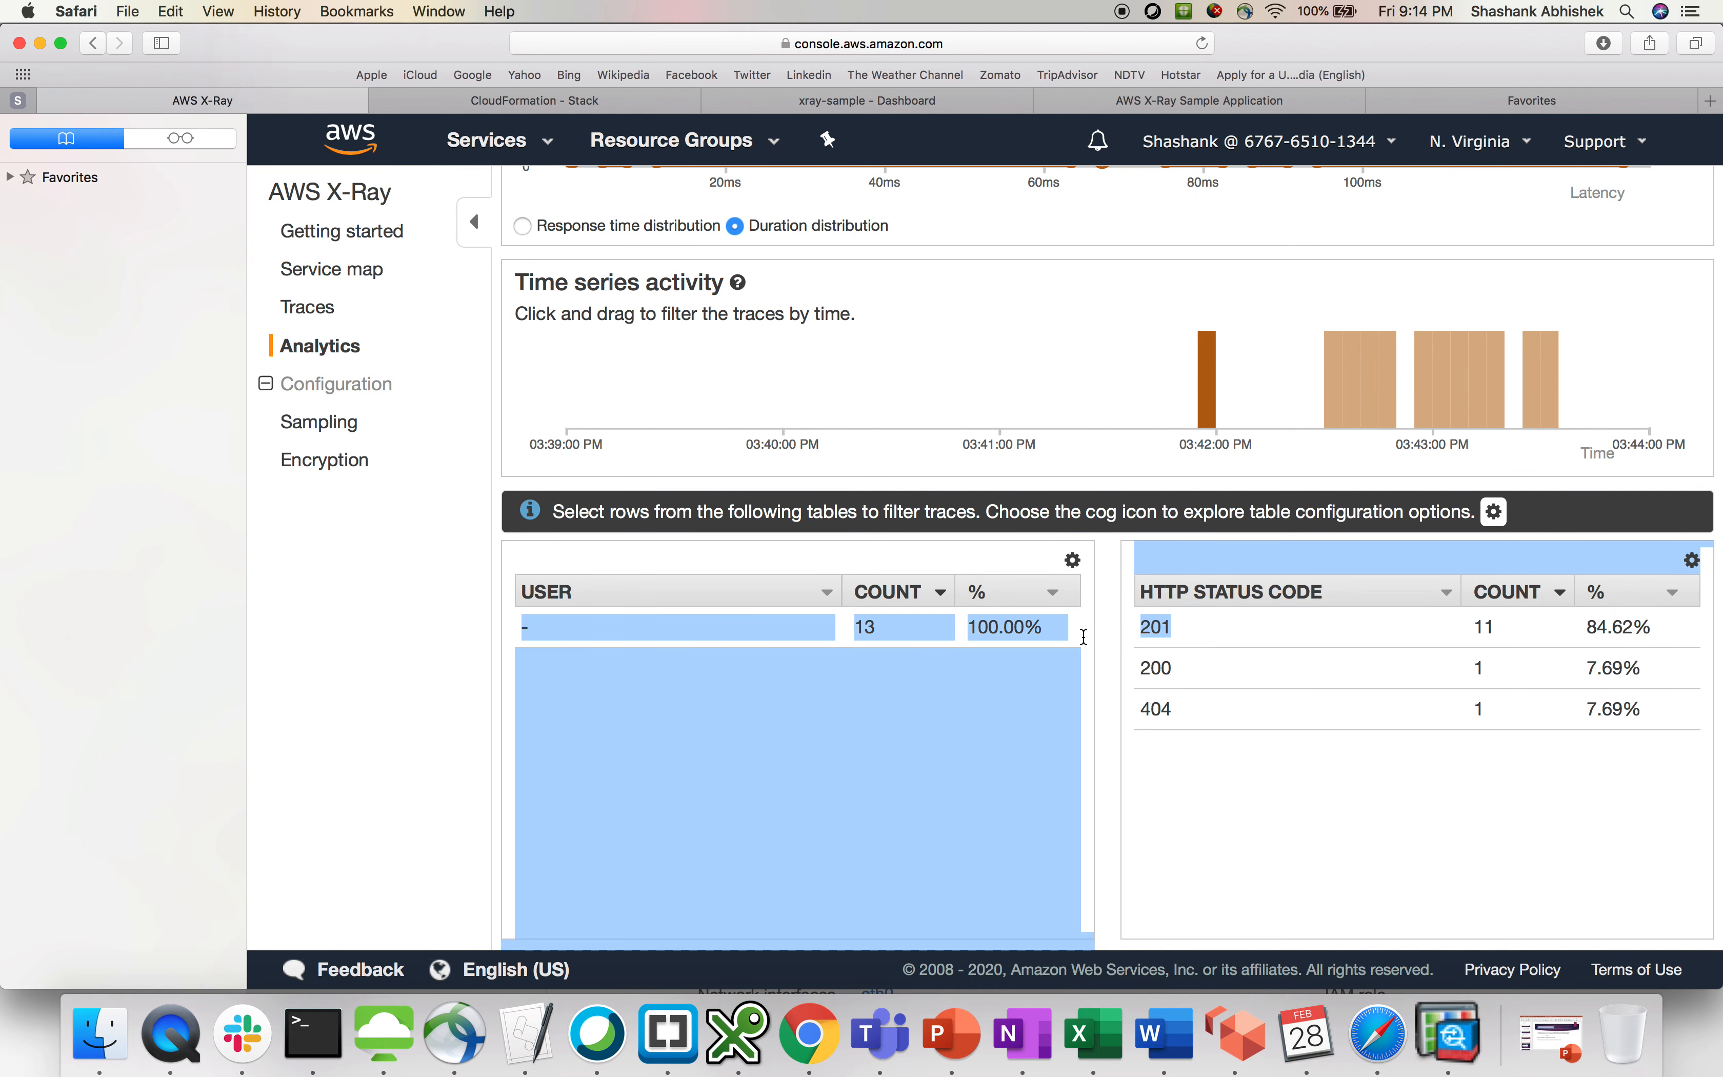
pyautogui.click(1243, 850)
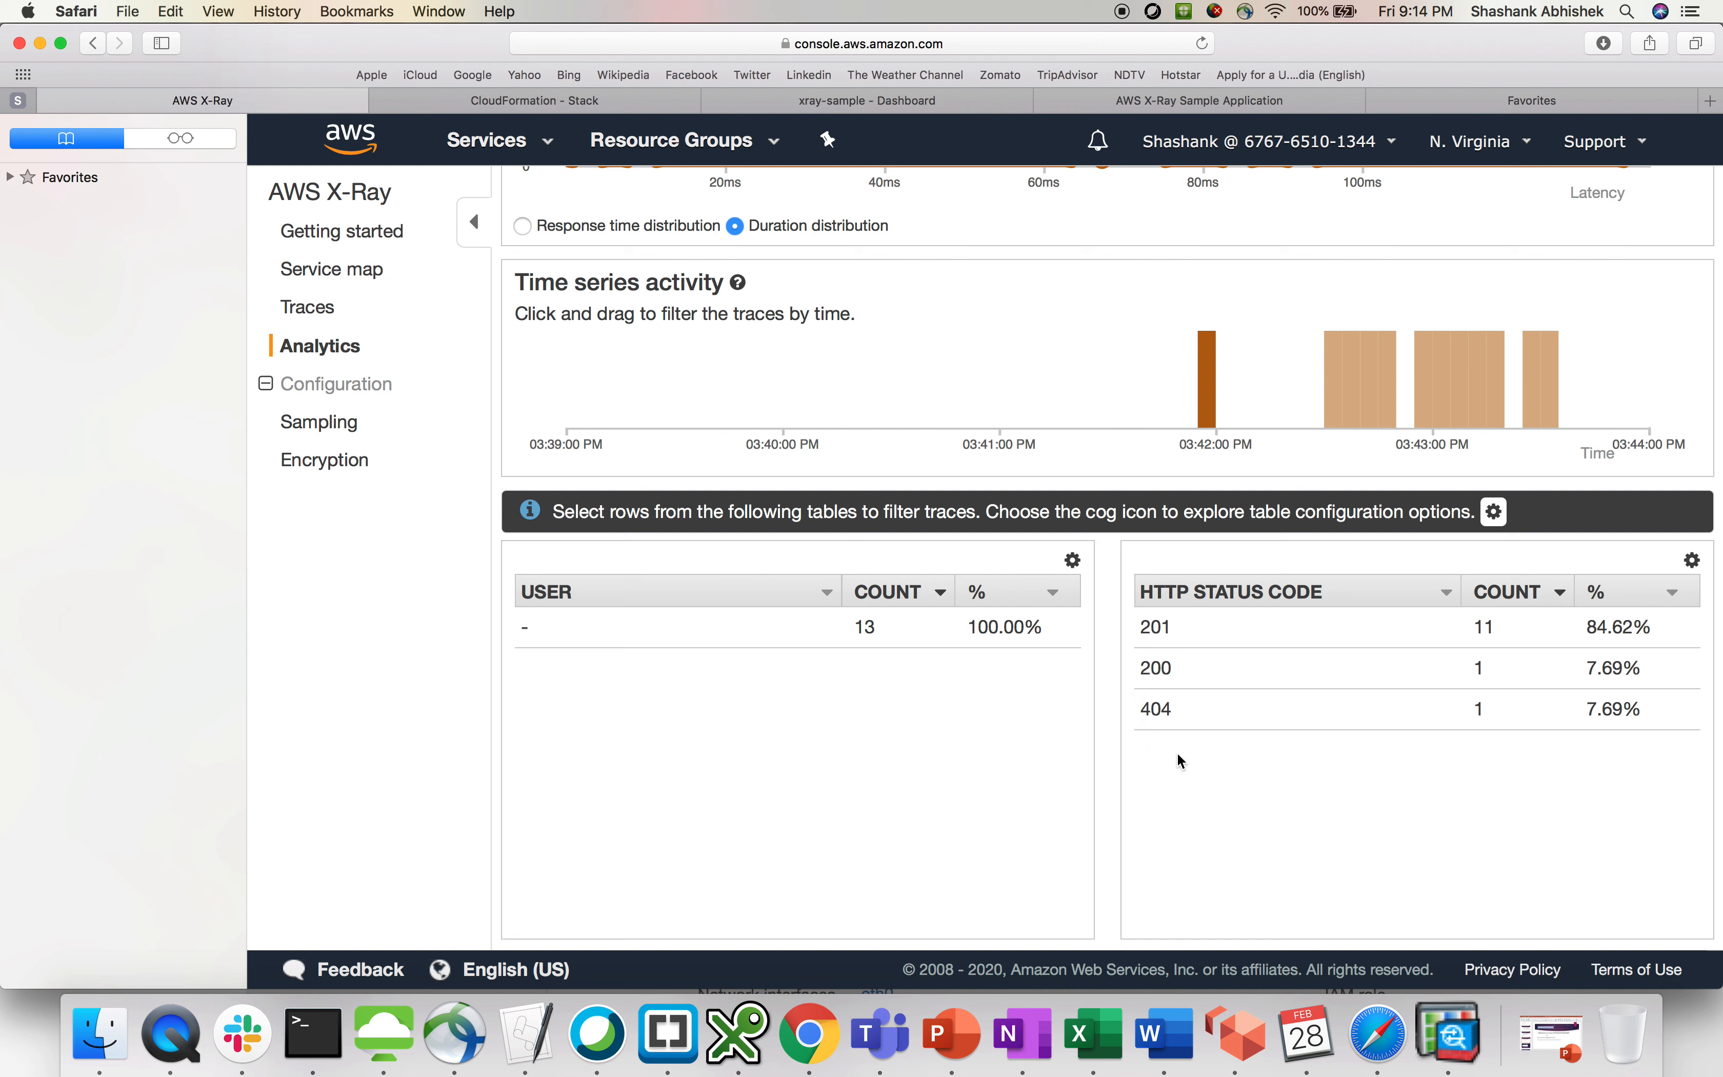
pyautogui.click(1546, 718)
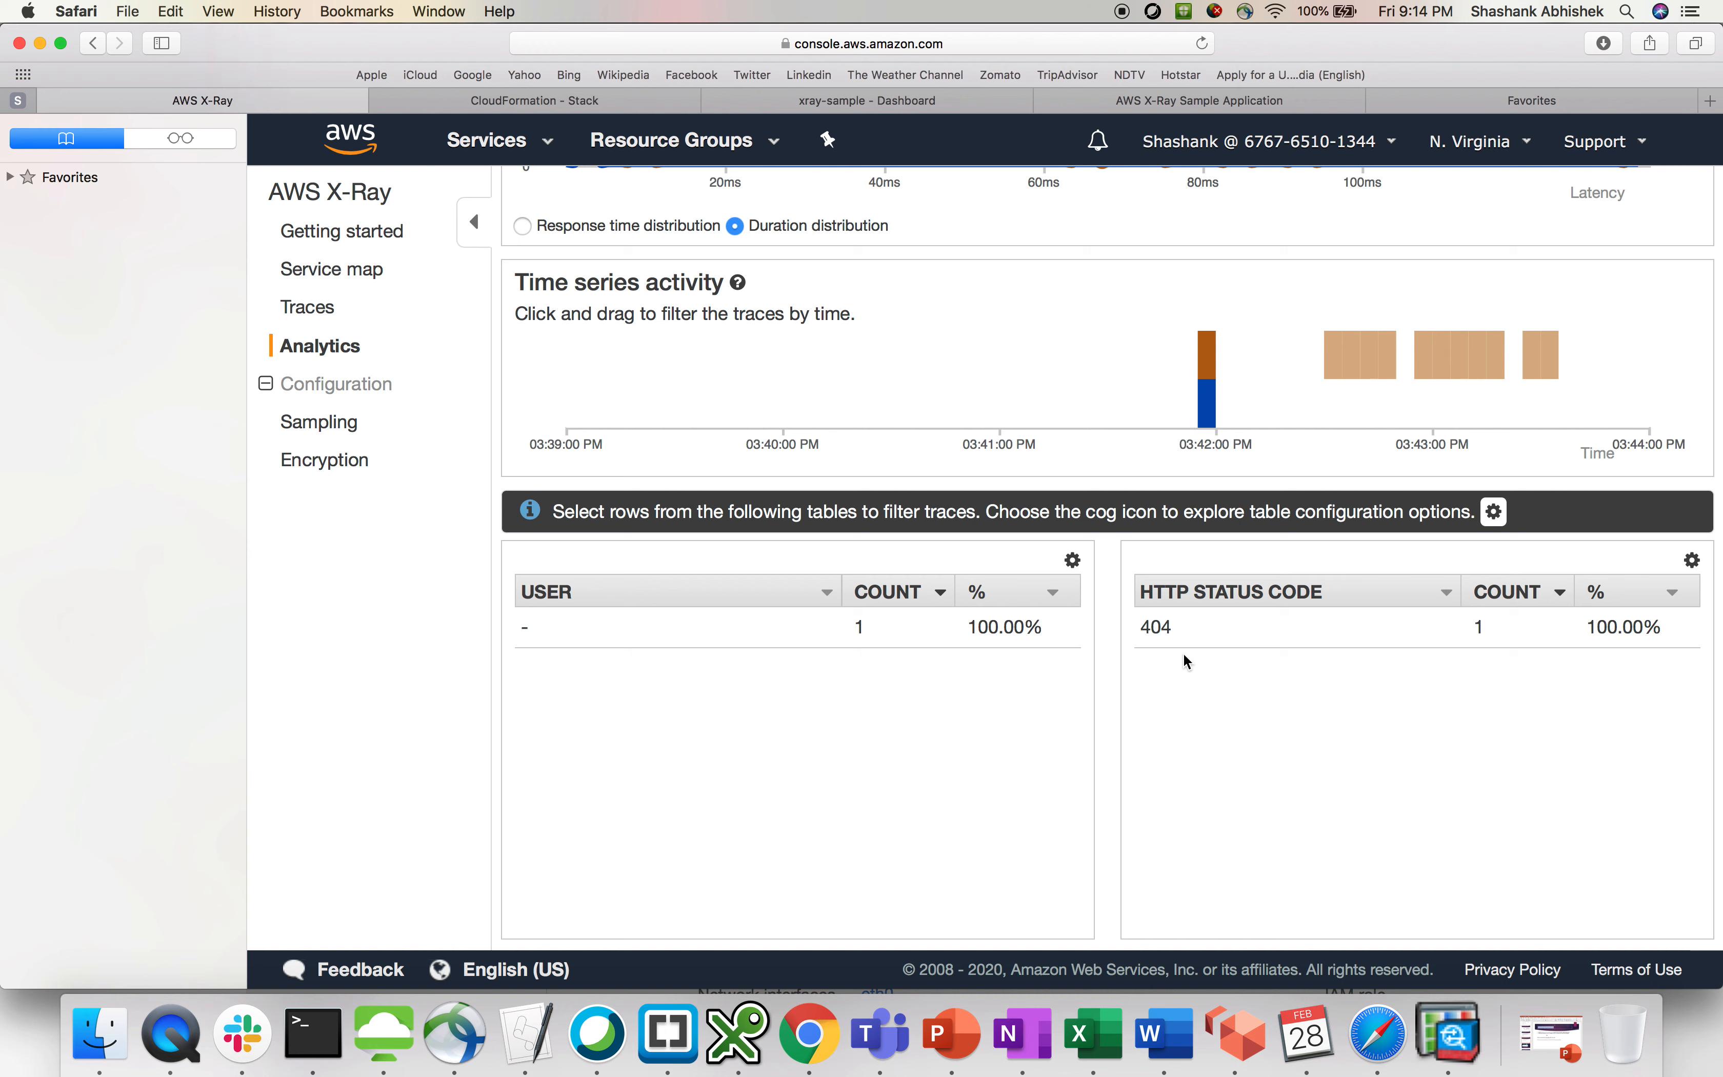
# Examine the filtered 404 trace's URL, user agent, HTTP method, response time root cause and trace list entry.
pyautogui.scroll(-10, 860, 782)
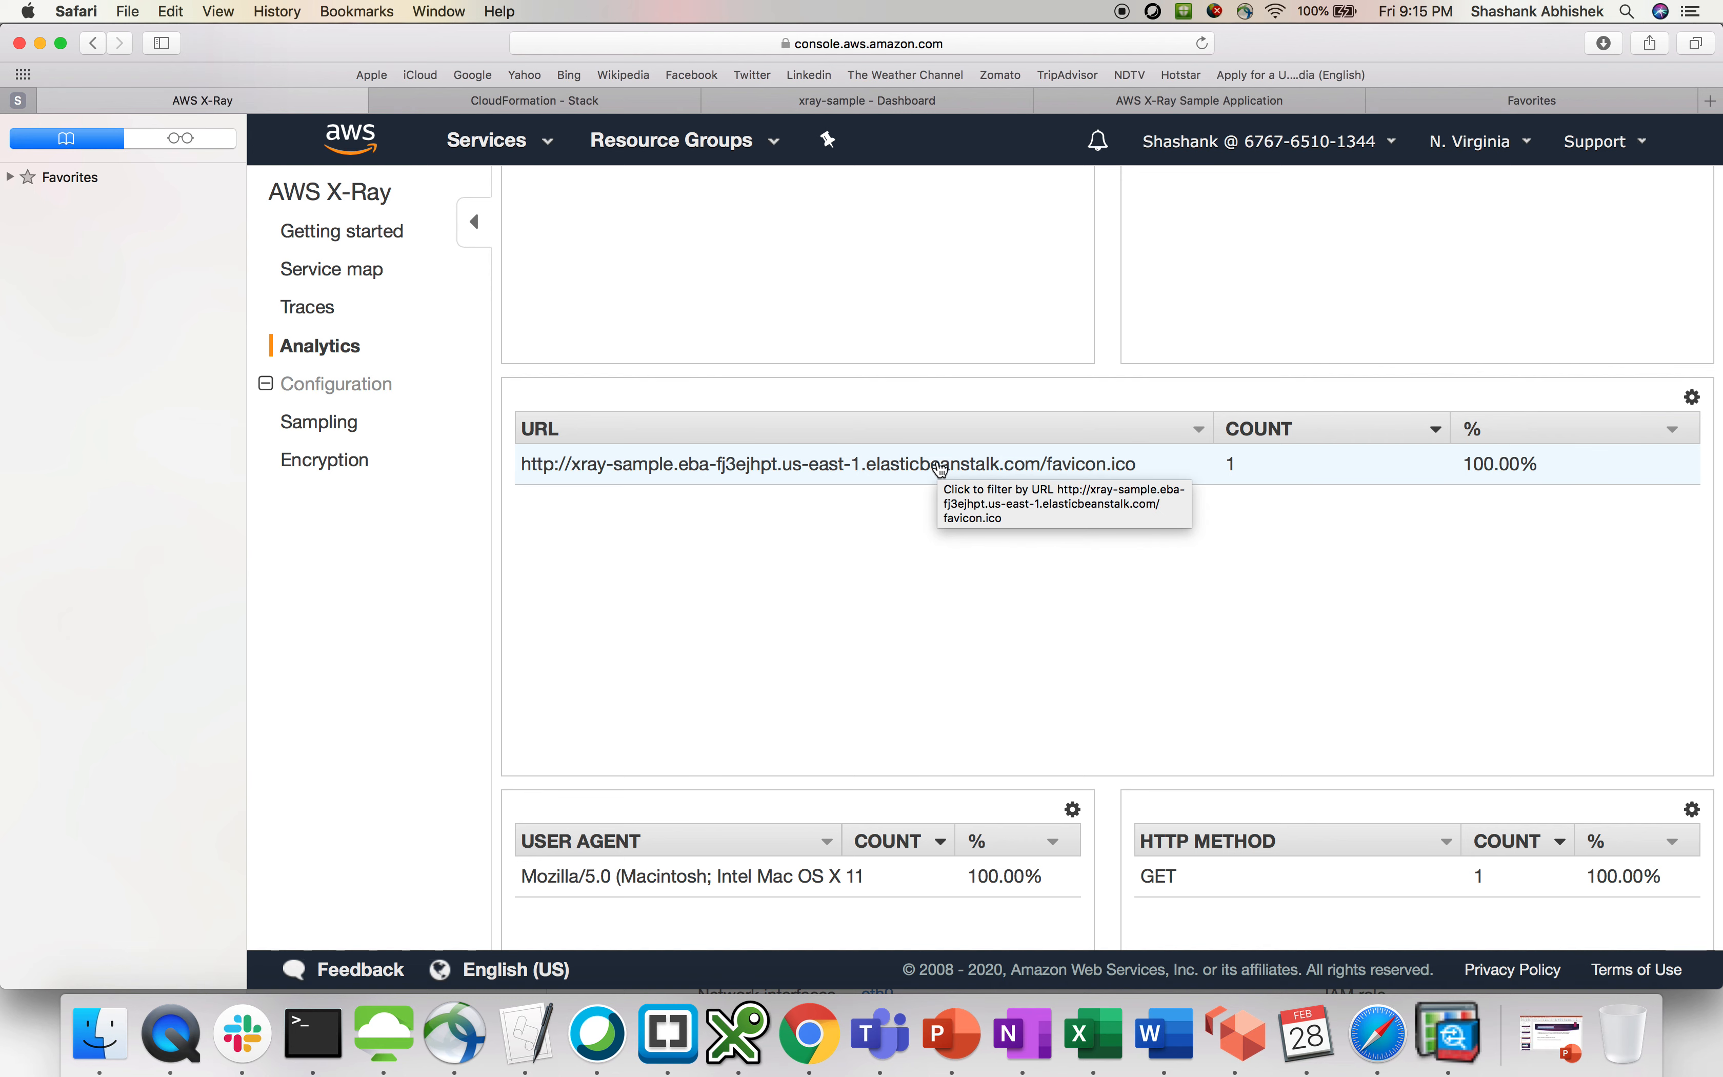
pyautogui.scroll(5, 940, 470)
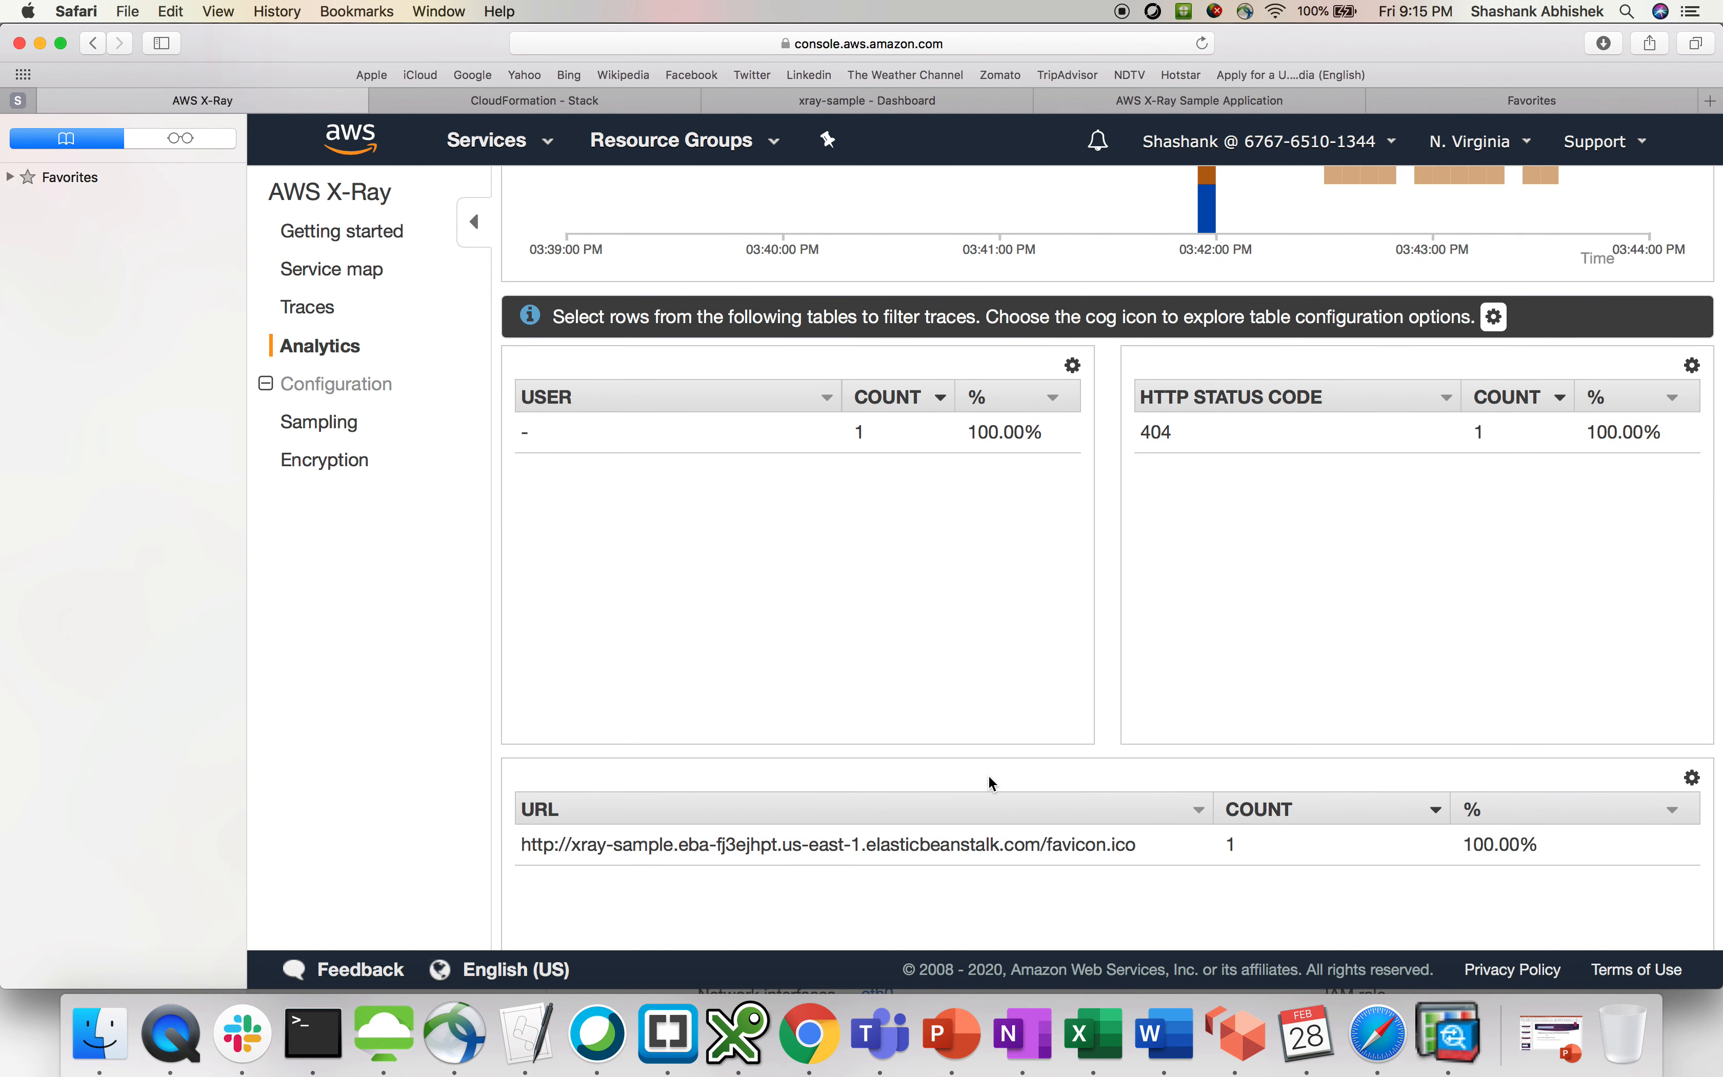
pyautogui.scroll(-3, 988, 774)
pyautogui.moveTo(1139, 644); pyautogui.dragTo(1059, 640)
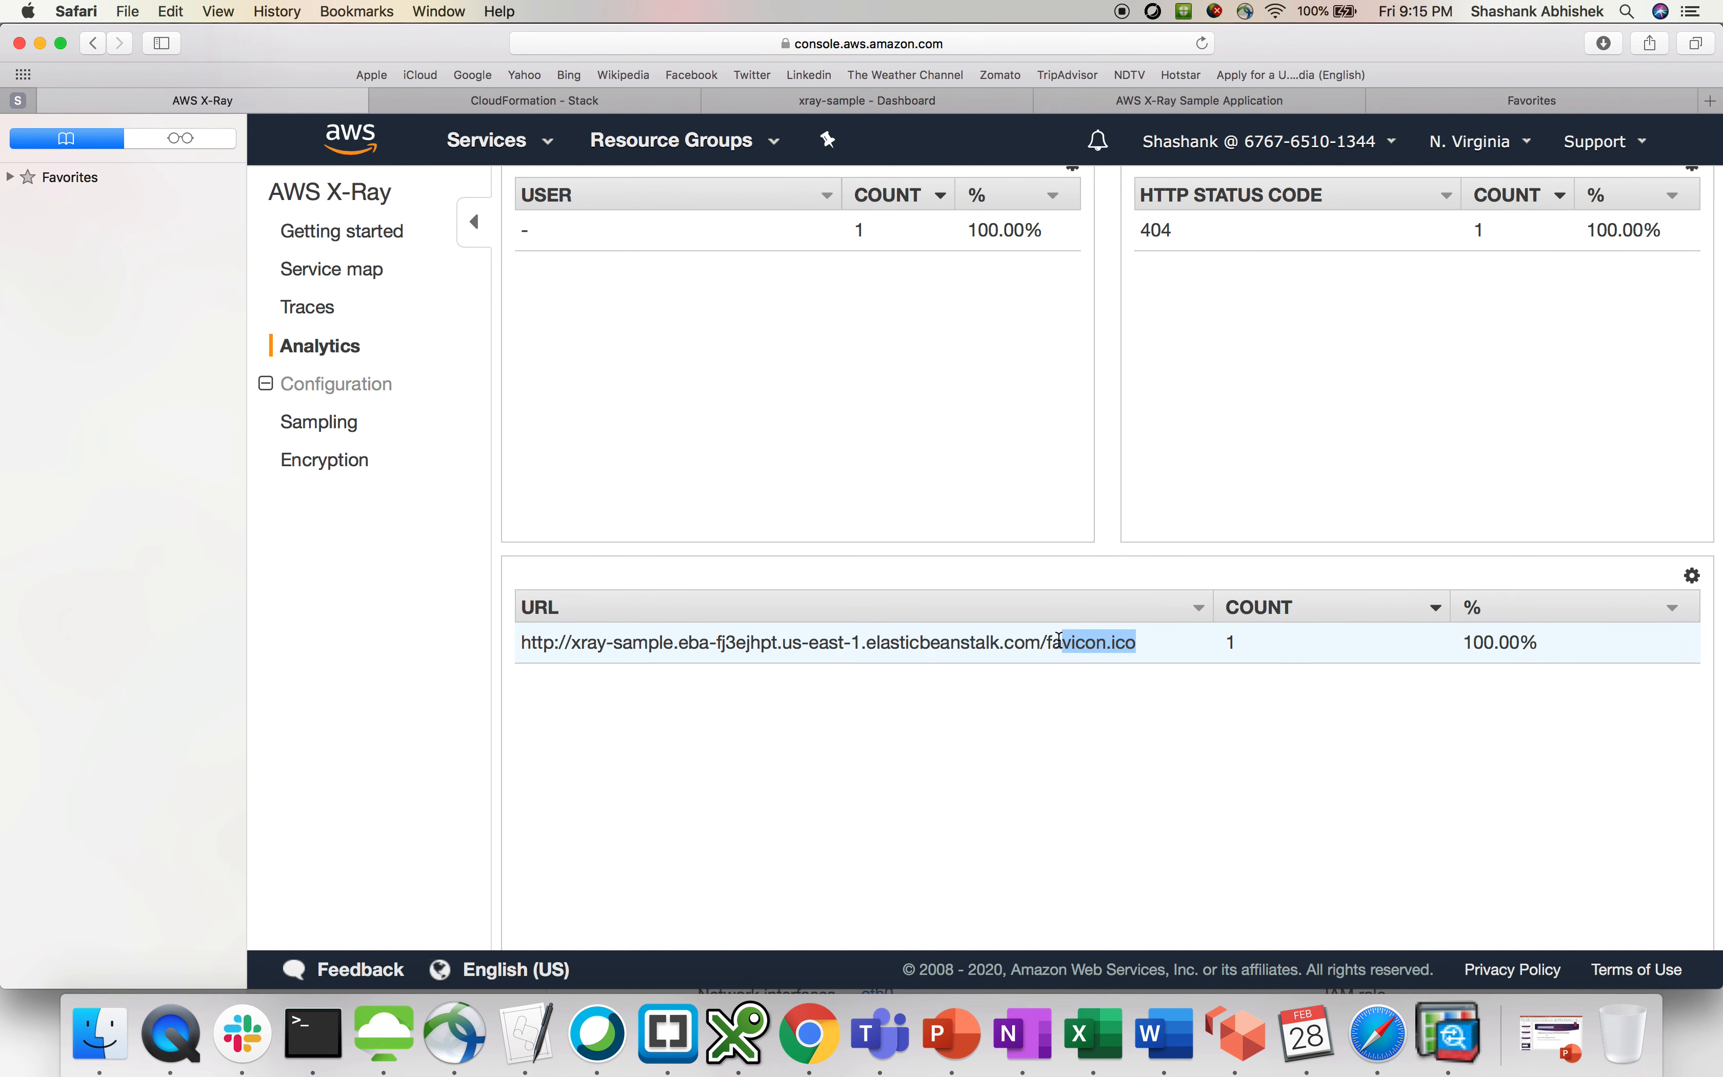
pyautogui.scroll(-5, 1099, 864)
pyautogui.scroll(-1, 1099, 865)
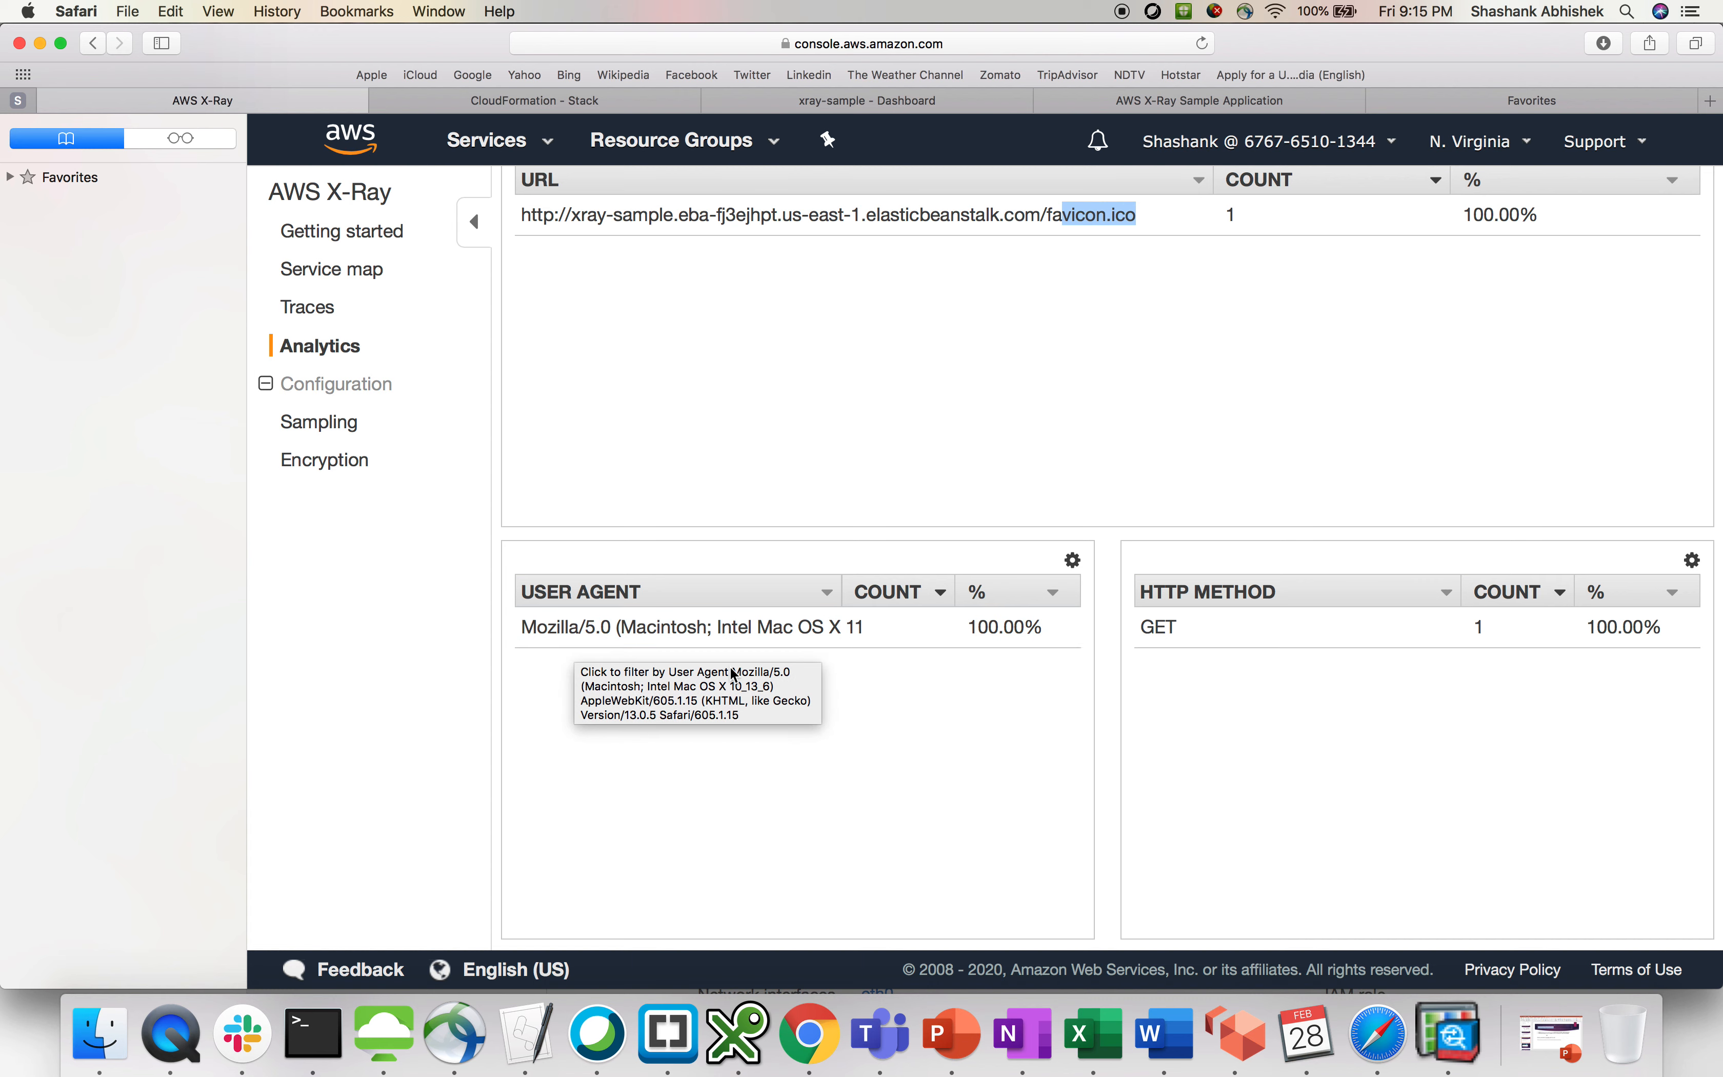
pyautogui.scroll(-5, 858, 805)
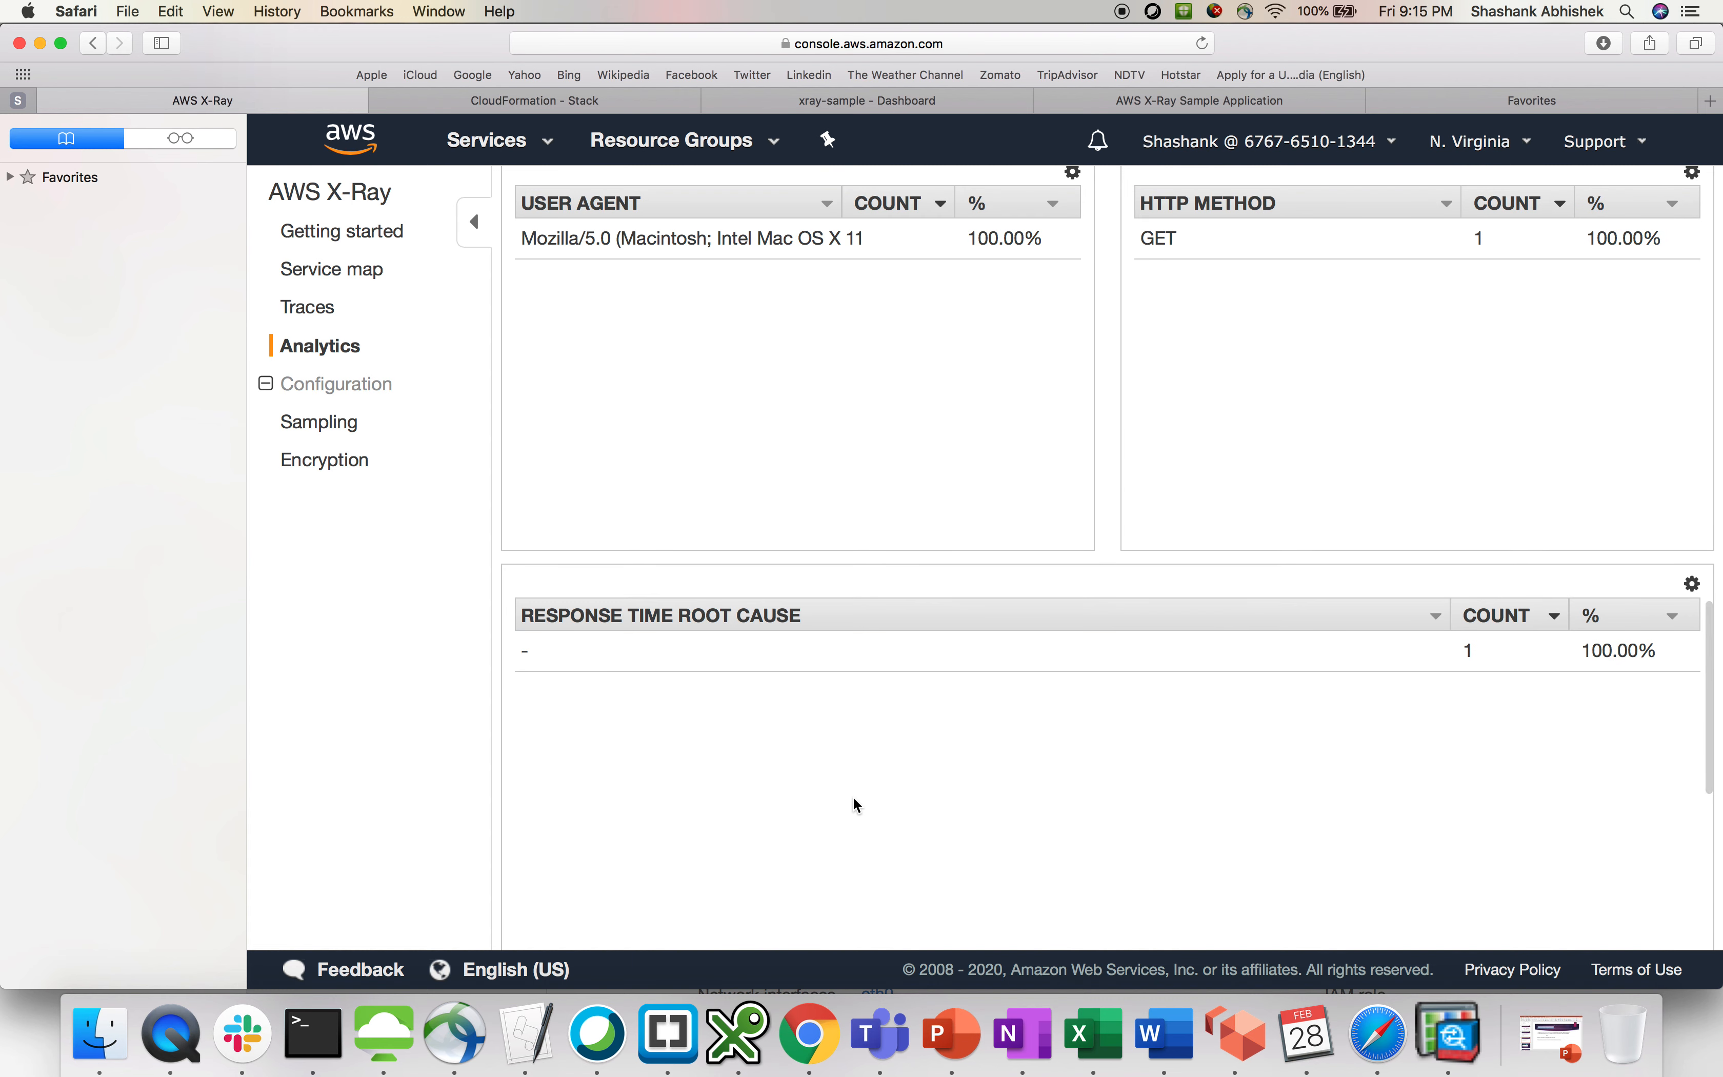
pyautogui.scroll(-2, 857, 805)
pyautogui.scroll(-5, 858, 804)
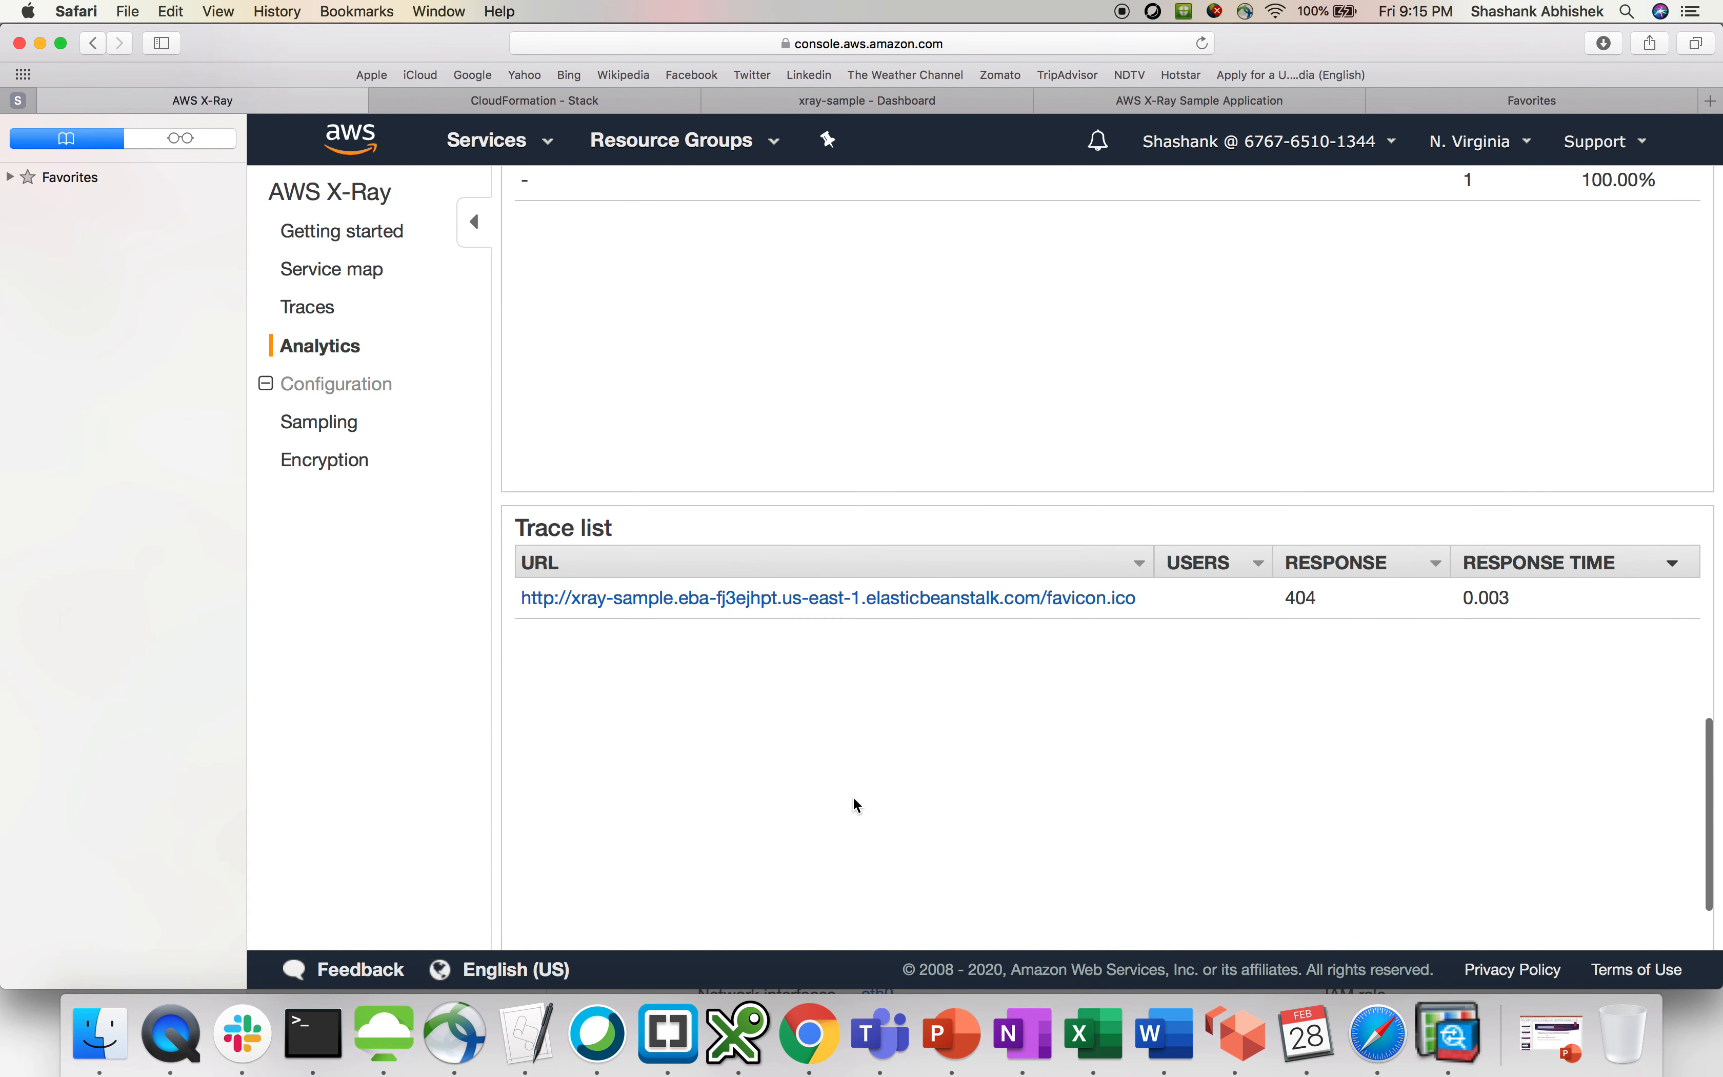
pyautogui.scroll(-2, 857, 805)
pyautogui.scroll(3, 858, 805)
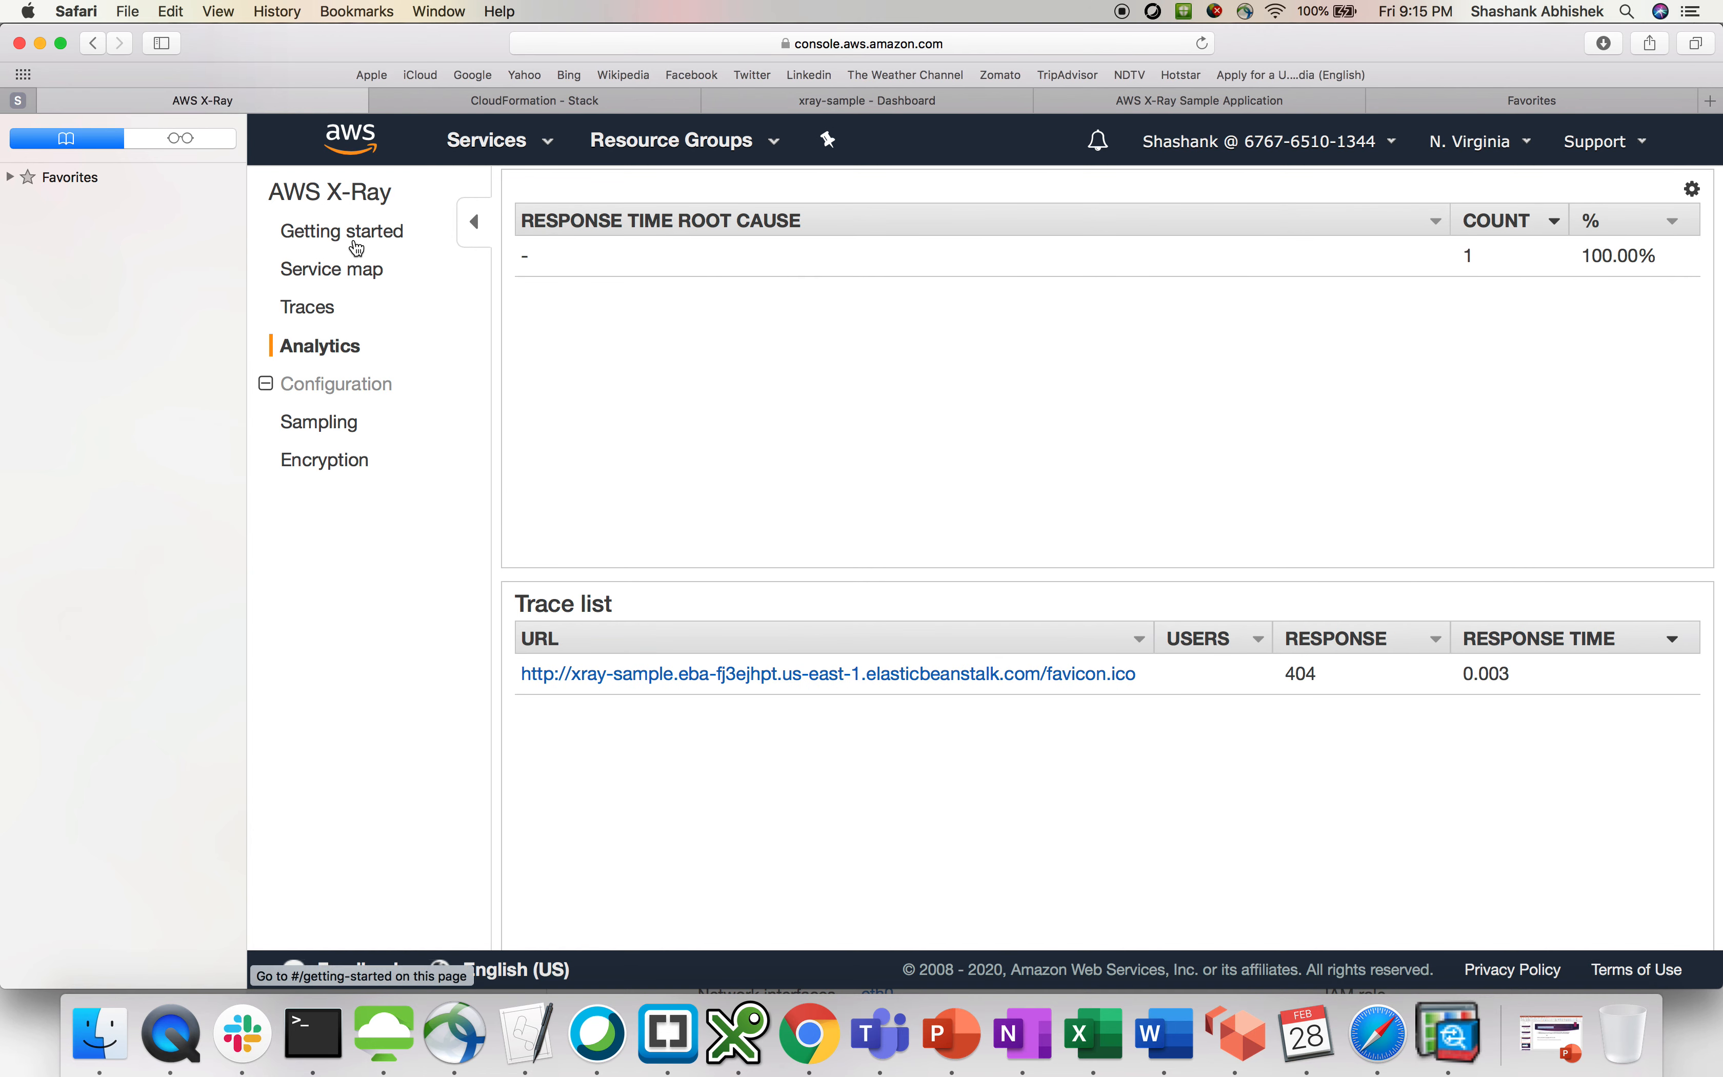
# Open the service map and bring up the service details of the xray-sample EC2 instance node.
pyautogui.click(349, 274)
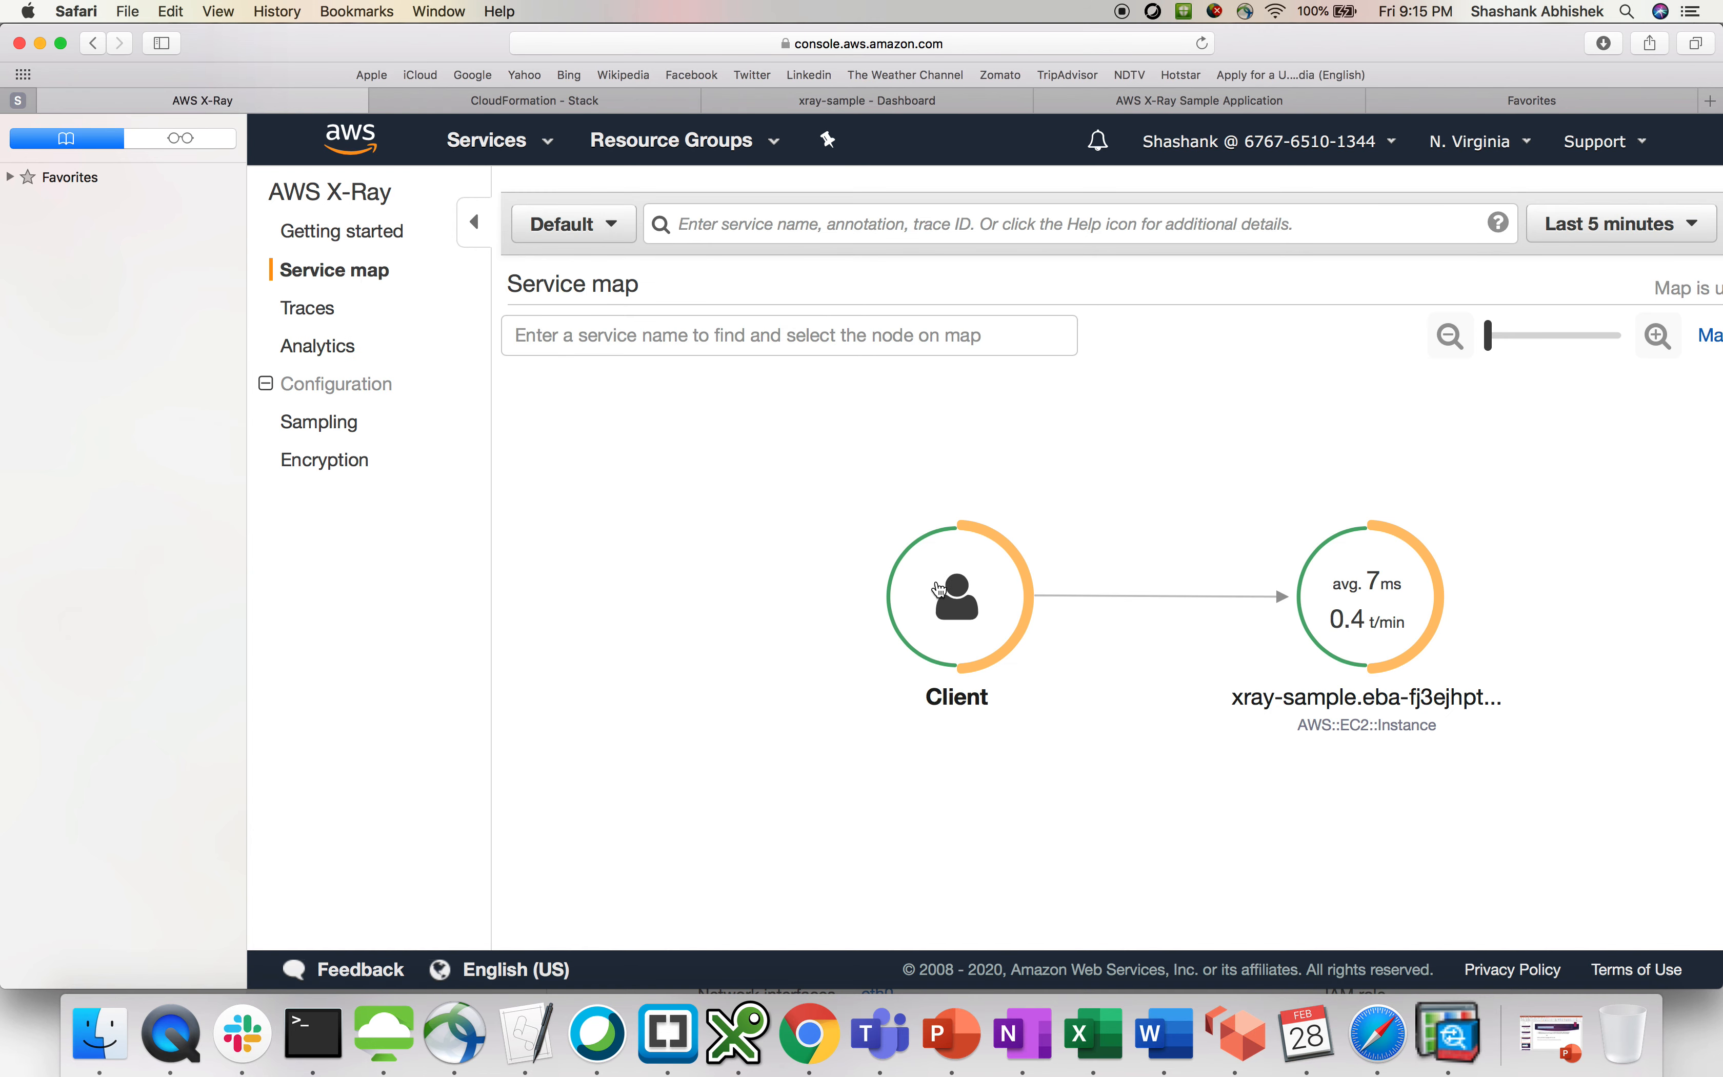
pyautogui.click(1329, 618)
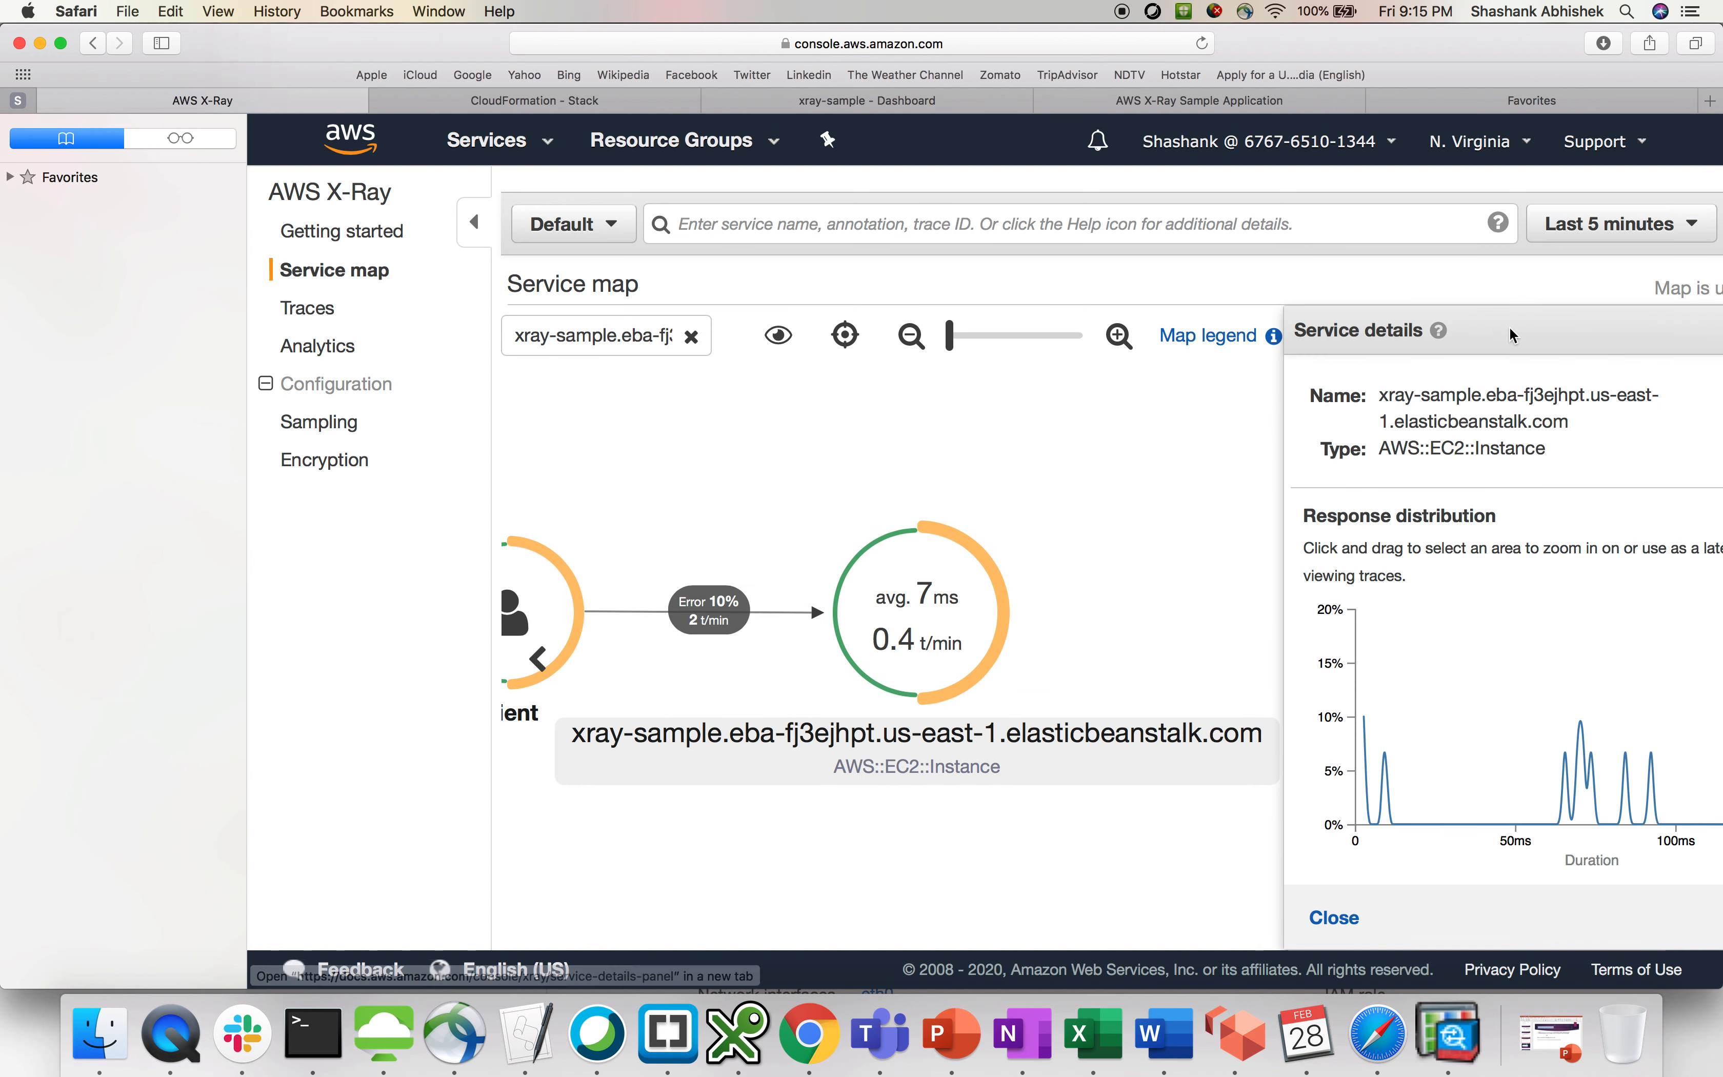
pyautogui.moveTo(1510, 332); pyautogui.dragTo(1218, 304)
pyautogui.click(1233, 522)
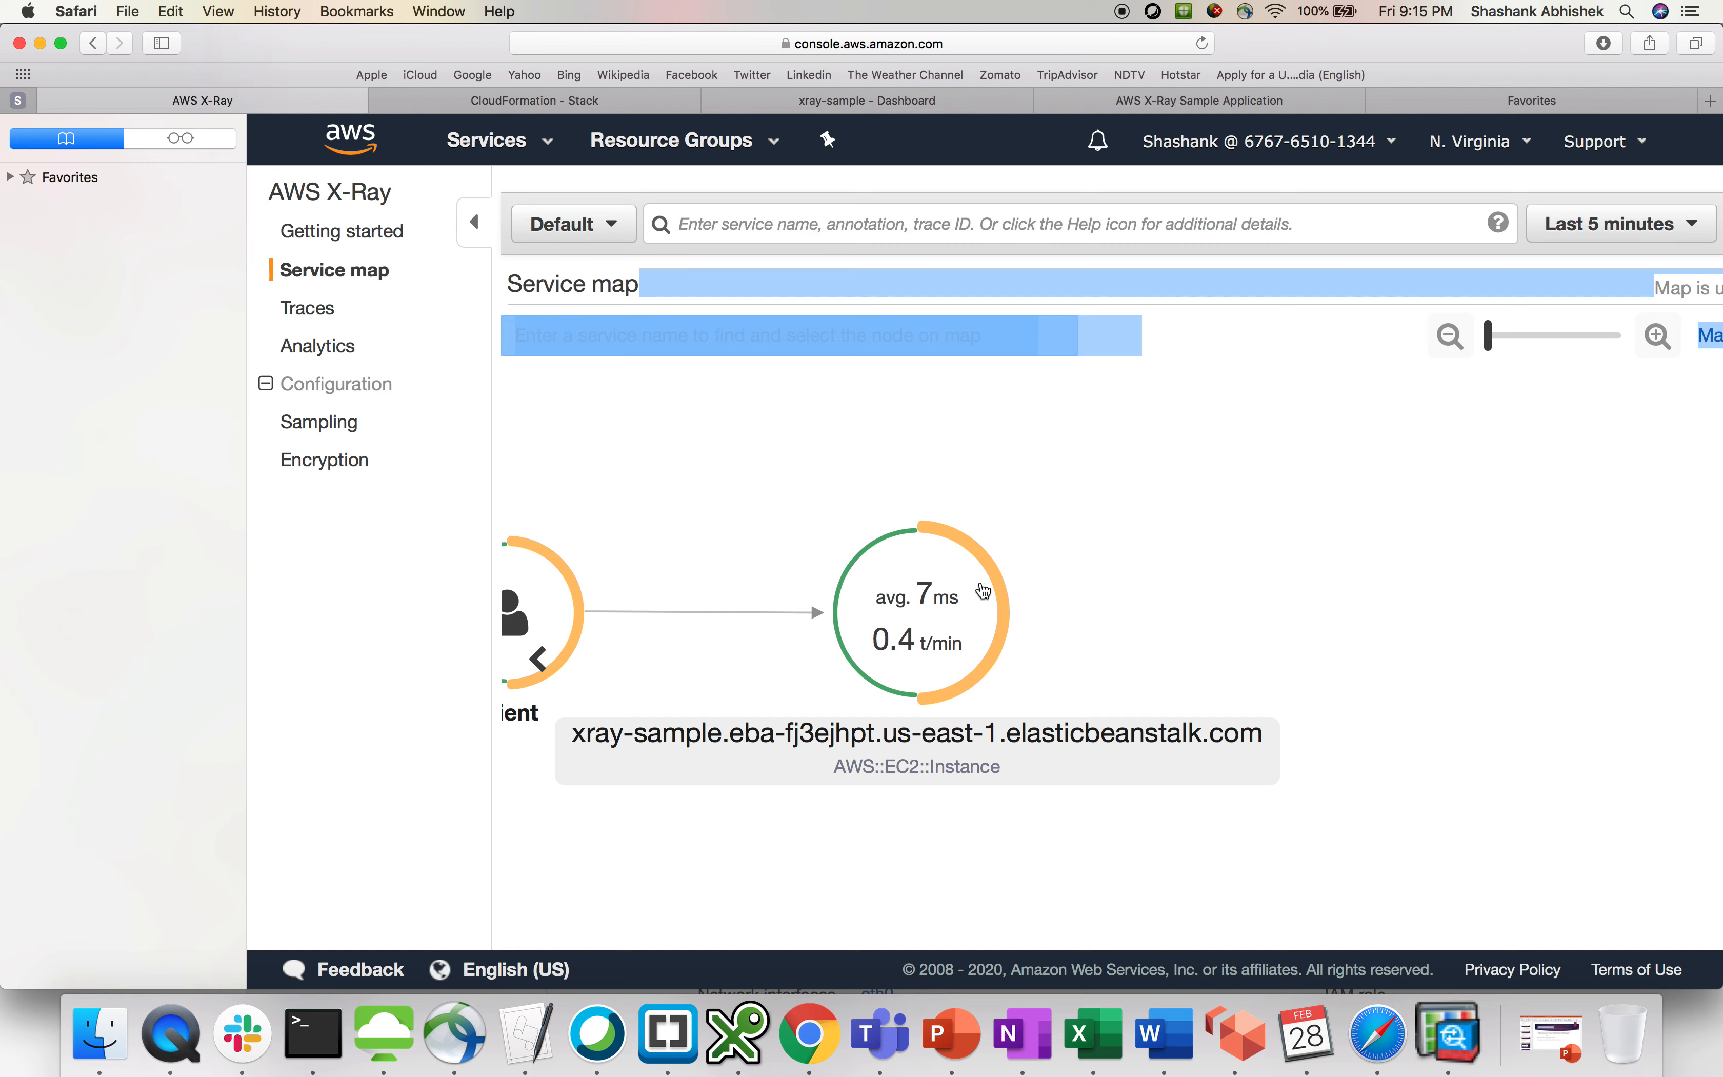
pyautogui.click(903, 612)
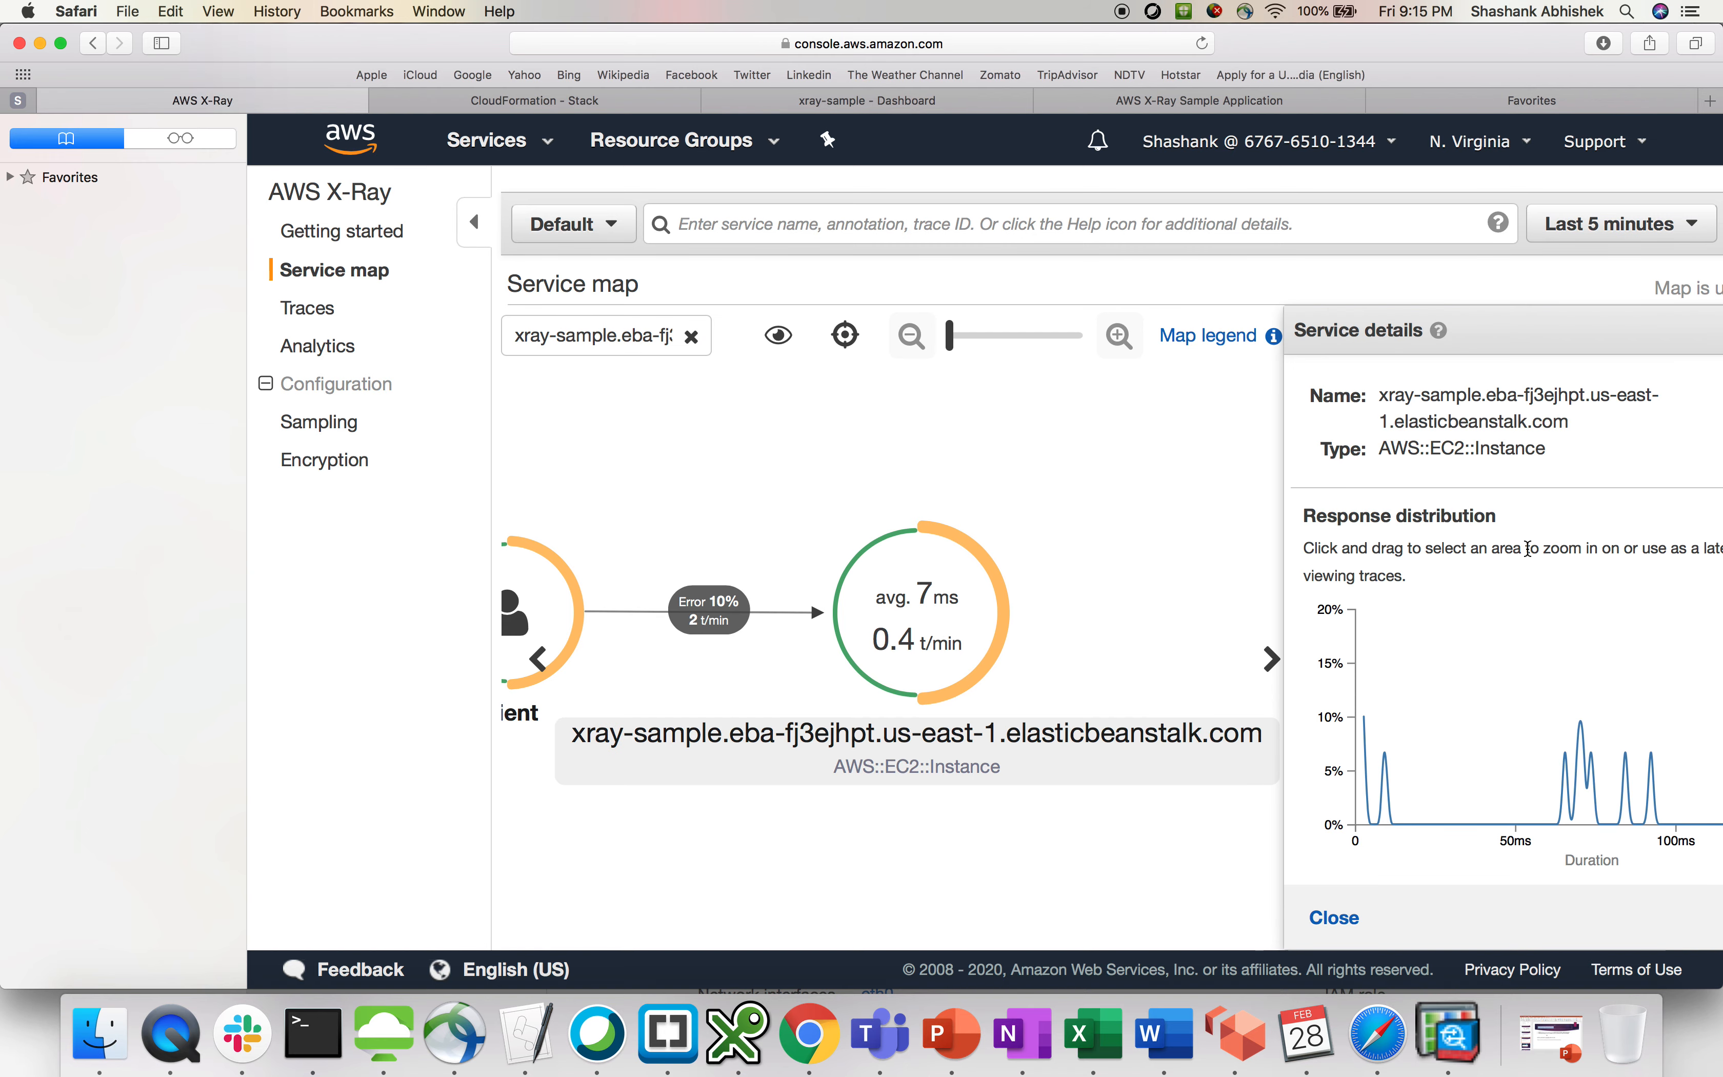
# Return to the service map and examine the response distribution in the xray-sample instance's service details.
pyautogui.hscroll(-10, 1533, 589)
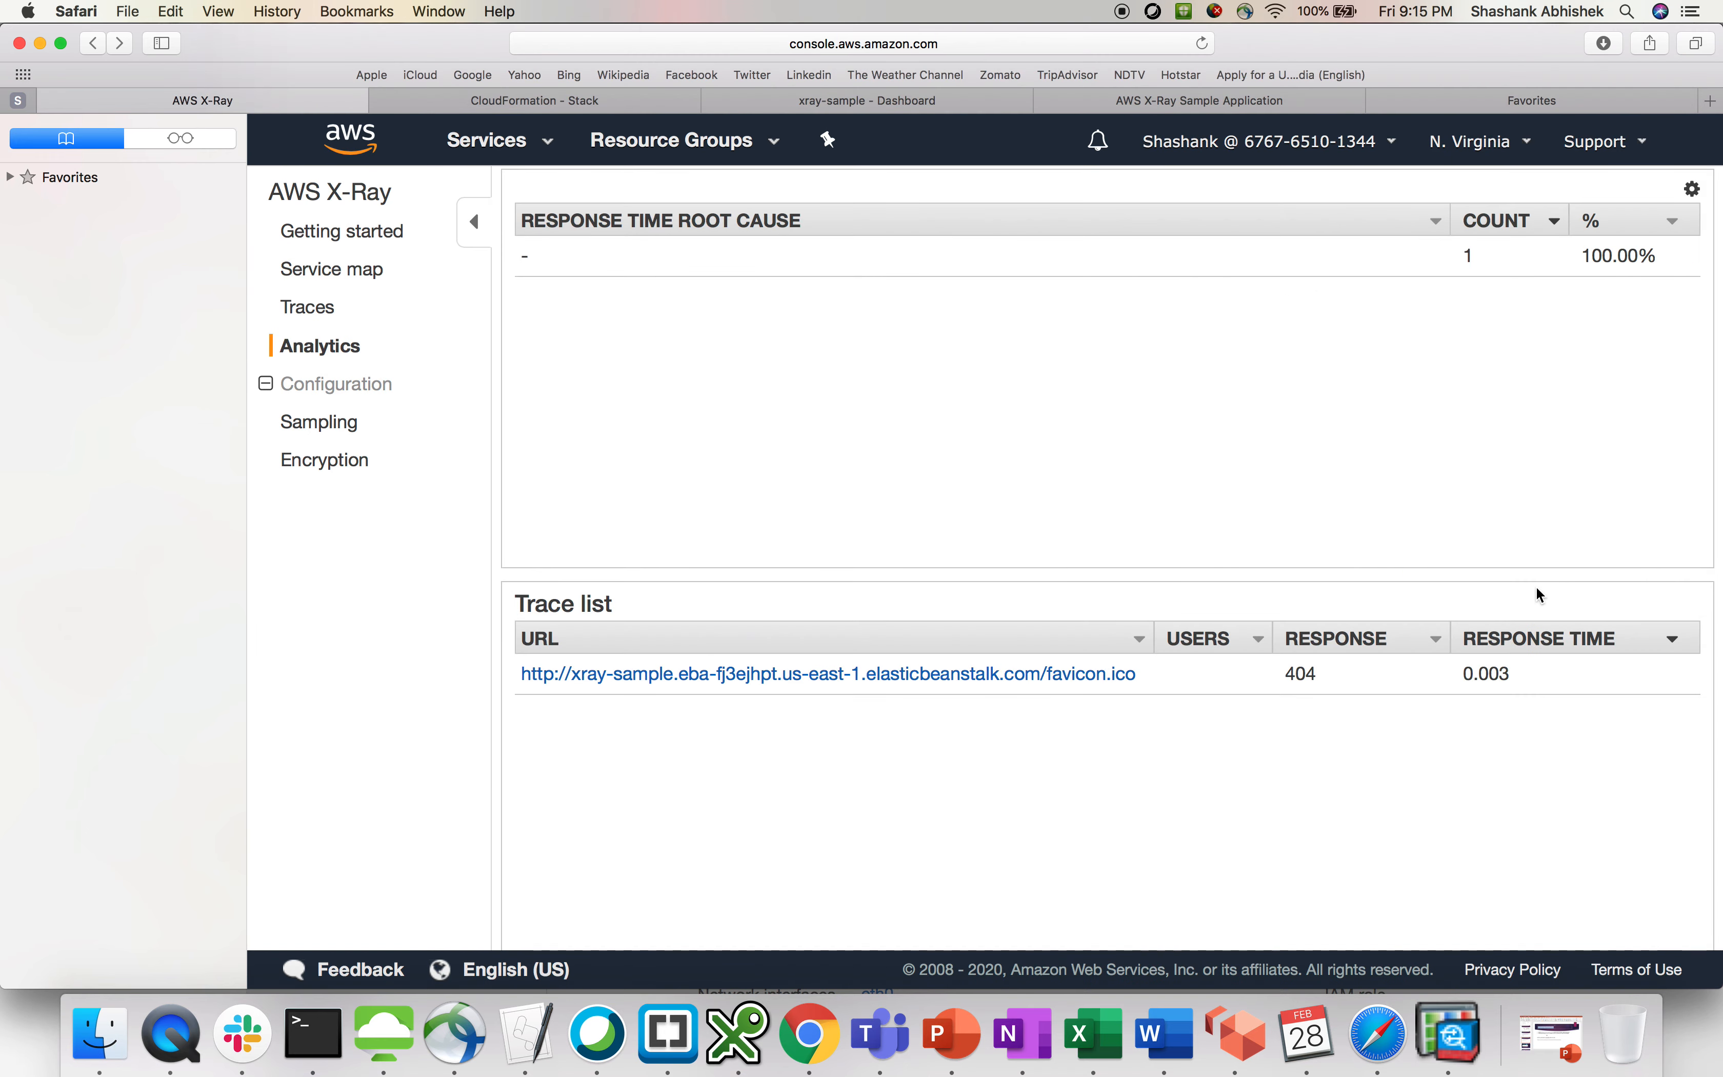
pyautogui.click(356, 270)
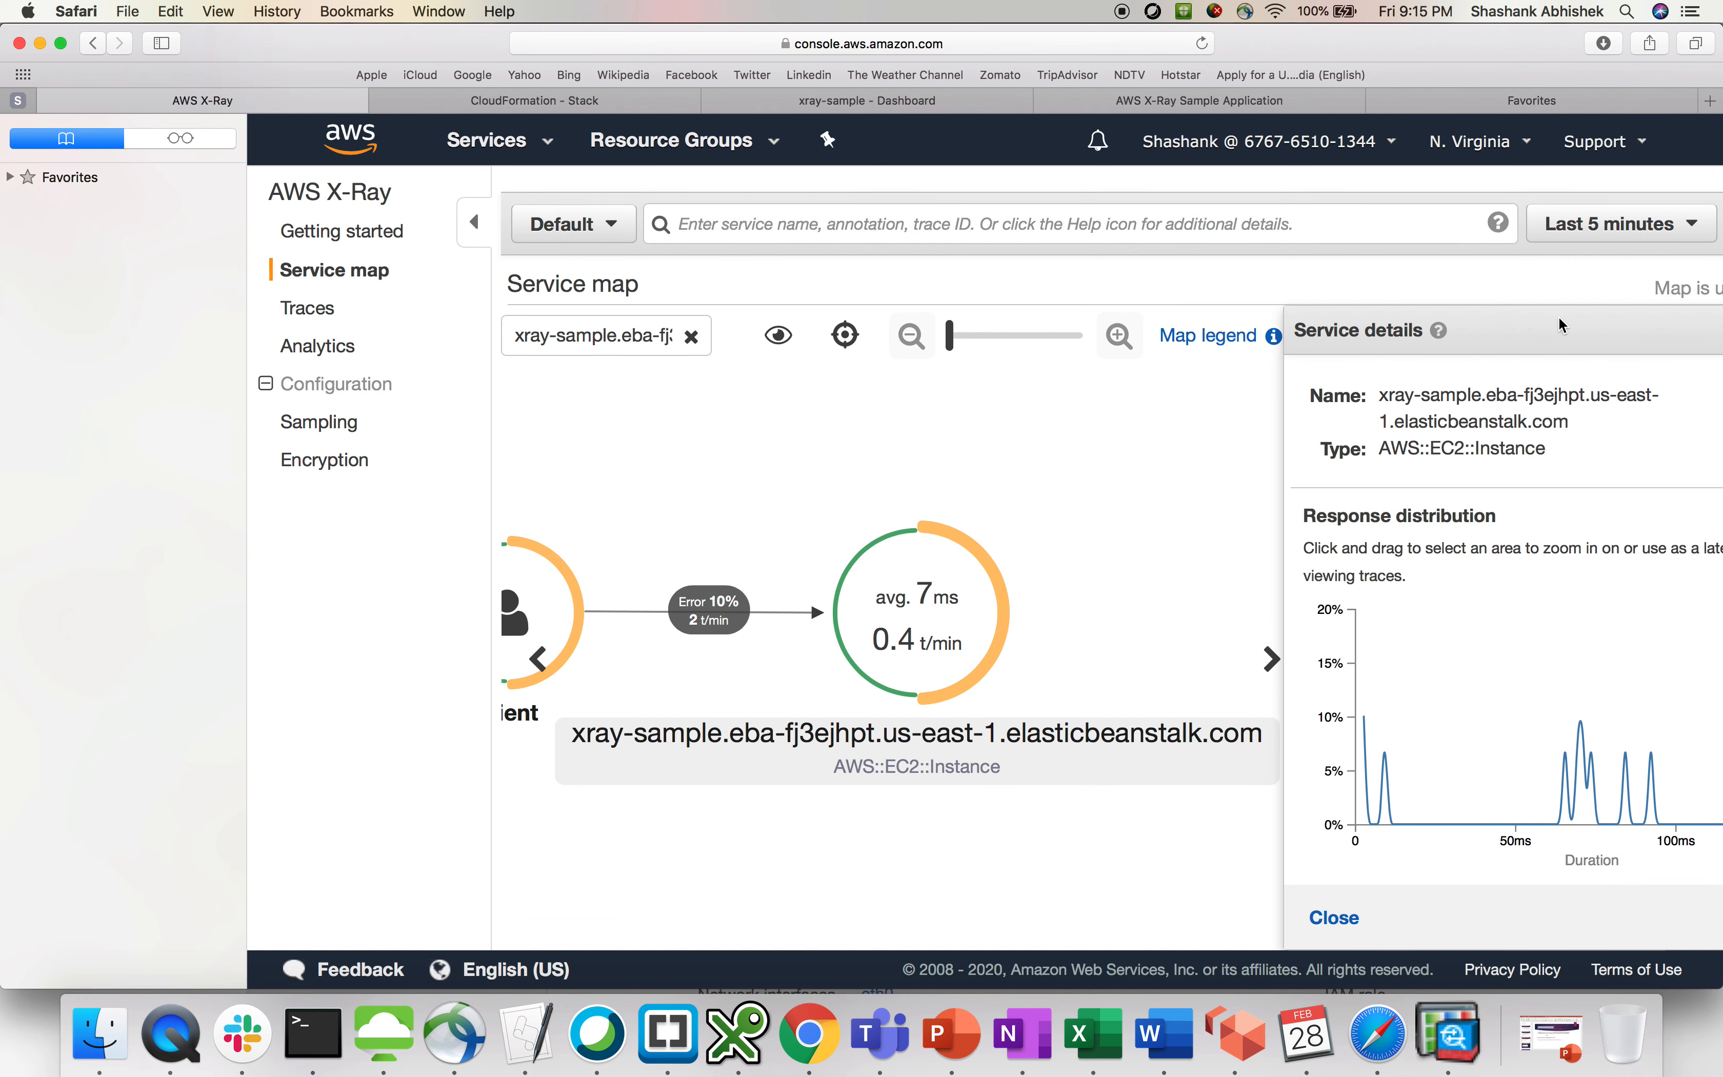
pyautogui.moveTo(1559, 325); pyautogui.dragTo(1331, 319)
pyautogui.click(1521, 383)
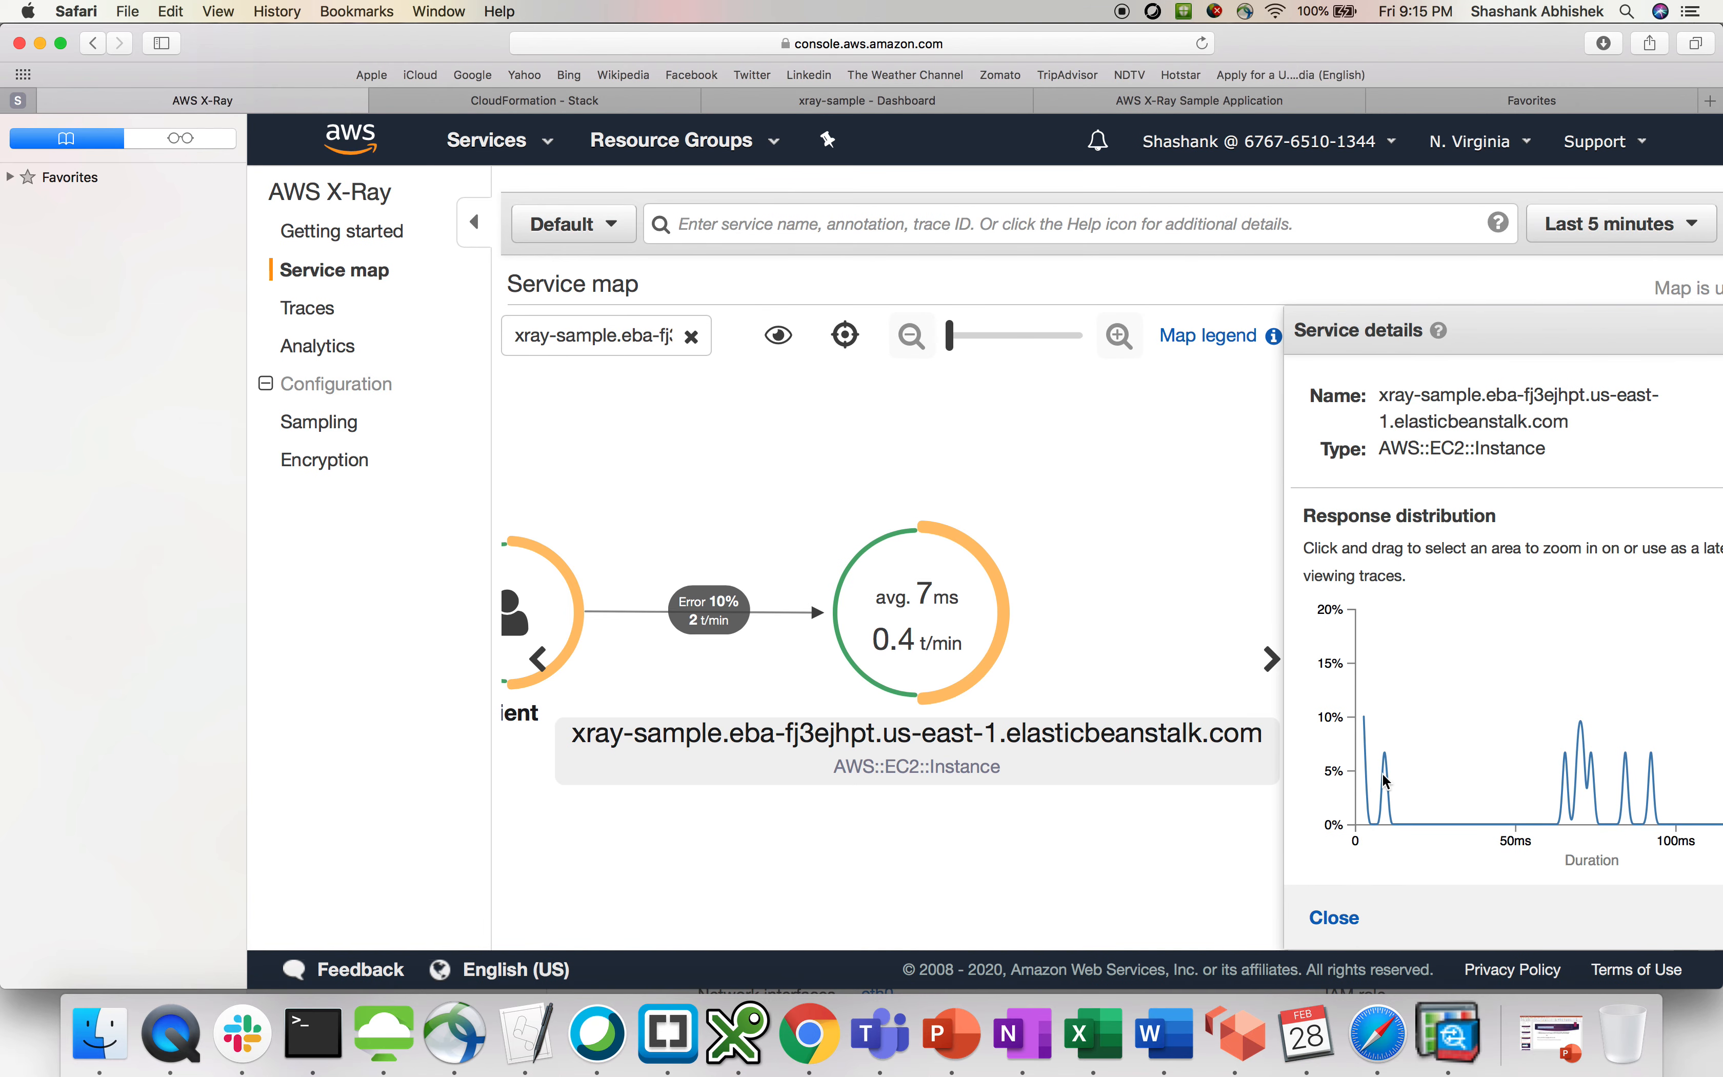
pyautogui.click(1270, 661)
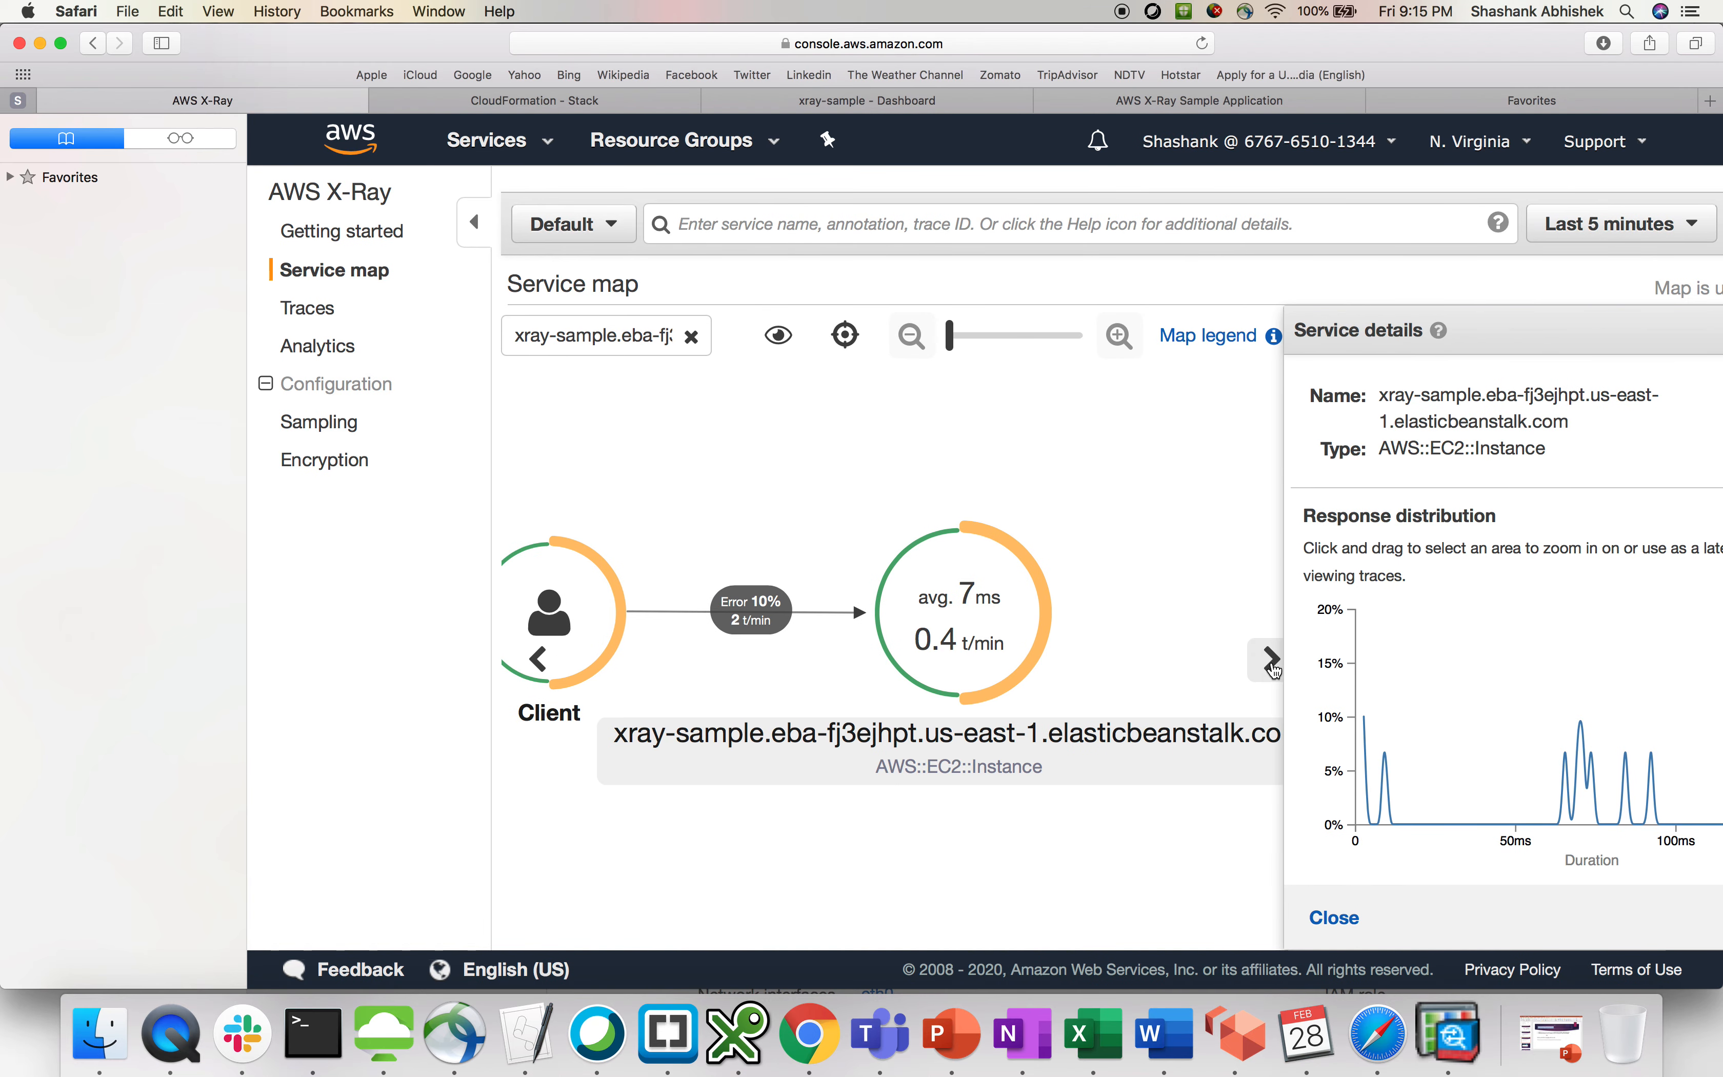
pyautogui.moveTo(1427, 545); pyautogui.dragTo(1685, 555)
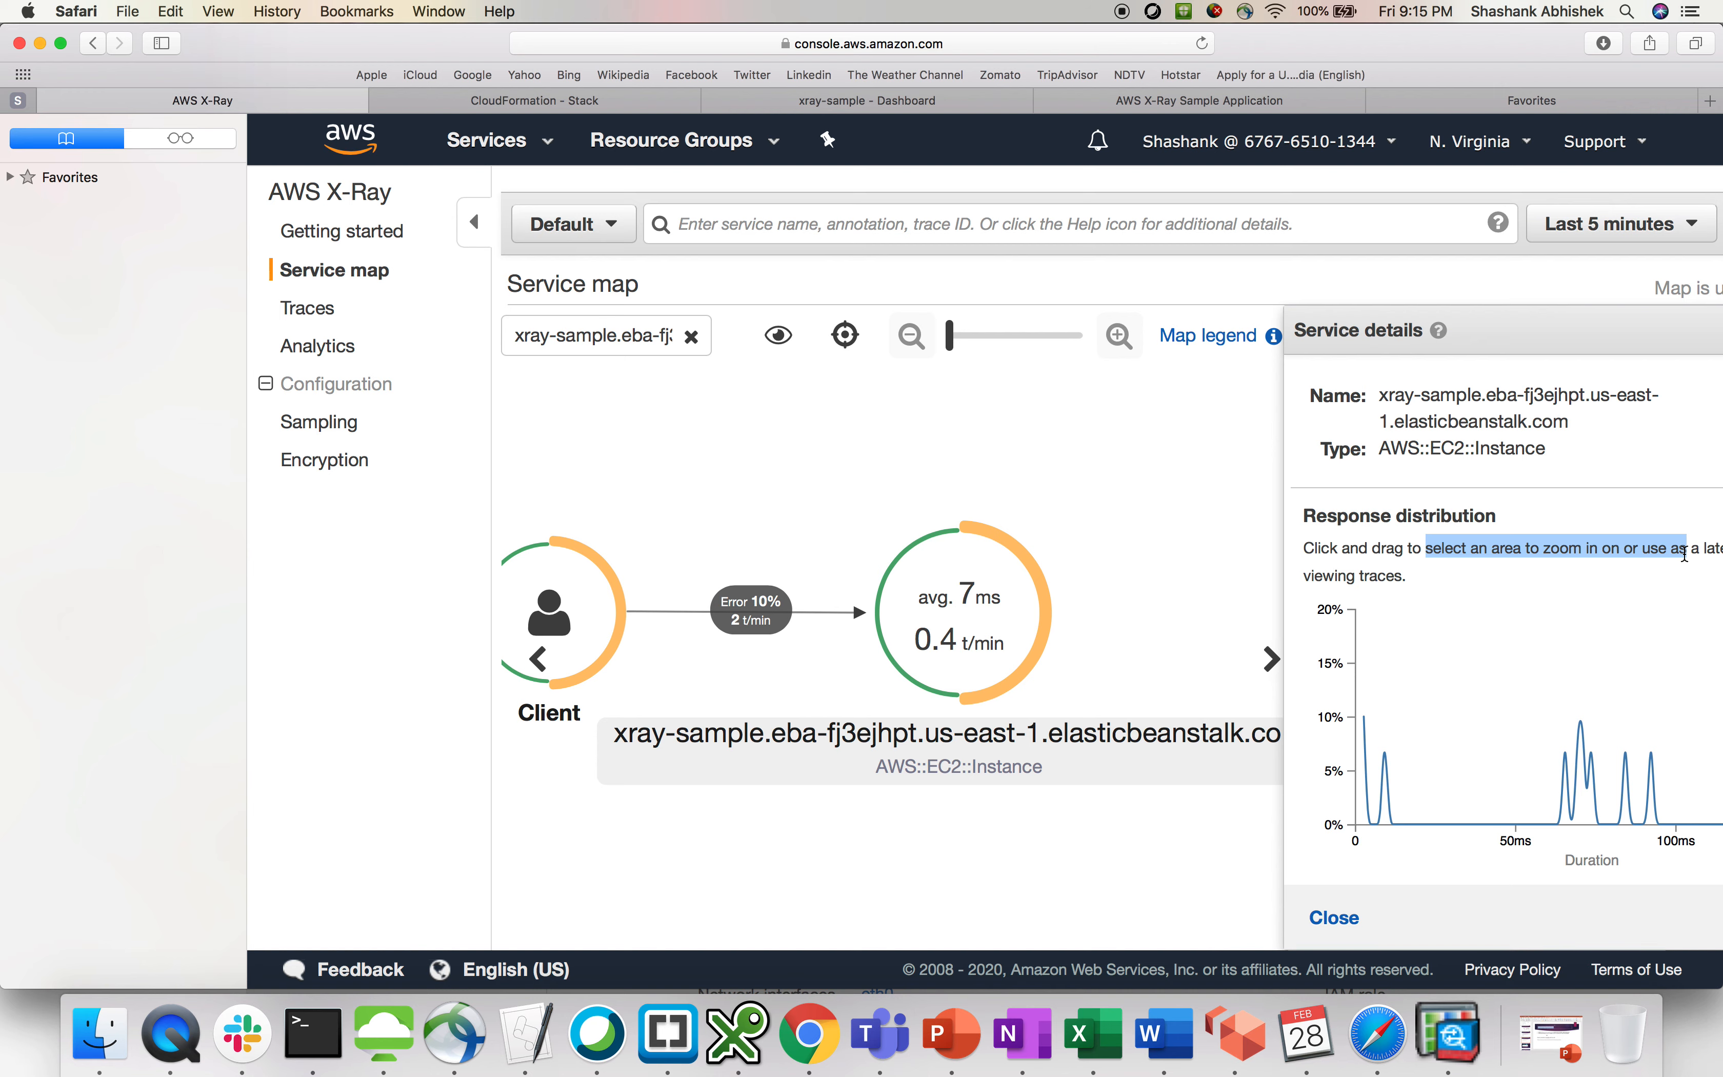
pyautogui.click(1678, 552)
# Analyze the xray-sample instance's traces from its service details and look over the resulting charts and status code table.
pyautogui.scroll(-5, 1447, 705)
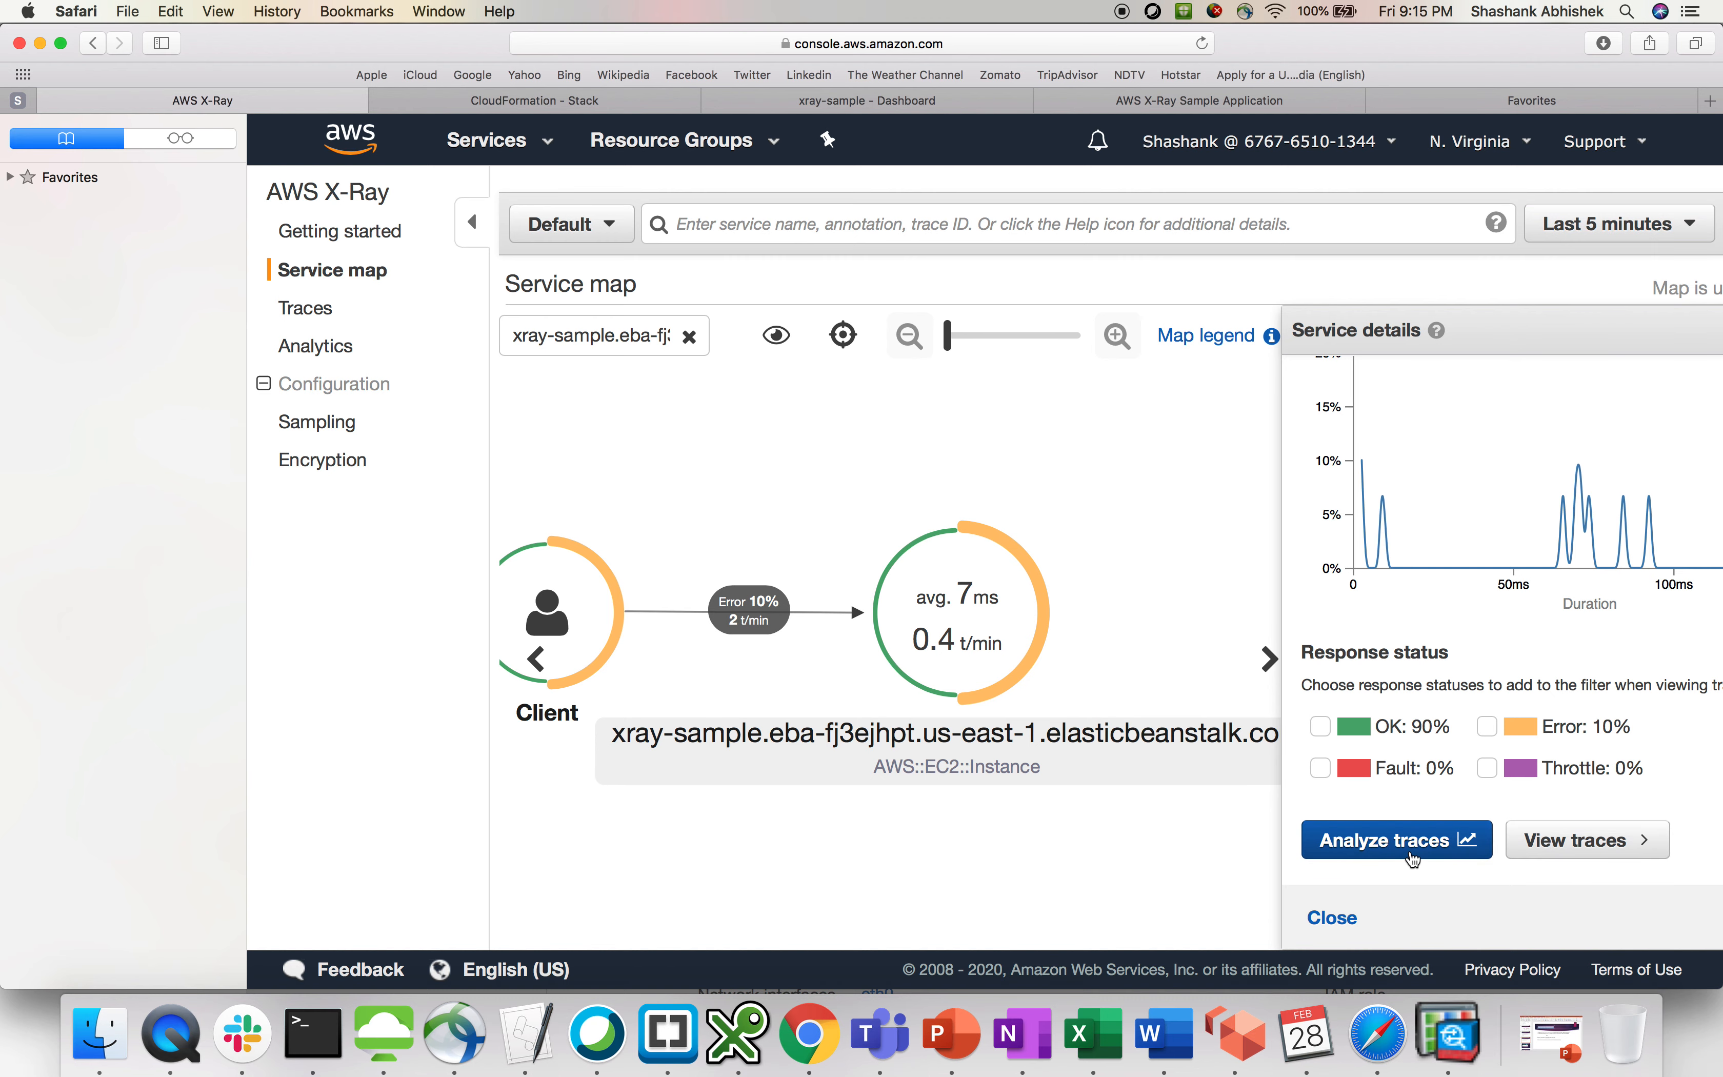
pyautogui.click(1413, 858)
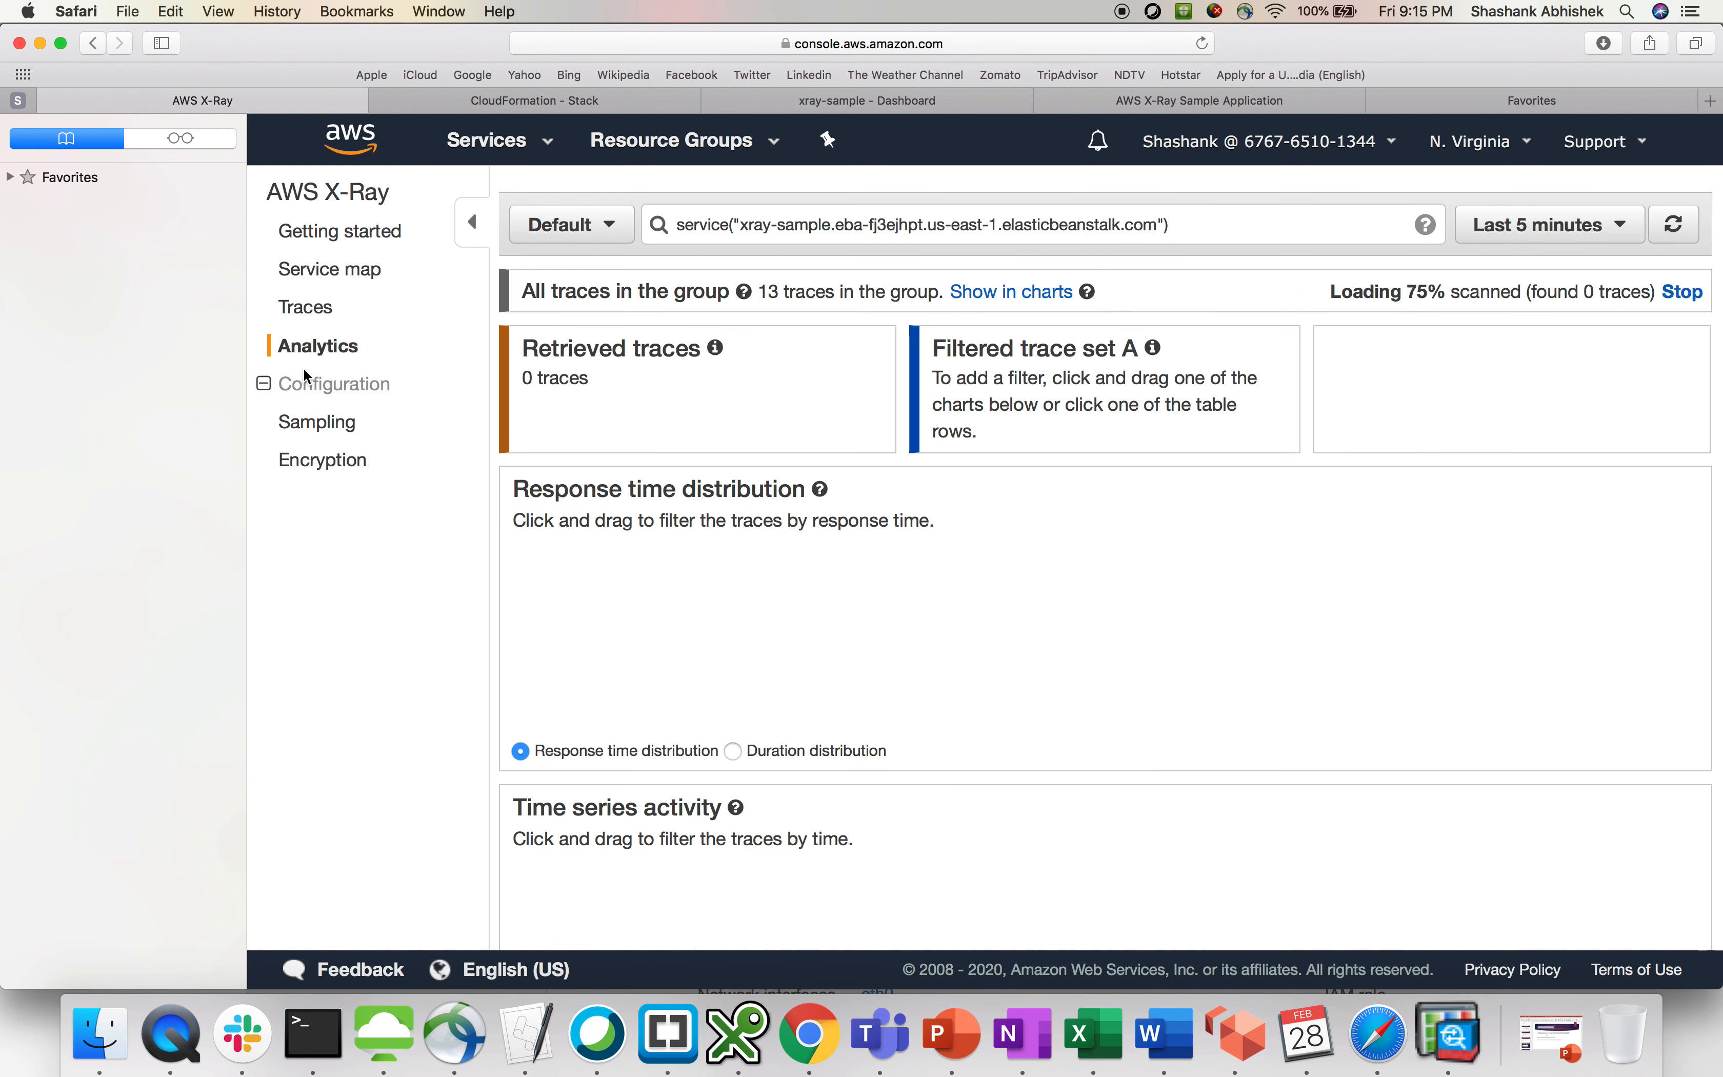
pyautogui.scroll(-5, 934, 744)
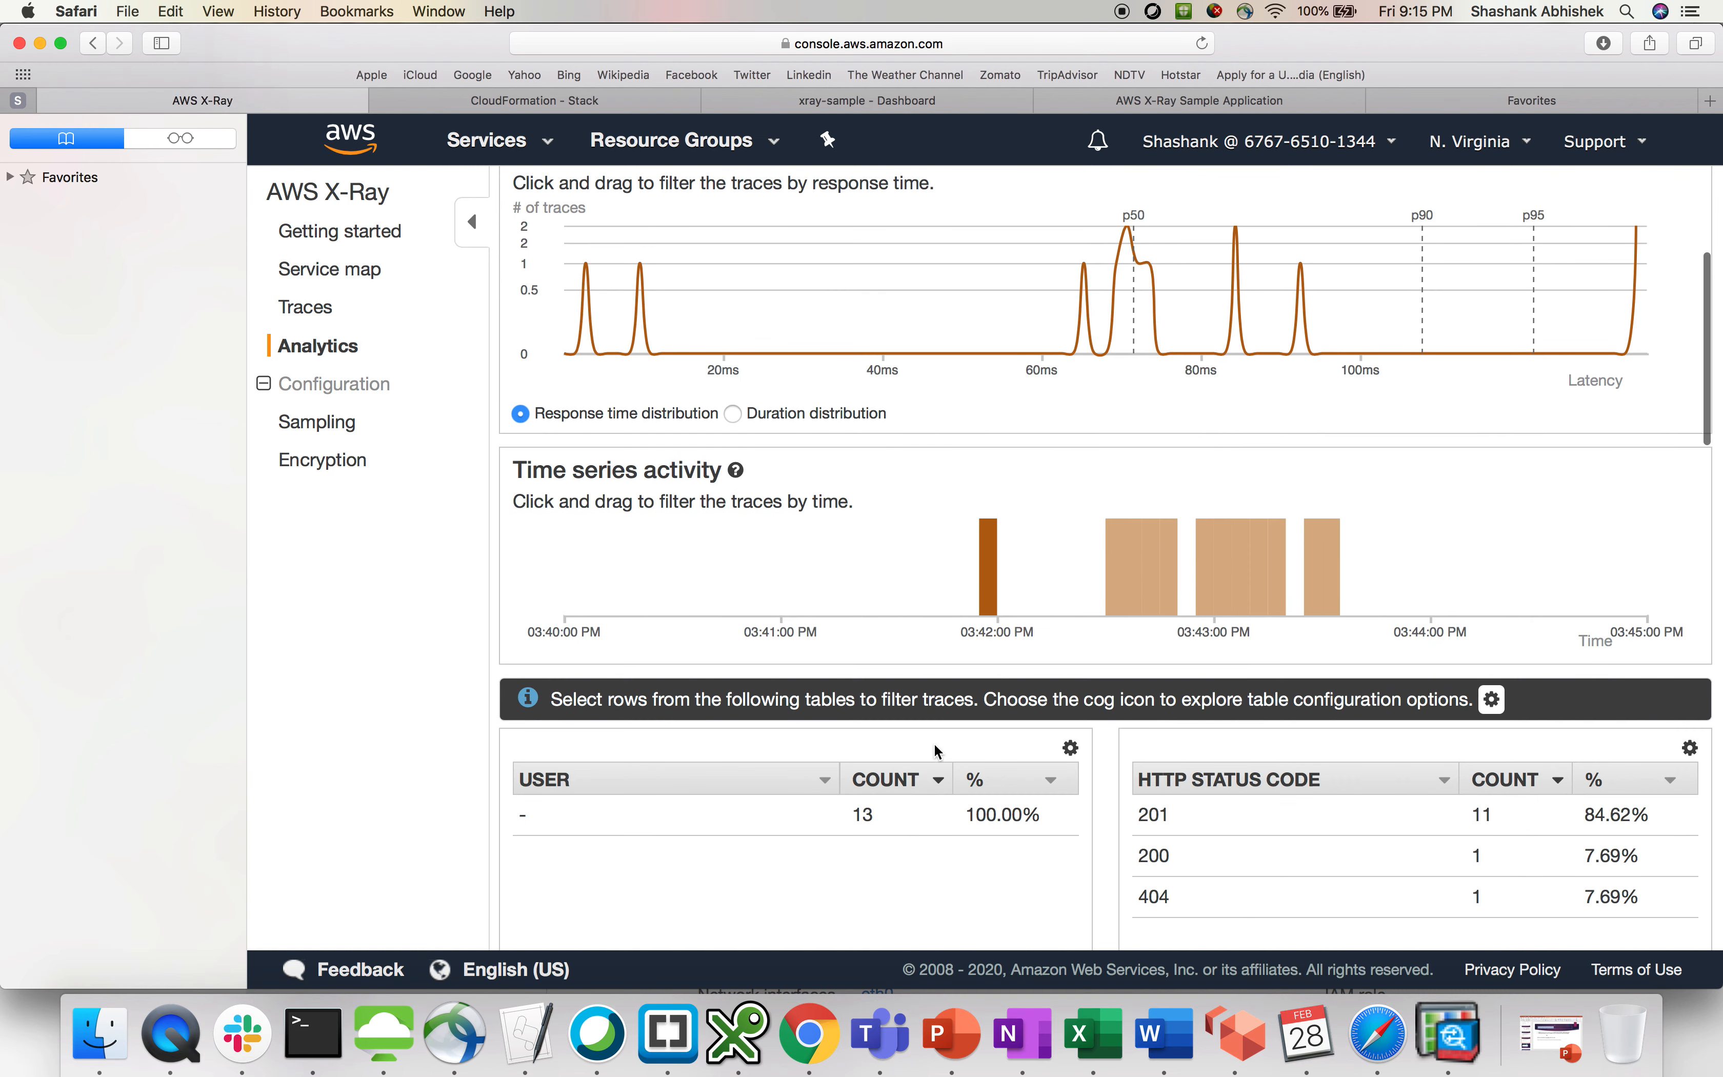
pyautogui.scroll(5, 934, 744)
# Return to the service map and inspect the response distribution and status of the edge between Client and the instance.
pyautogui.click(353, 272)
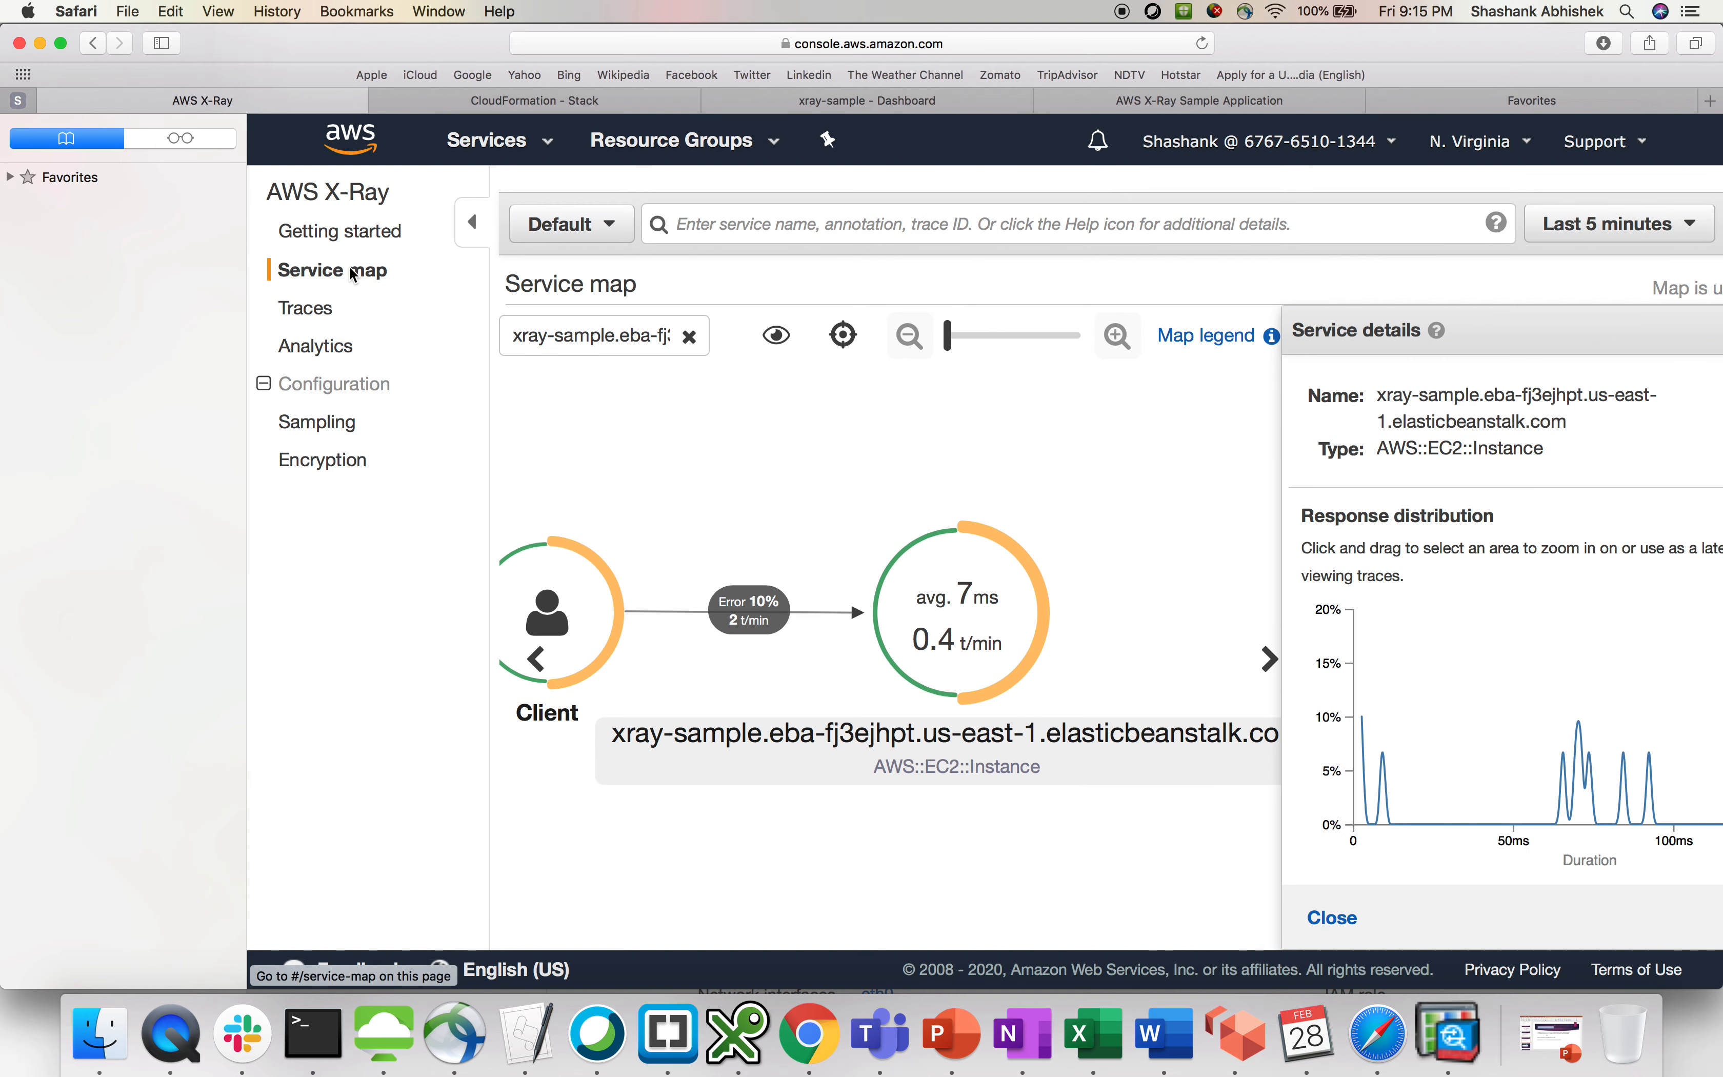
pyautogui.click(745, 624)
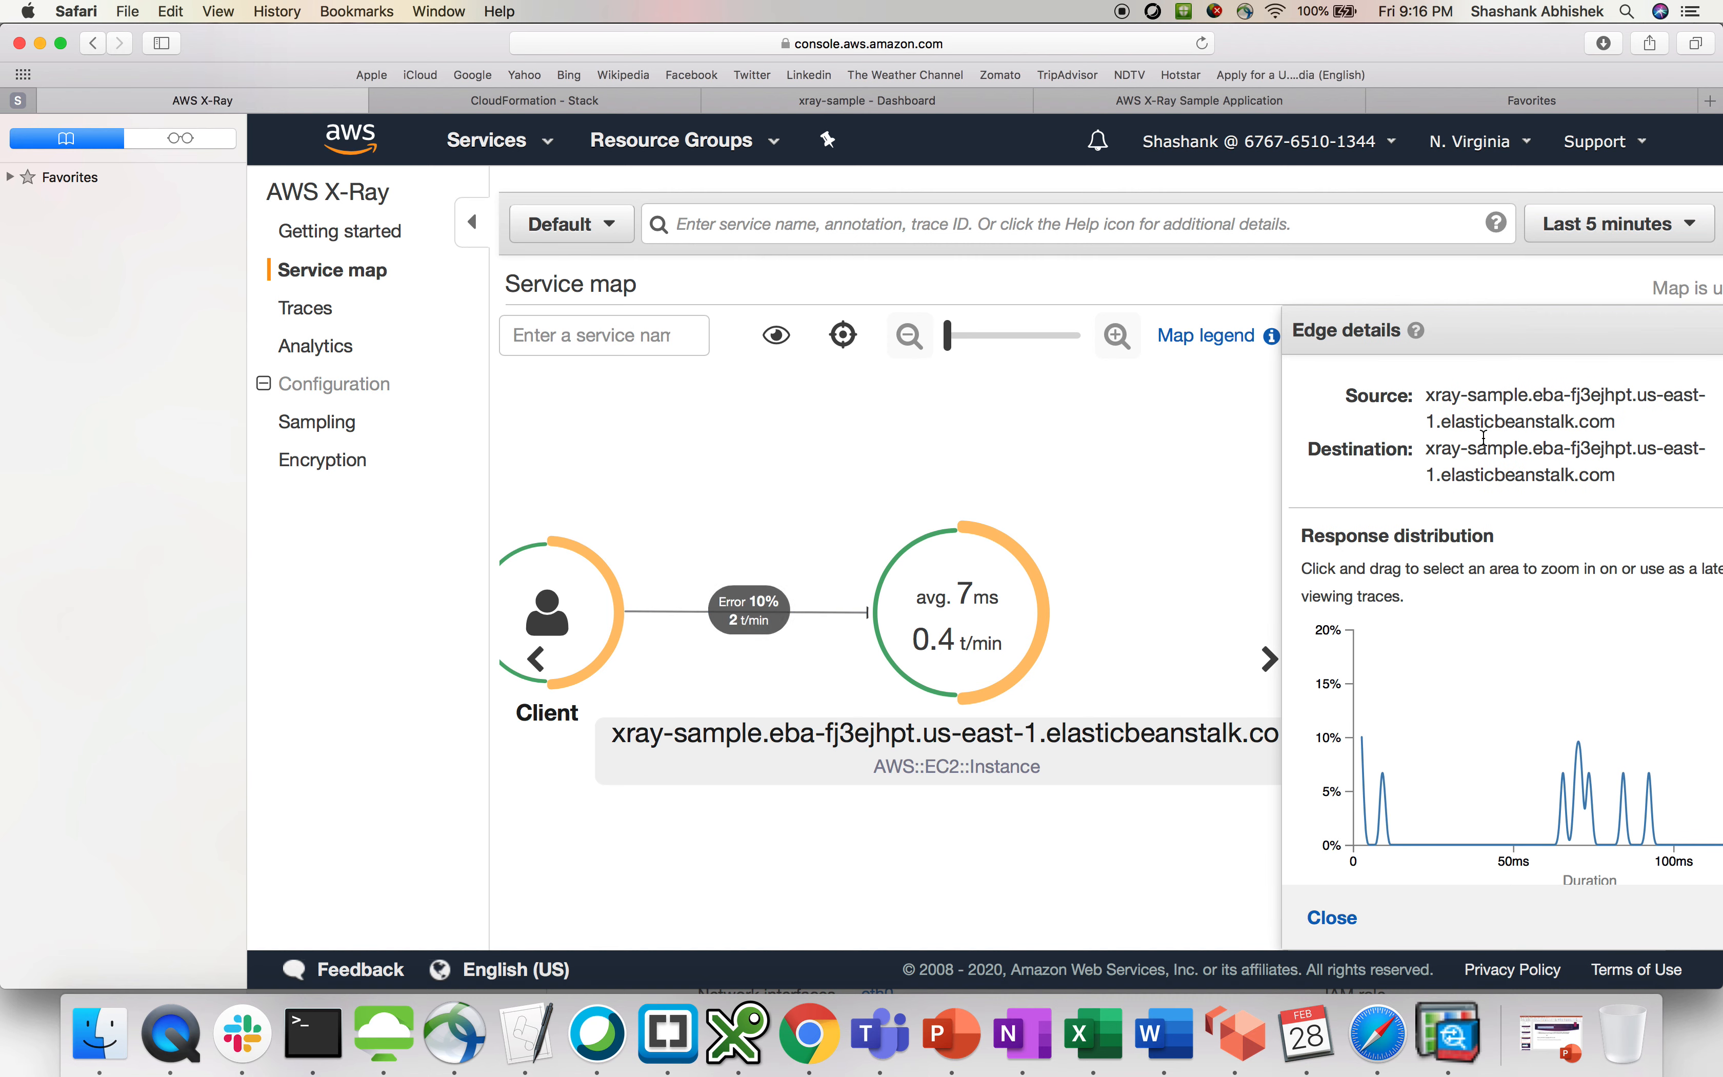
pyautogui.scroll(-5, 1474, 624)
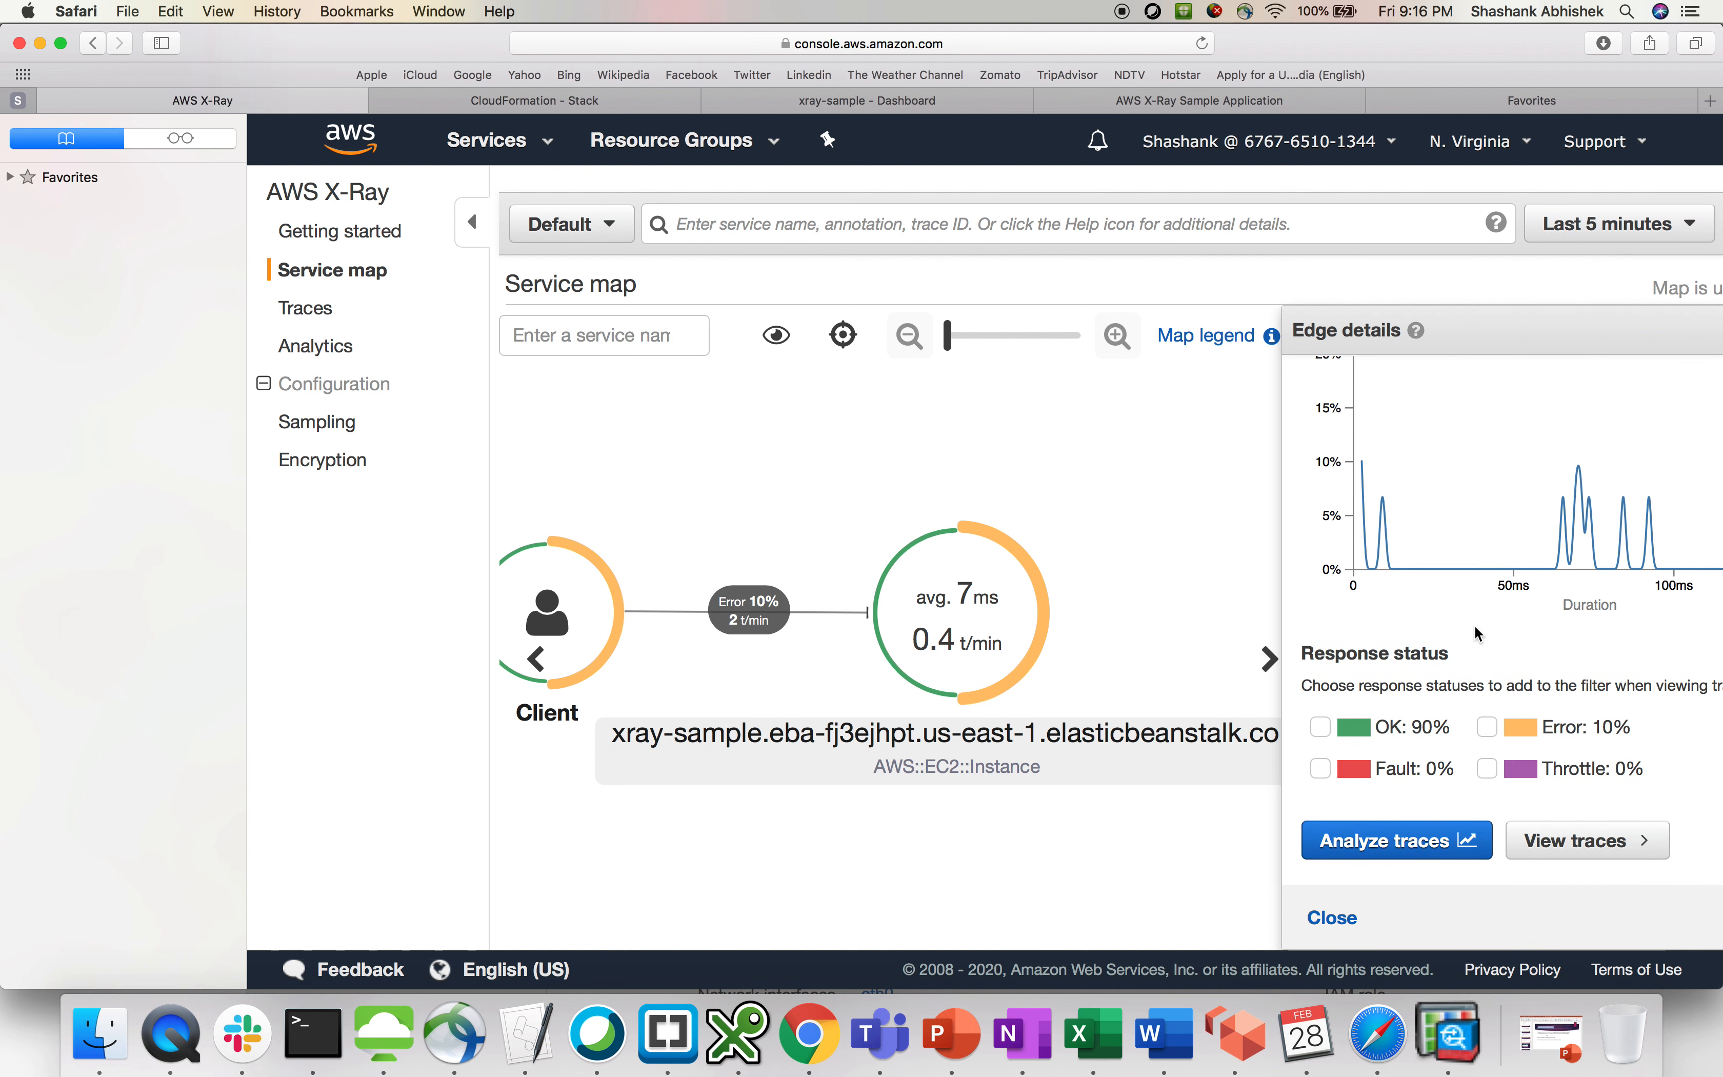
pyautogui.click(1126, 629)
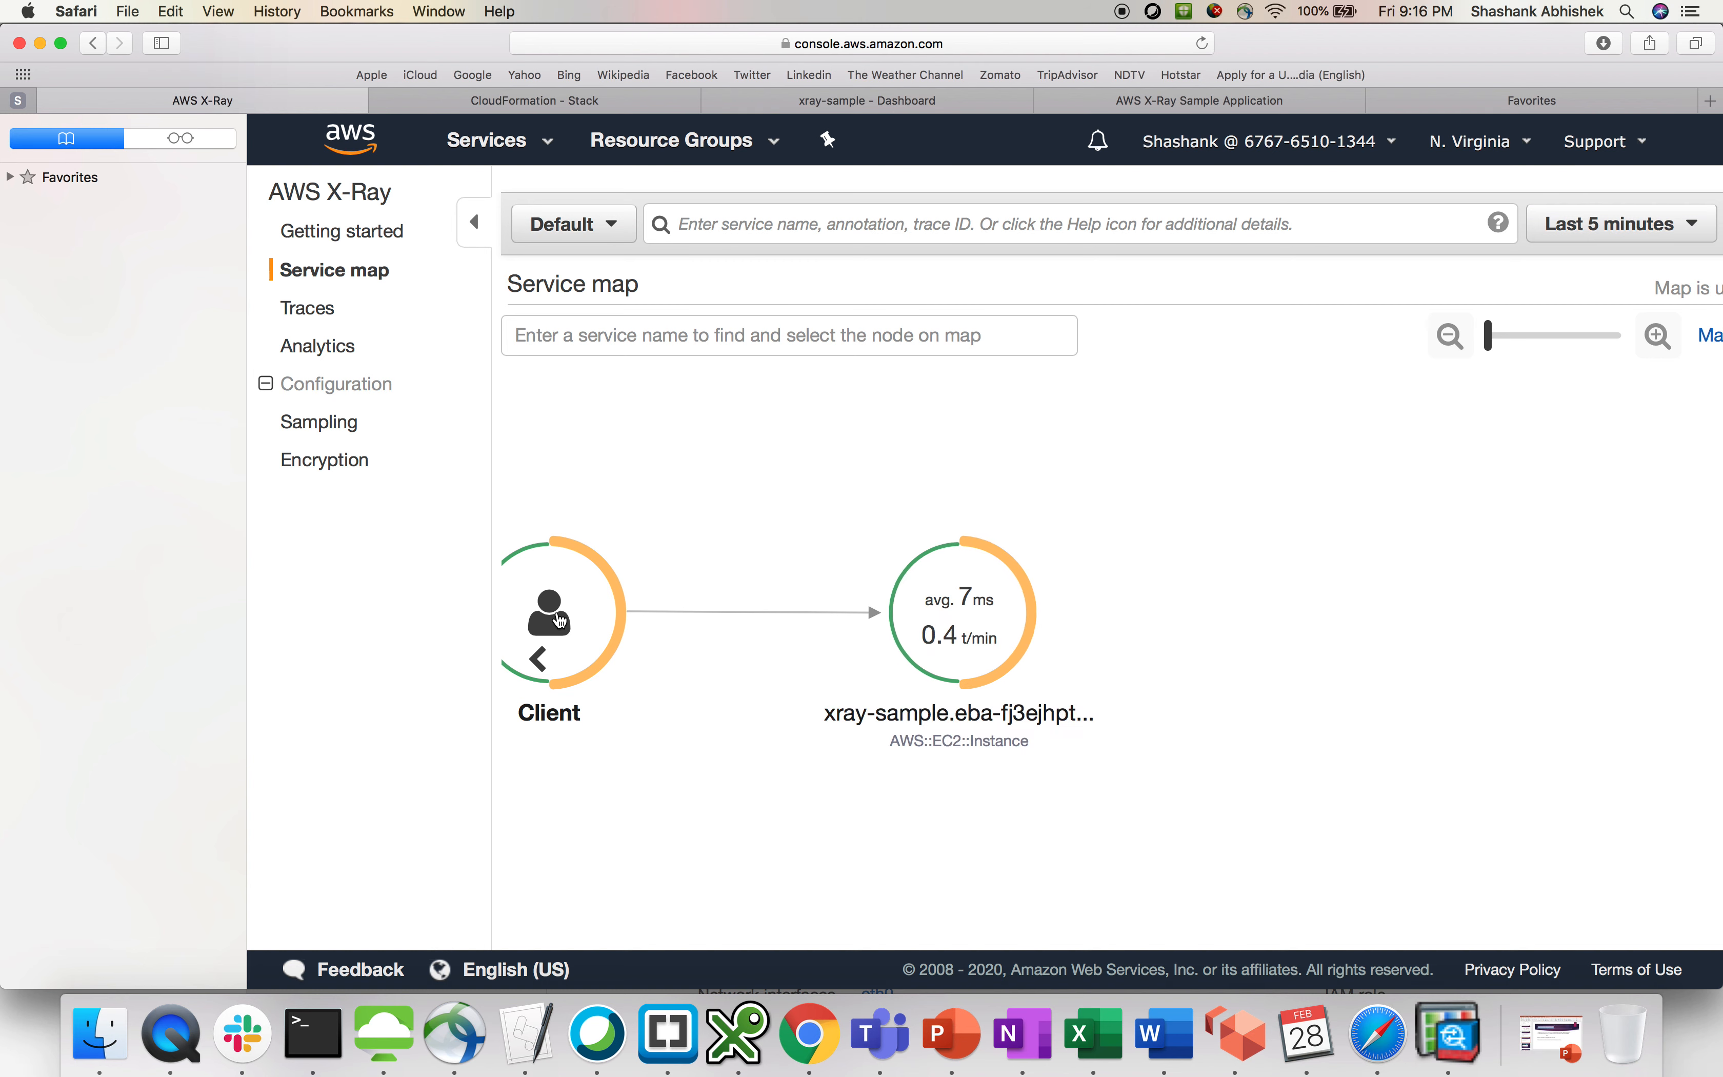
# Reopen the Client-to-instance edge details, dismiss them and select the xray-sample instance node.
pyautogui.click(819, 612)
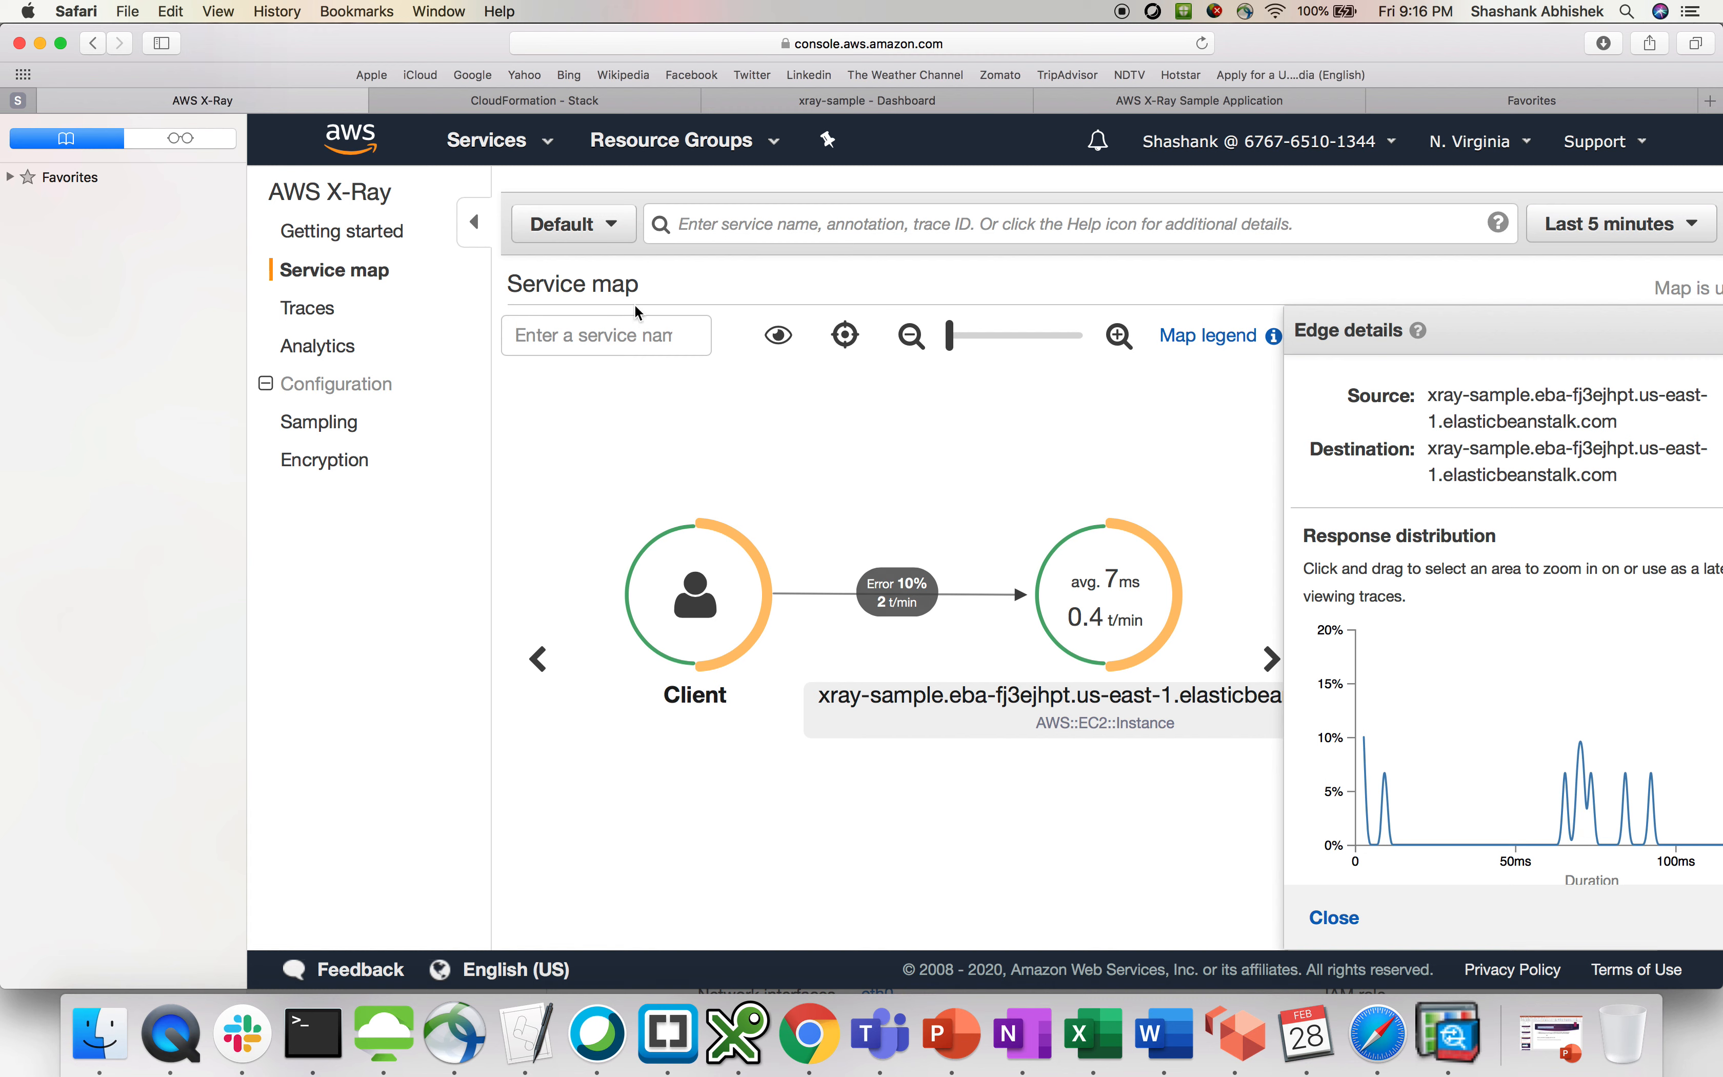
pyautogui.click(1079, 761)
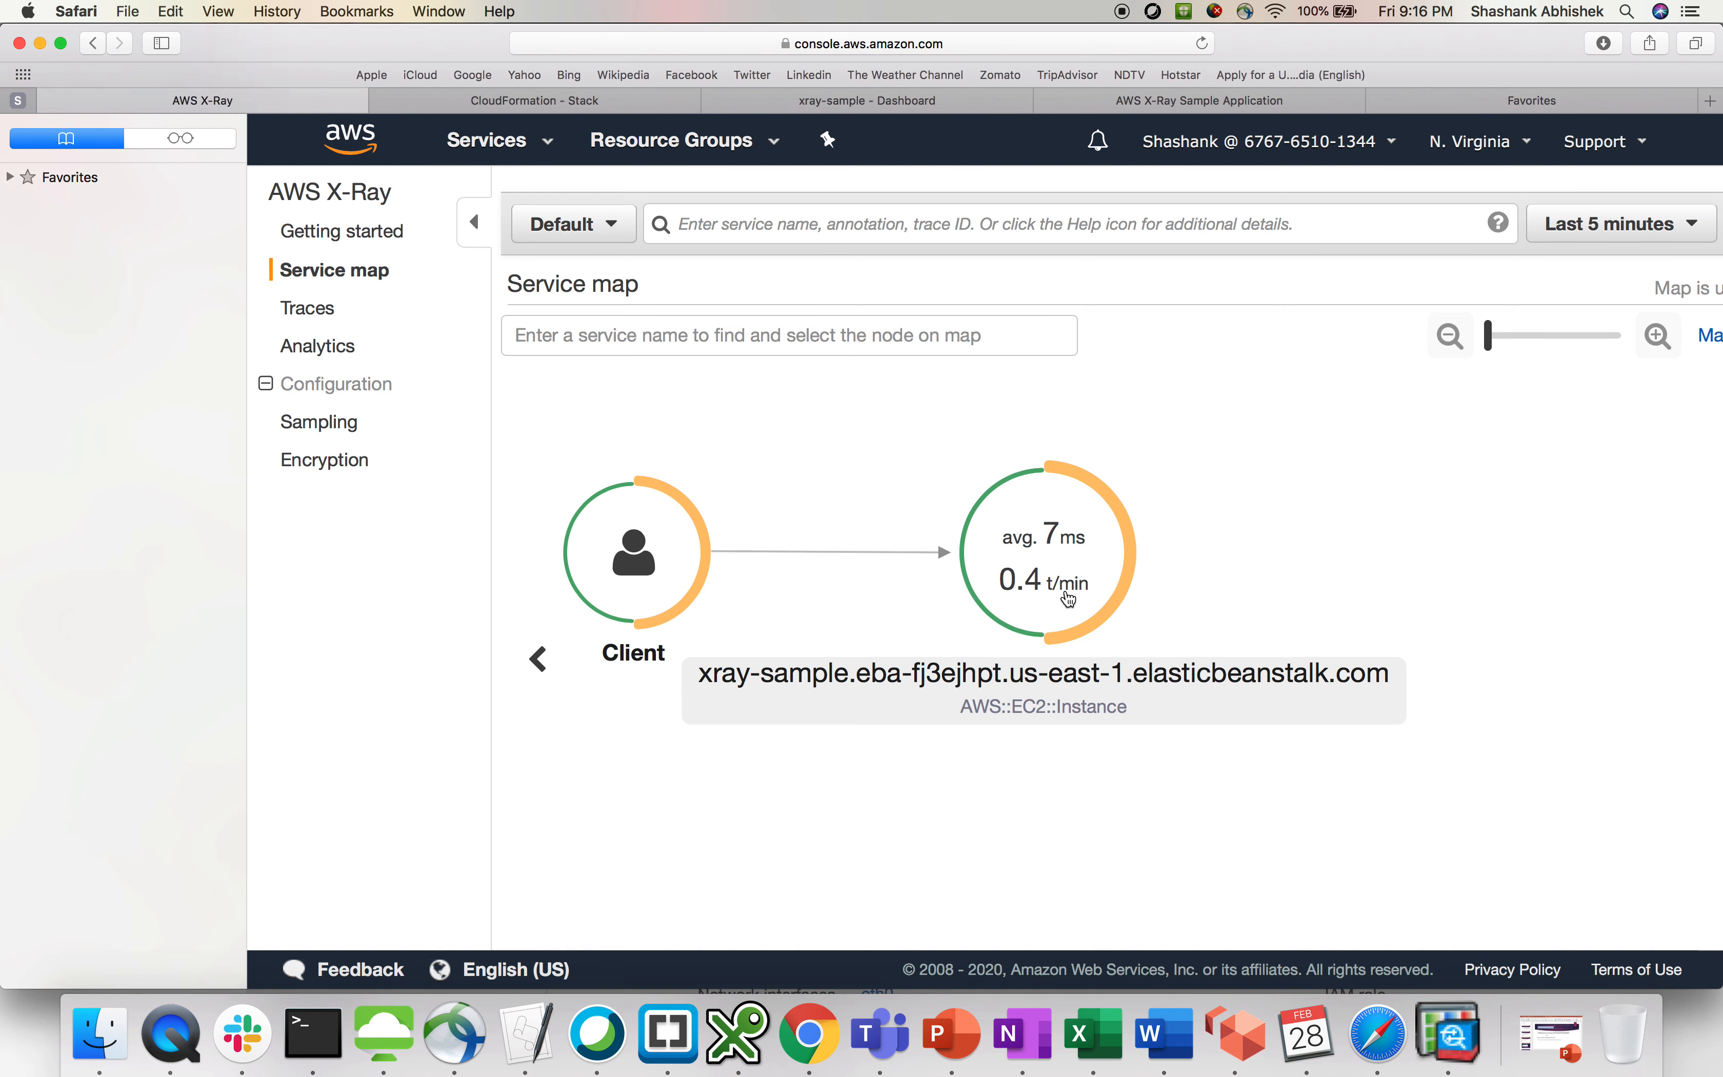
pyautogui.click(1068, 598)
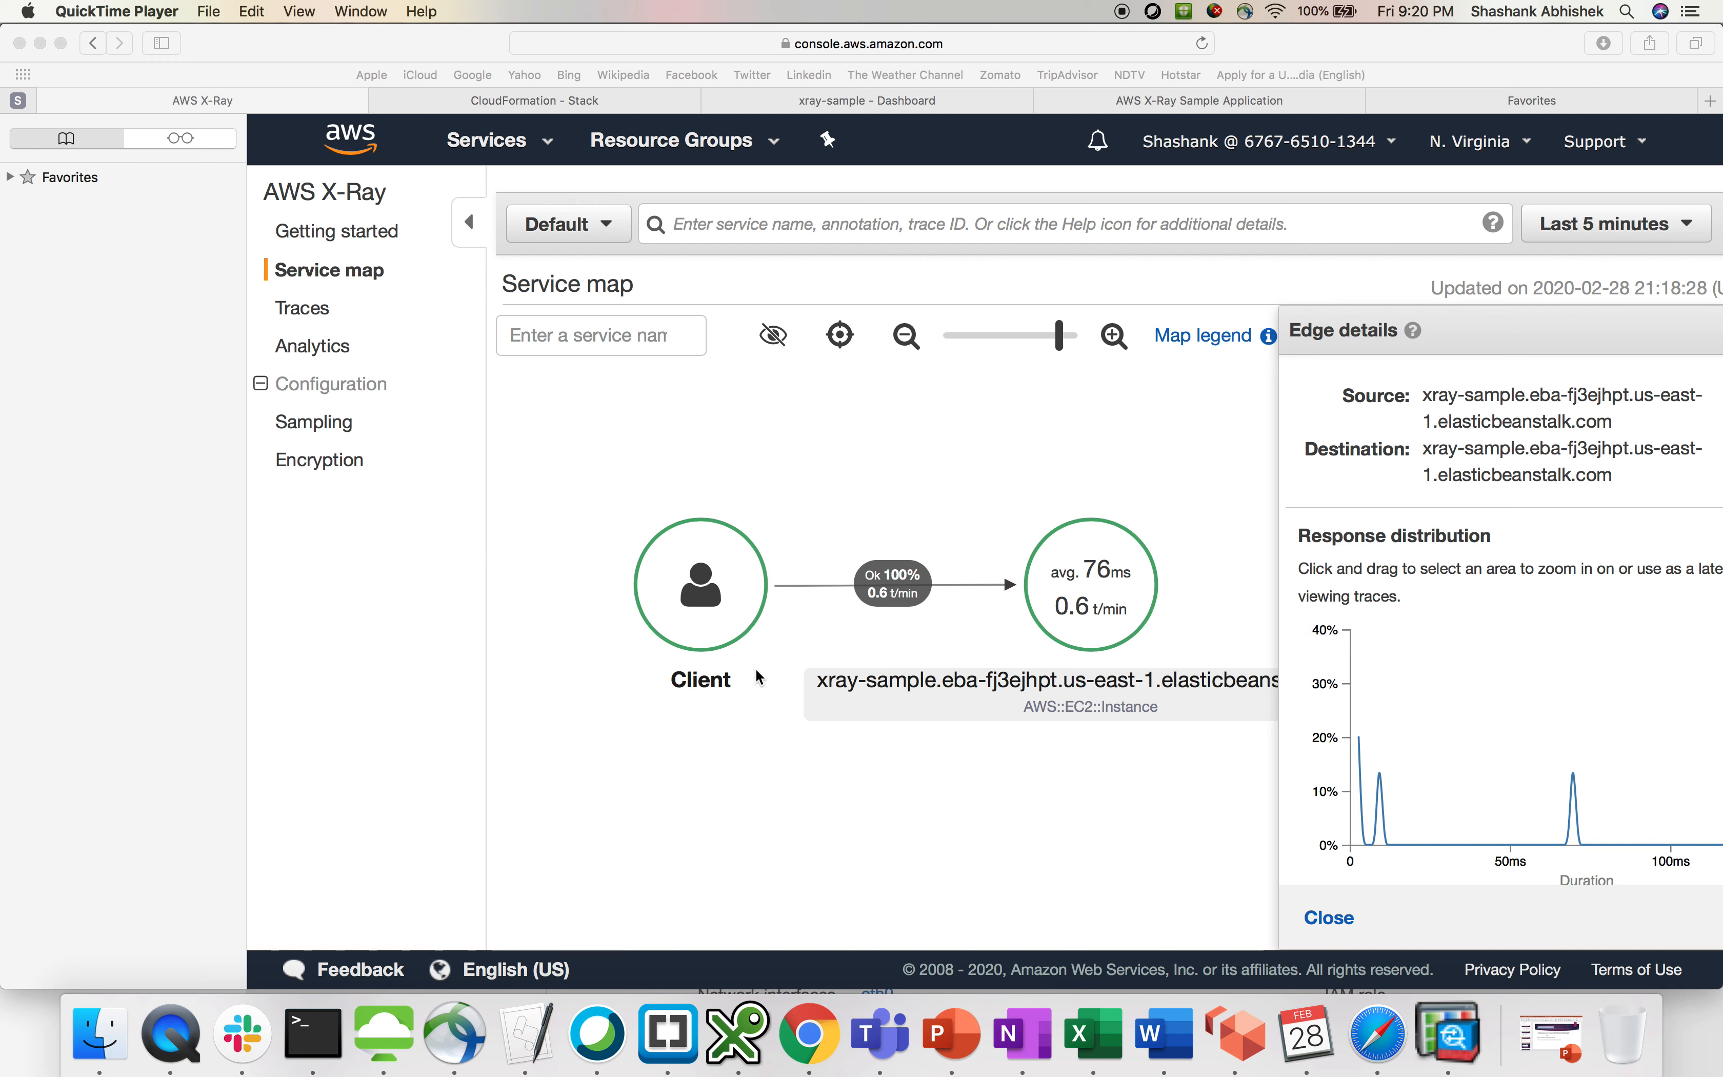
# Reveal the hidden nodes on the service map, close the edge details and view the Client, EC2, DynamoDB and SNS nodes together.
pyautogui.click(770, 350)
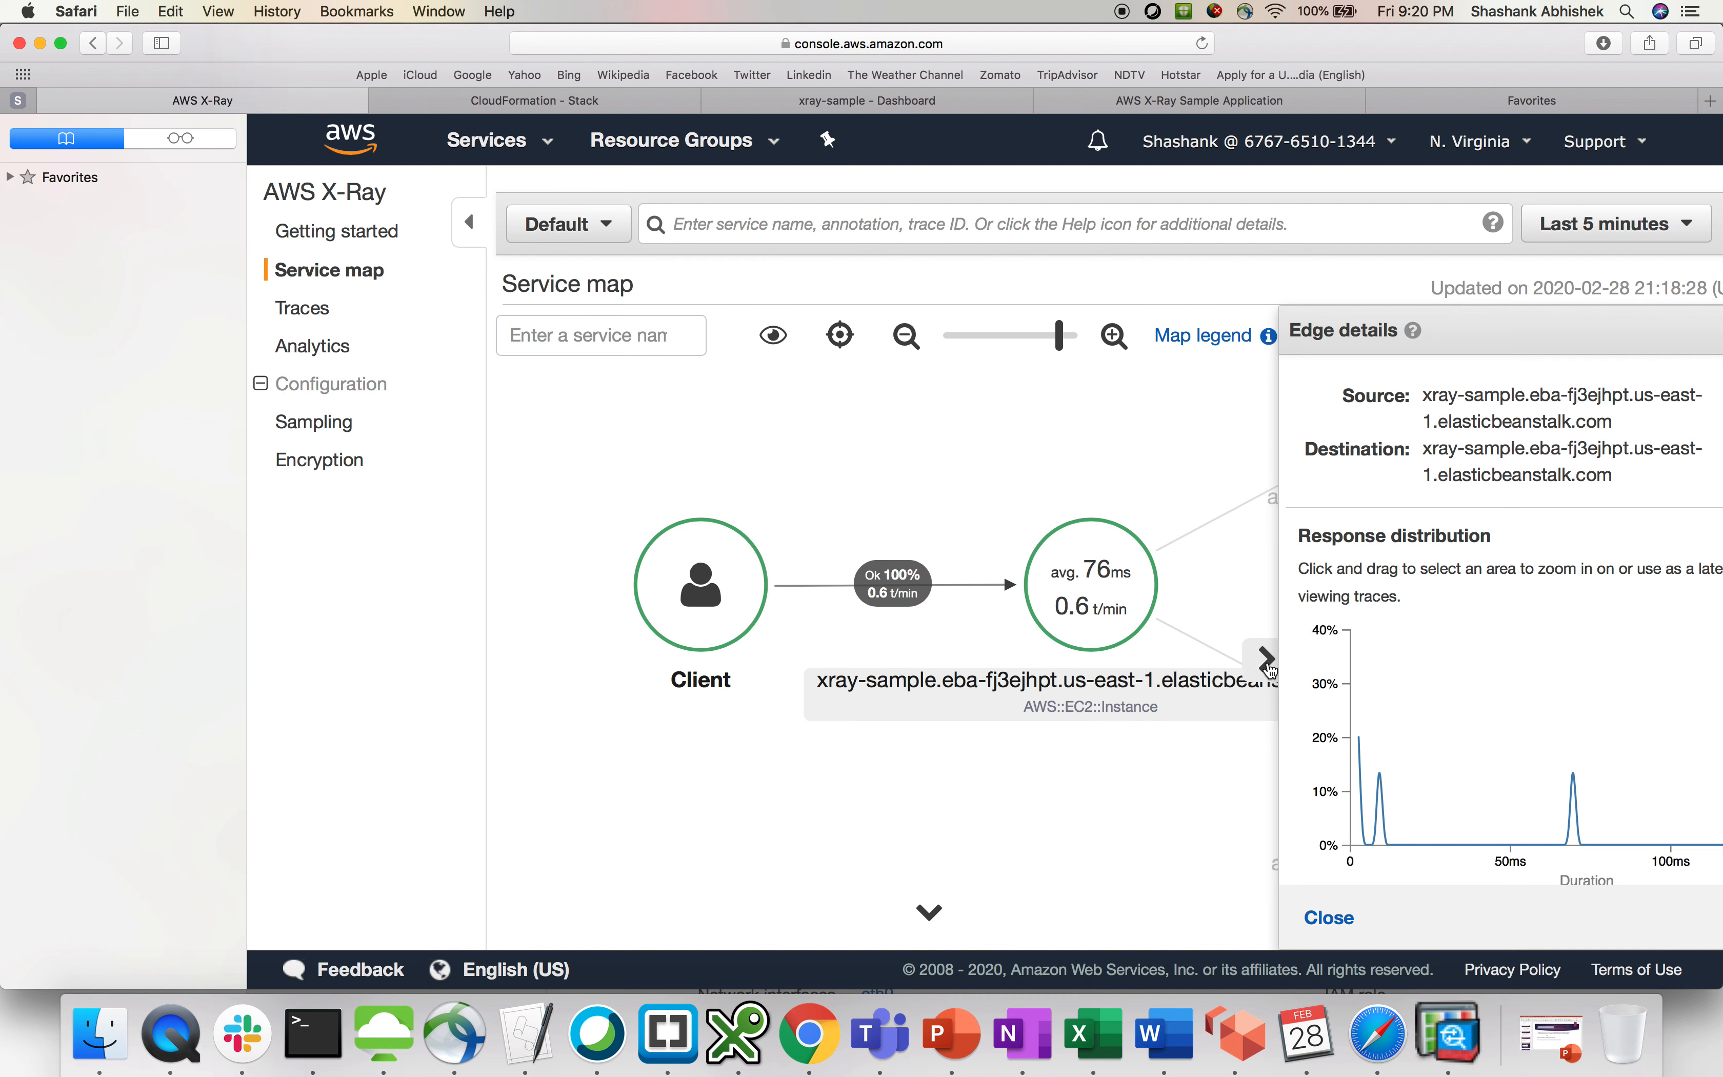
pyautogui.click(1267, 661)
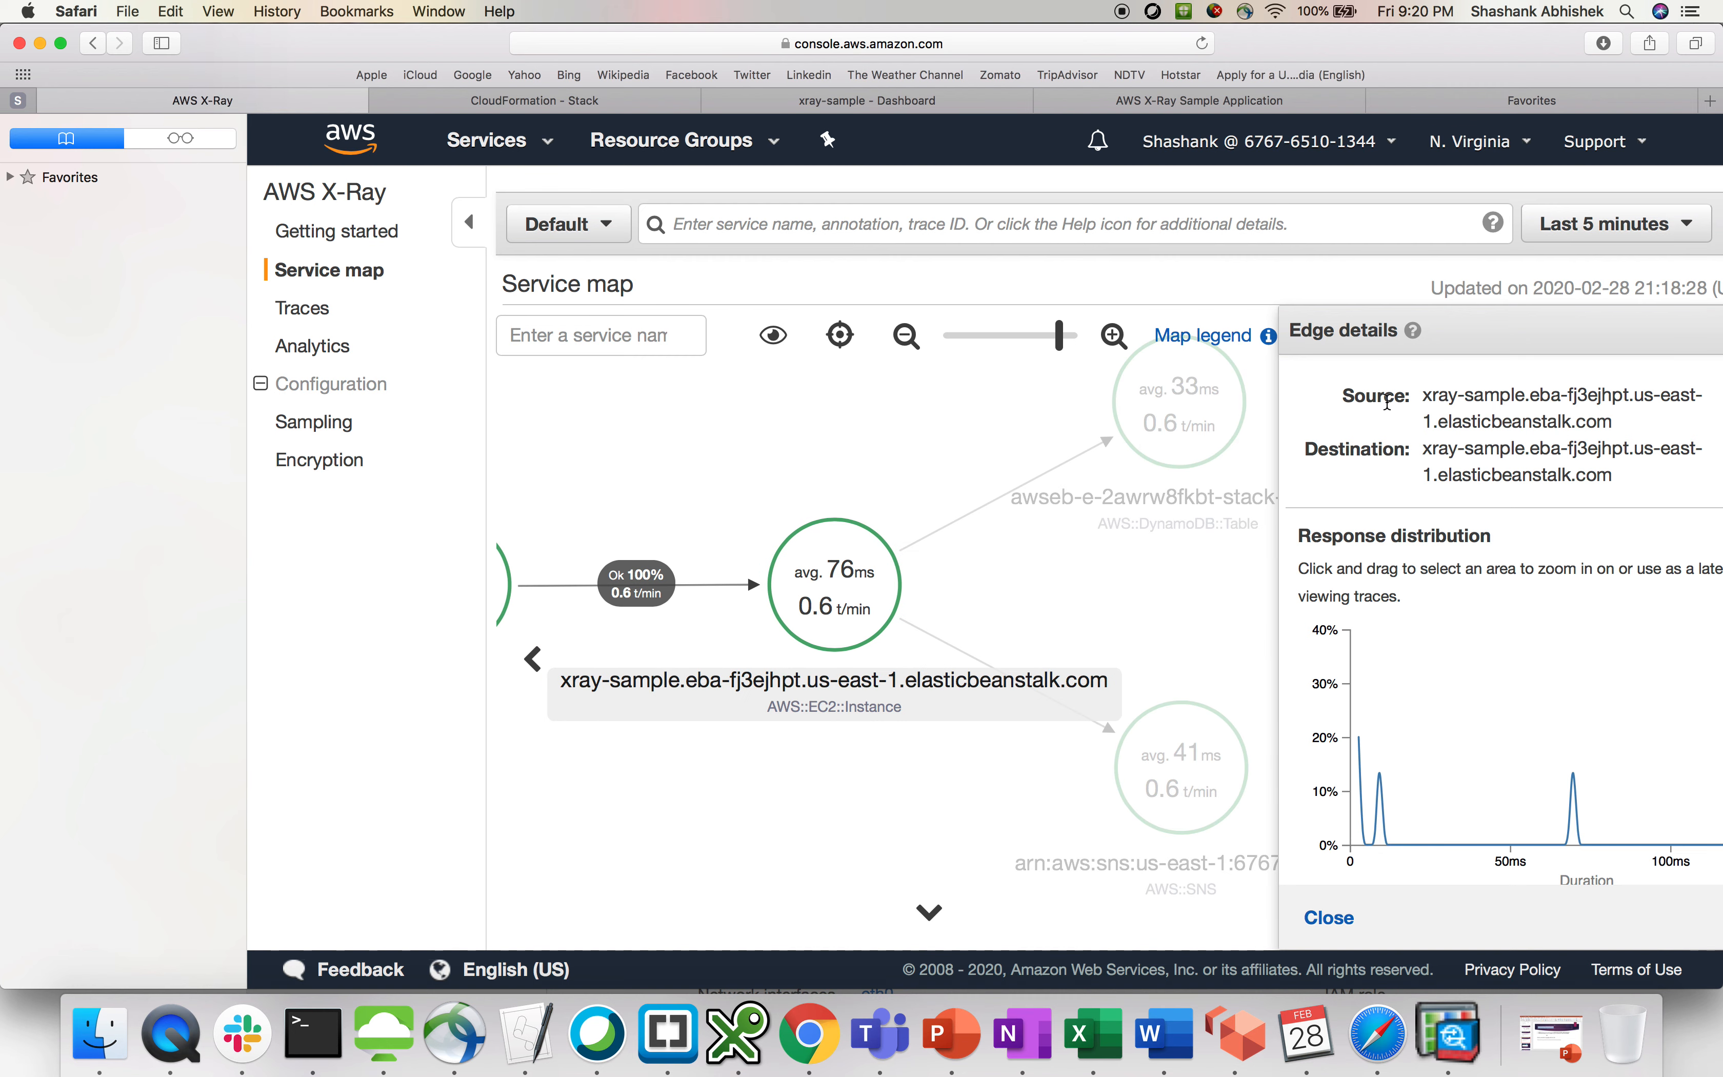
pyautogui.click(1105, 618)
pyautogui.click(533, 661)
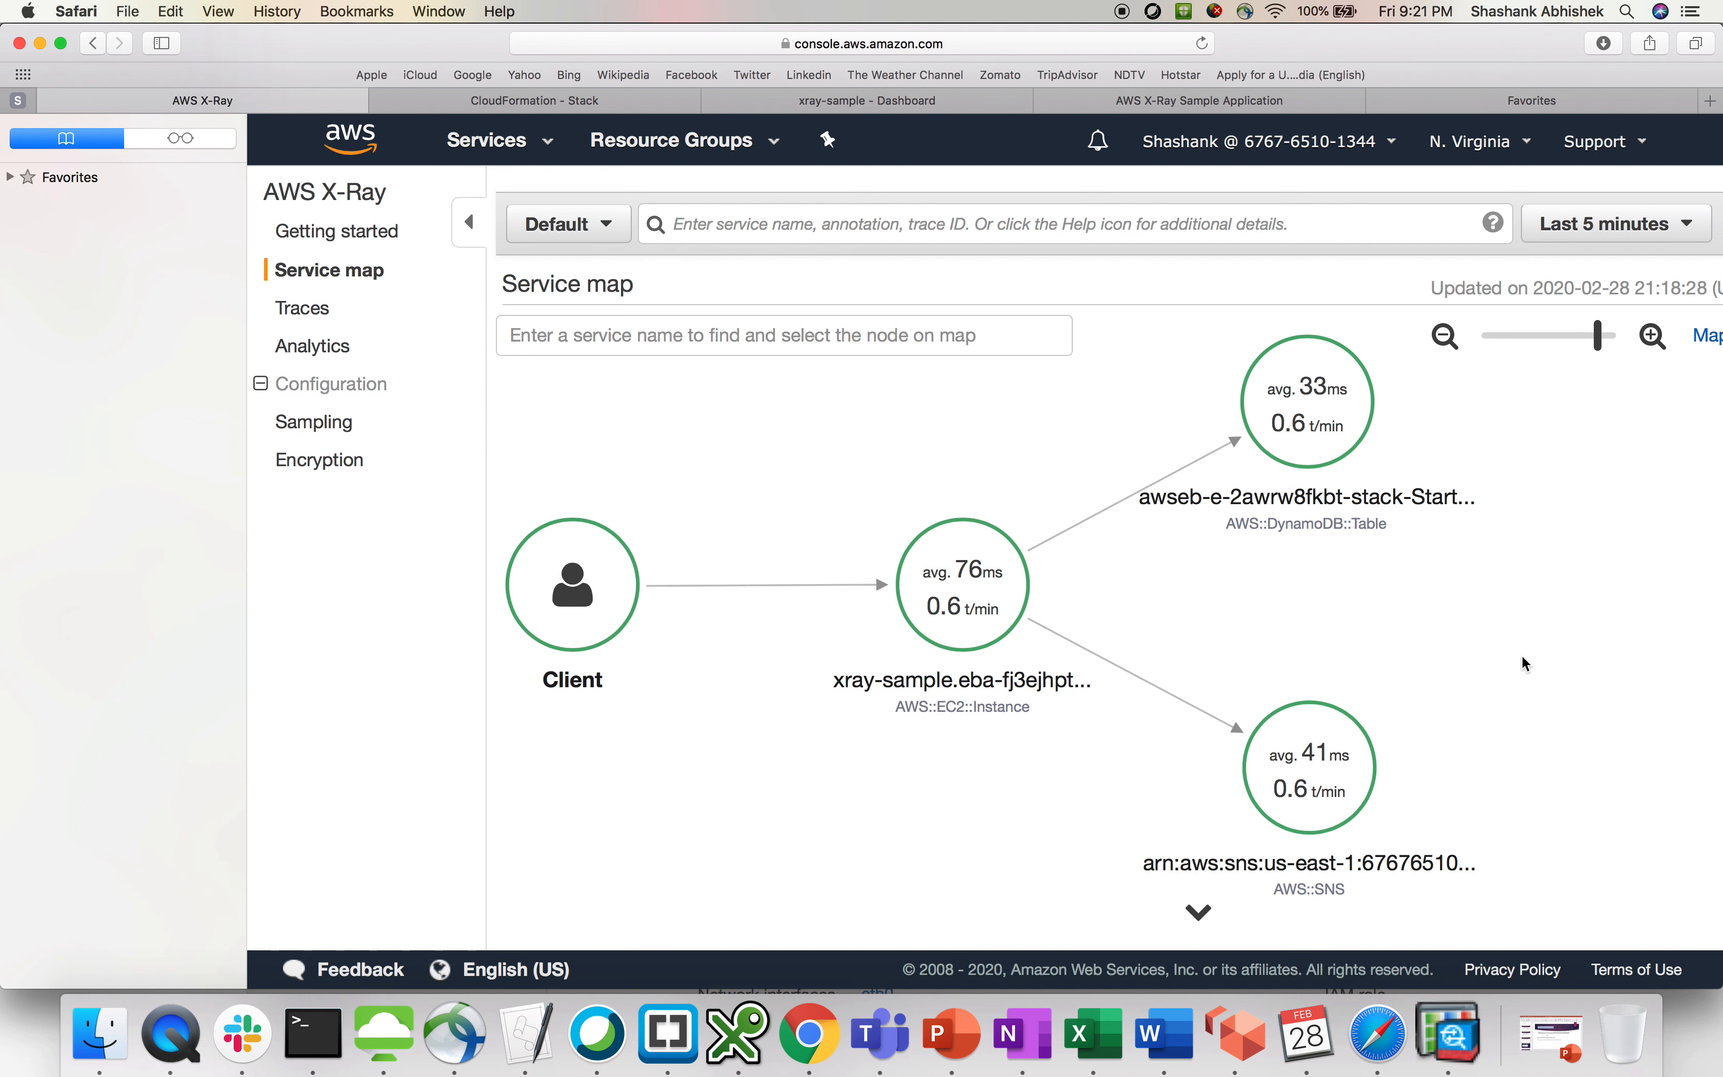
pyautogui.scroll(-5, 581, 631)
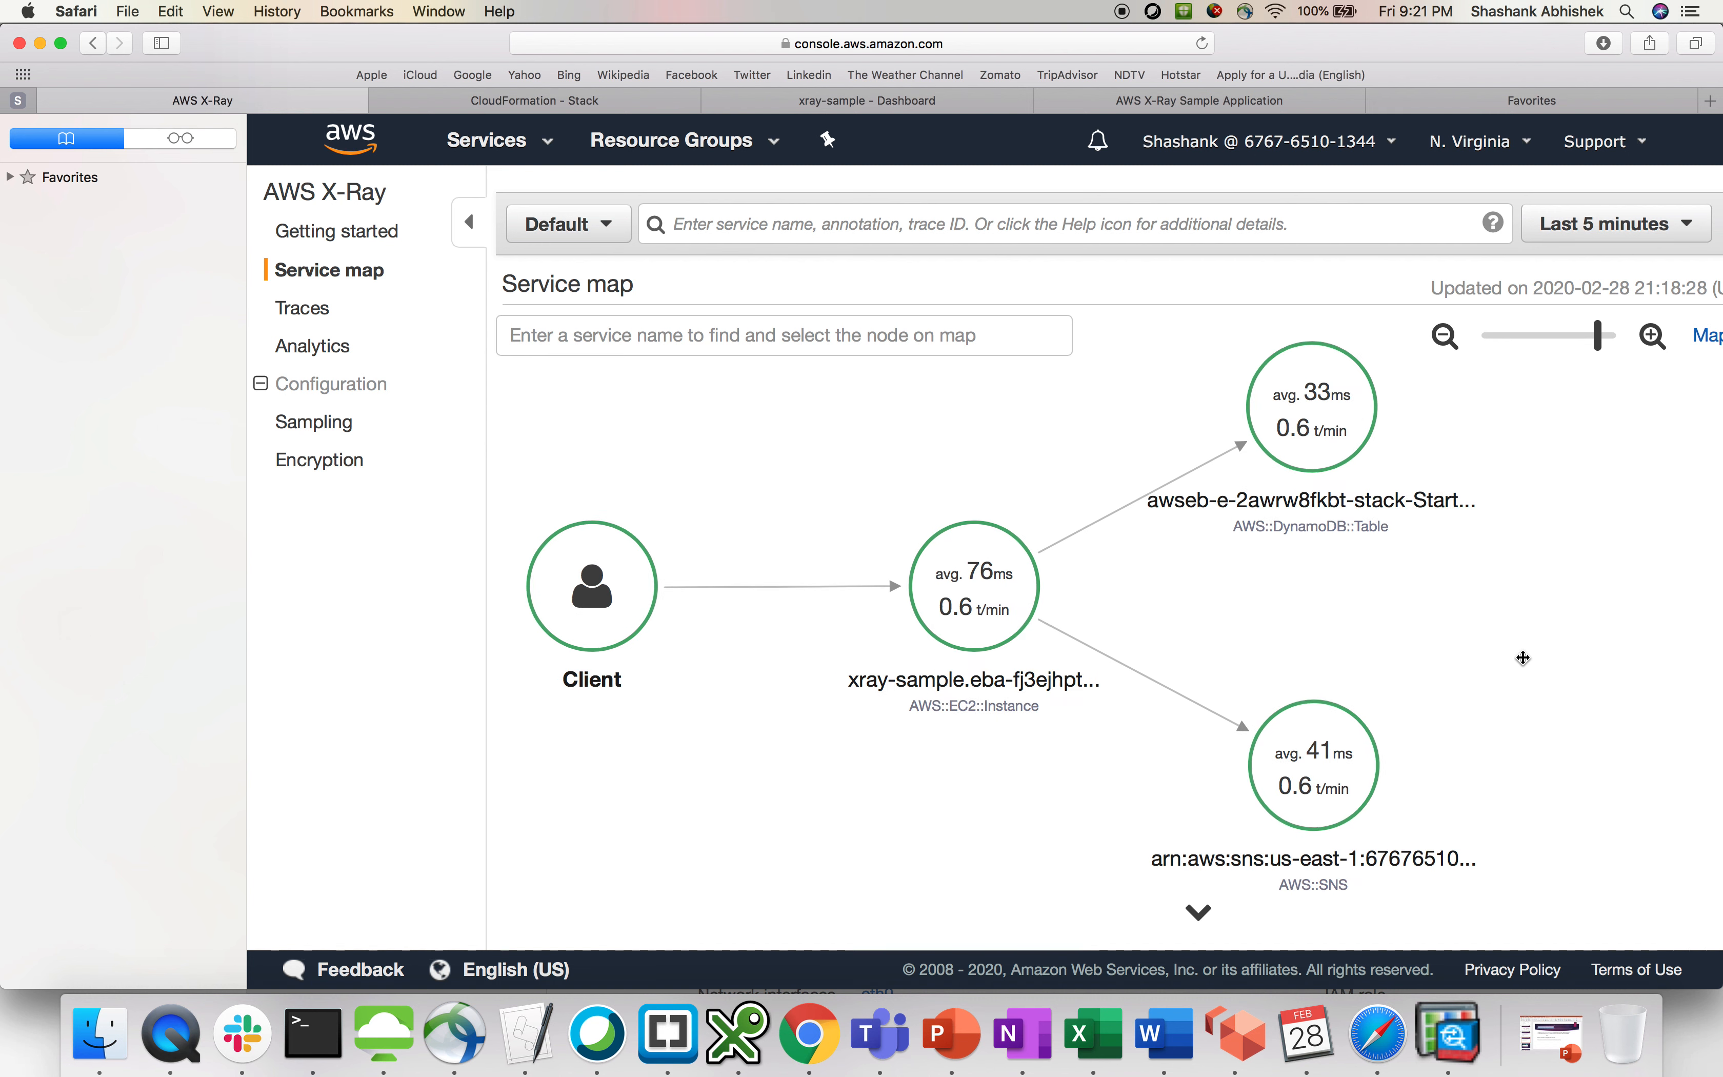